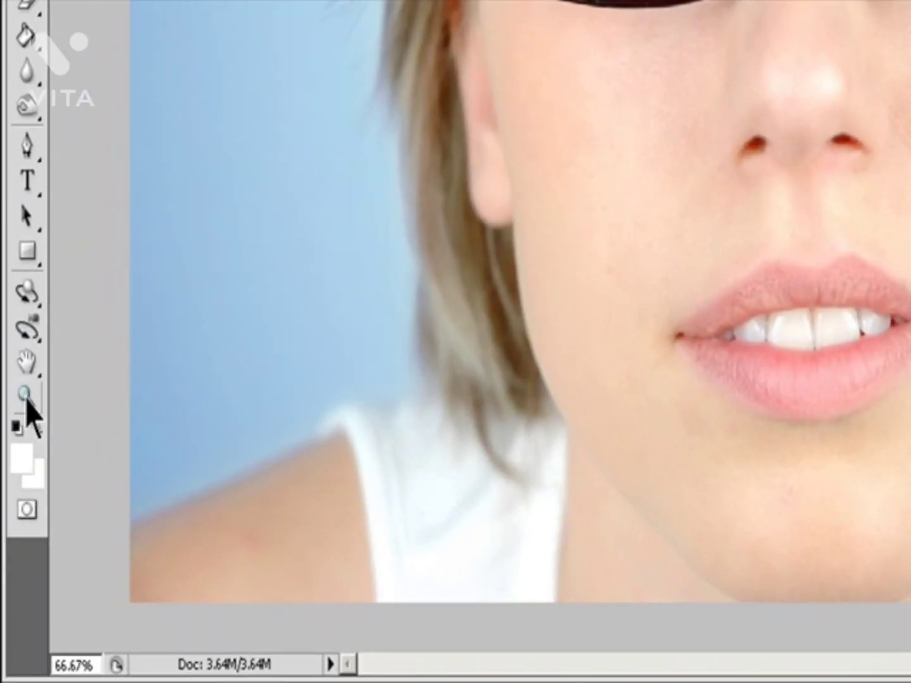
Step: Magnify the area below the left hinge of the glasses to 200% with the Zoom tool and return to 66.7%
left_click(26, 397)
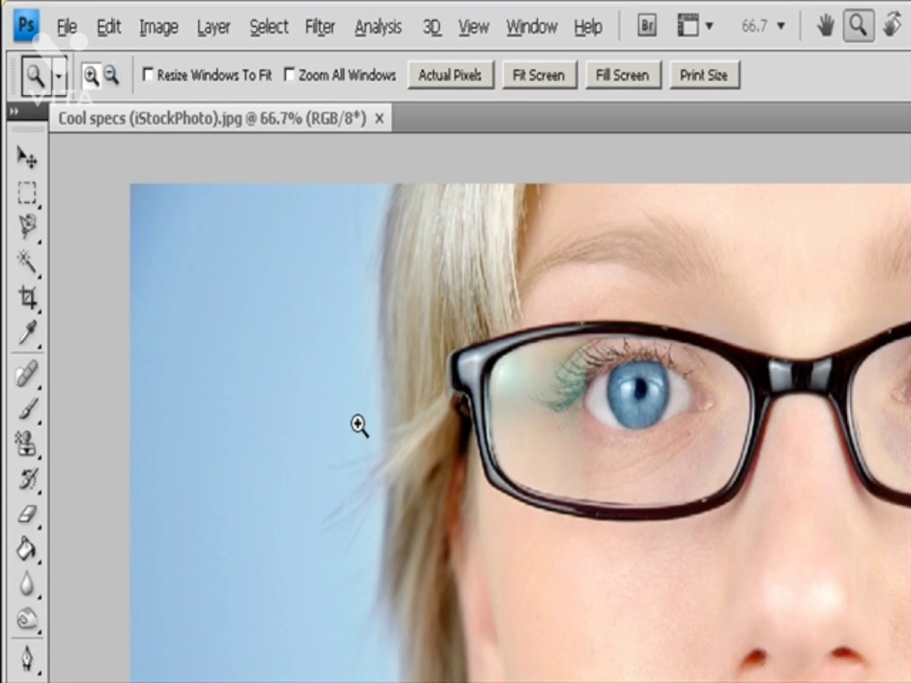
left_click(469, 521)
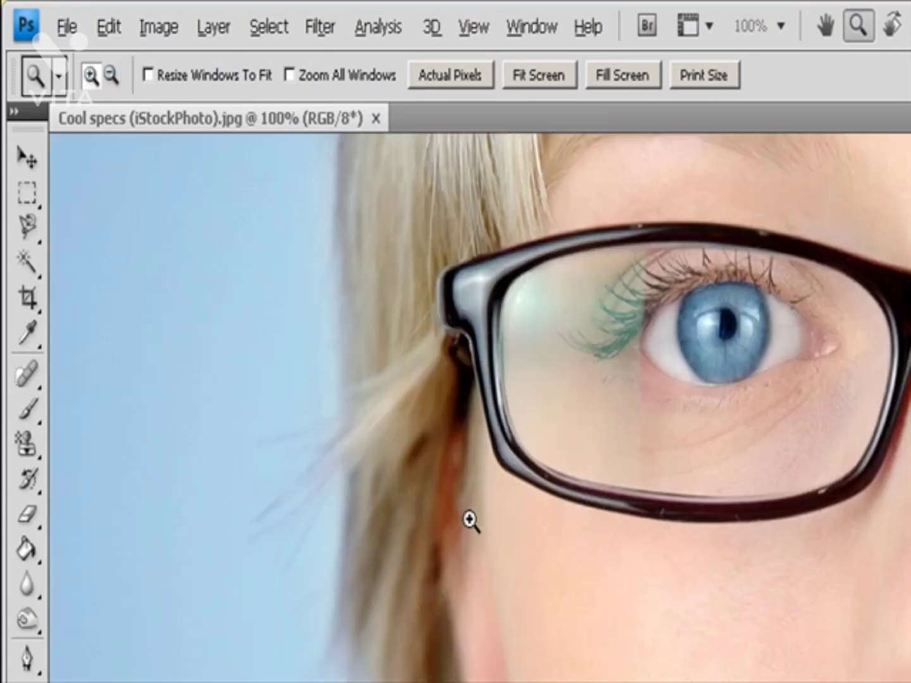
left_click(469, 520)
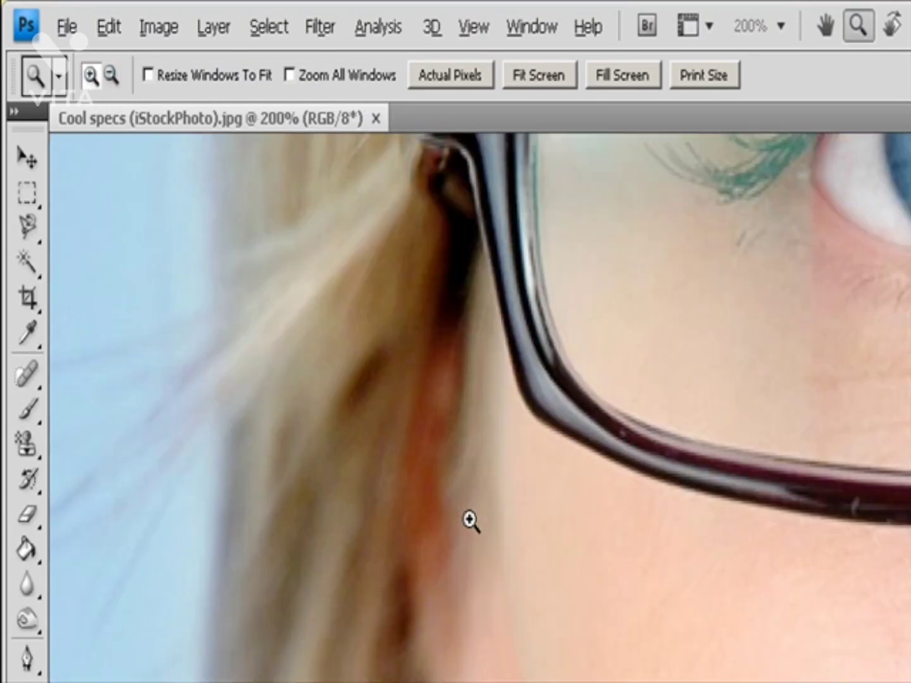
left_click(111, 76)
left_click(563, 519)
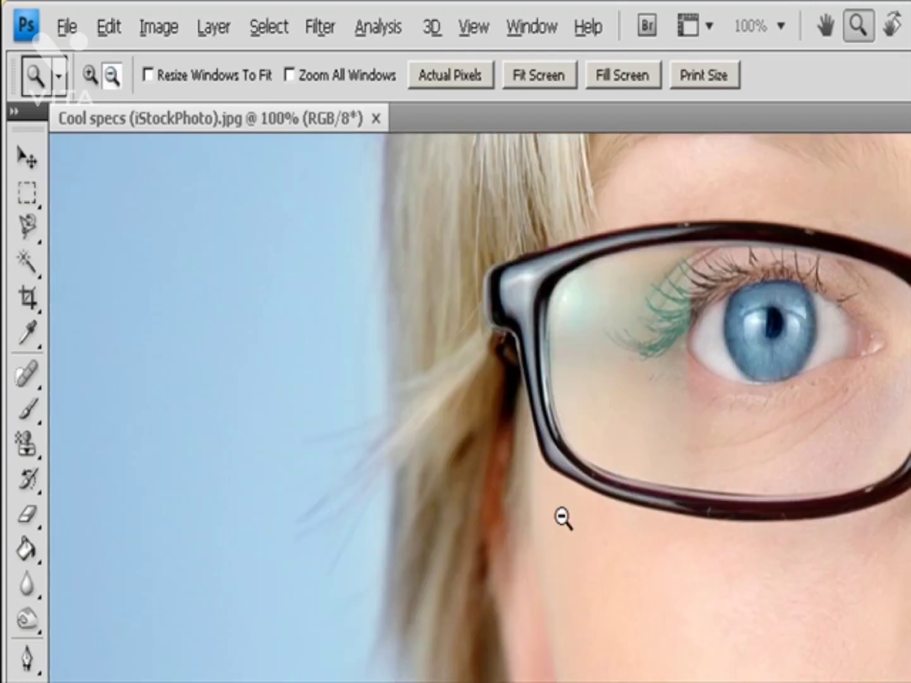
left_click(563, 519)
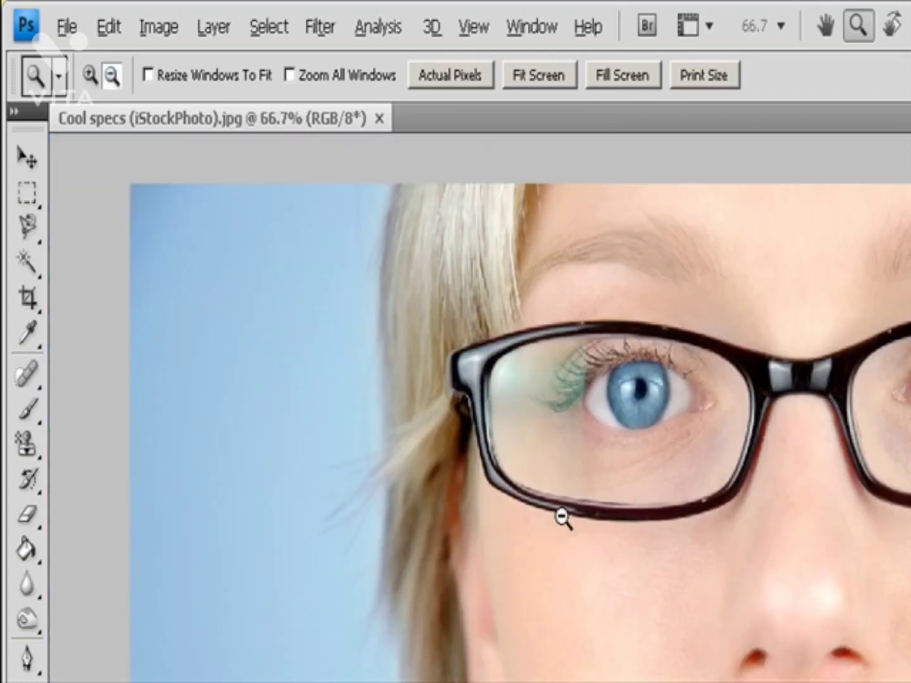
key("v")
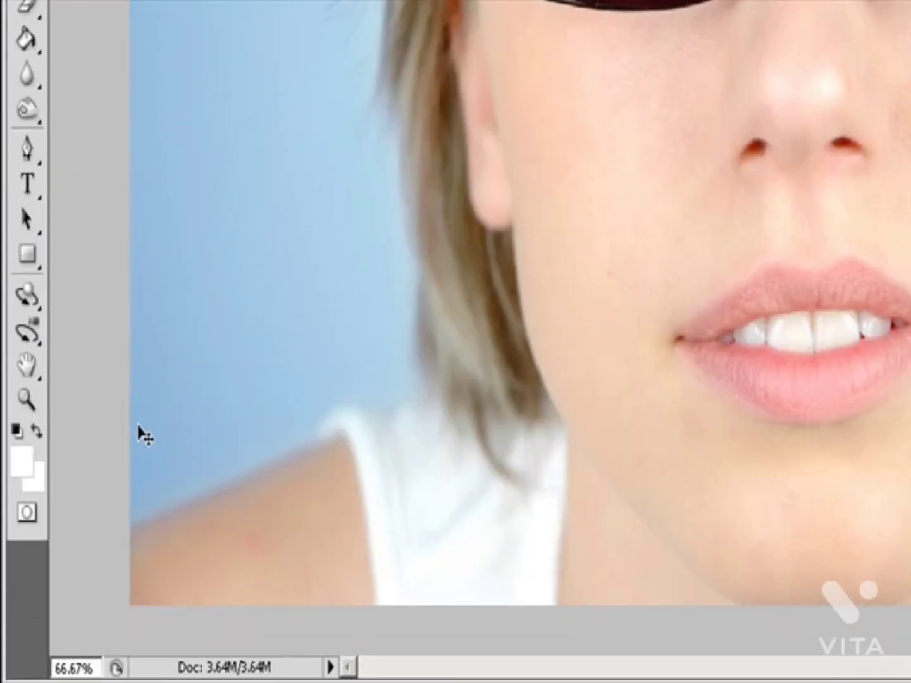
Step: Magnify the iris of the eye on the left to 200% with the Zoom tool and zoom back out to 66.7%
left_click(26, 400)
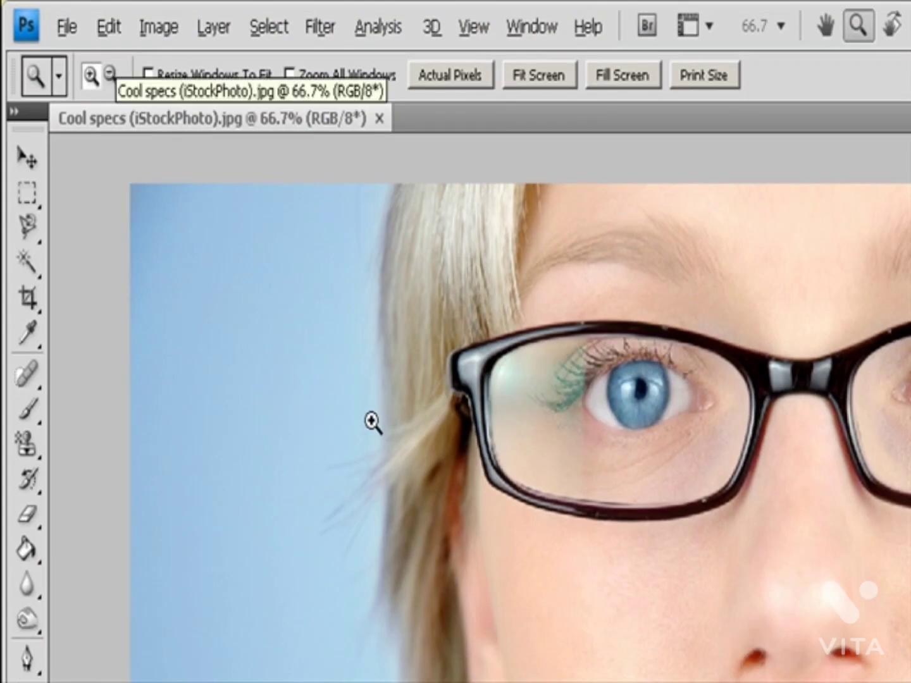
left_click(645, 409)
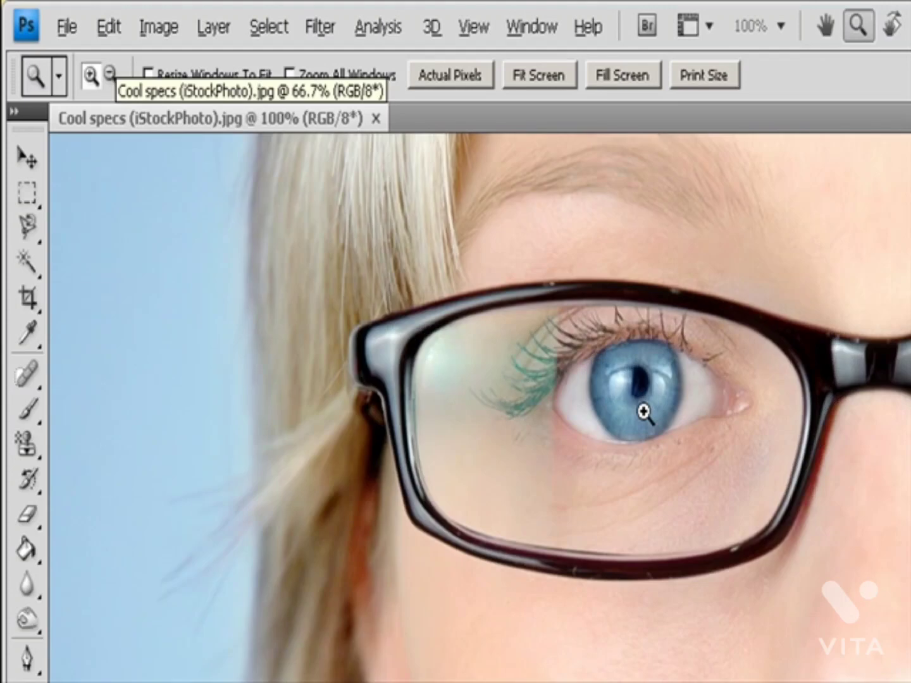
left_click(644, 411)
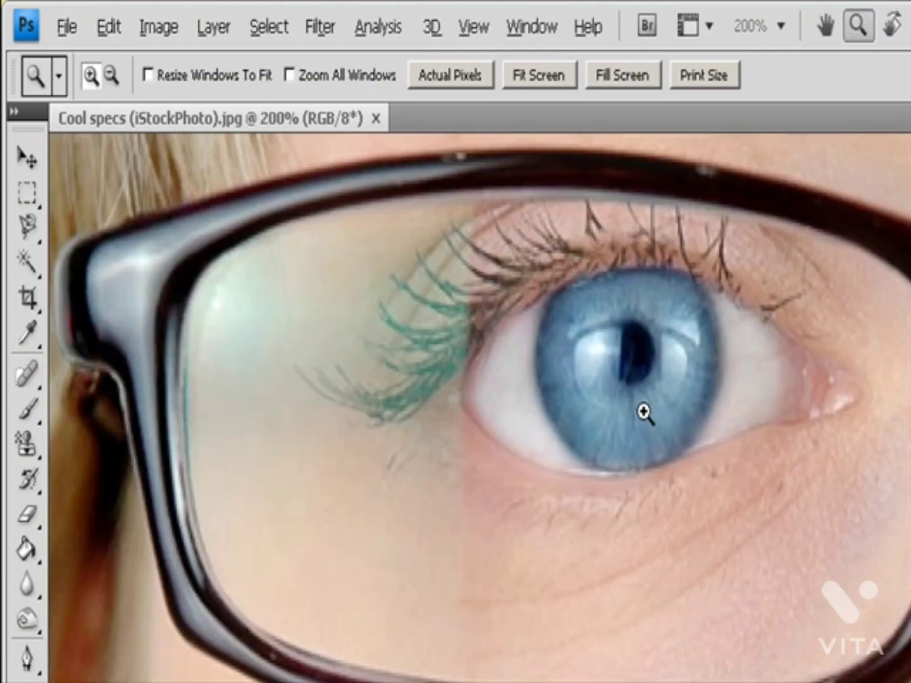
key("alt")
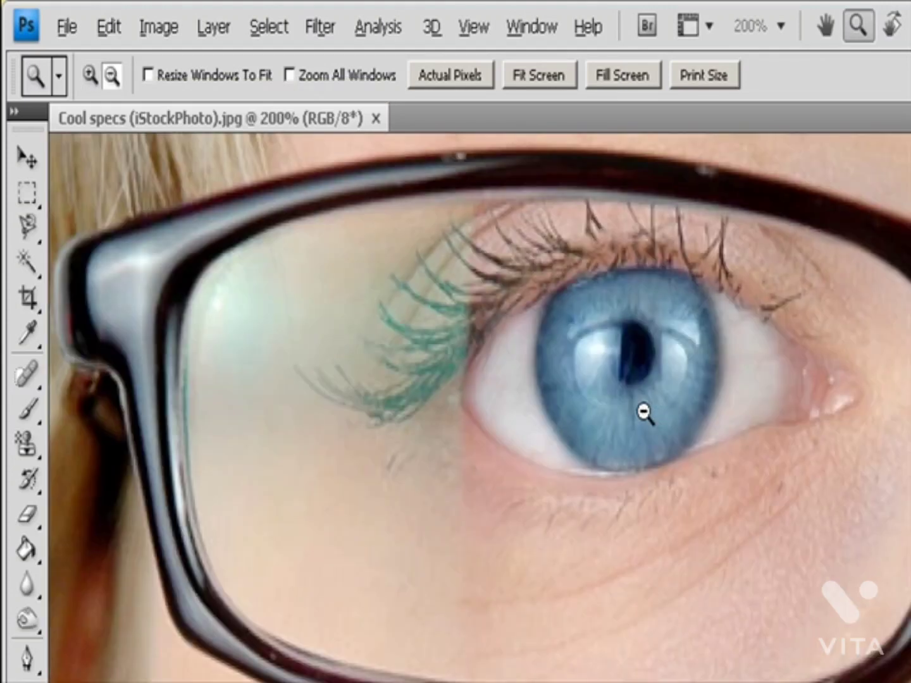
left_click(644, 413, "alt")
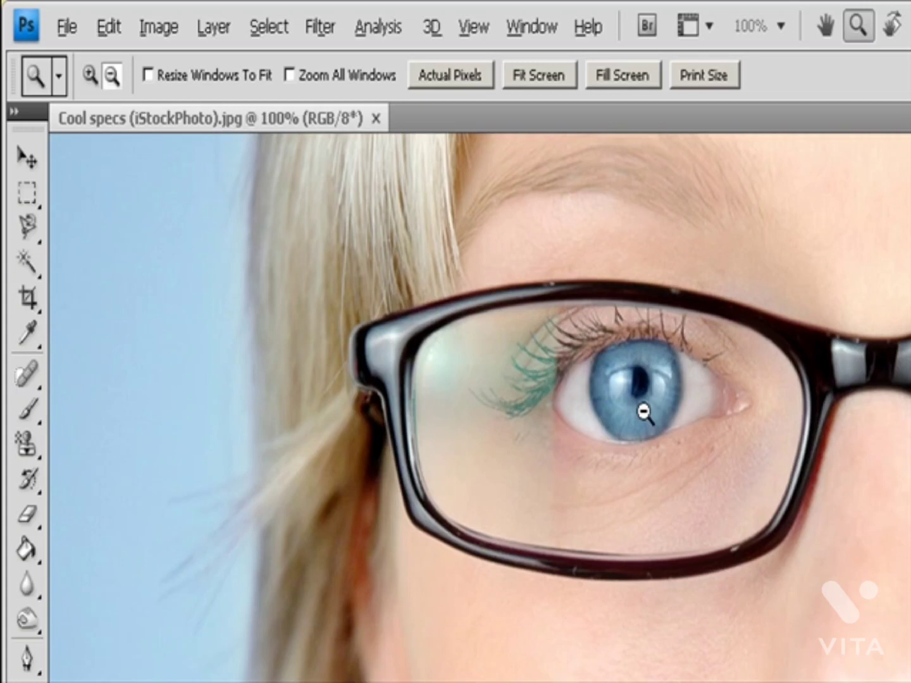
left_click(644, 413, "alt")
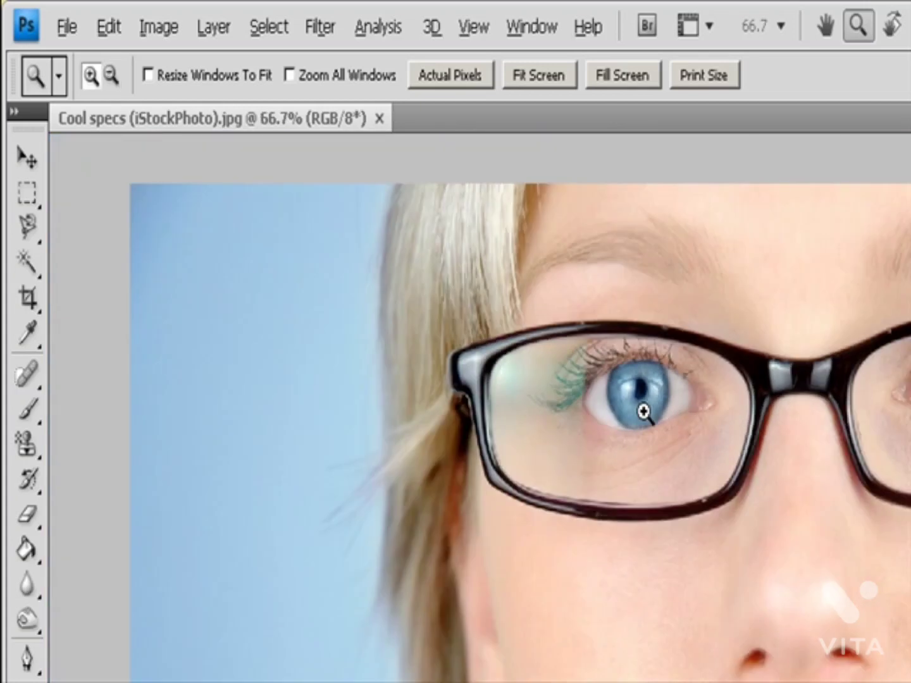
key("v")
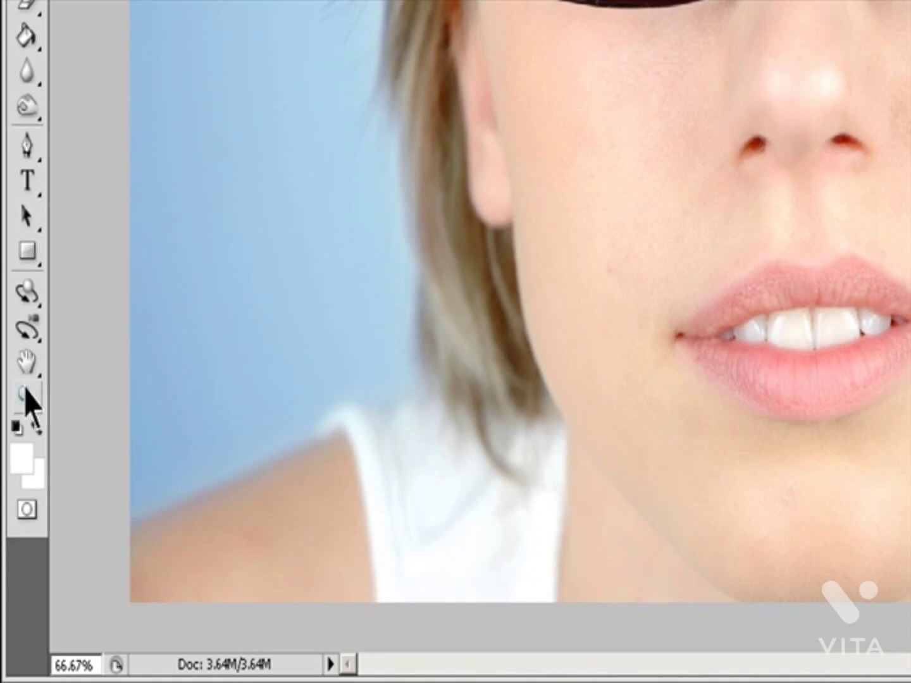
Step: Zoom in small increments around the corner of the mouth, in to about 118%, out to 66.67% and in again
left_click(29, 394)
scroll(700, 295, "up", 3)
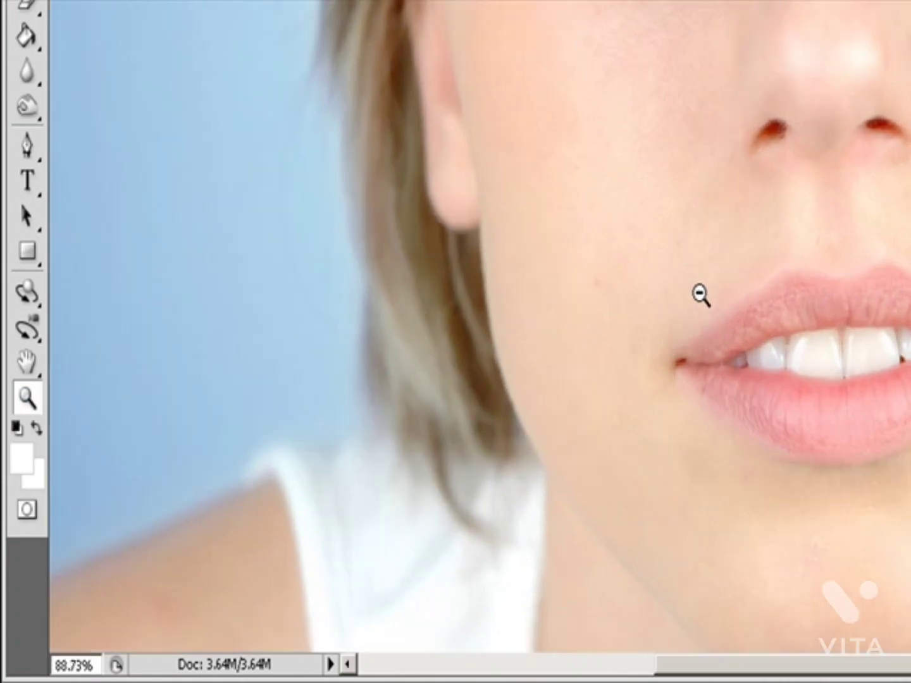
scroll(700, 294, "up", 1)
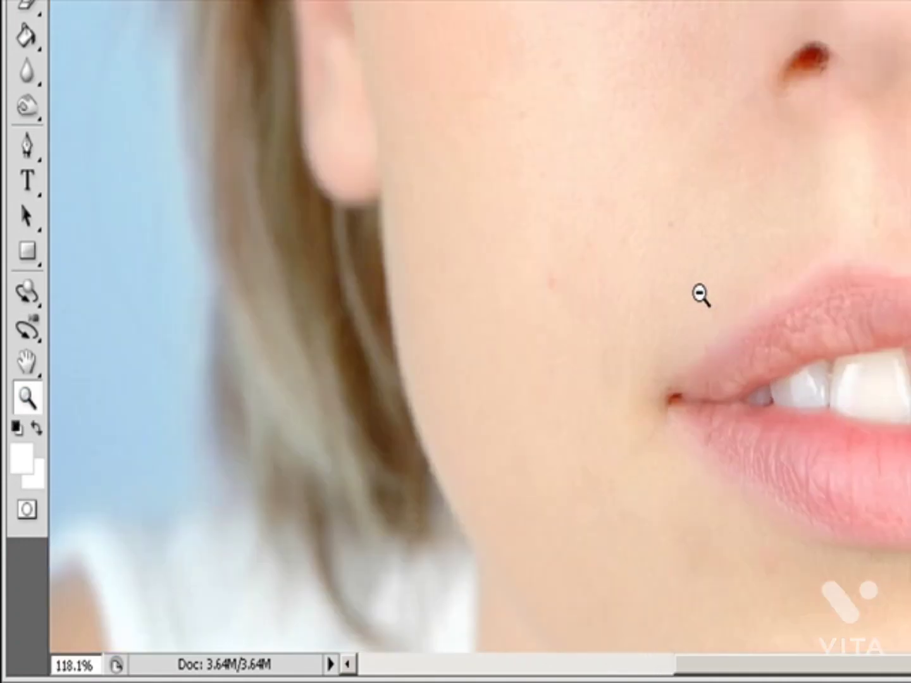
scroll(701, 295, "down", 3)
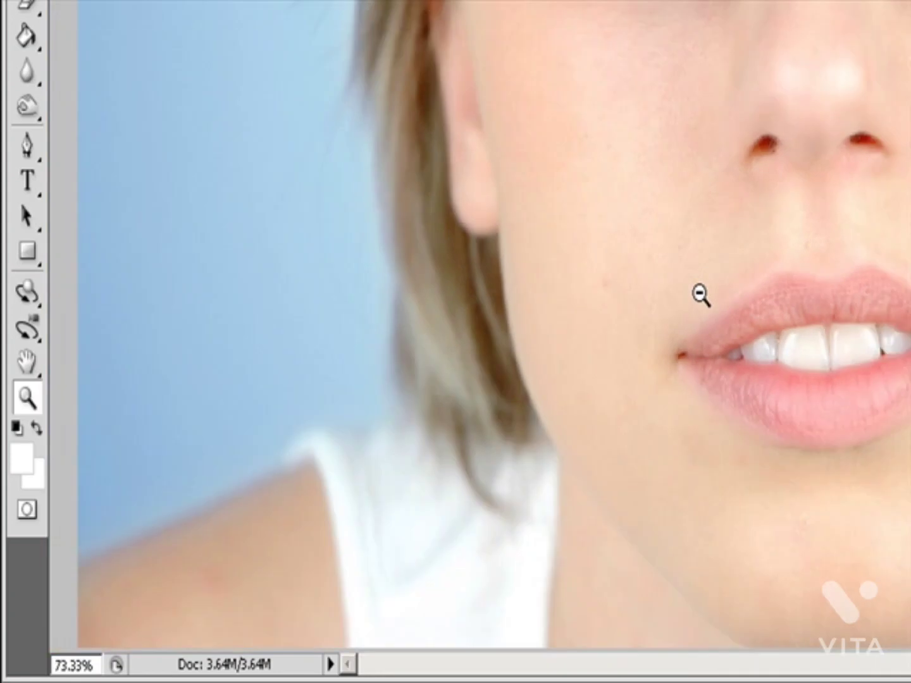
scroll(701, 295, "down", 1)
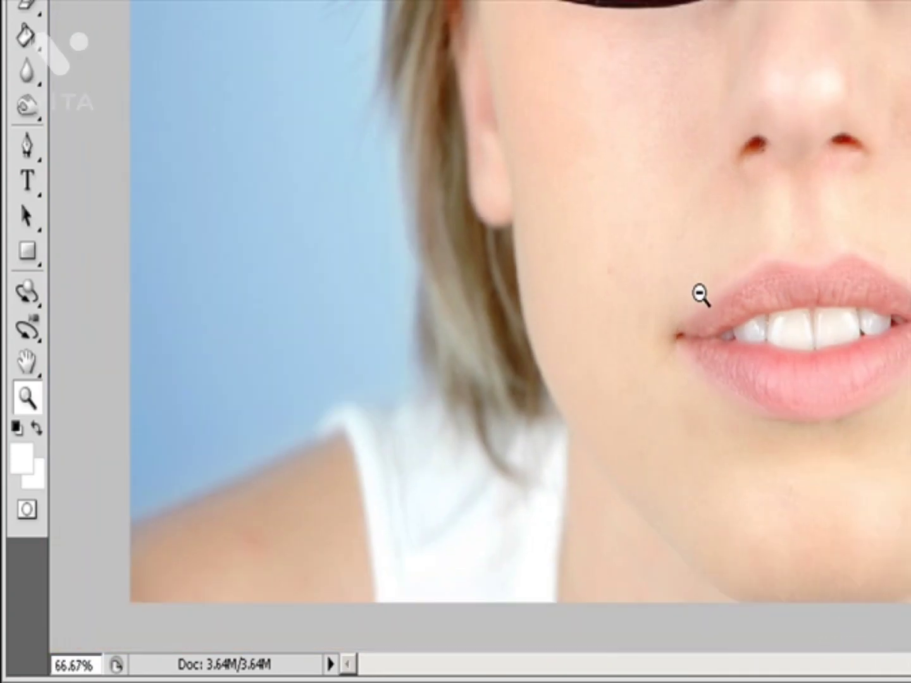
scroll(701, 295, "down", 2)
scroll(701, 294, "up", 3)
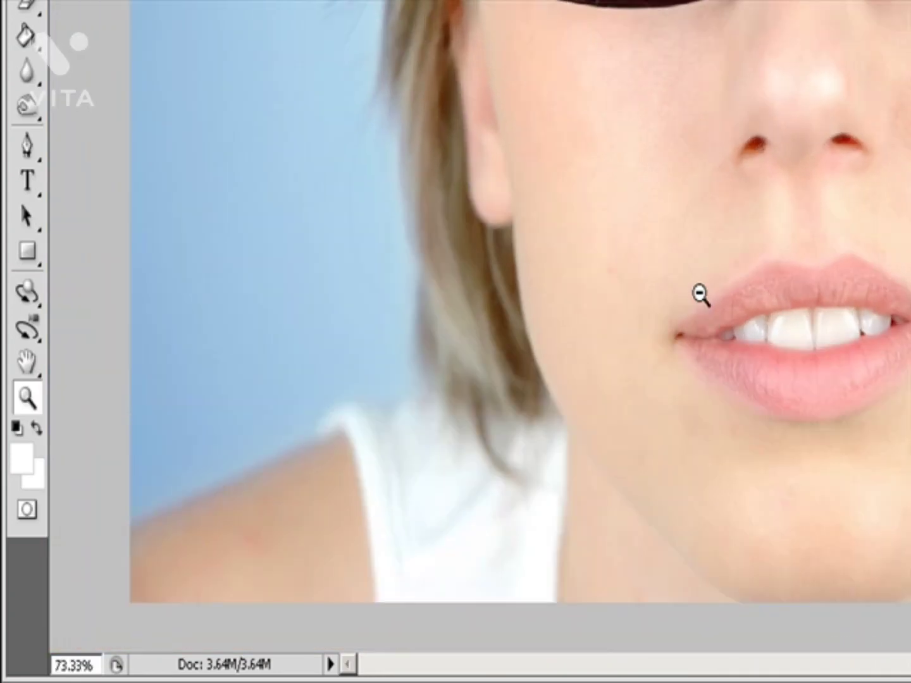
scroll(701, 295, "up", 1)
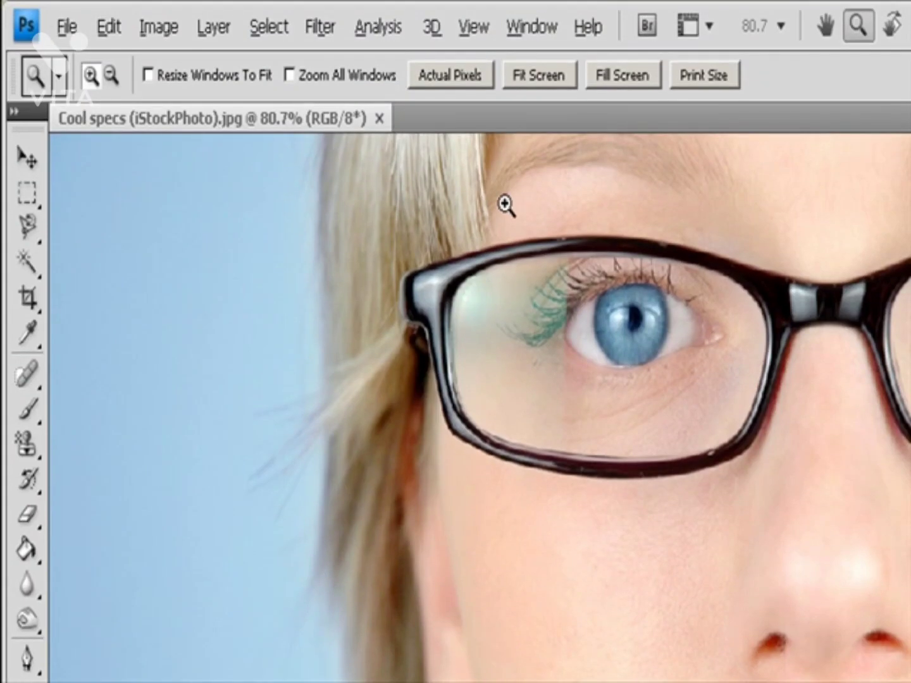
Step: Frame each eye with the Zoom tool, enlarging the left one to 242% and the right one to 399%
left_click_drag(504, 201, 807, 536)
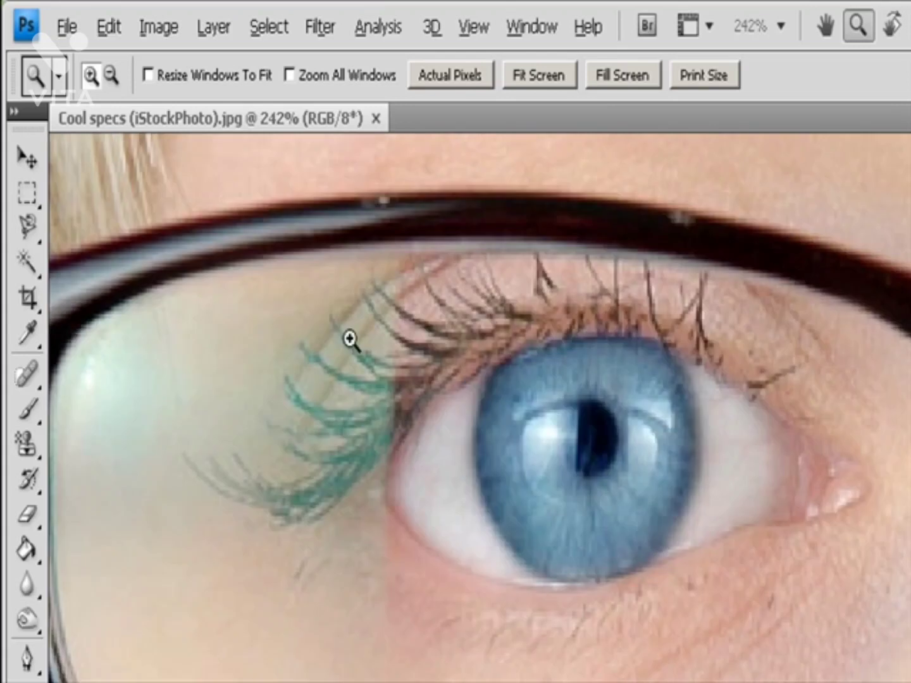
left_click_drag(300, 275, 621, 442)
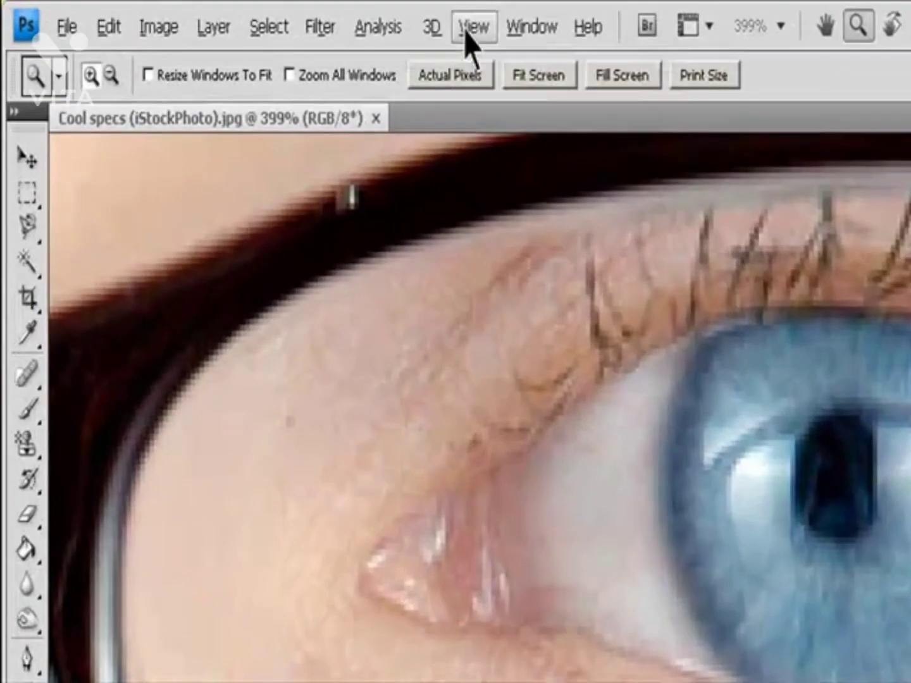
Step: Zoom out to 300% and back in to 400% using the Zoom Out and Zoom In commands
left_click(271, 15)
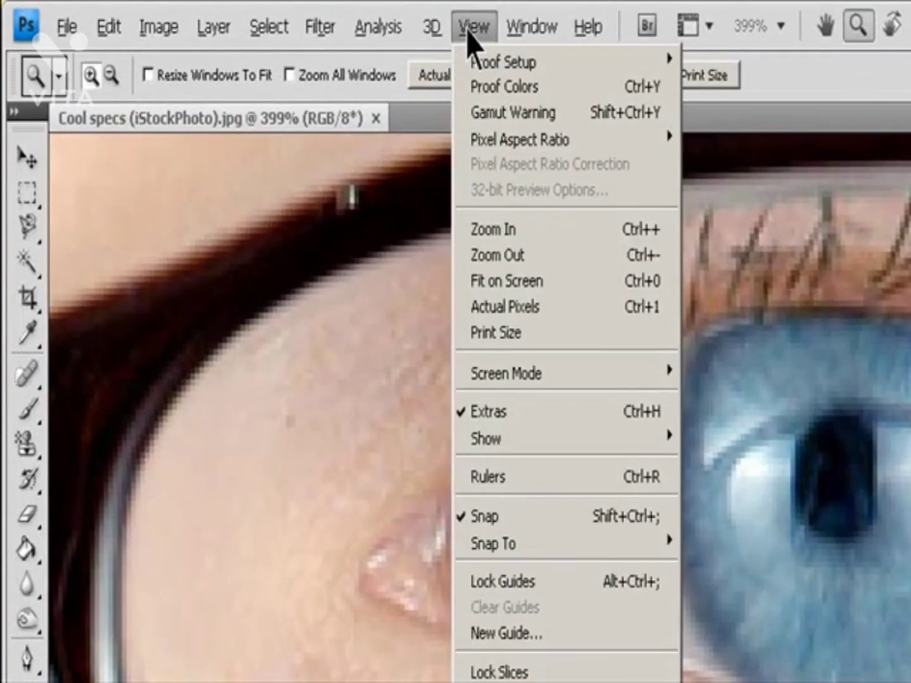
left_click(544, 256)
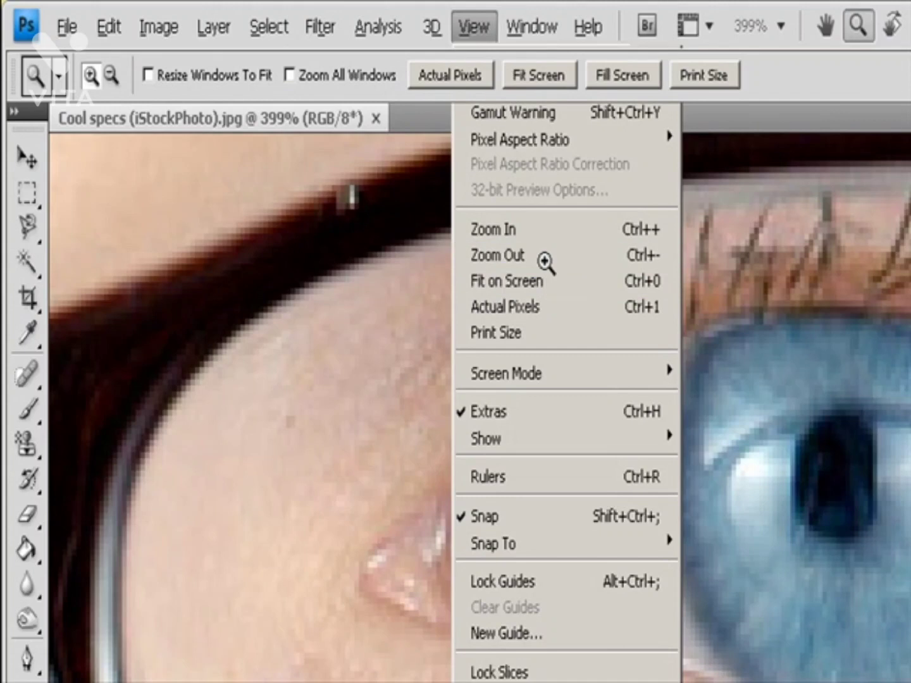
left_click(479, 29)
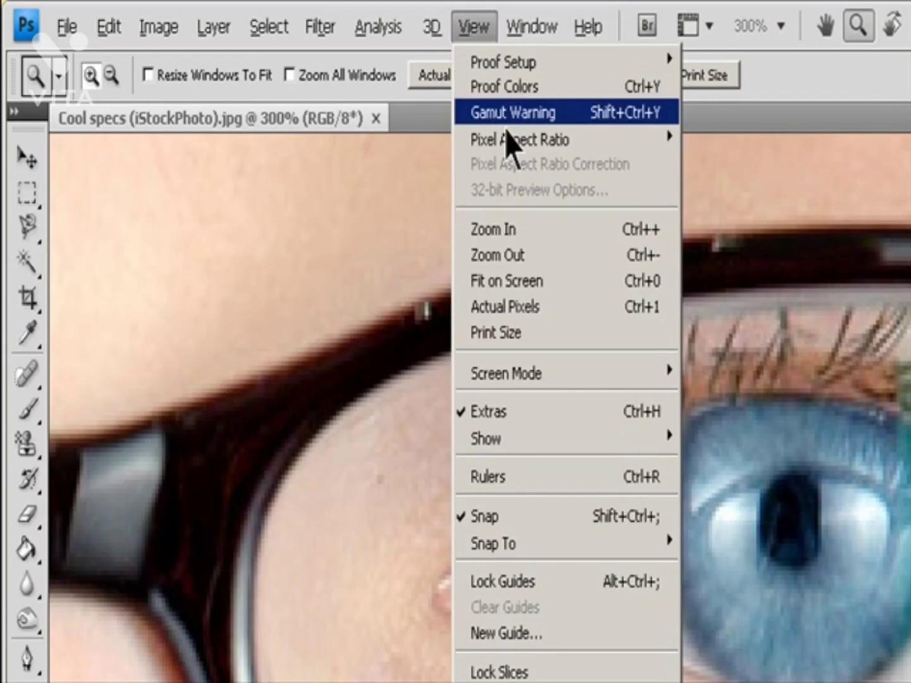
left_click(541, 235)
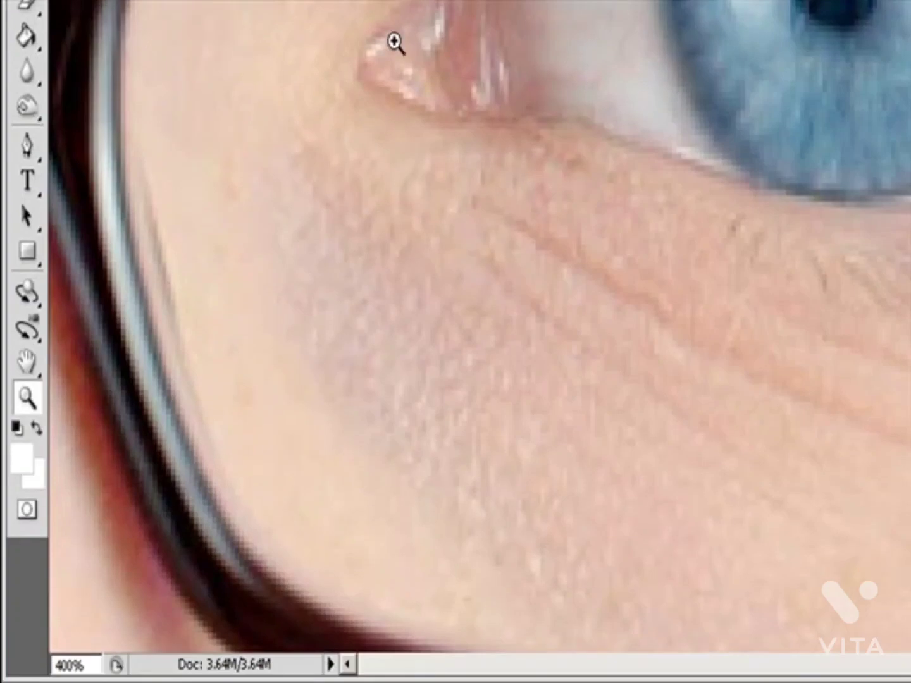
Step: Set the document's magnification to 66.67%
double_click(88, 663)
type("66.67")
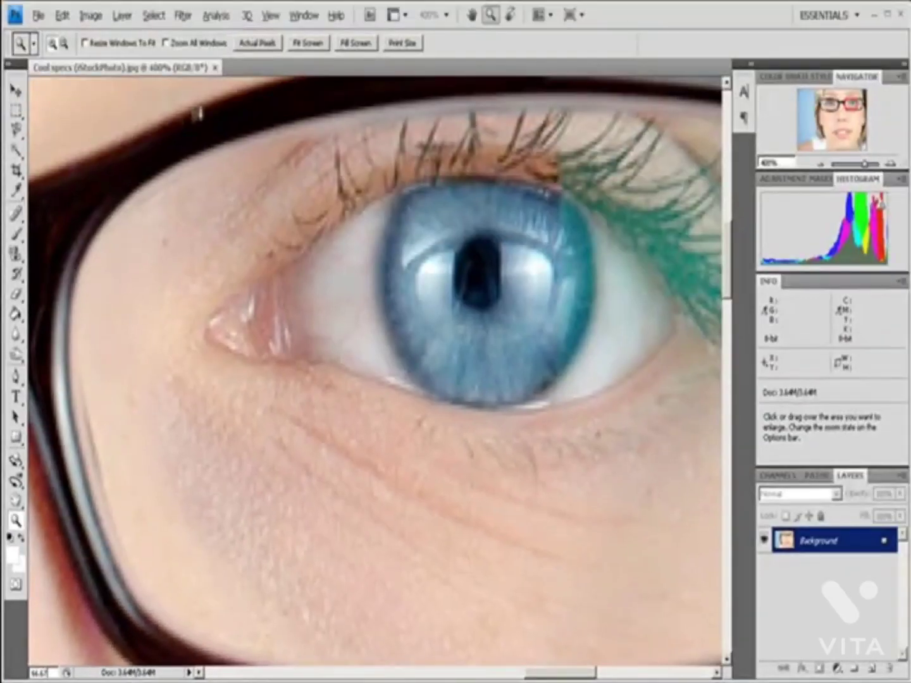
key("Return")
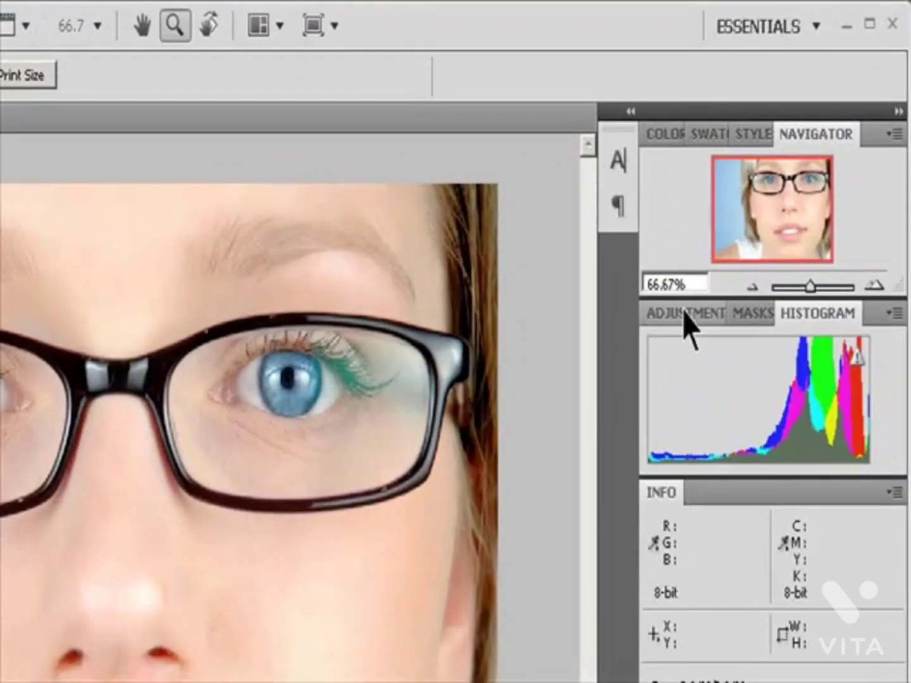
Step: Set the image magnification to 100% through the Navigator
double_click(677, 284)
type("100")
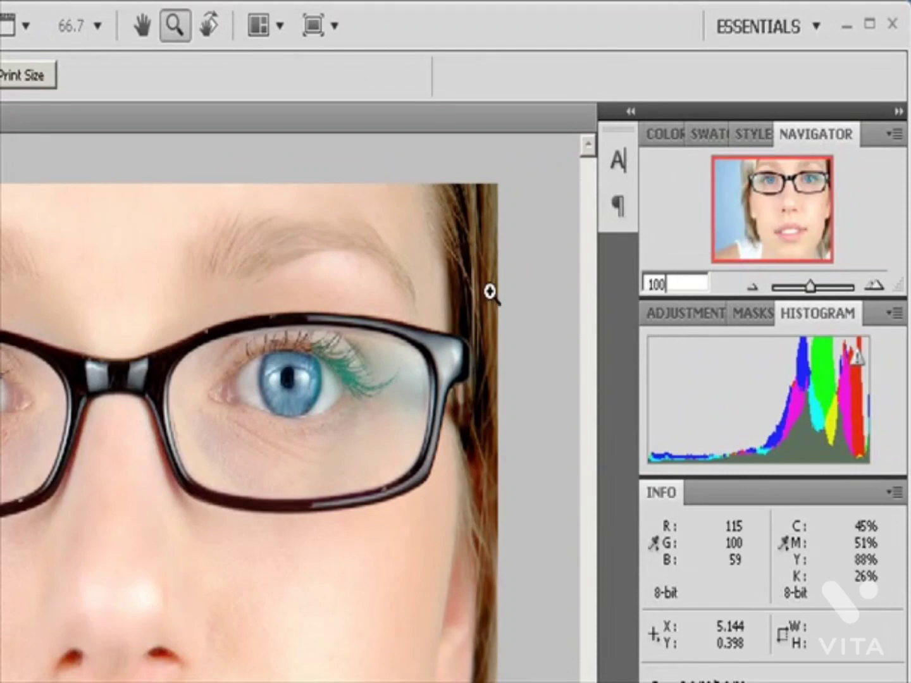
key("Return")
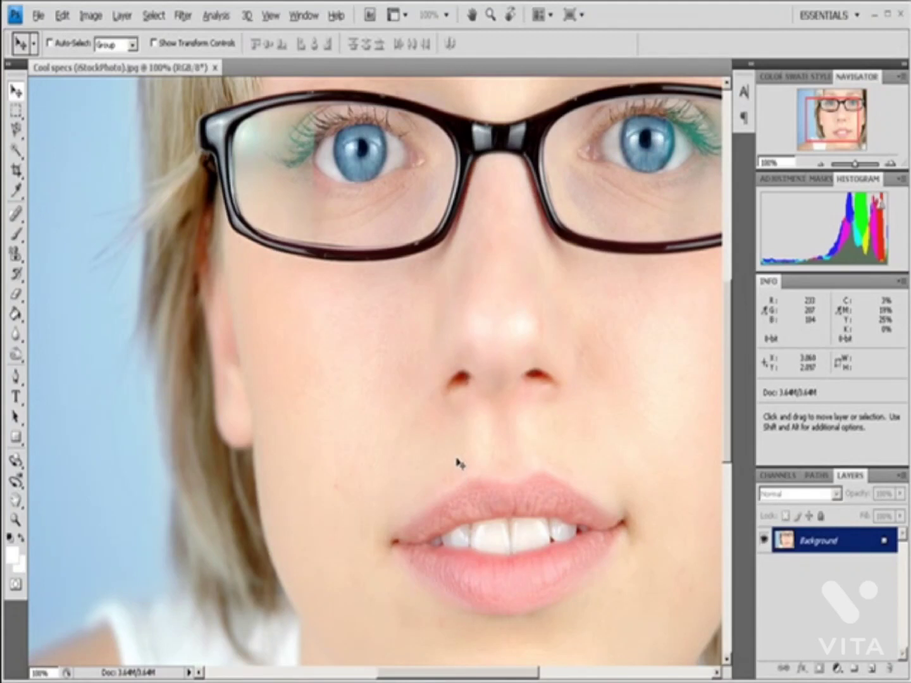
Step: Scroll to the right and upper parts of the face, pan freely with the Hand tool, and zoom out to 66.7%
left_click_drag(417, 679, 445, 681)
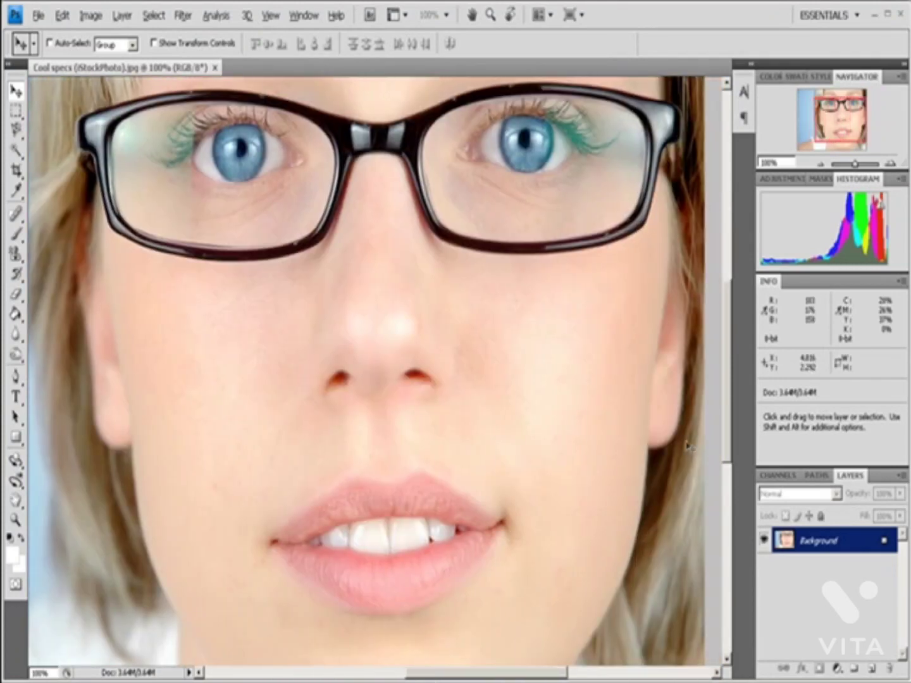
left_click_drag(732, 379, 738, 336)
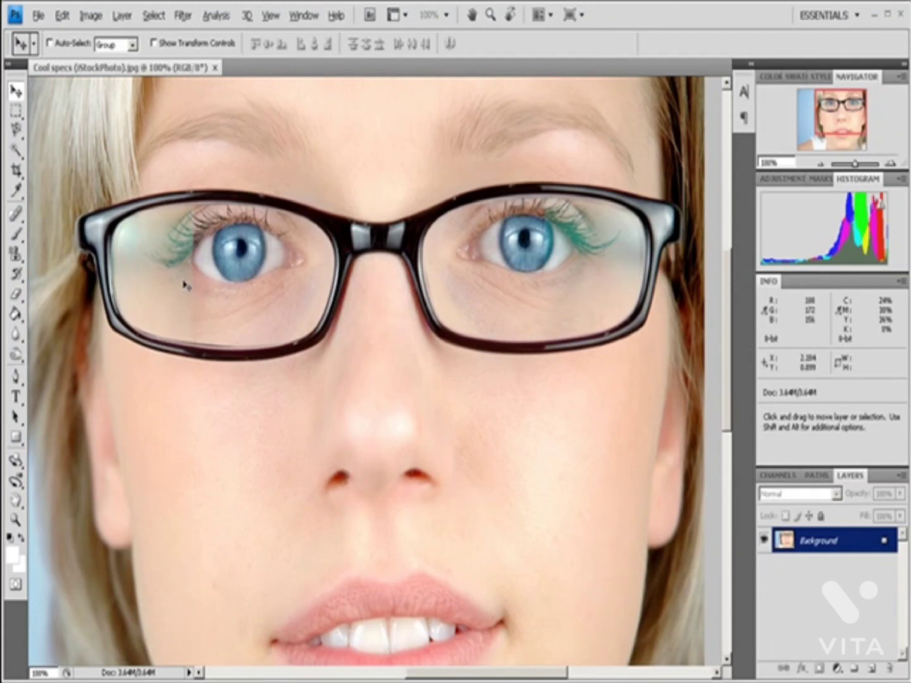
key("space")
left_click_drag(189, 289, 335, 373)
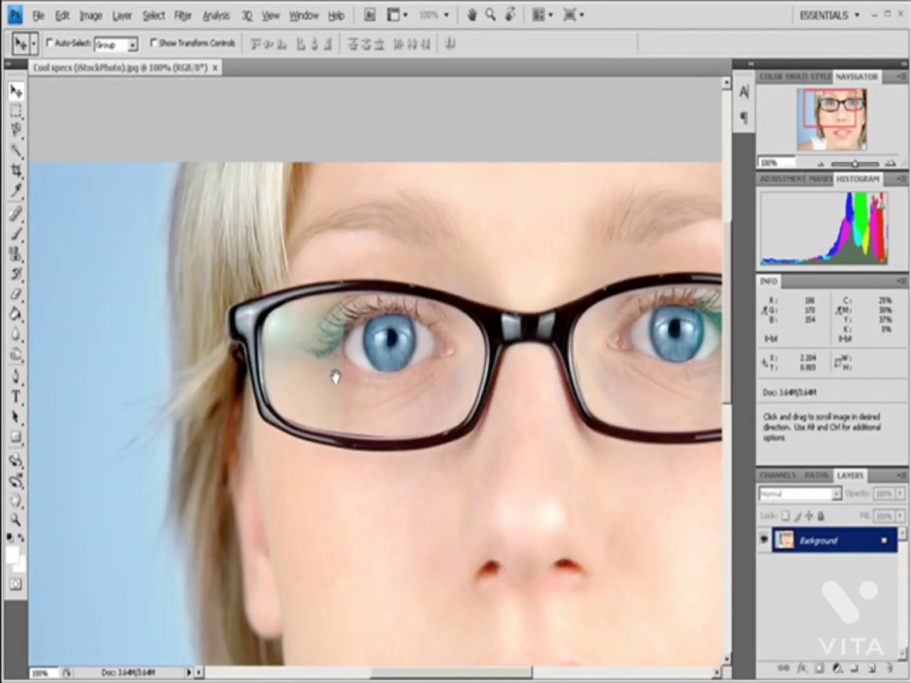
left_click_drag(215, 416, 378, 315)
left_click_drag(342, 379, 198, 392)
left_click_drag(141, 305, 129, 372)
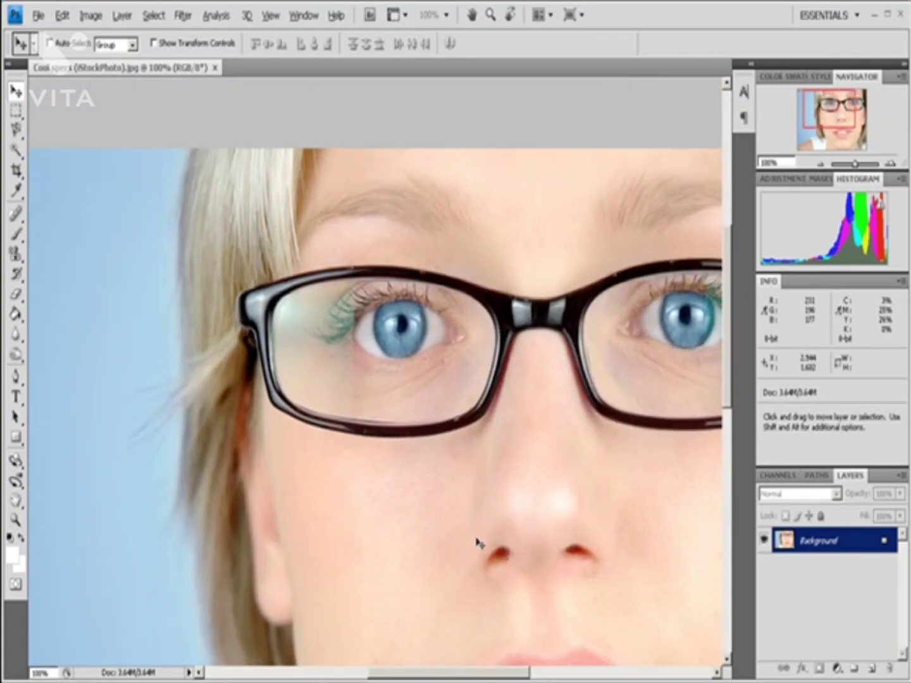
key("ctrl+minus")
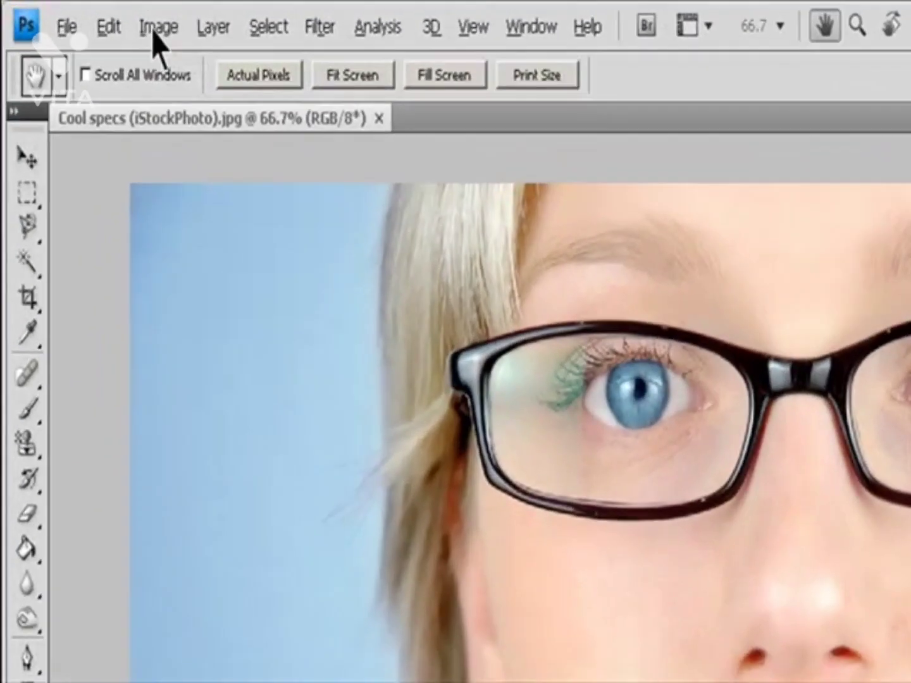
Step: Open the Image Size settings and turn on Resample Image and Constrain Proportions
left_click(91, 15)
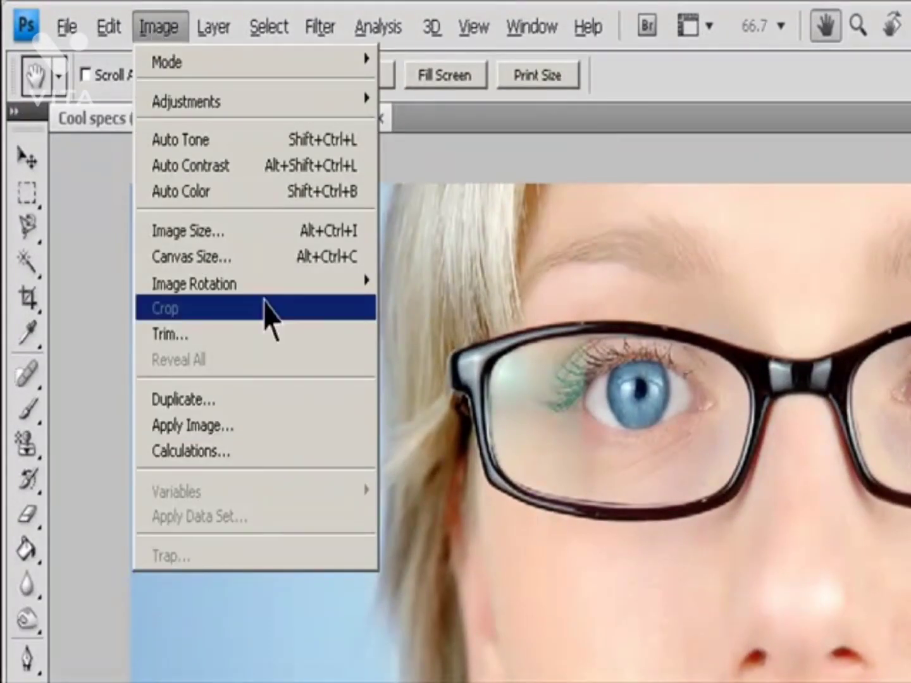
left_click(259, 231)
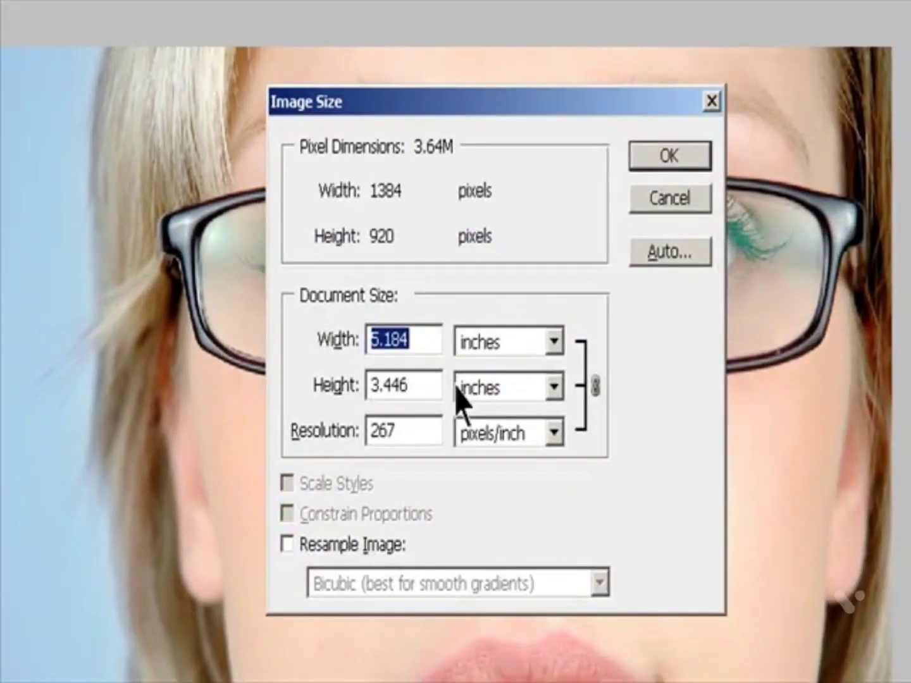
left_click(302, 548)
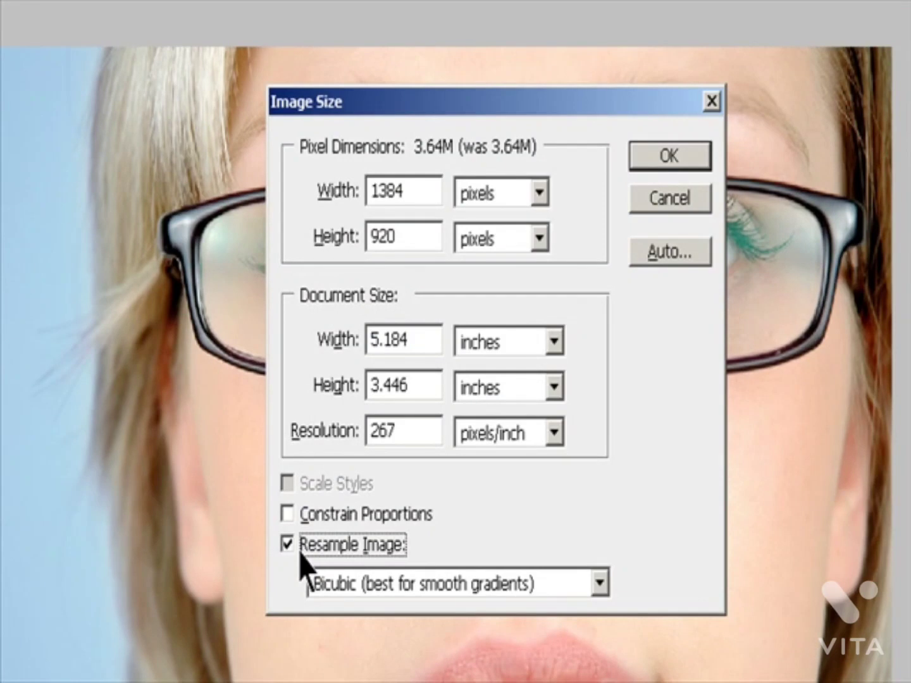
left_click(308, 521)
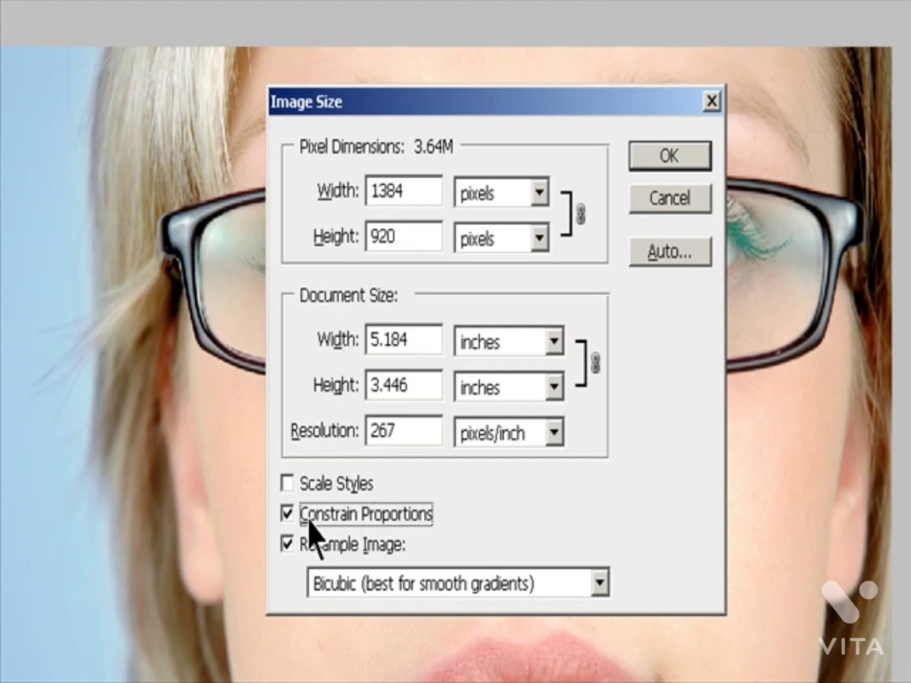
Step: Set the image's pixel width to 800 pixels
double_click(413, 197)
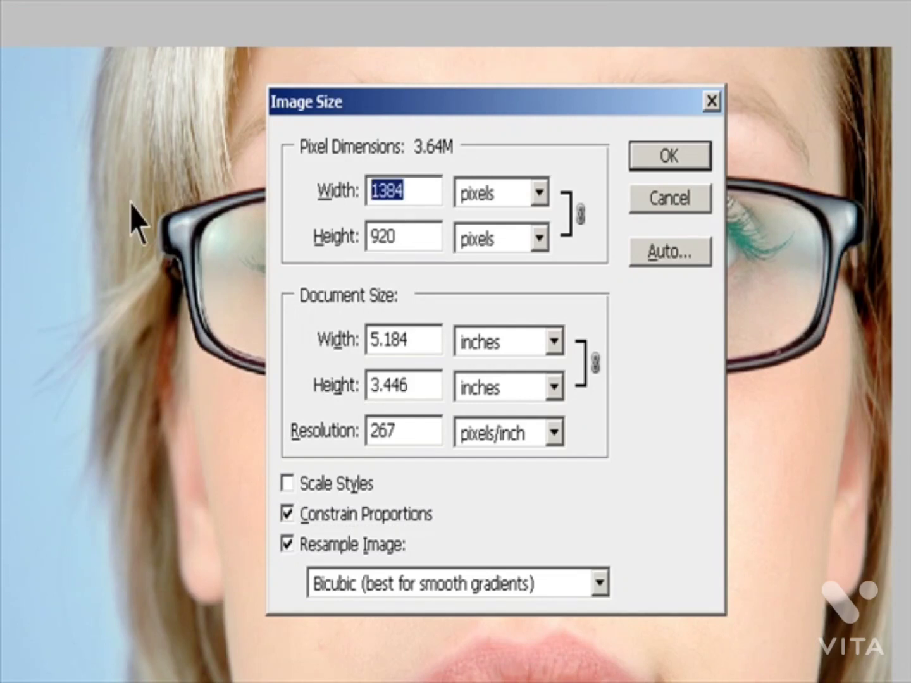
type("800")
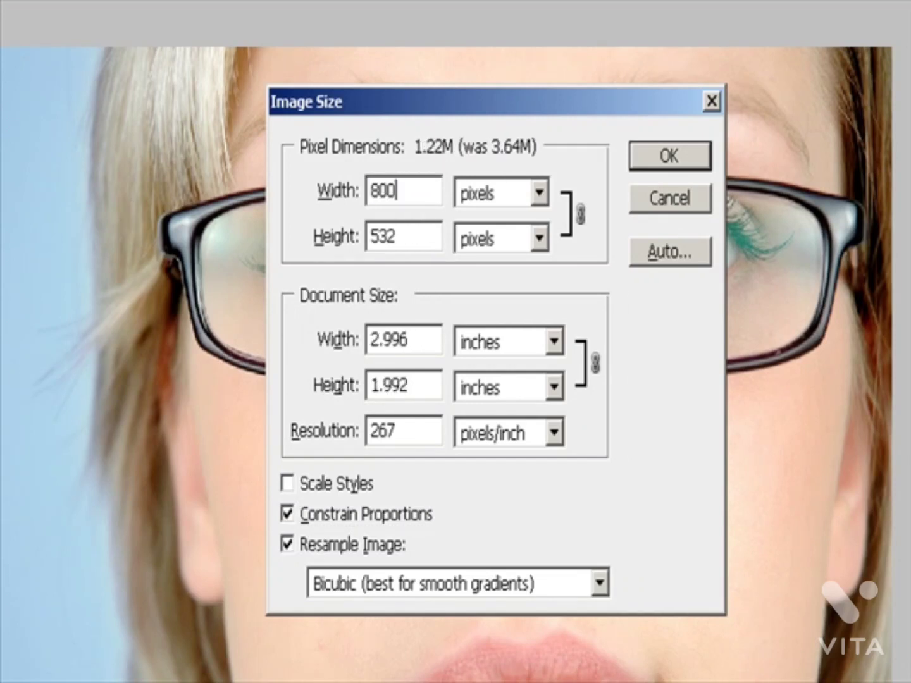
left_click_drag(400, 192, 131, 203)
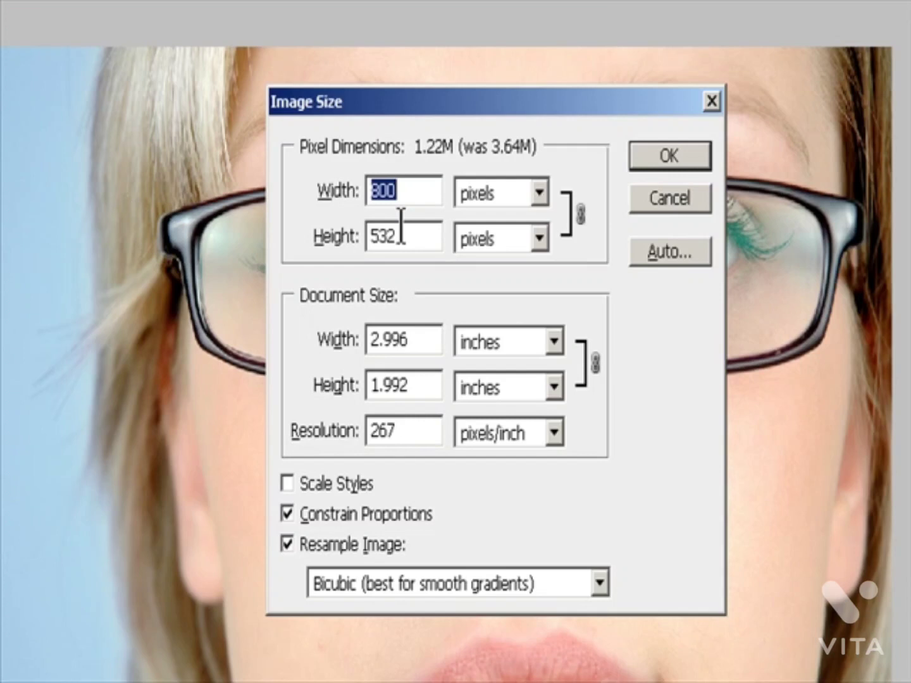
Step: Switch the pixel dimensions to percent and set the image width to 50 percent
left_click(539, 196)
left_click(522, 228)
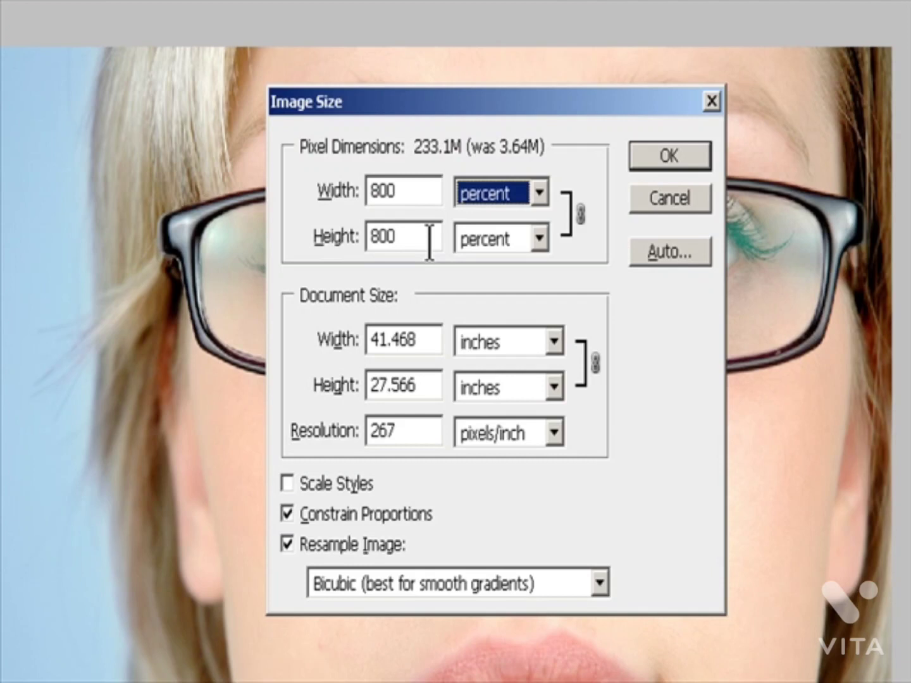
double_click(408, 196)
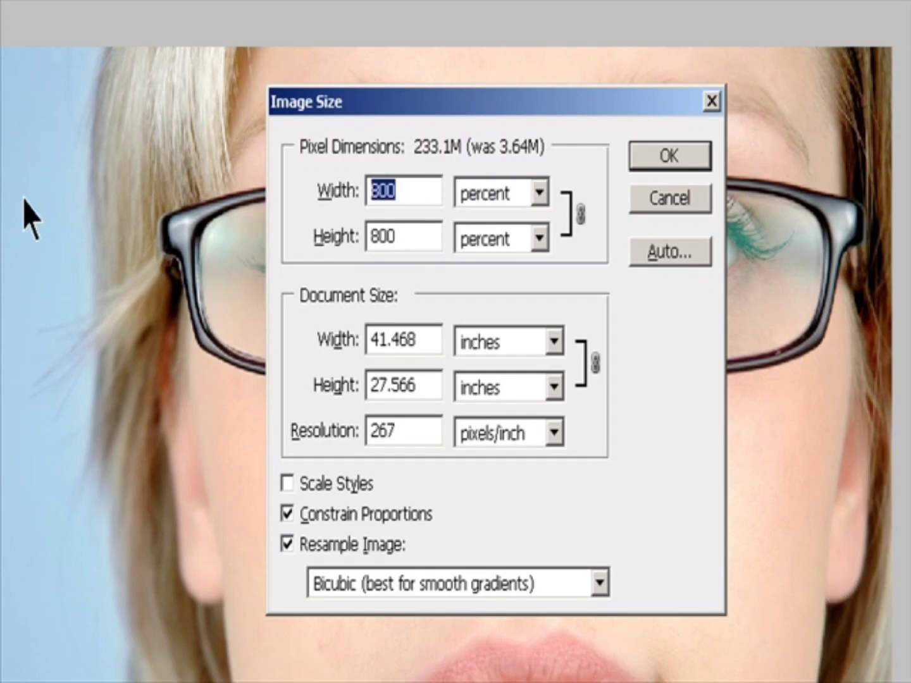
type("50")
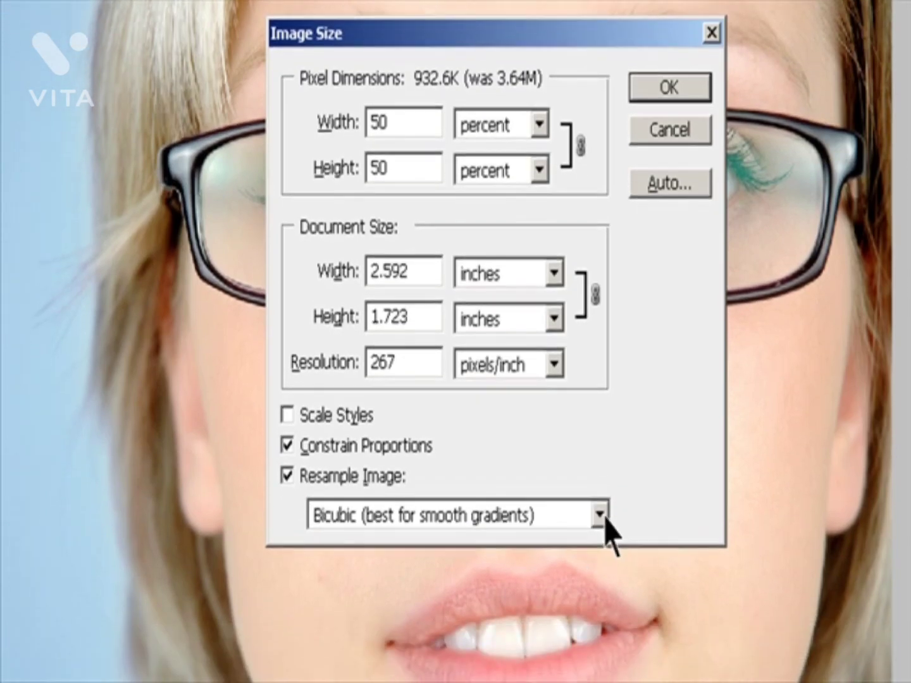
Step: Choose Bicubic (best for smooth gradients) as the resampling method, turn on Scale Styles and apply the image size settings
left_click(599, 583)
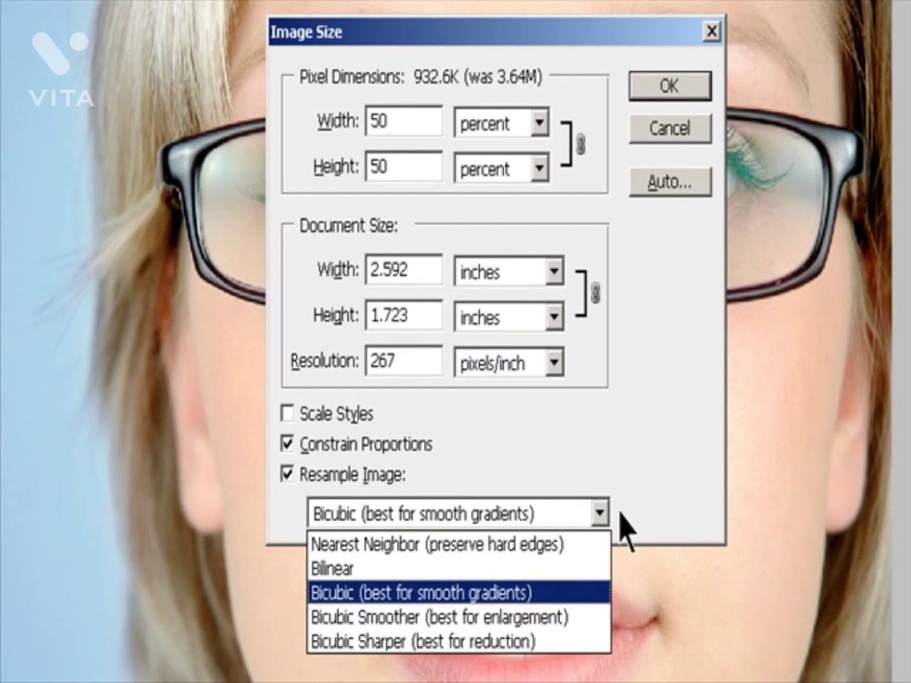
left_click(545, 596)
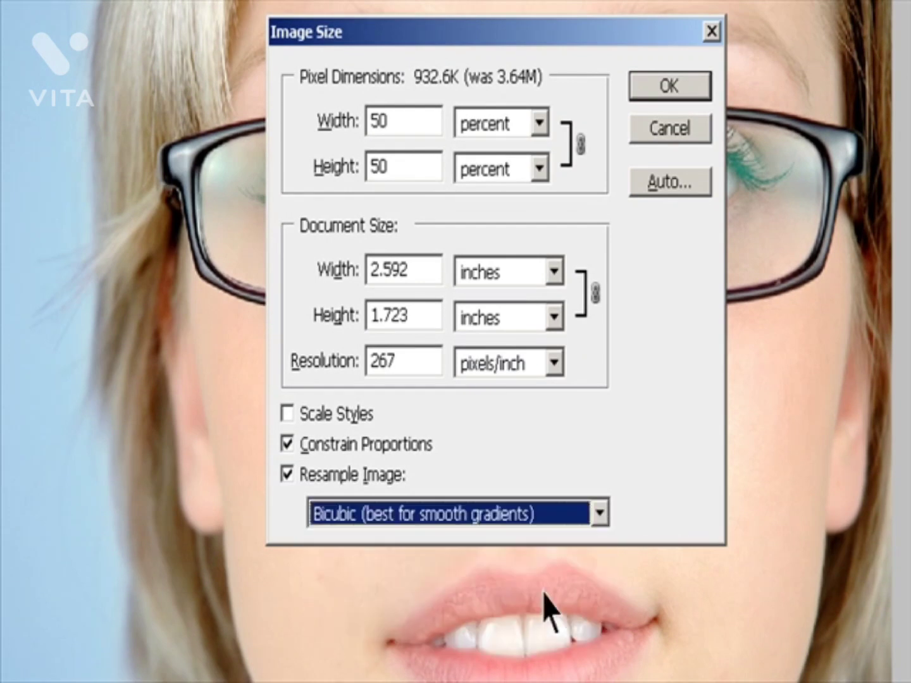
left_click(296, 419)
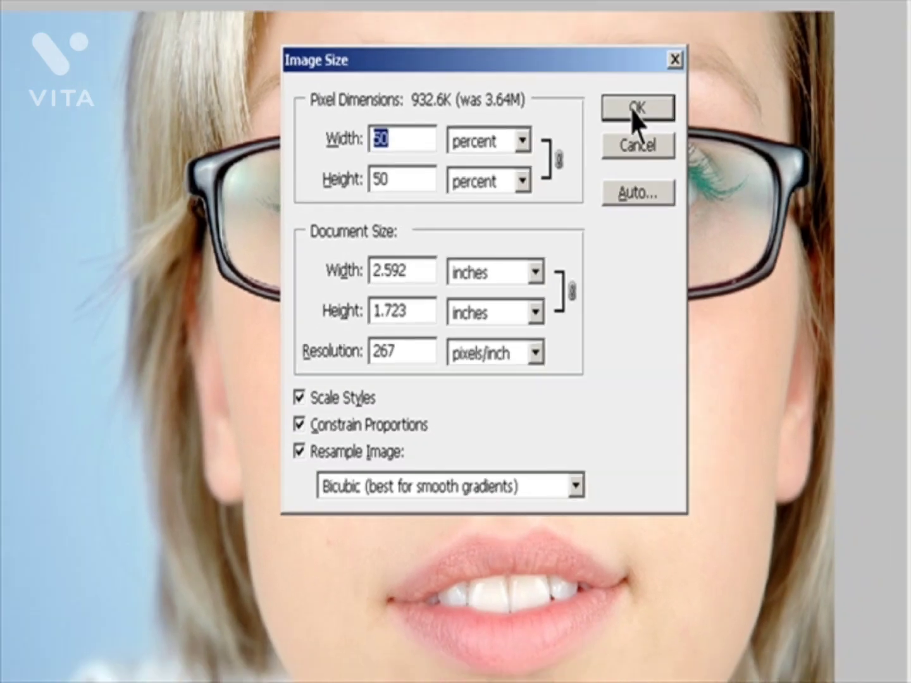
left_click(664, 86)
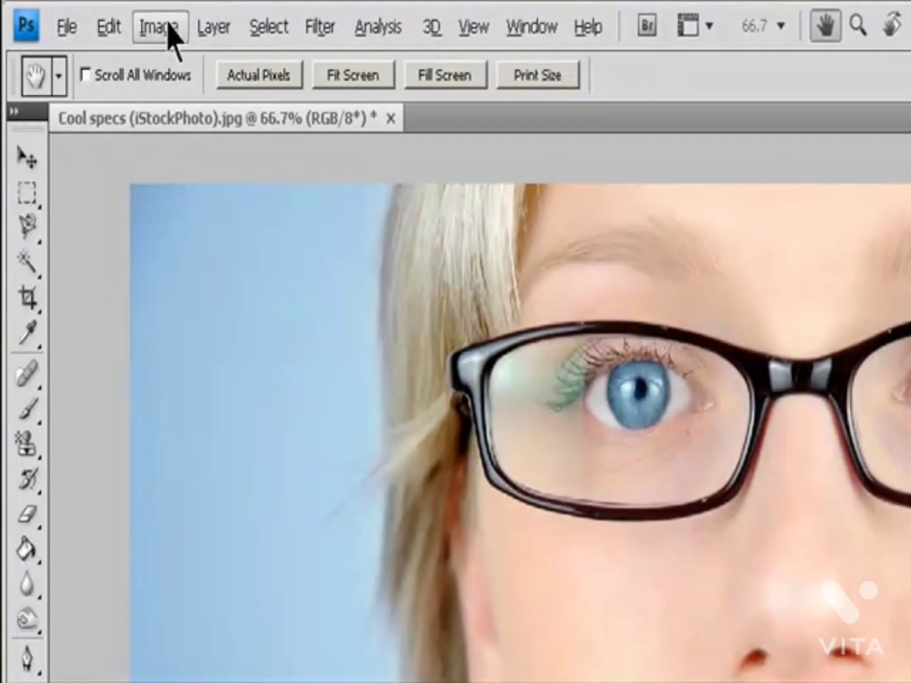
Step: Reopen the Image Size settings and specify an automatic resolution with a 133 lines/inch screen
left_click(91, 16)
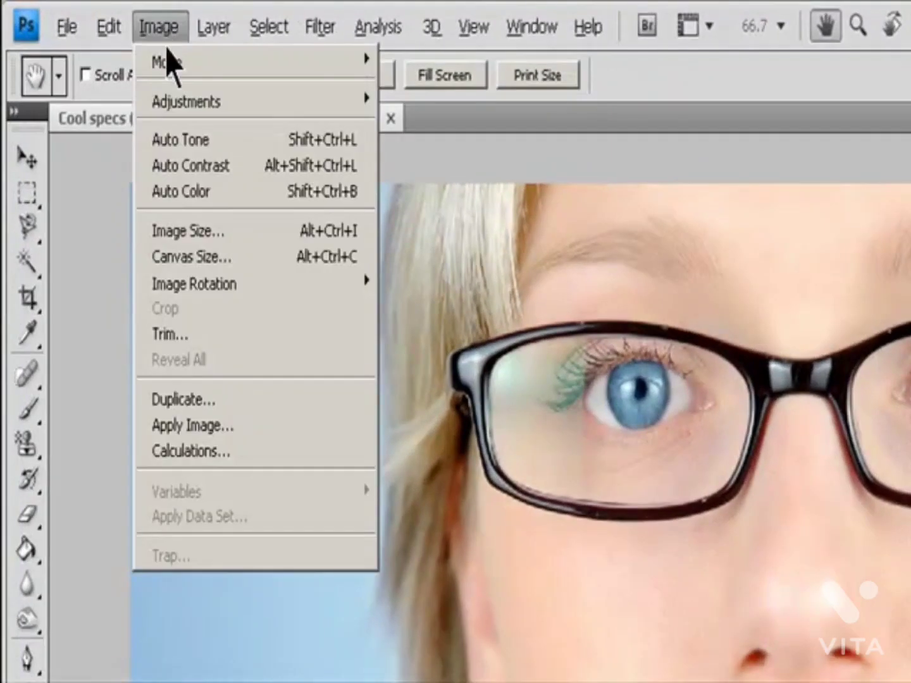
left_click(182, 256)
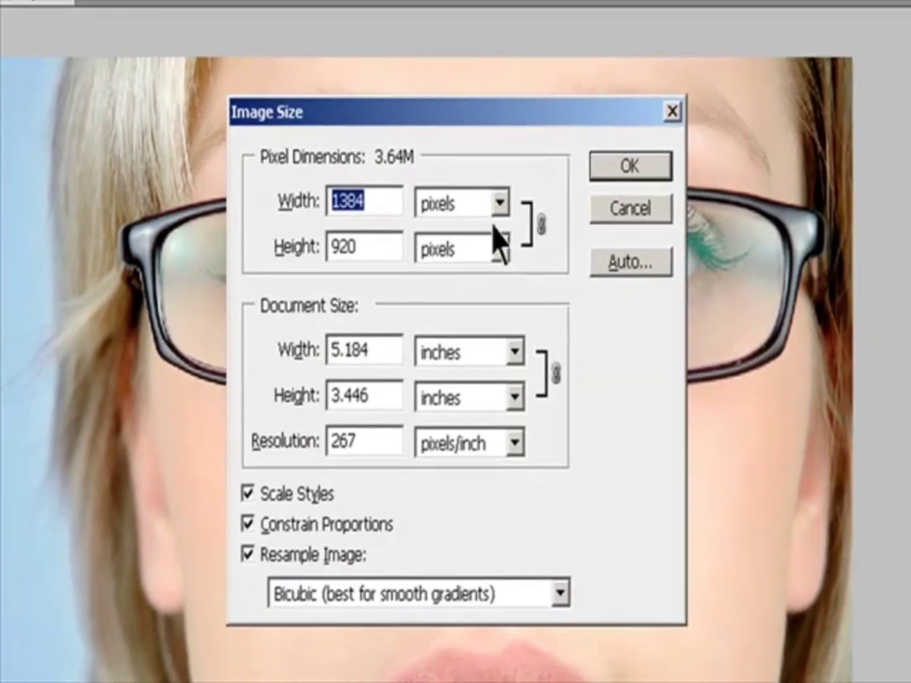
left_click(612, 270)
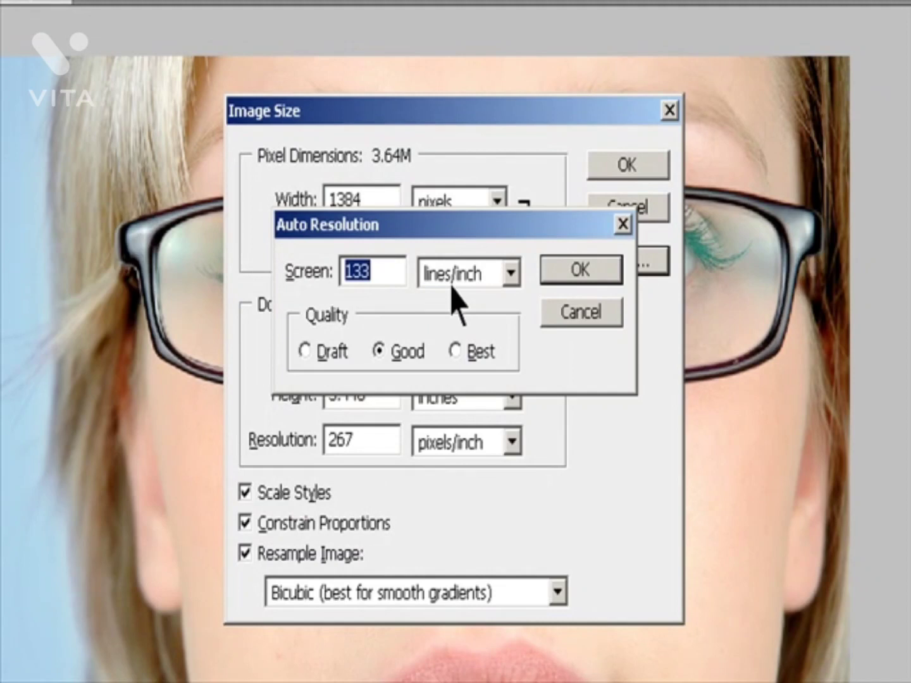
left_click(398, 260)
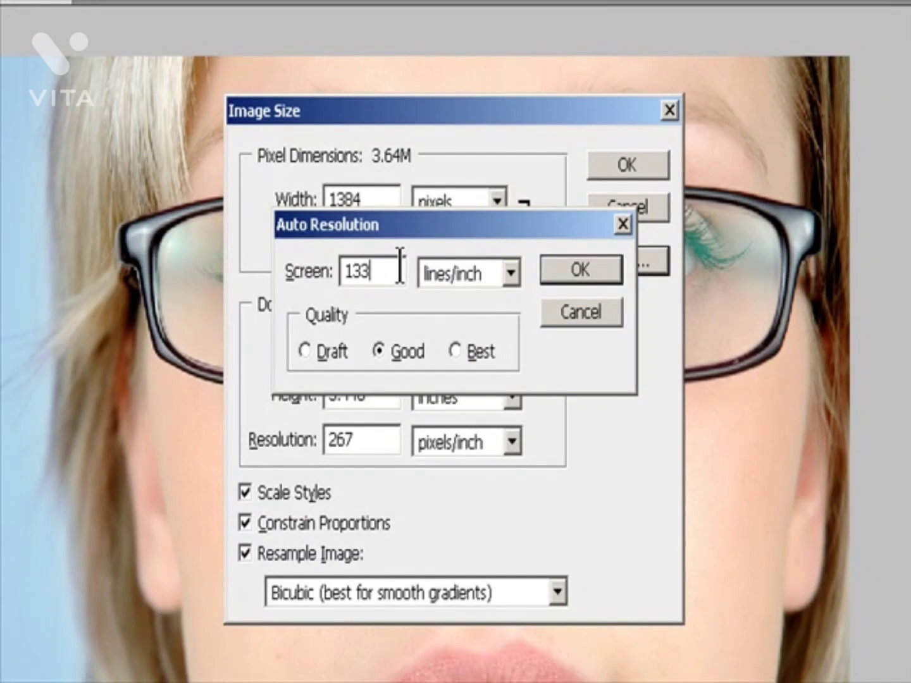
left_click(509, 273)
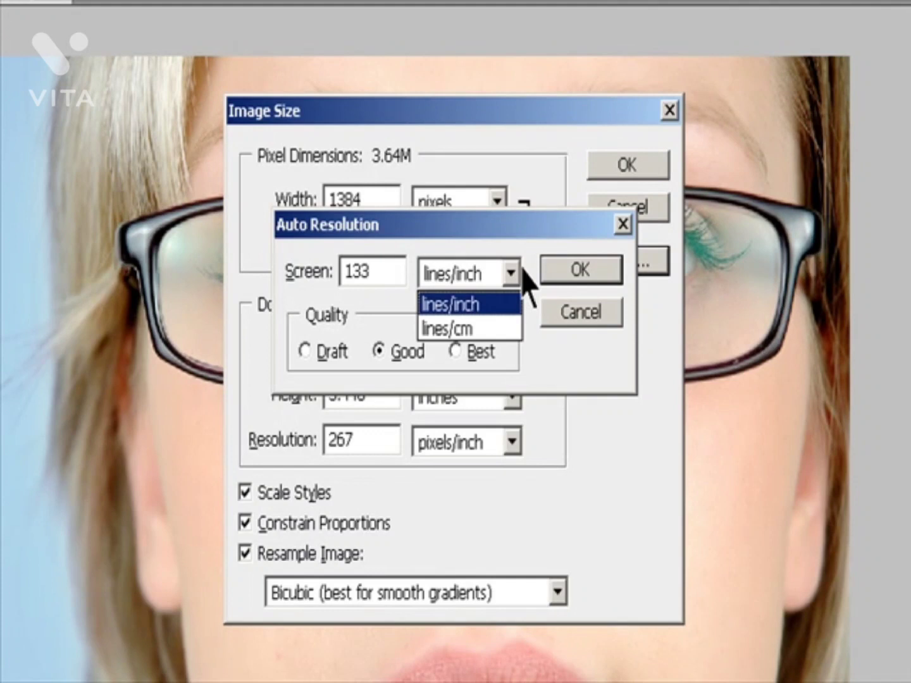
left_click(497, 309)
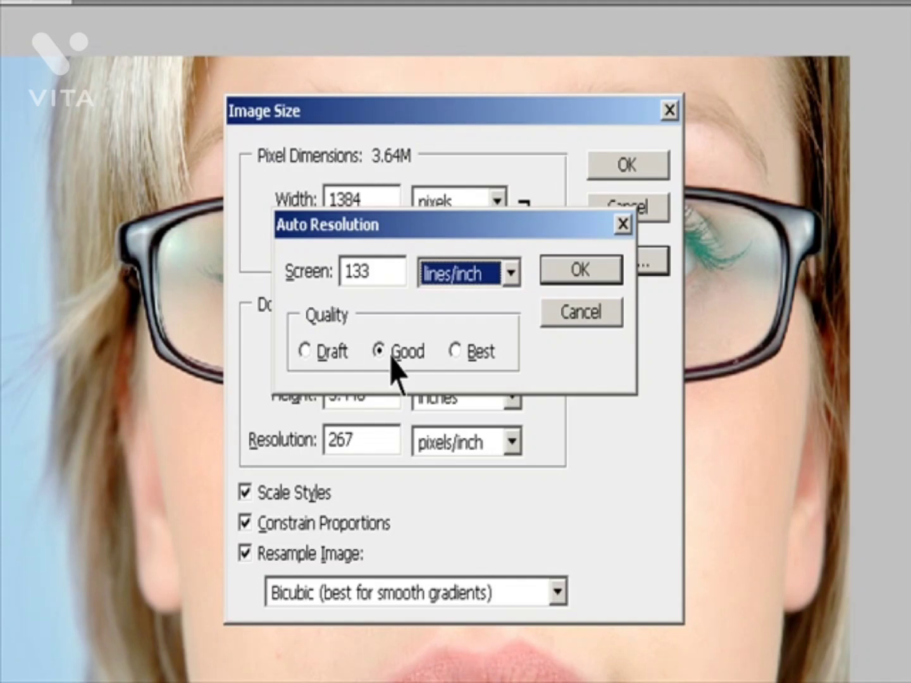
Step: Try the Draft and Good qualities, set the automatic resolution quality to Best, and apply the new image size
left_click(318, 351)
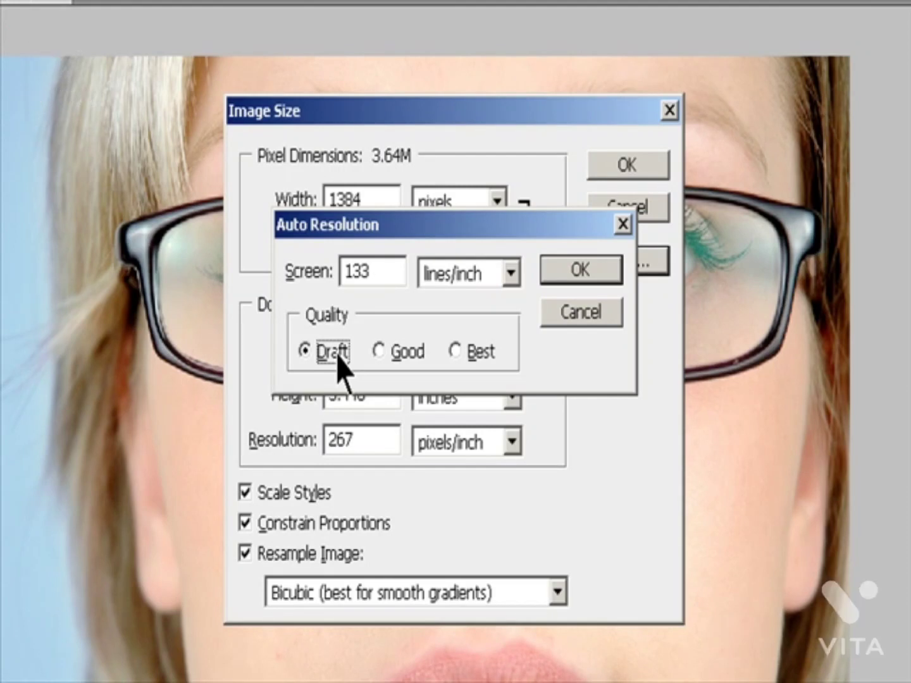
left_click(390, 352)
left_click(458, 352)
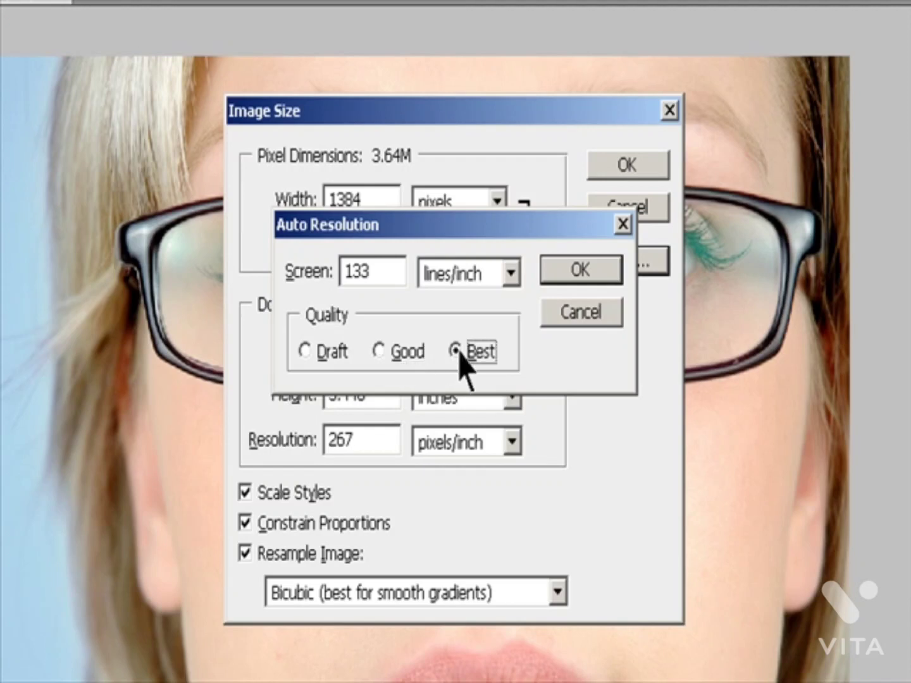
left_click(561, 273)
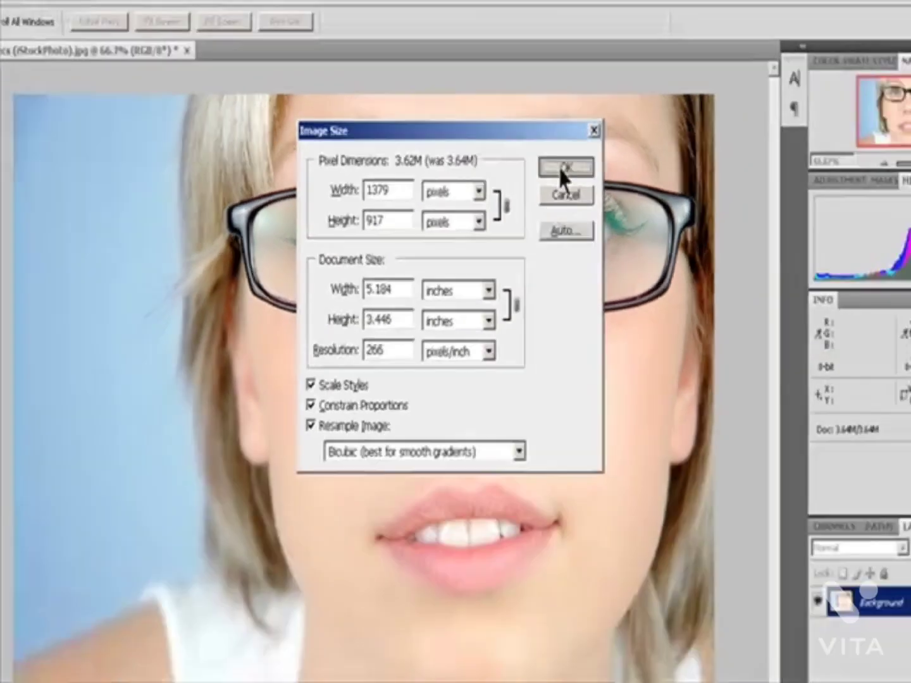
left_click(628, 164)
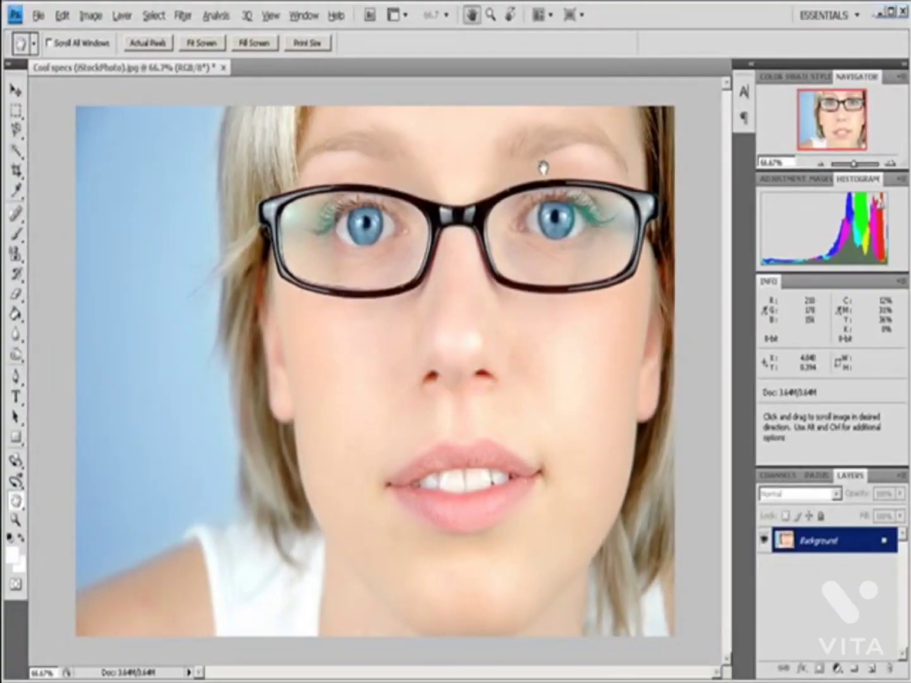
Step: Switch to the Hand tool and display the image at its print size
key("v")
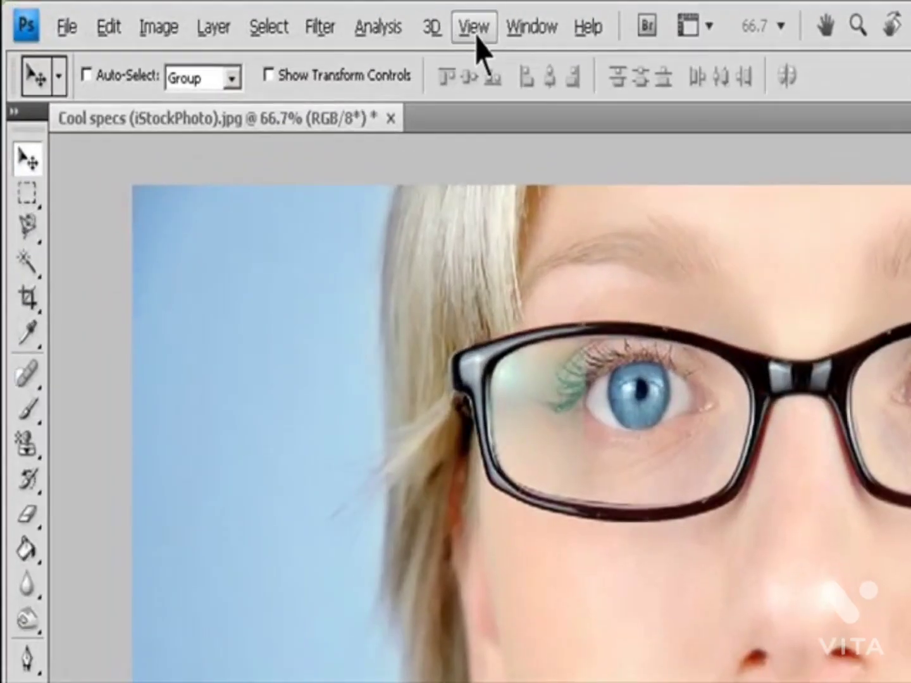
left_click(396, 24)
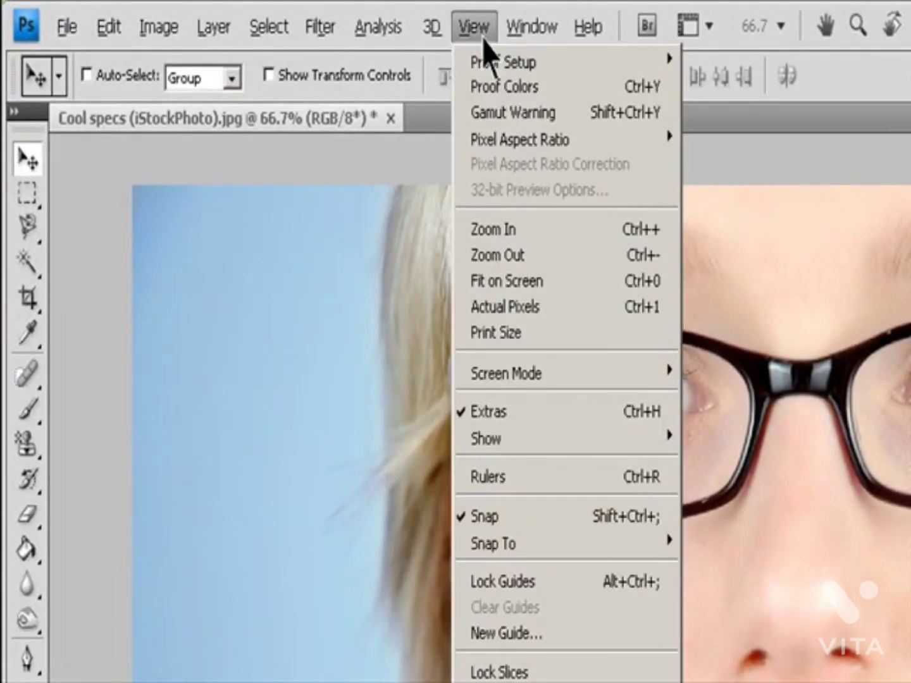
left_click(532, 322)
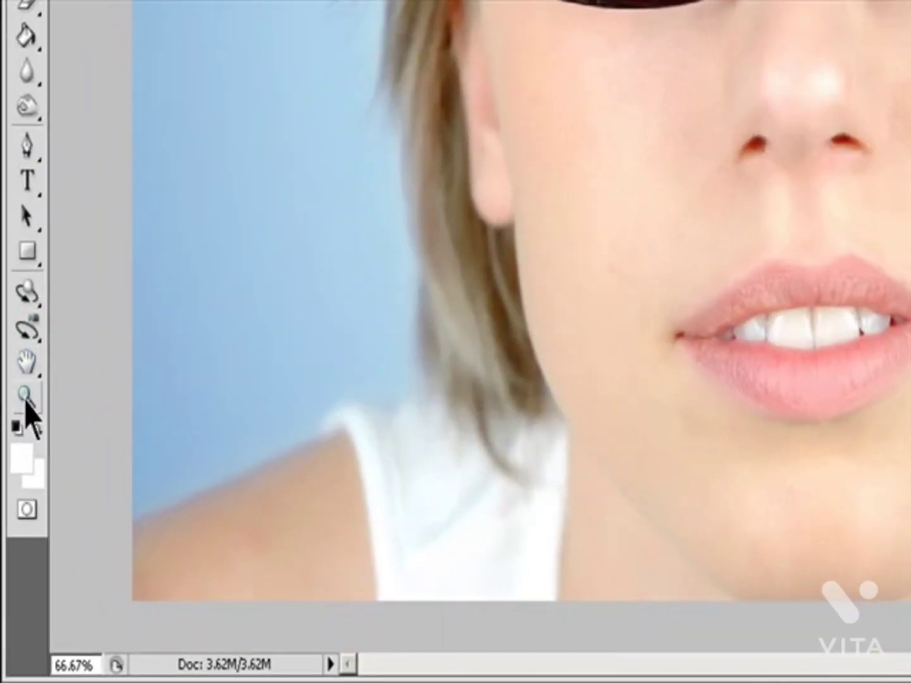
left_click(21, 452)
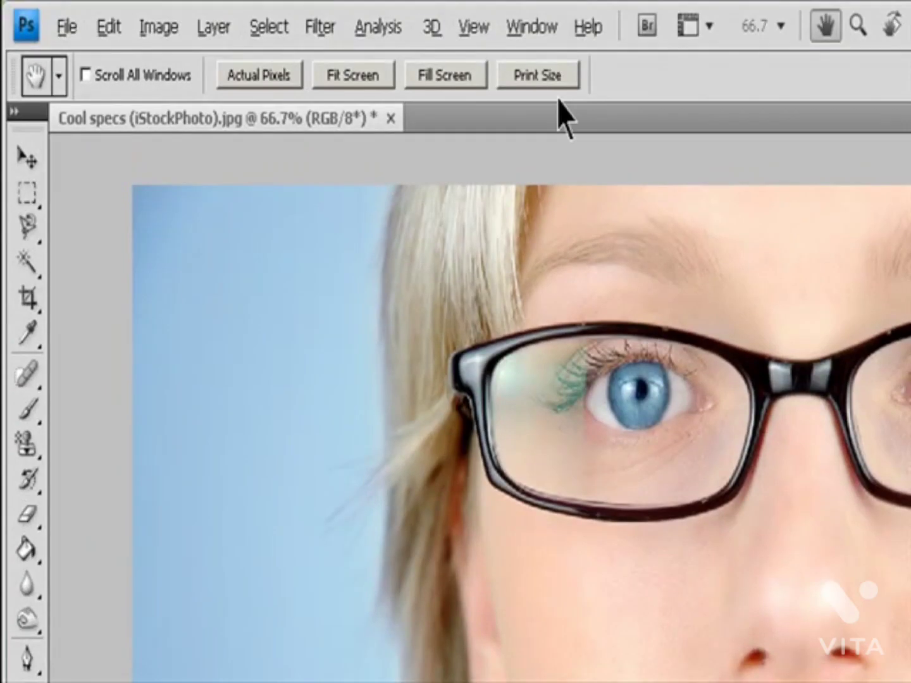
left_click(551, 81)
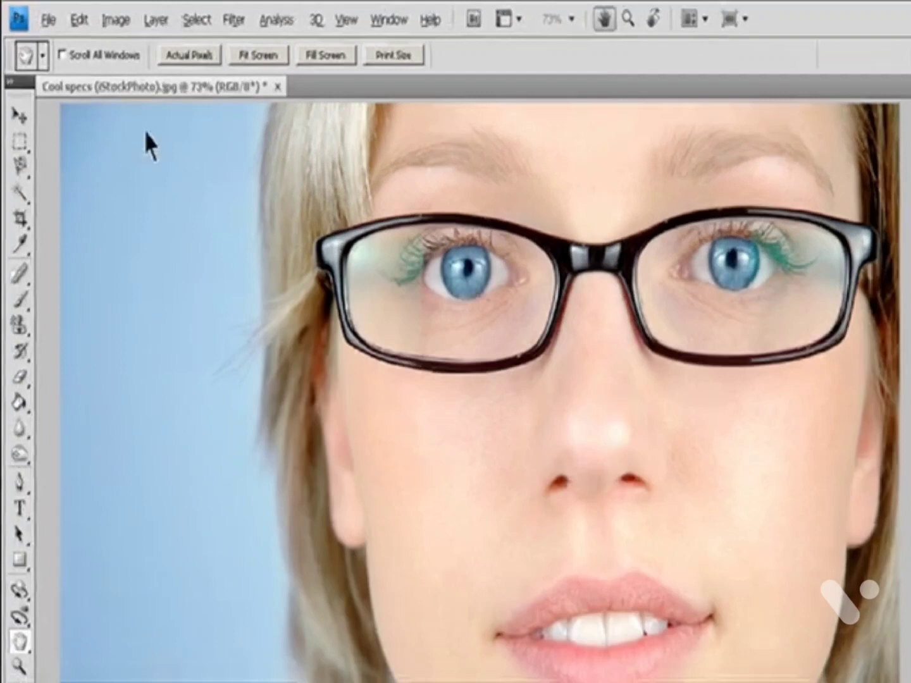
Step: Open the Image Size settings again and bring up the choice of resampling methods
left_click(89, 16)
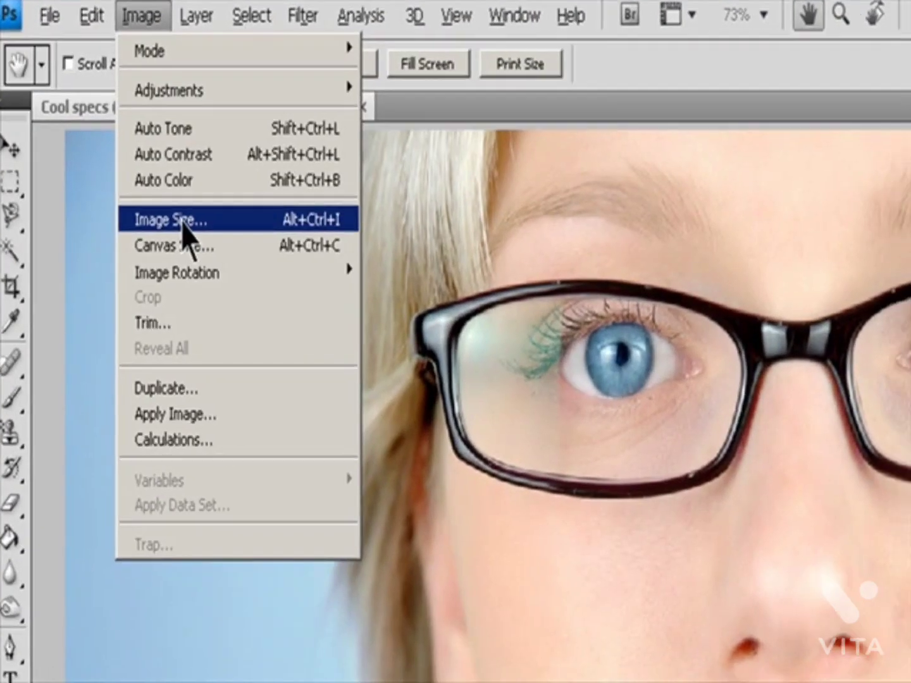
left_click(182, 221)
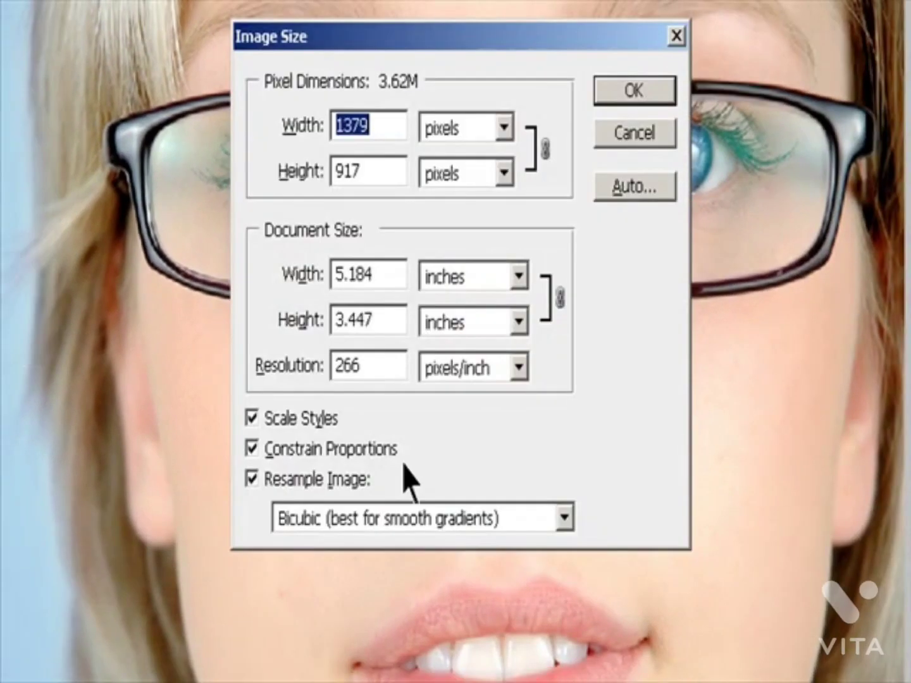
left_click(564, 519)
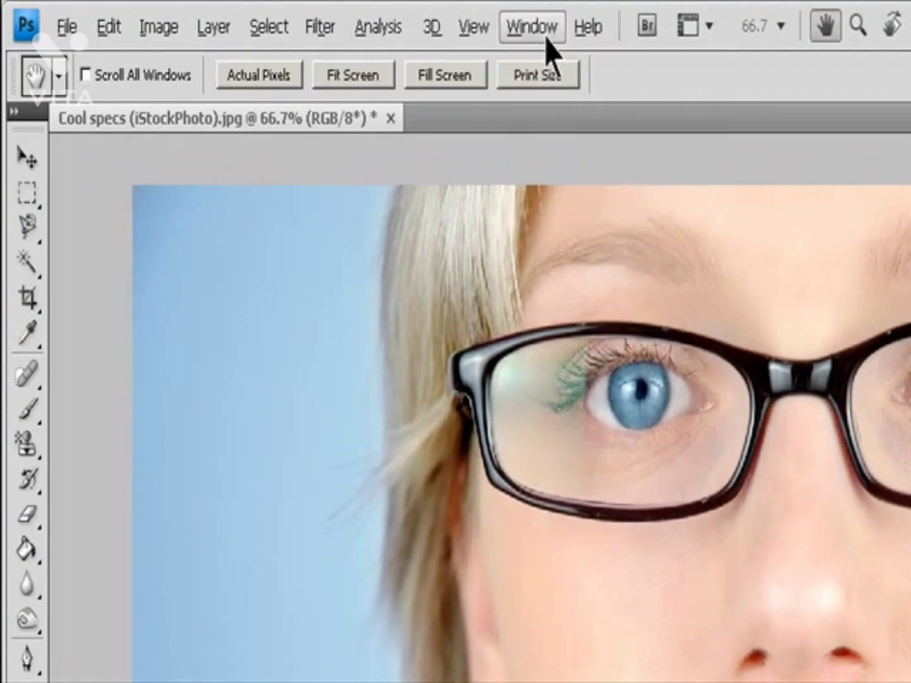
Step: Show the Navigator and set the image magnification to 100% in it
left_click(300, 14)
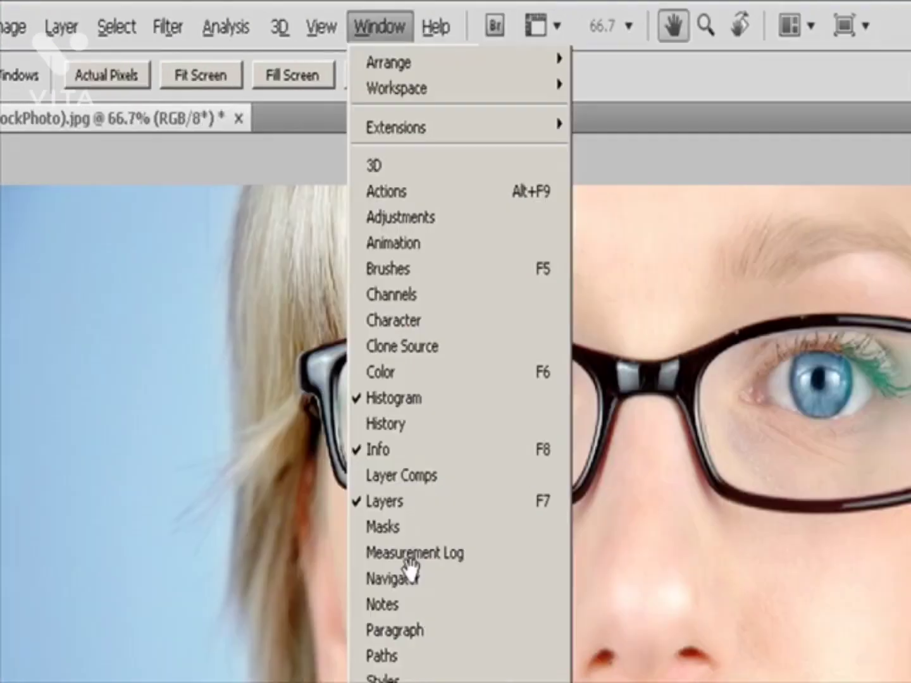
left_click(557, 578)
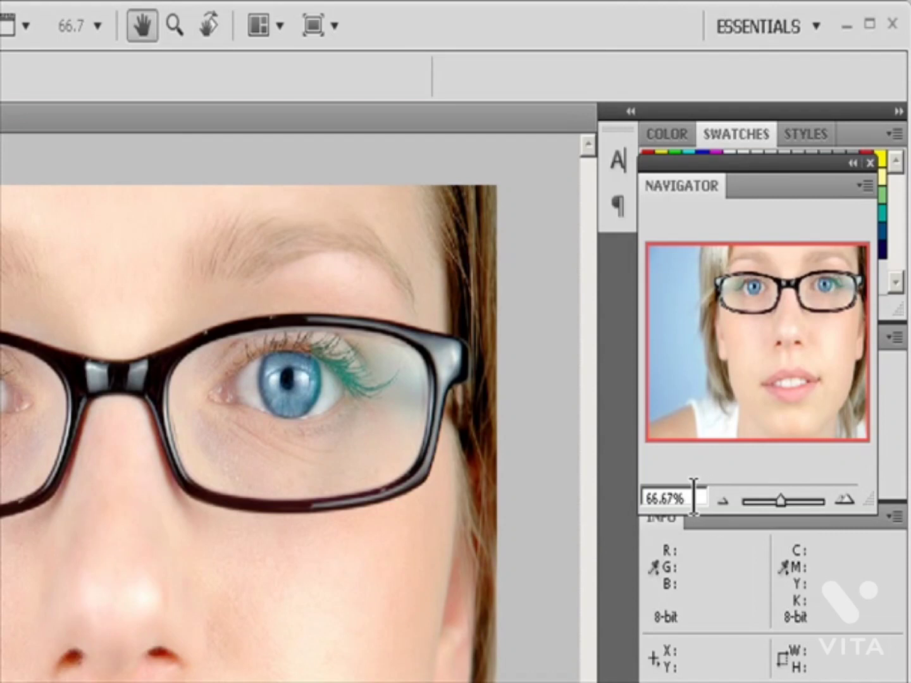
left_click_drag(692, 498, 646, 499)
type("100")
key("Return")
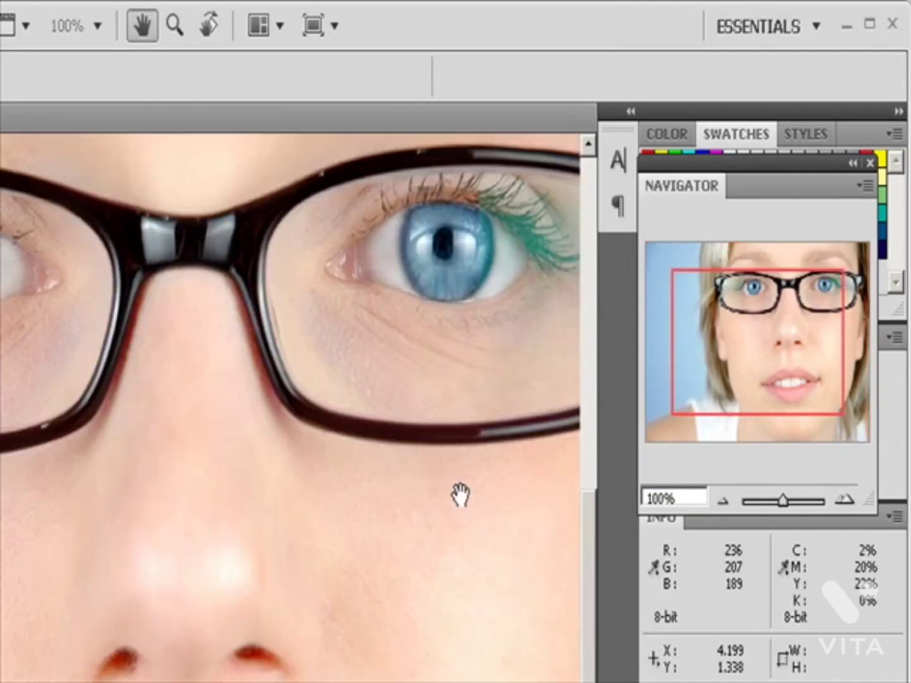
Step: Zoom out to 50% with the Navigator, magnify to about 90.48%, and move the view box to the lower-right corner of the portrait
left_click(723, 502)
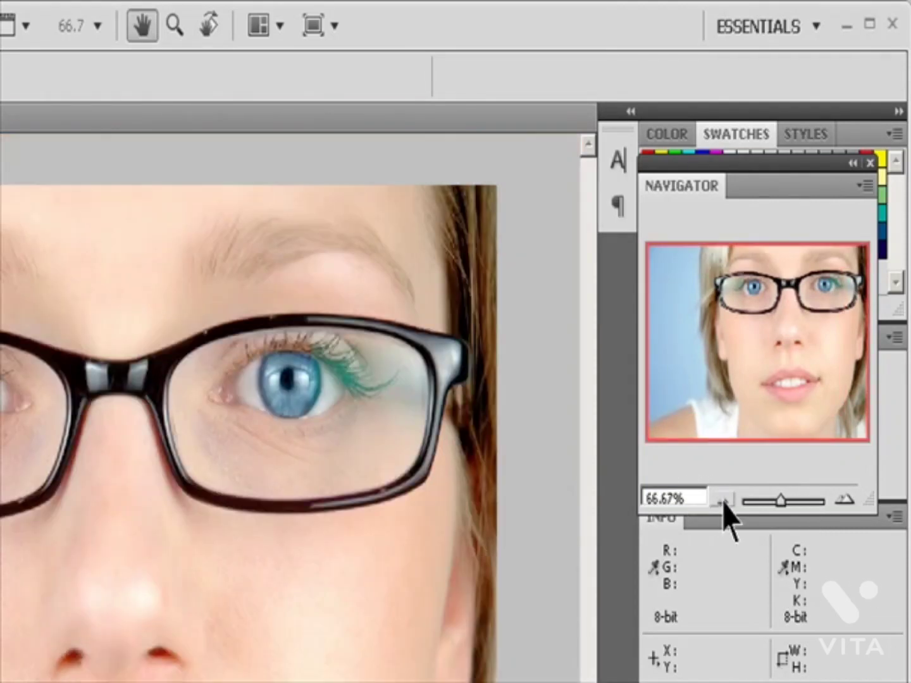
left_click(723, 502)
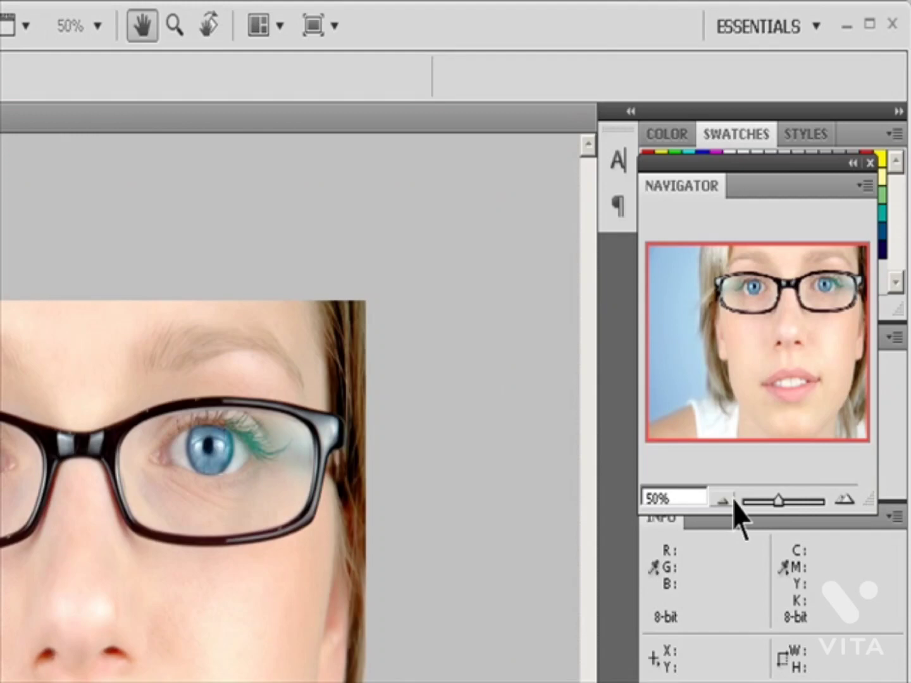
left_click(844, 501)
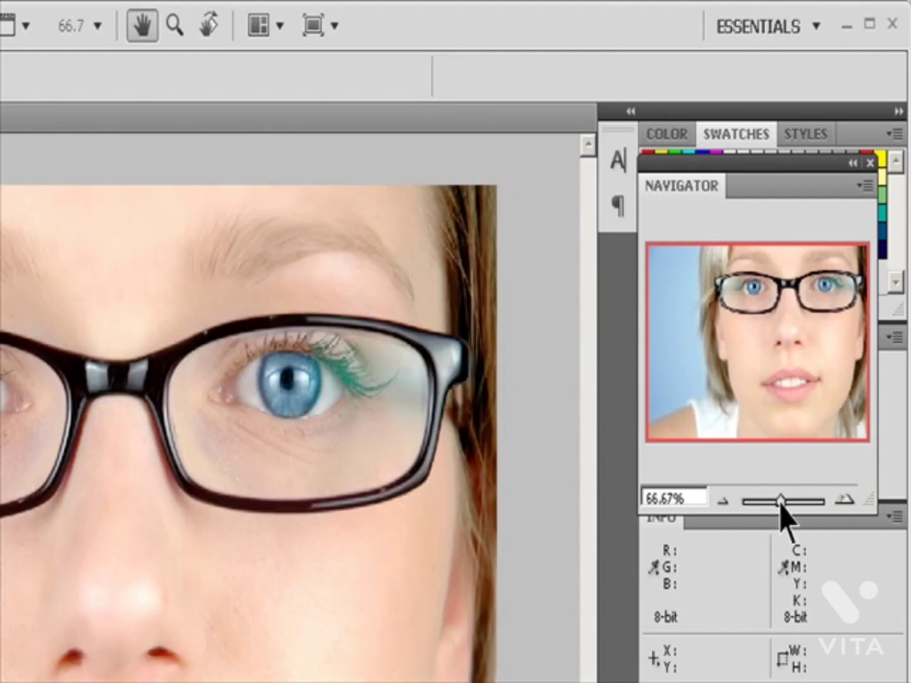
mouse_move(783, 501)
left_mouse_down()
mouse_move(804, 501)
mouse_move(783, 501)
left_mouse_up()
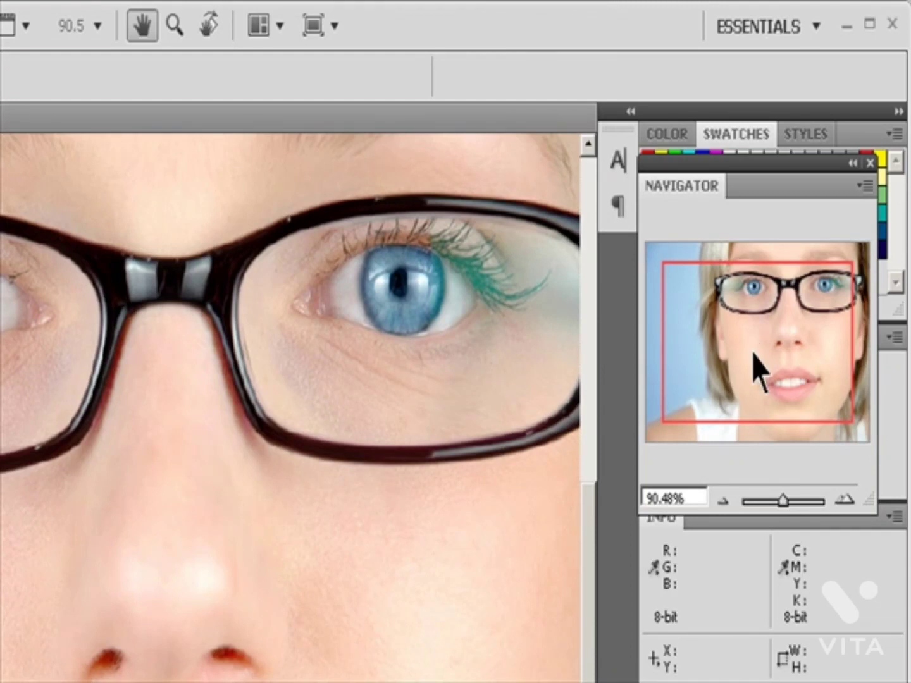
left_click_drag(742, 332, 810, 394)
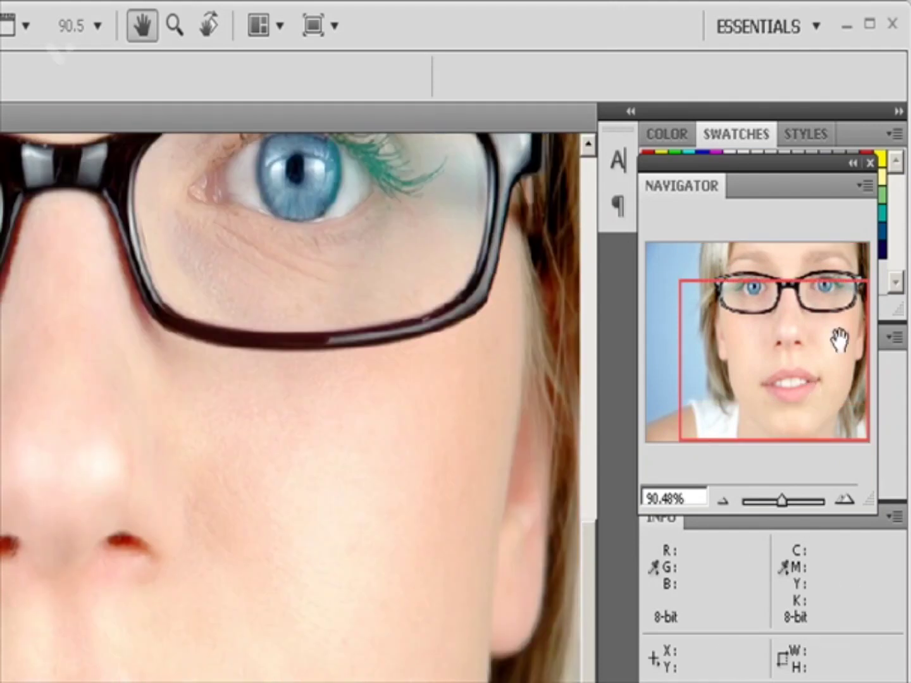
Step: Change the Navigator's view box color to Cyan and reposition the visible area
left_click(867, 185)
left_click(843, 197)
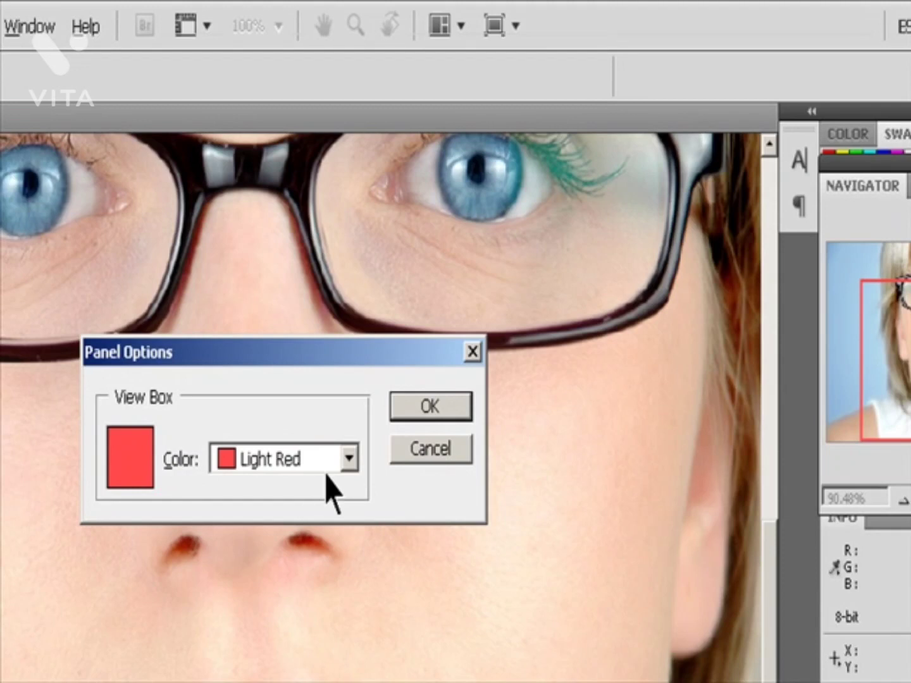
left_click(292, 459)
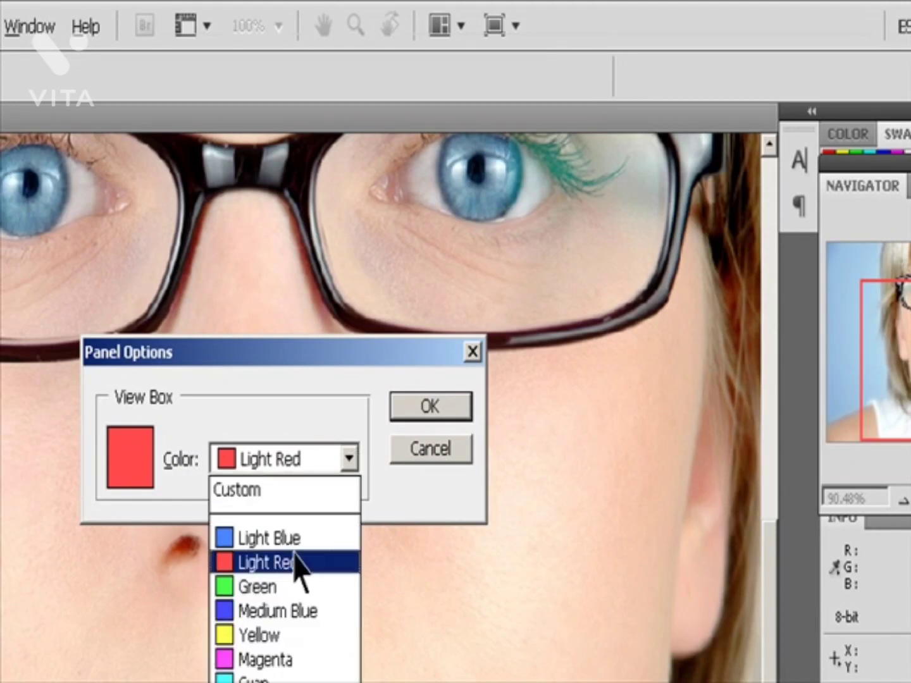
left_click(304, 677)
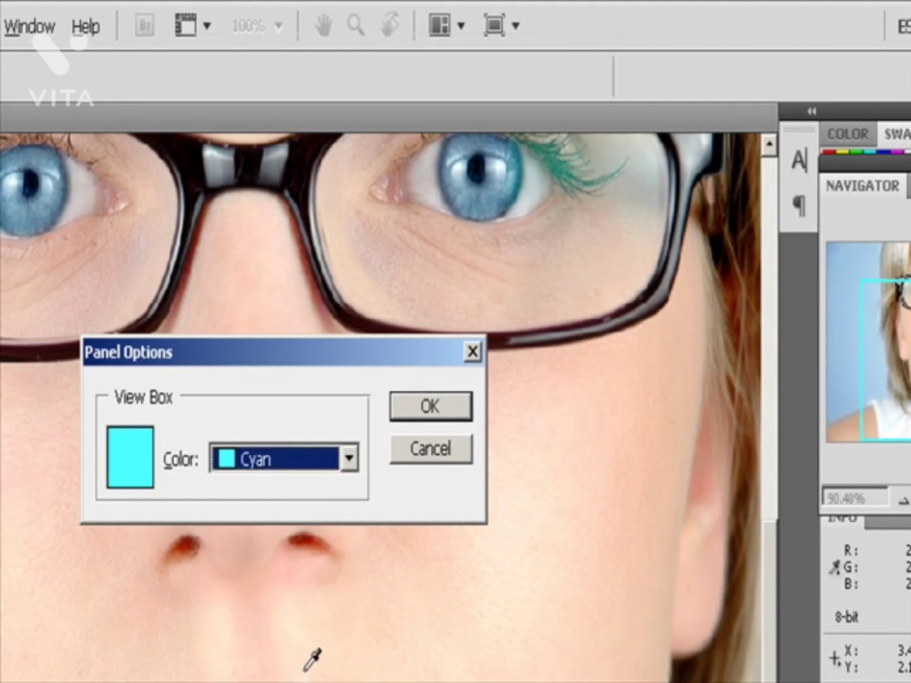
left_click(429, 414)
left_click_drag(789, 311, 876, 252)
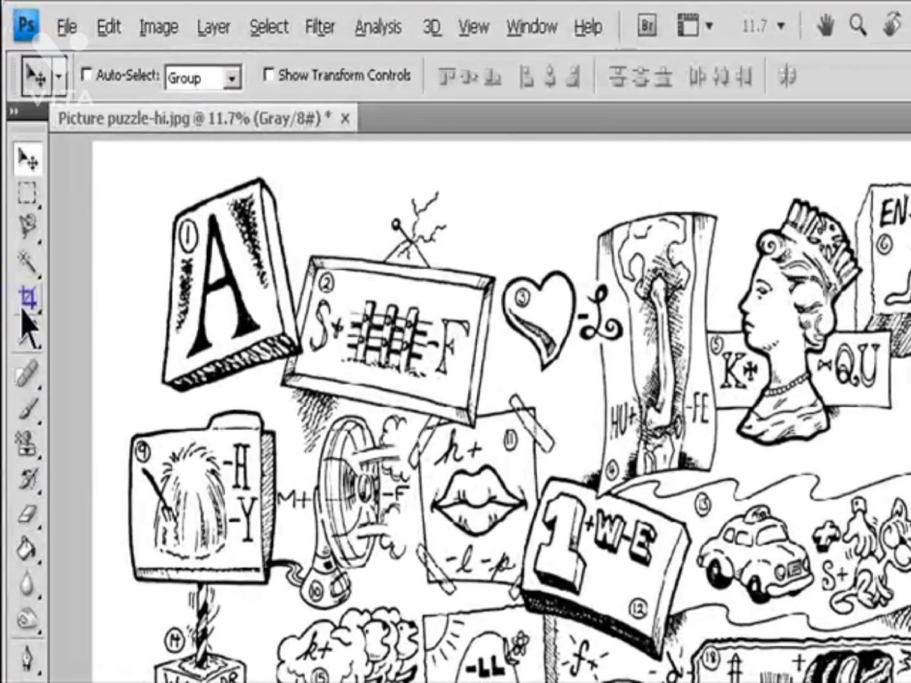
Step: Switch to the Crop tool, set the crop size to 800 in wide by 600 in high, and swap the two dimensions
left_click(16, 170)
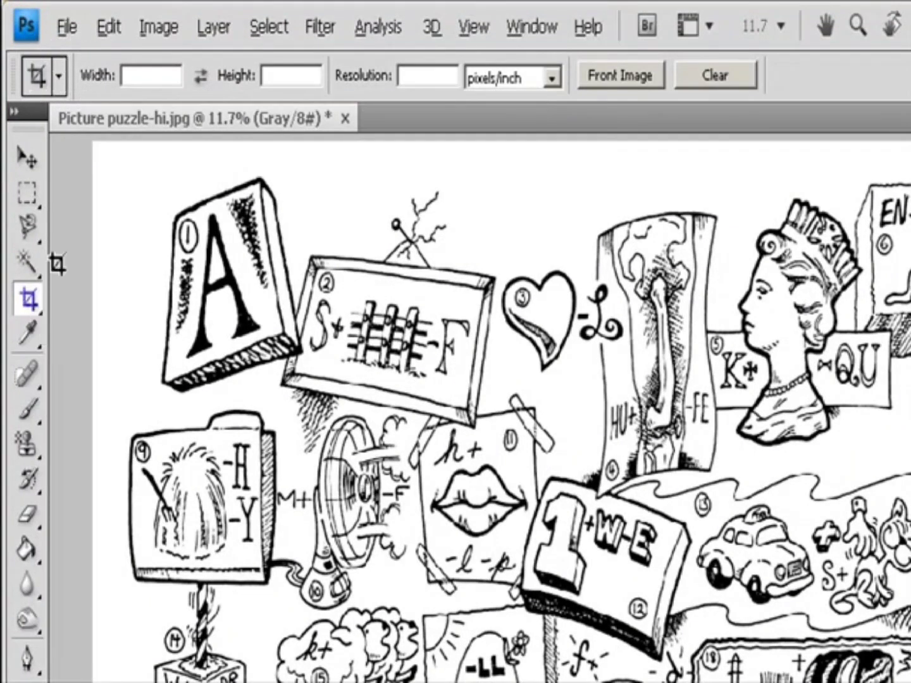
left_click(425, 77)
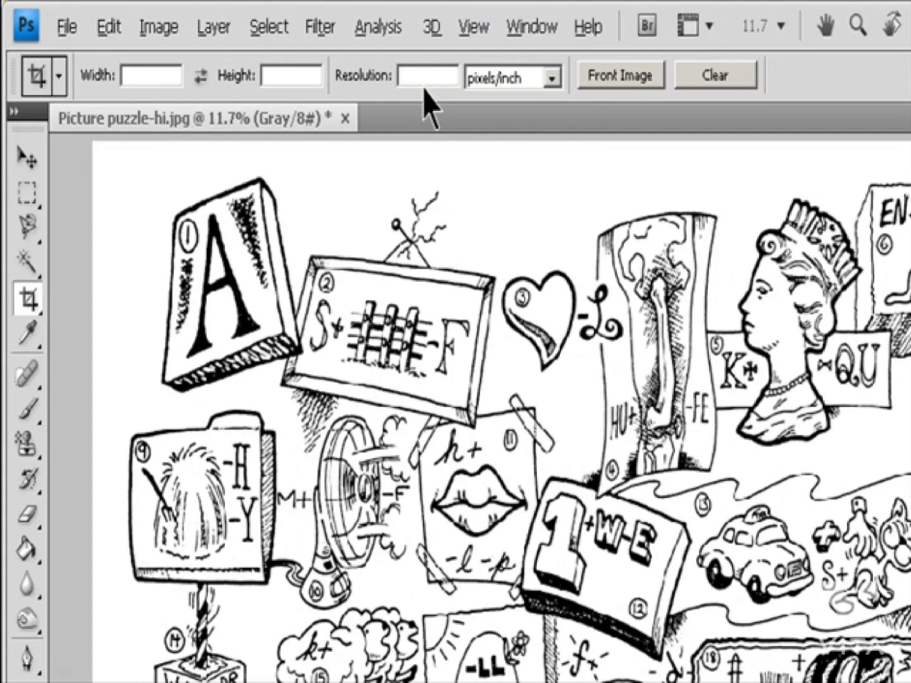
left_click(718, 79)
left_click(156, 75)
type("800 in")
left_click(287, 76)
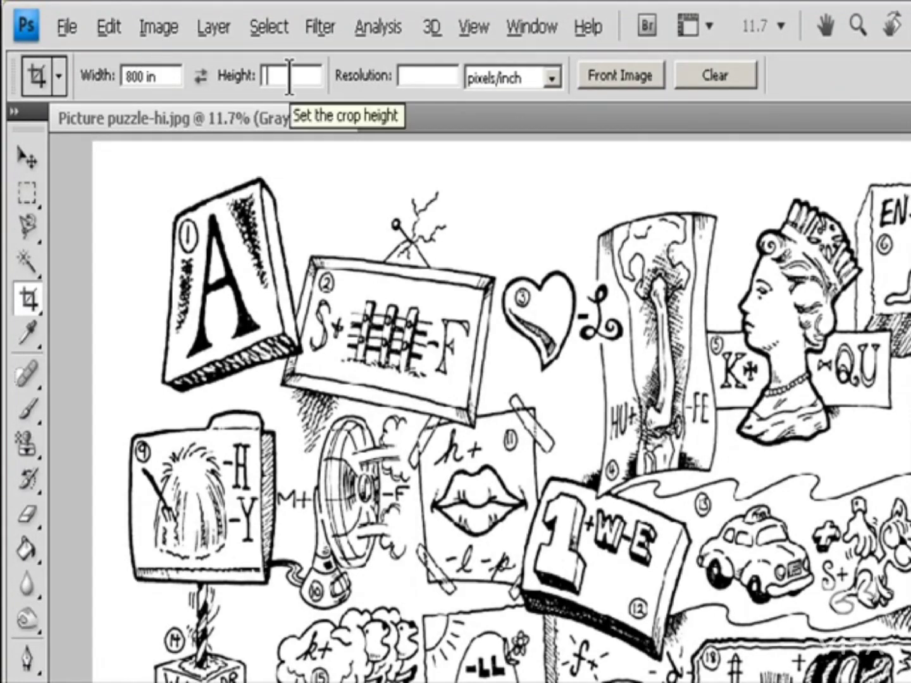
type("600")
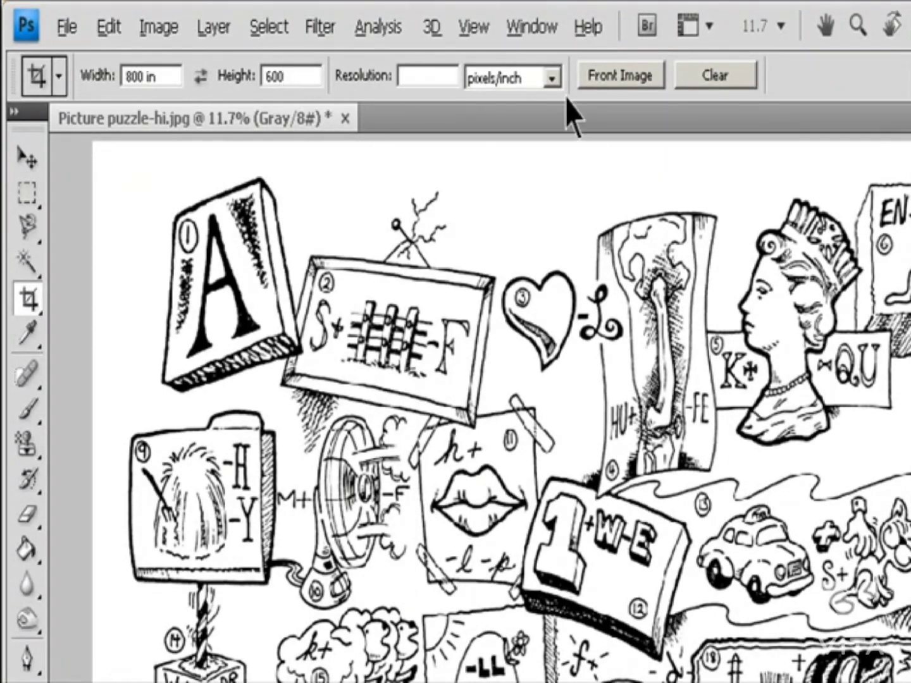
type(" in")
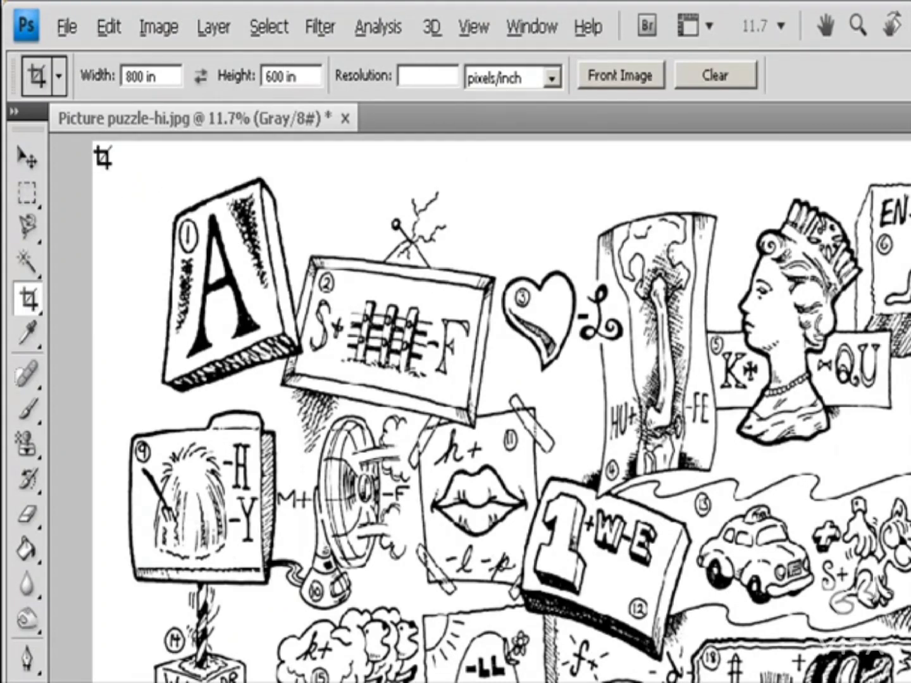
left_click(201, 75)
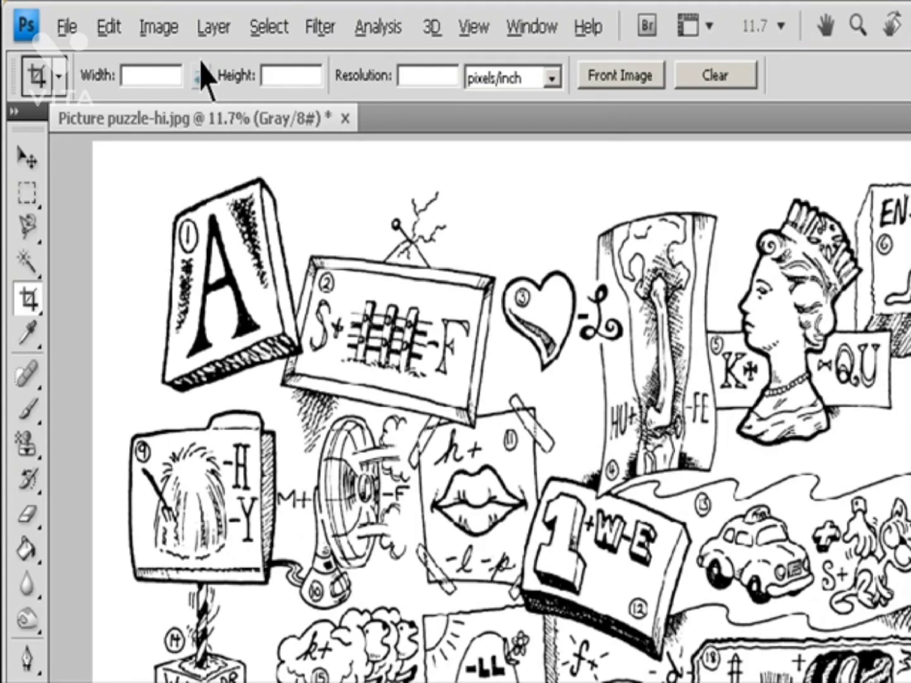
Step: Open Snow on branch-hi.jpg, return to Picture puzzle-hi.jpg, and load the puzzle's own dimensions and resolution into the crop settings
left_click(71, 26)
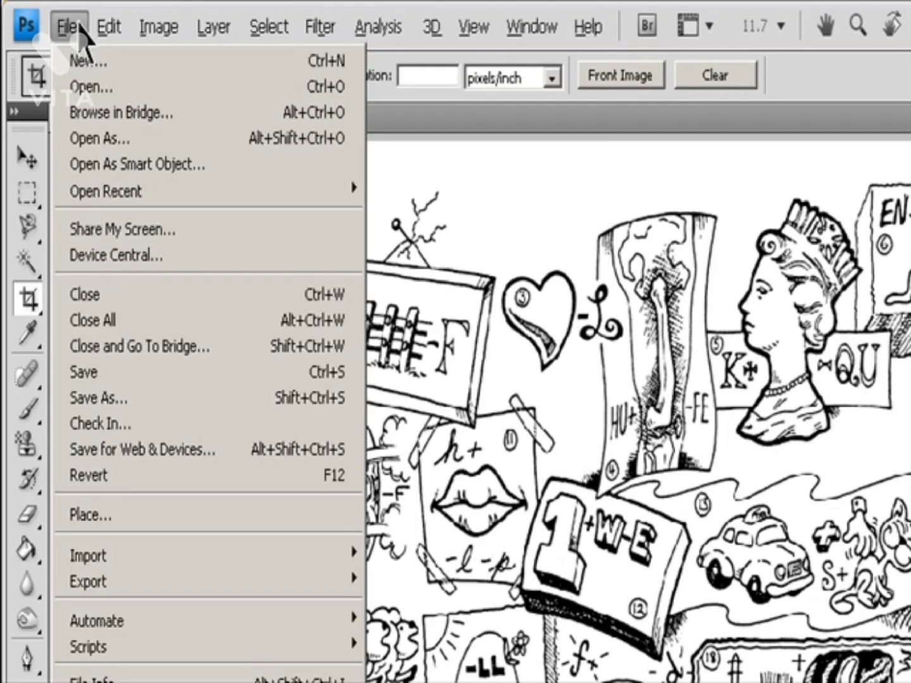
left_click(95, 85)
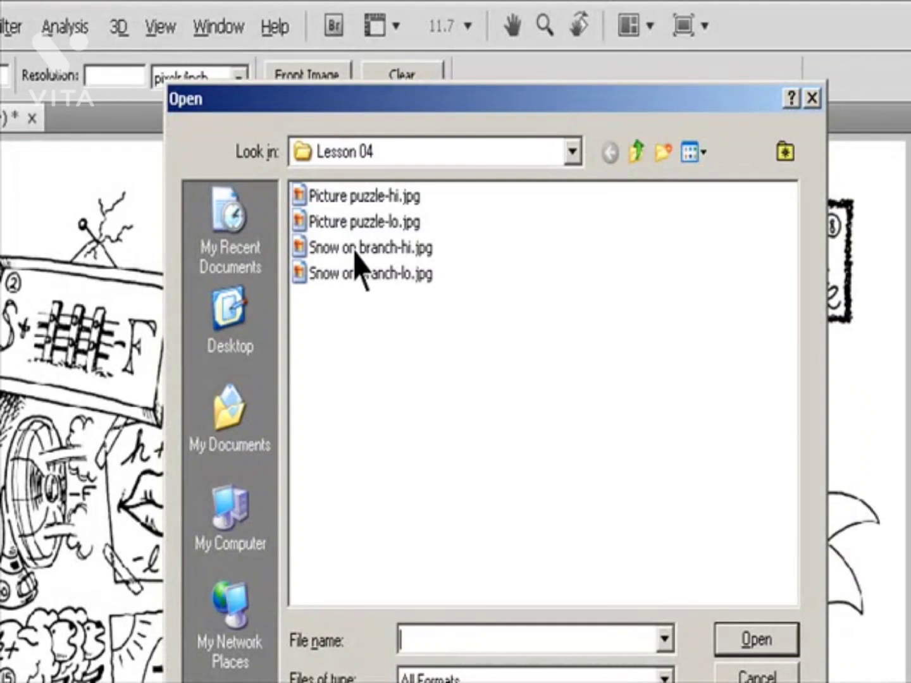
left_click(356, 250)
left_click(784, 641)
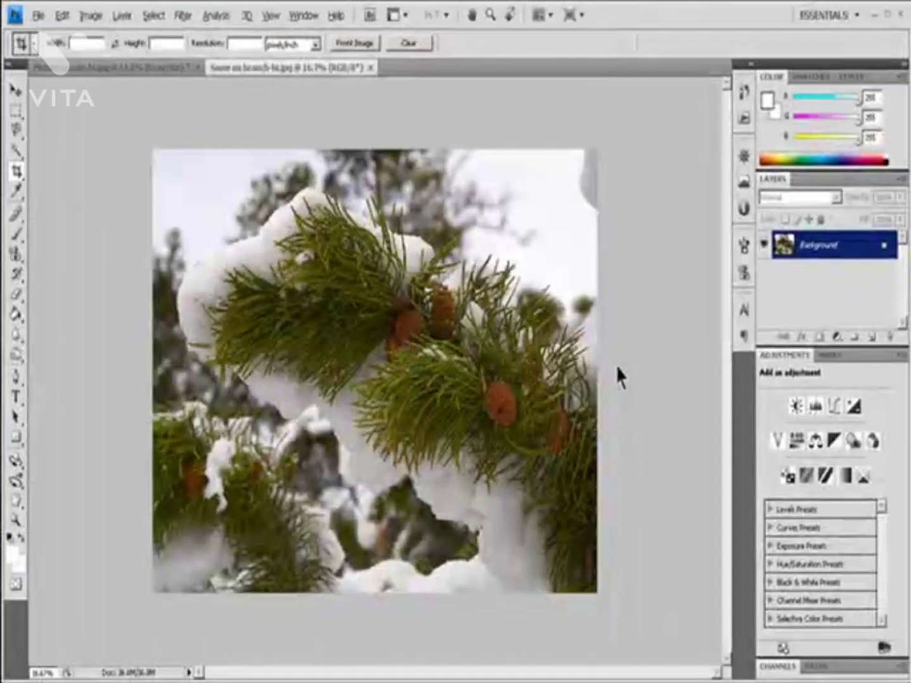
left_click(145, 70)
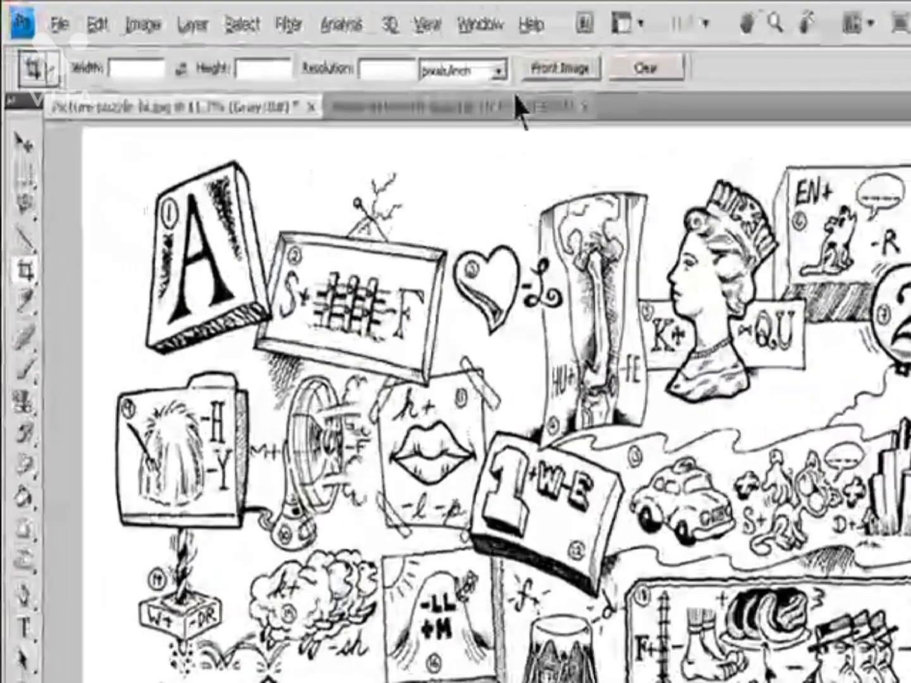
left_click(340, 43)
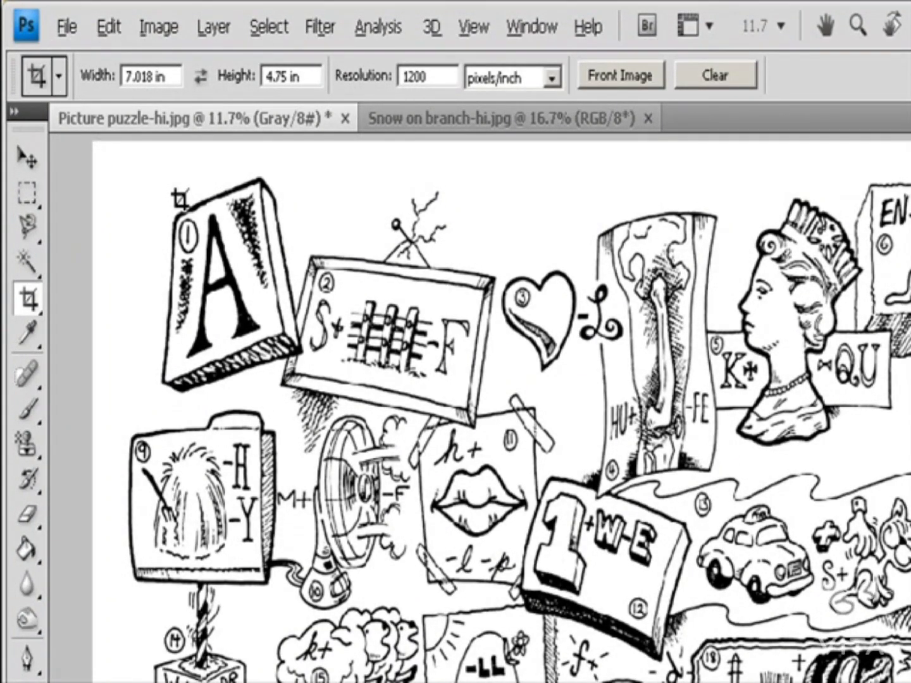
Step: Draw a crop frame over nearly the whole puzzle drawing, shift it, and rotate it clockwise
left_click_drag(88, 143, 902, 682)
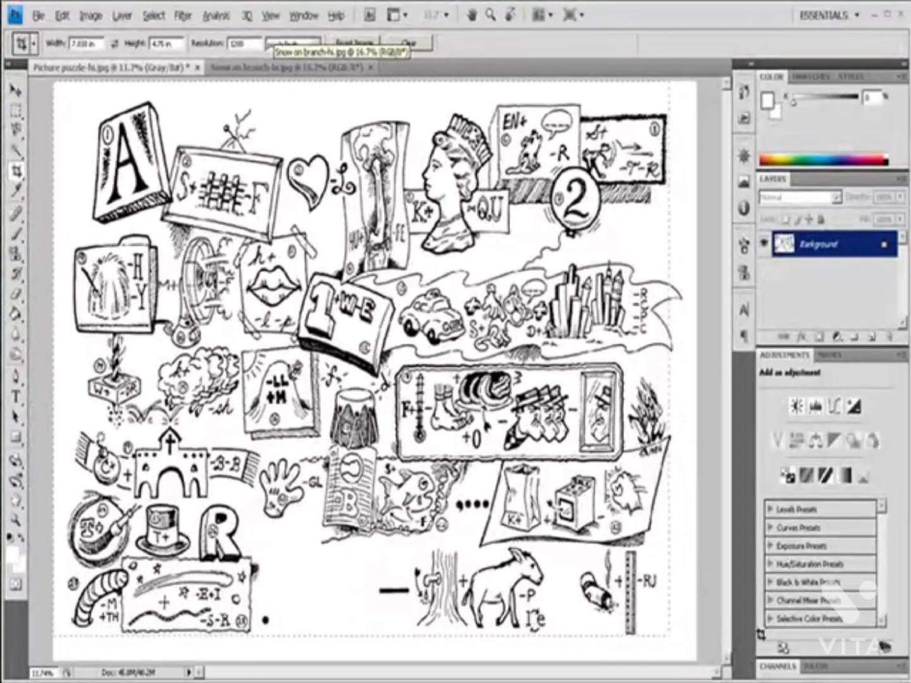
left_click_drag(761, 634, 767, 648)
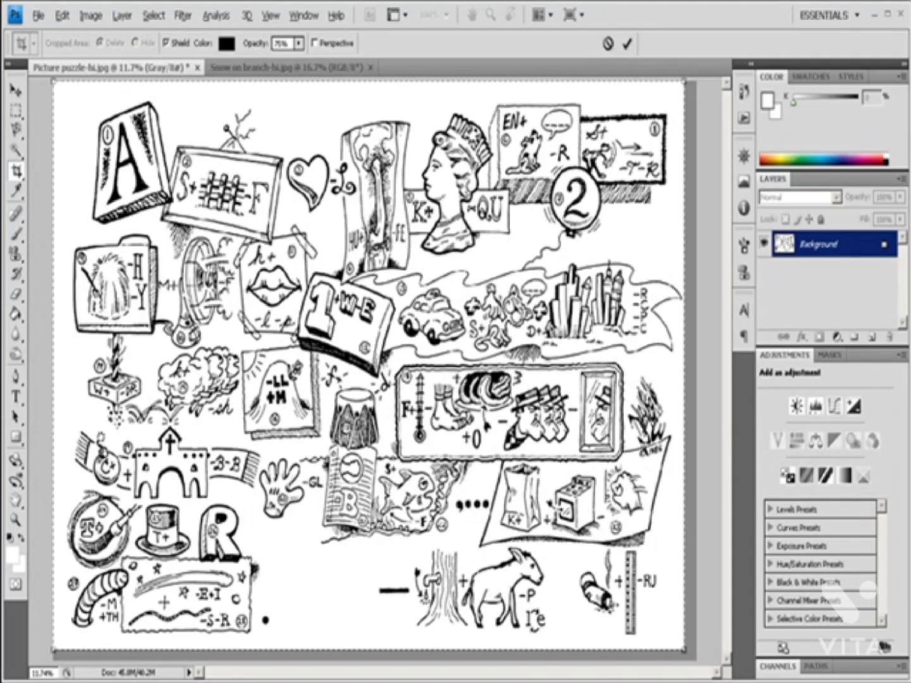
left_click_drag(367, 220, 373, 230)
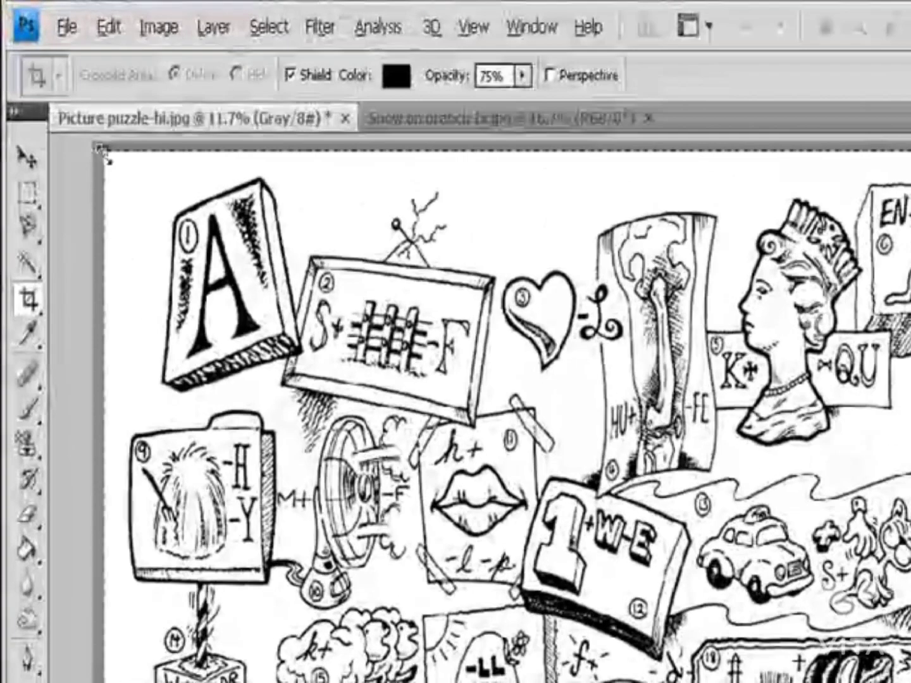
mouse_move(101, 153)
left_mouse_down()
mouse_move(83, 138)
mouse_move(88, 143)
left_mouse_up()
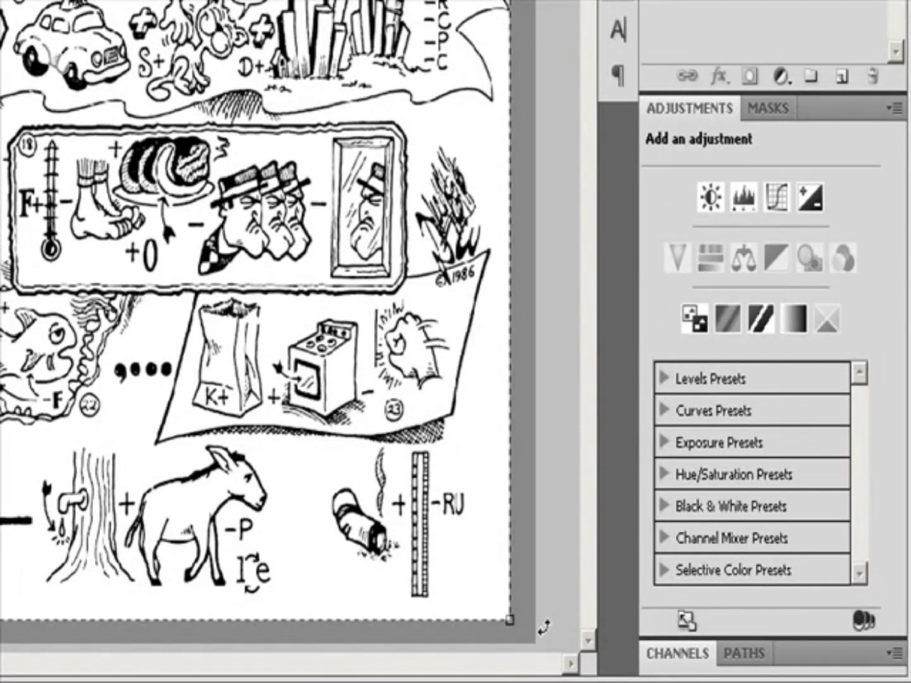
left_click_drag(538, 627, 498, 664)
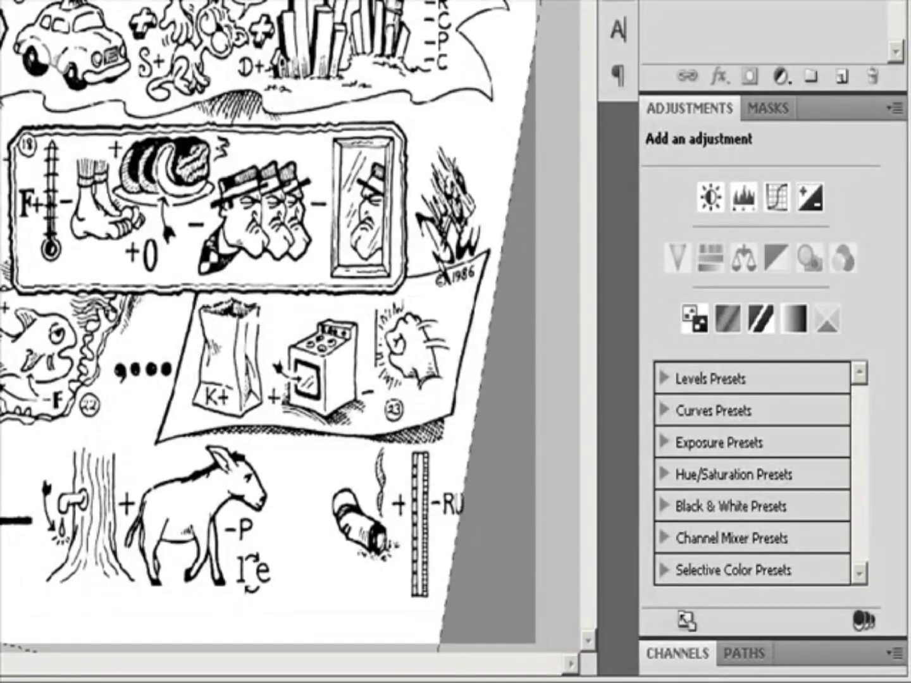
left_click_drag(265, 342, 309, 345)
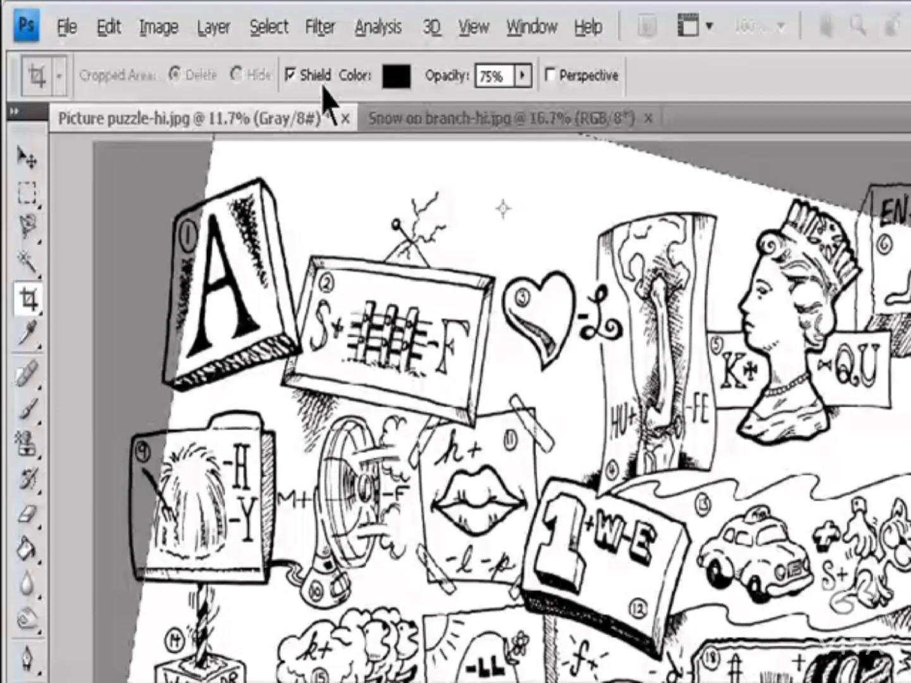
Step: Try a near-white crop shield color, return it to black, set the shield opacity to 93%, and cancel the crop
left_click(394, 80)
left_click_drag(850, 326, 760, 237)
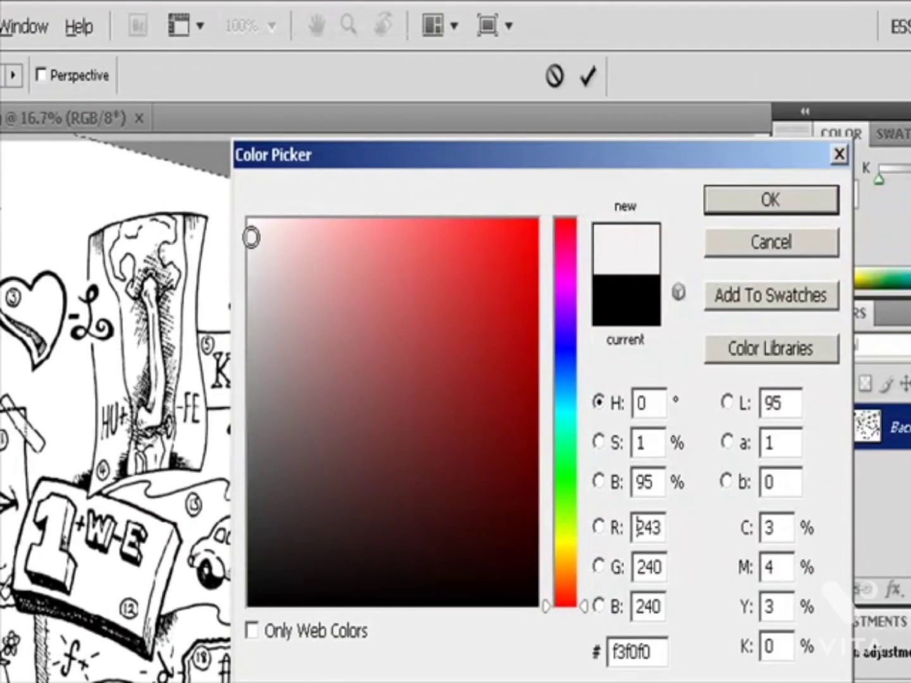
left_click_drag(251, 237, 528, 606)
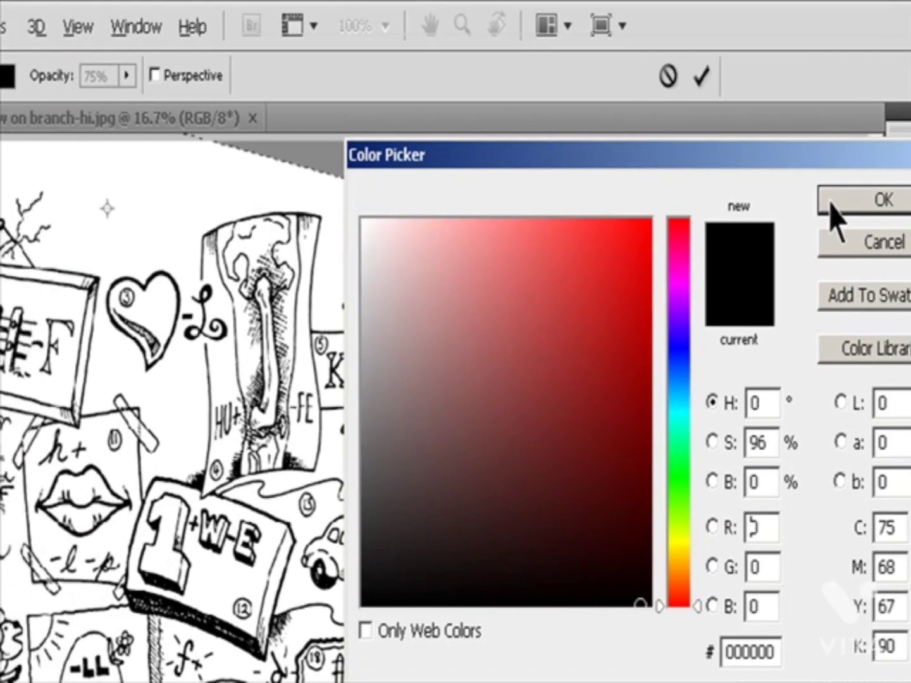
left_click(835, 202)
left_click(127, 75)
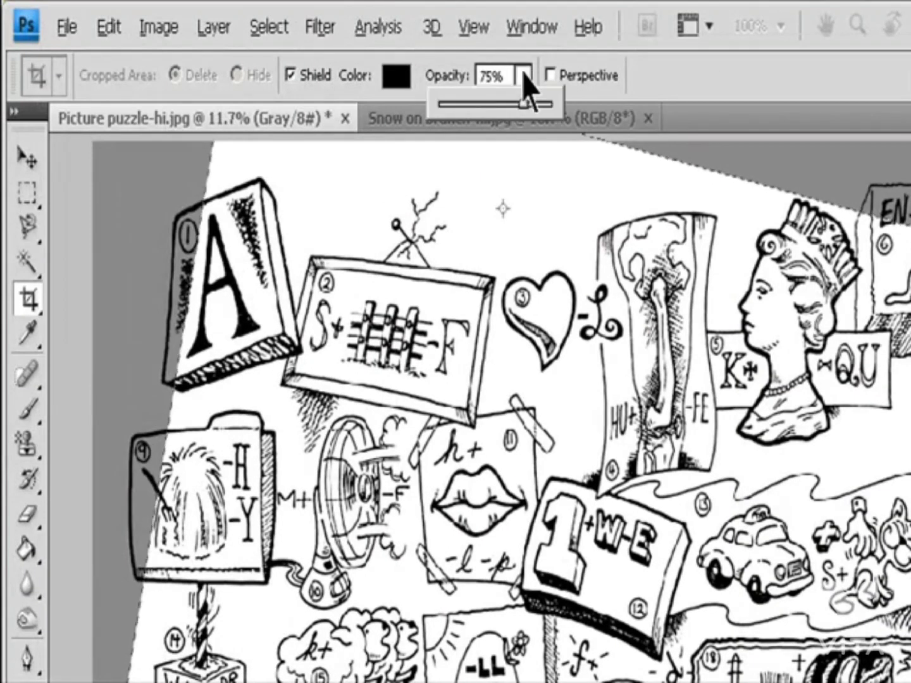
mouse_move(532, 115)
left_mouse_down()
mouse_move(439, 122)
mouse_move(545, 120)
left_mouse_up()
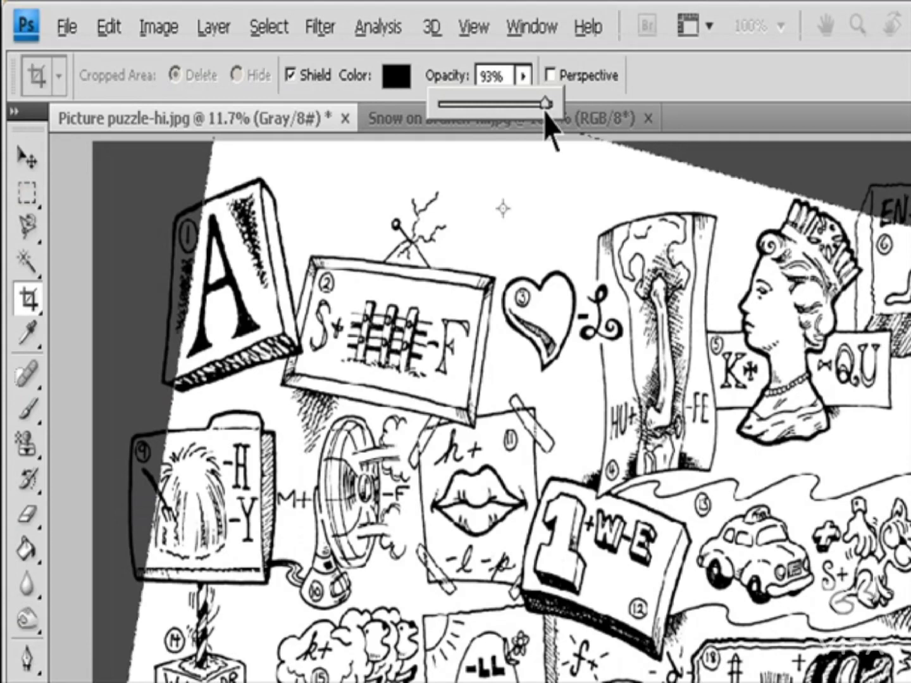
key("Escape")
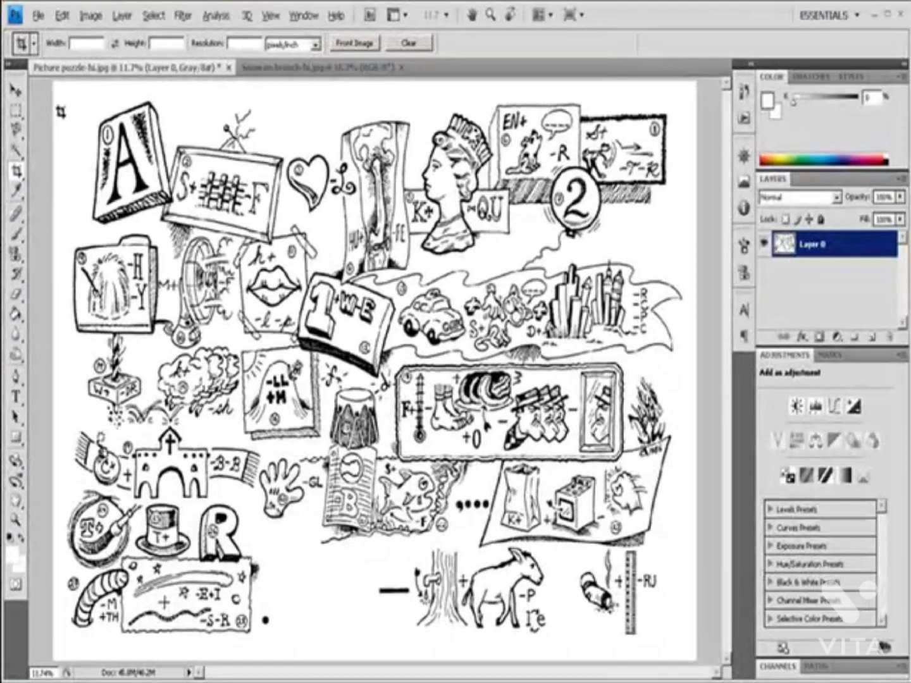
Step: Frame nearly the whole puzzle drawing for cropping, set the cropped area to Hide, and apply the crop
key("ctrl+a")
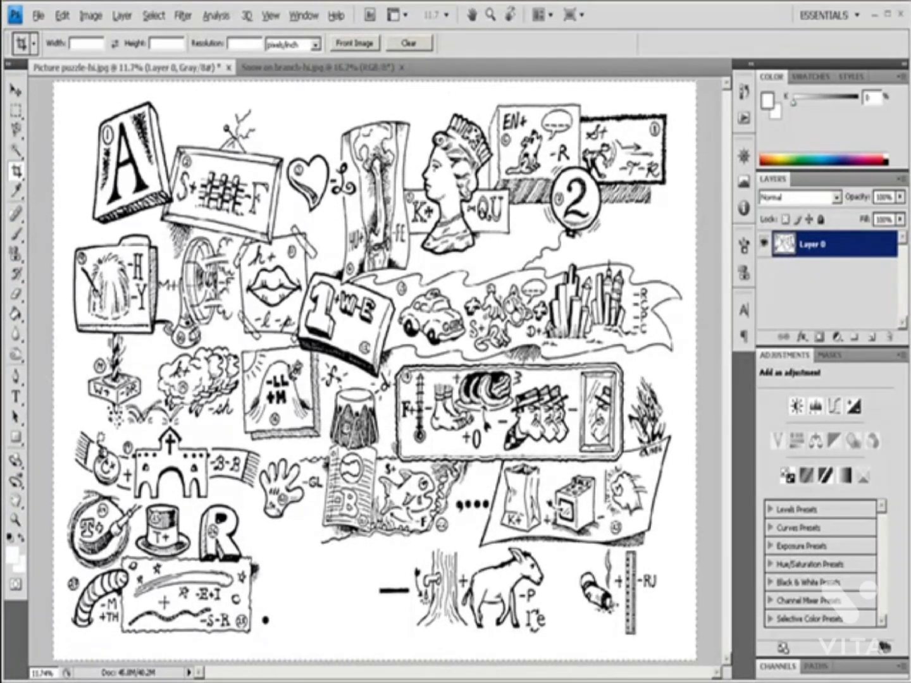
left_click_drag(749, 675, 686, 653)
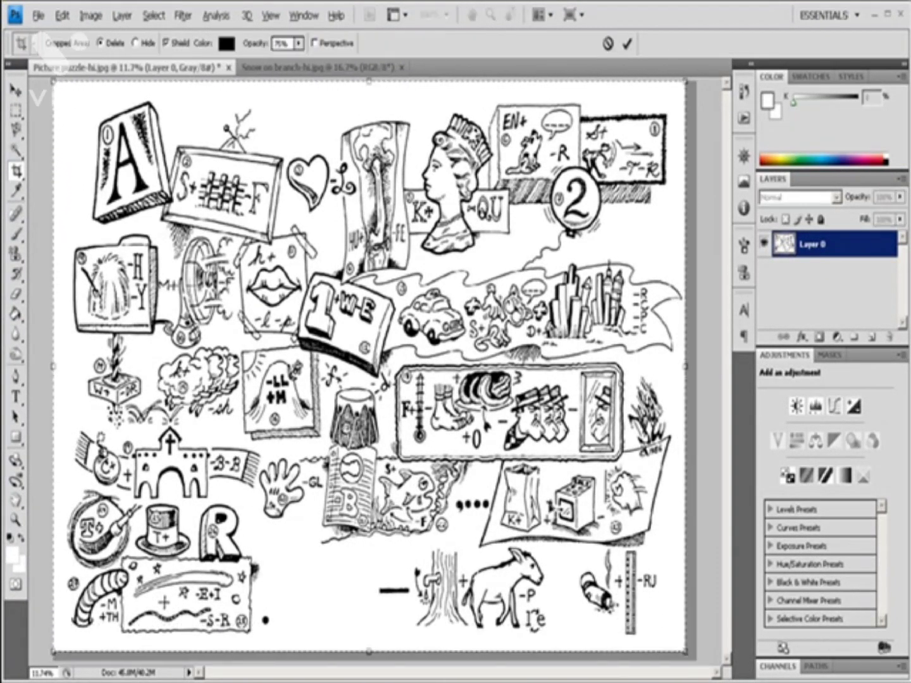
left_click(136, 43)
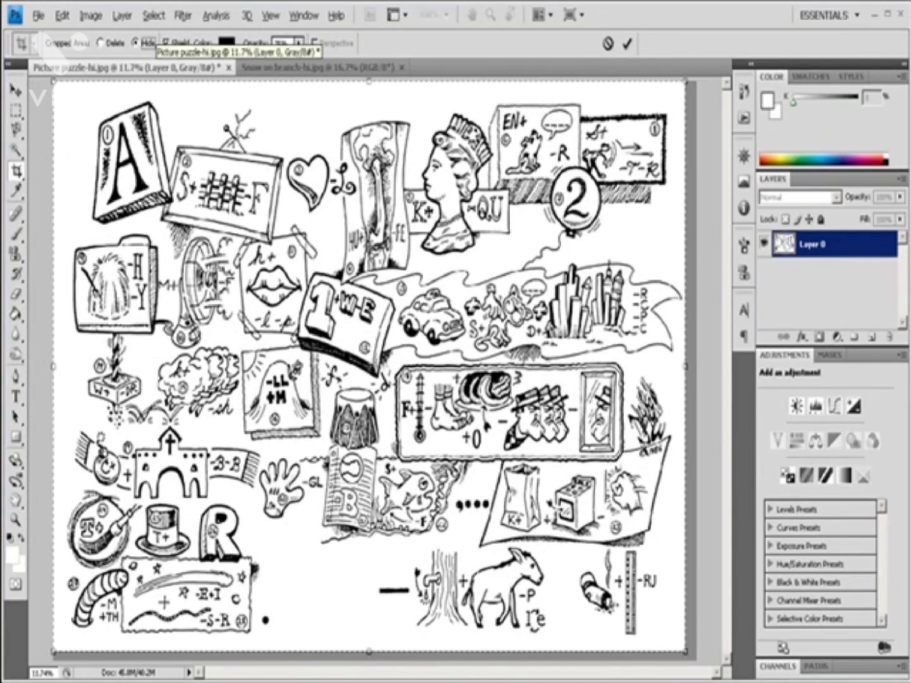
left_click(628, 44)
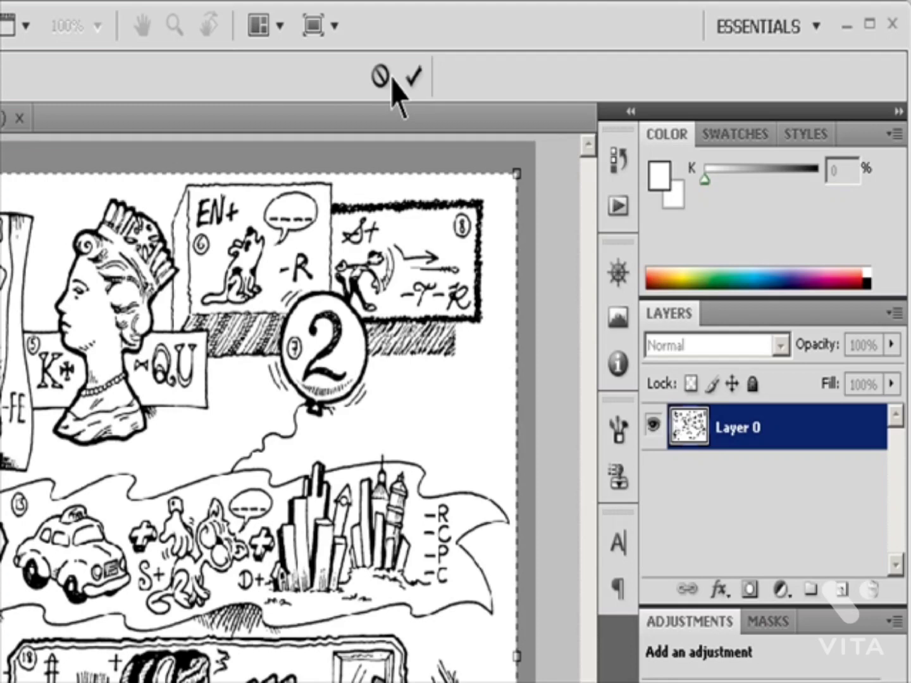
left_click(415, 76)
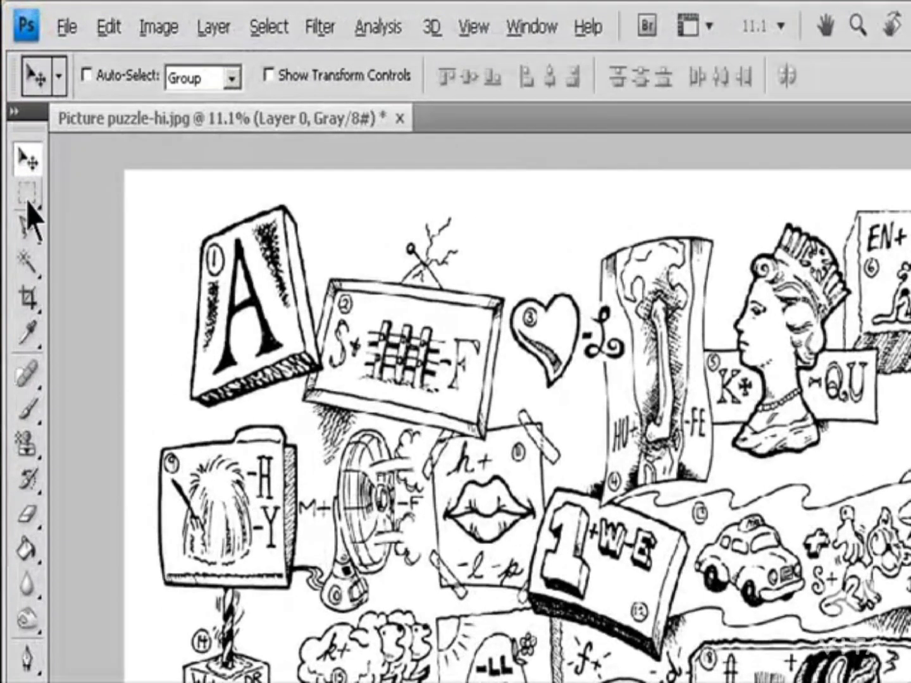
Step: Select nearly the whole puzzle drawing with the Rectangular Marquee tool and crop the image to the selection
left_click(27, 199)
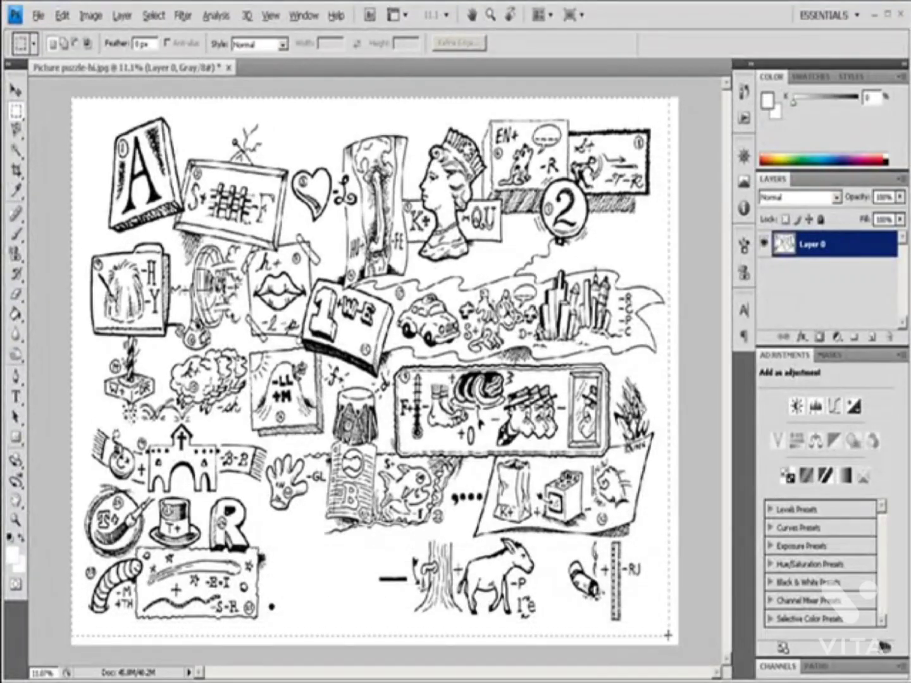
key("ctrl+a")
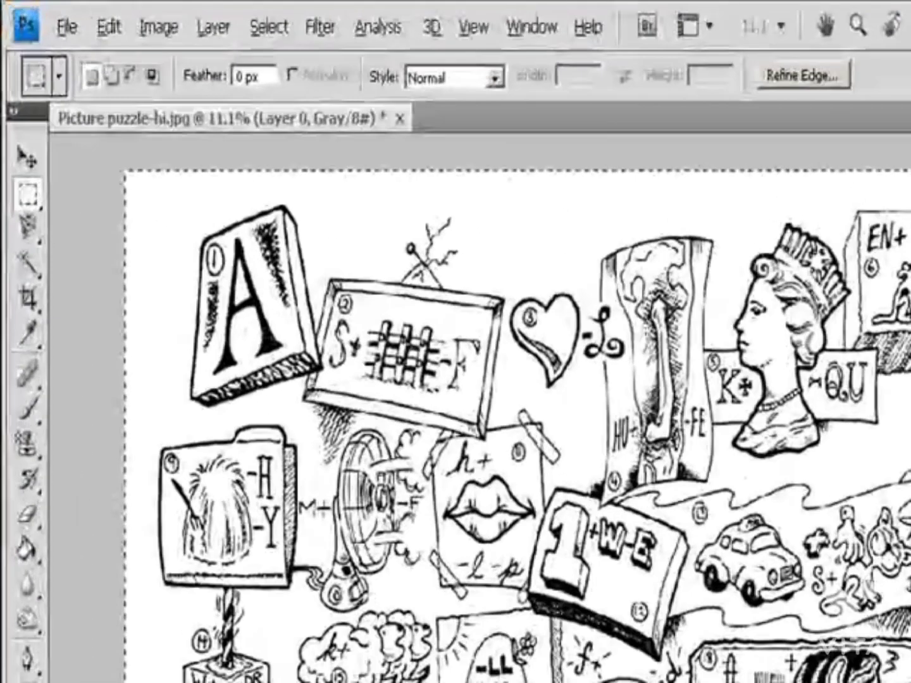
left_click(93, 16)
left_click(212, 309)
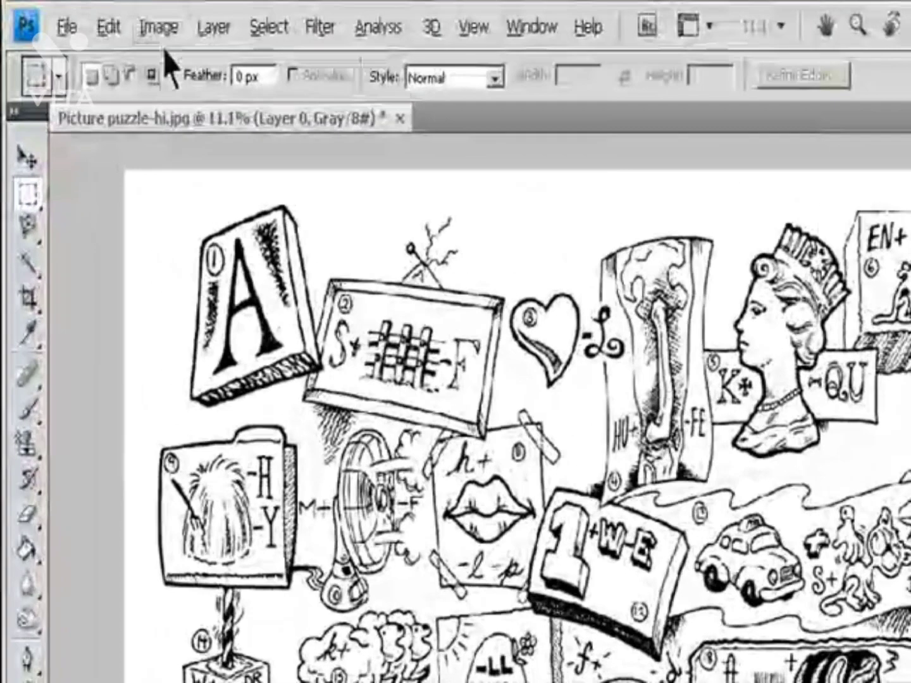
Step: Open the Trim options, base trimming on Bottom Right Pixel Color, and turn the Top and Bottom sides off and back on
left_click(91, 15)
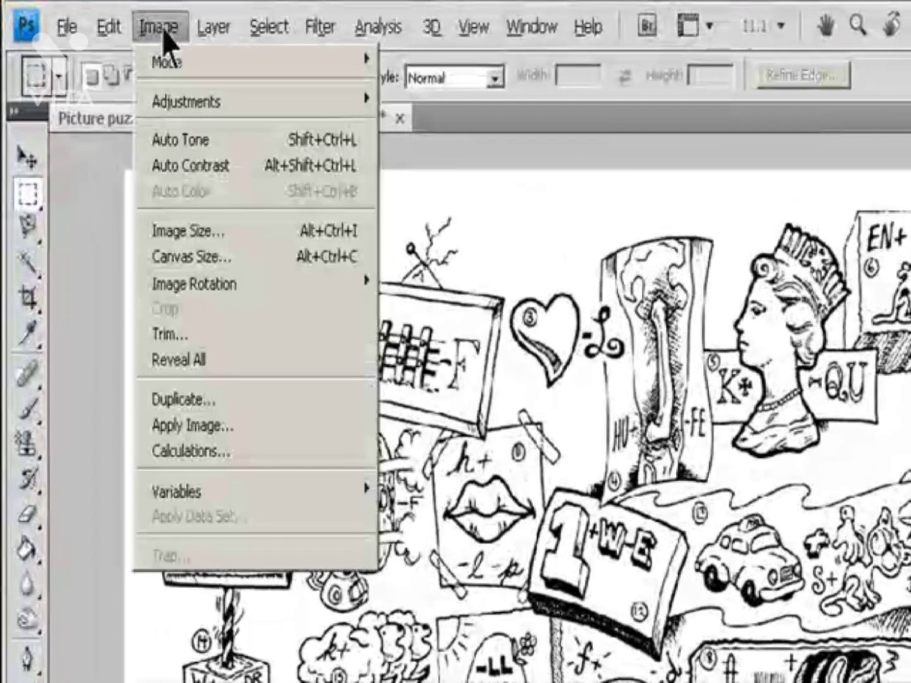
left_click(198, 339)
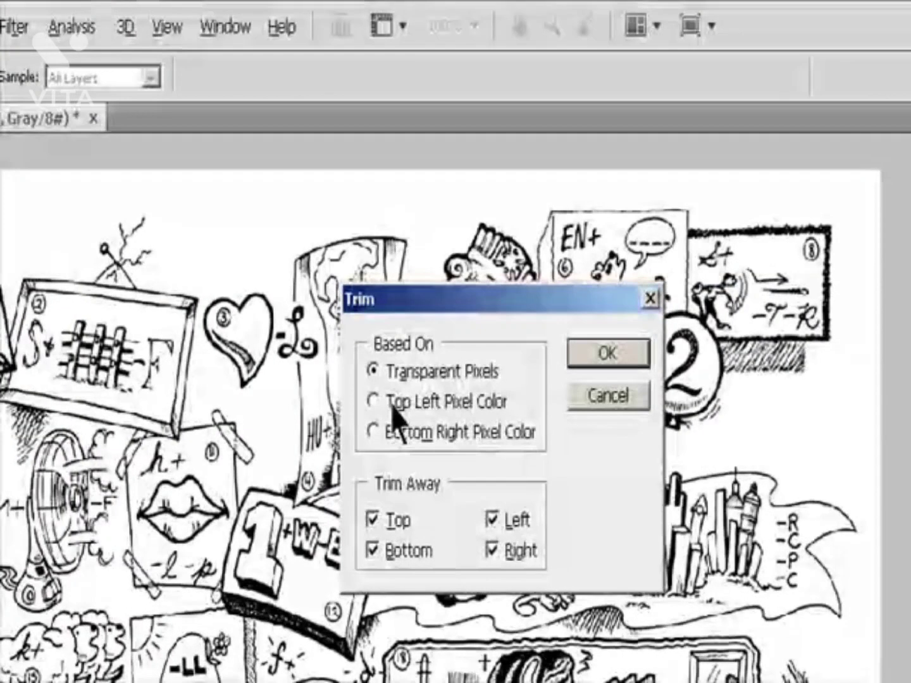
left_click(392, 407)
left_click(403, 436)
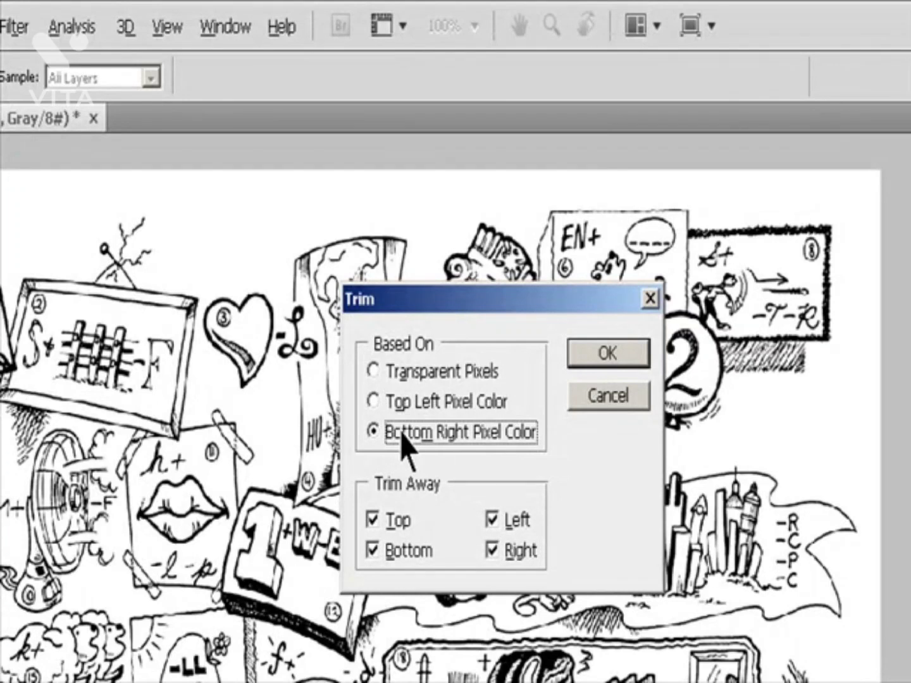
left_click(394, 520)
left_click(390, 538)
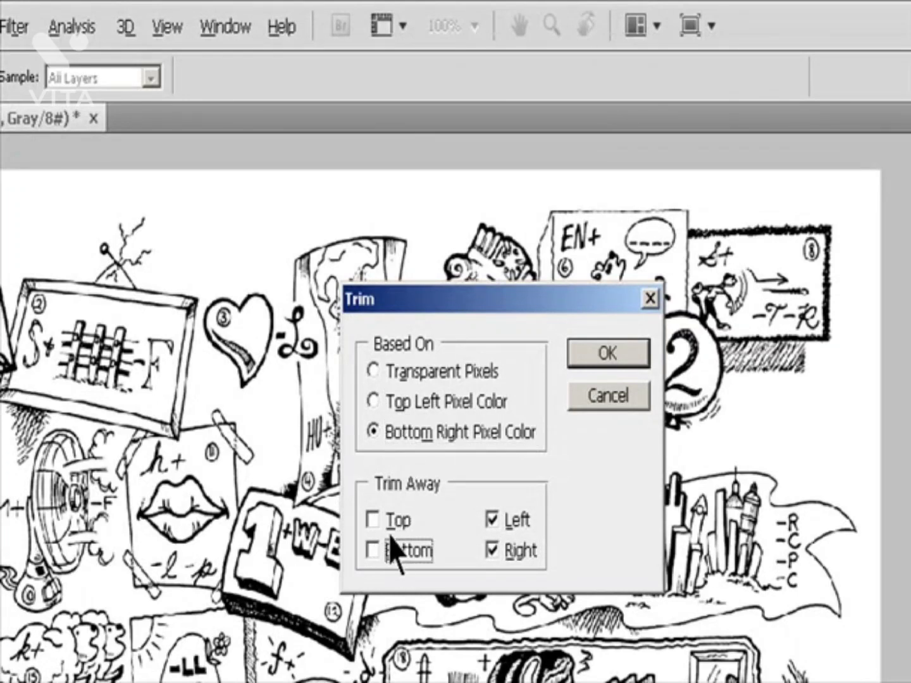
left_click(383, 528)
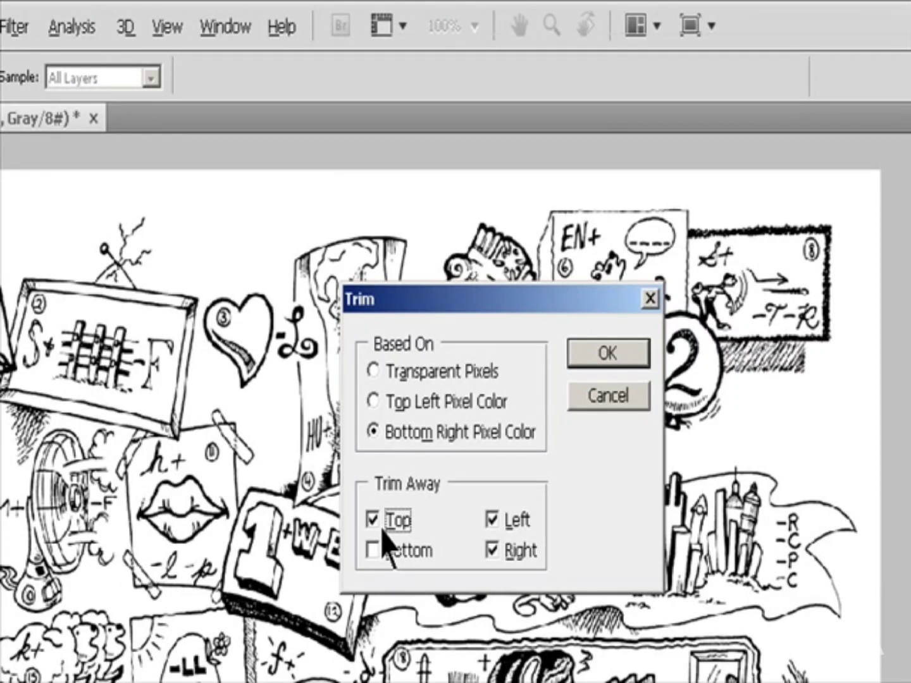
left_click(379, 551)
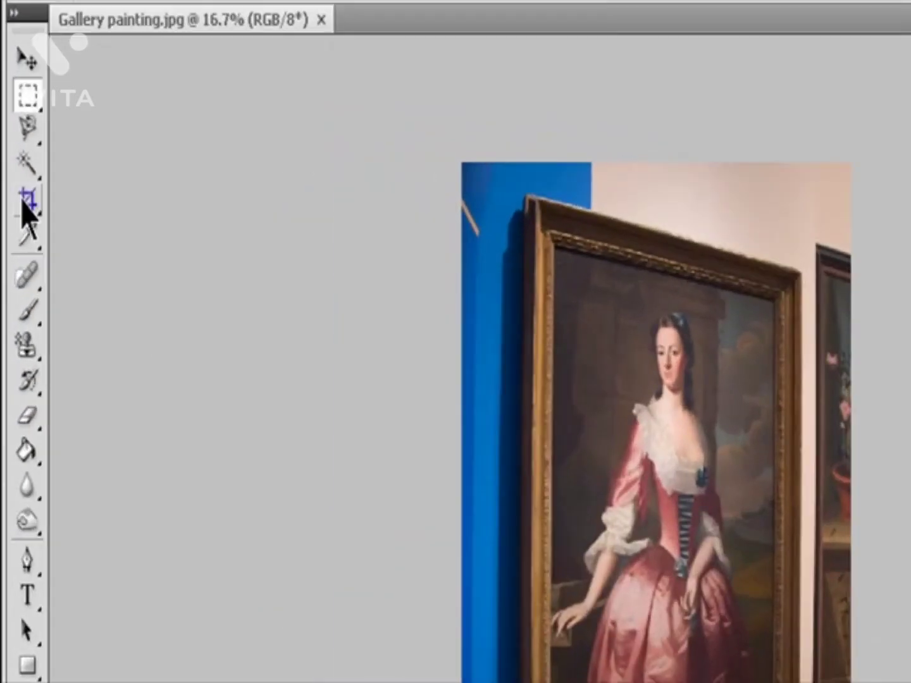
Step: Draw a crop frame over the portrait in Gallery painting.jpg, from the picture frame's inner upper-left corner to its lower-right corner
left_click(26, 201)
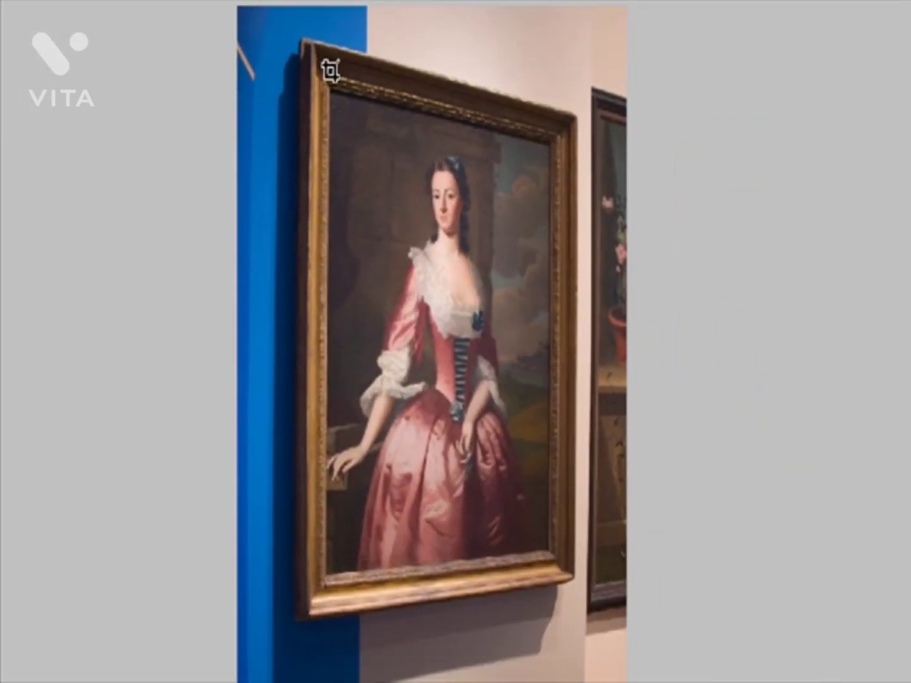
left_click_drag(330, 73, 471, 328)
left_click_drag(555, 510, 555, 578)
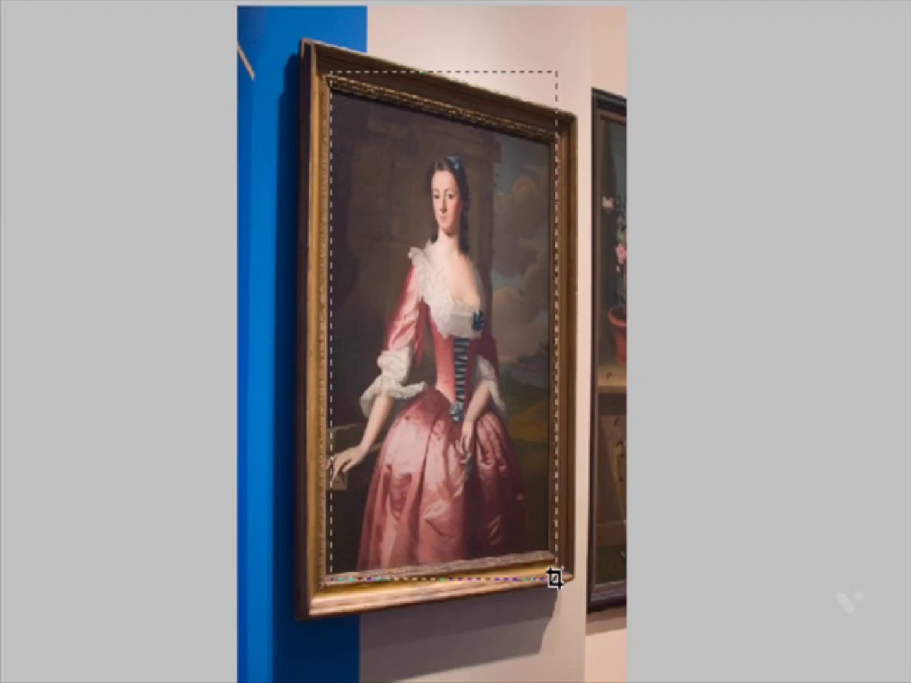
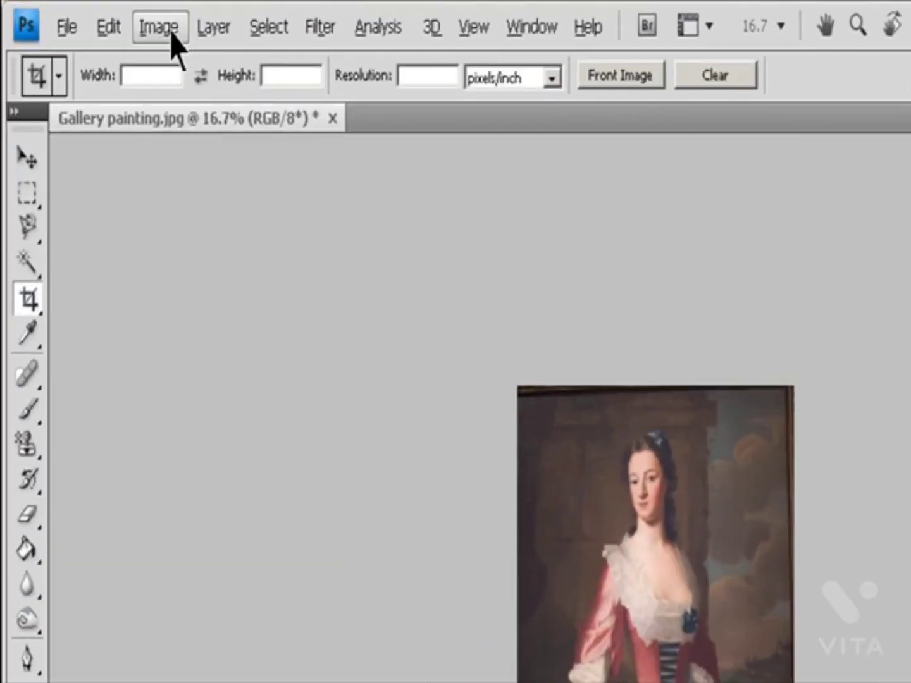
Step: Rotate the whole gallery painting canvas by 180°
left_click(95, 17)
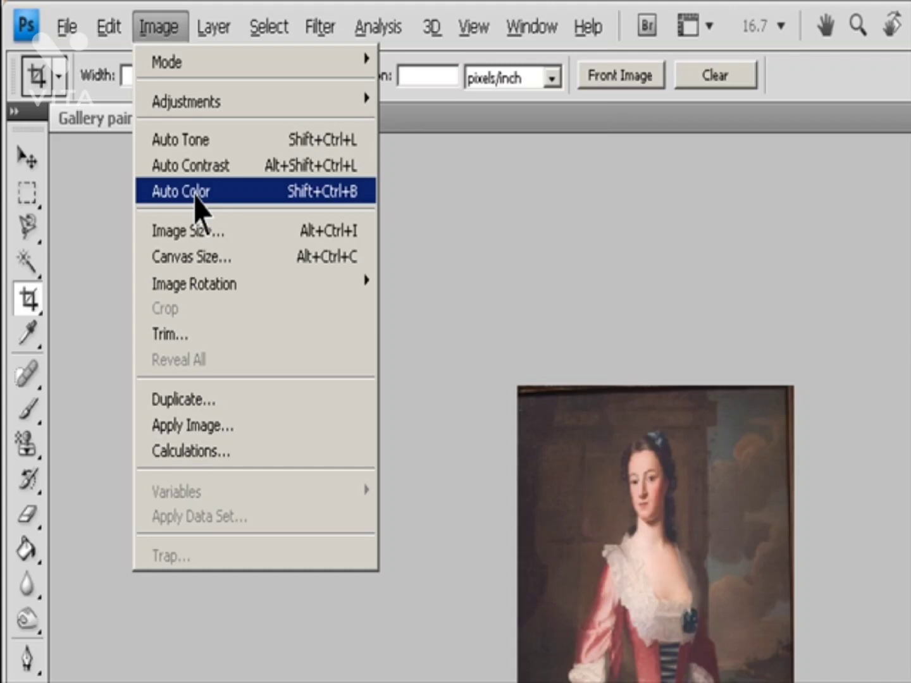
mouse_move(209, 290)
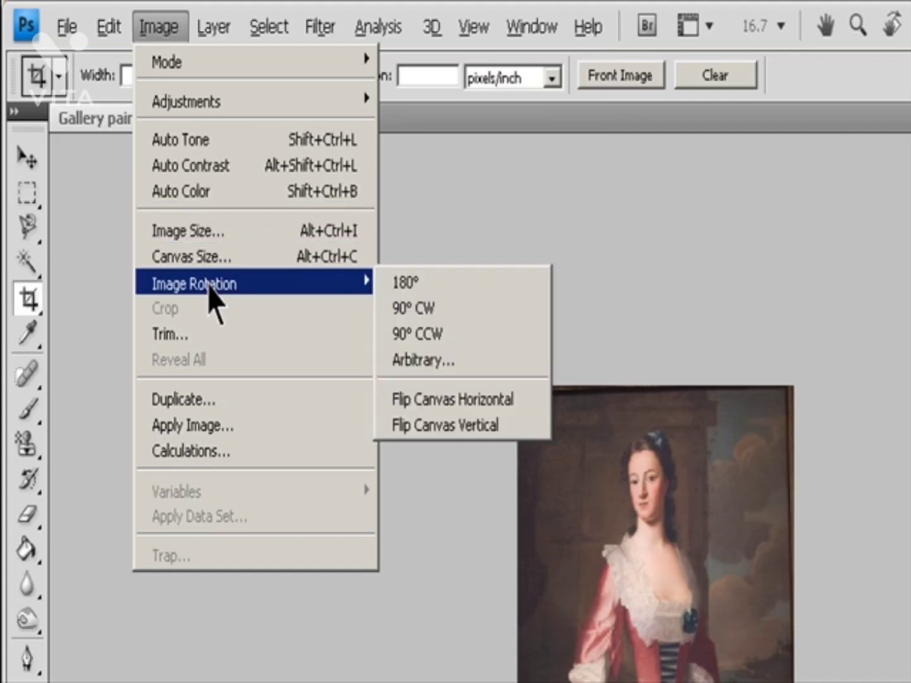
left_click(431, 286)
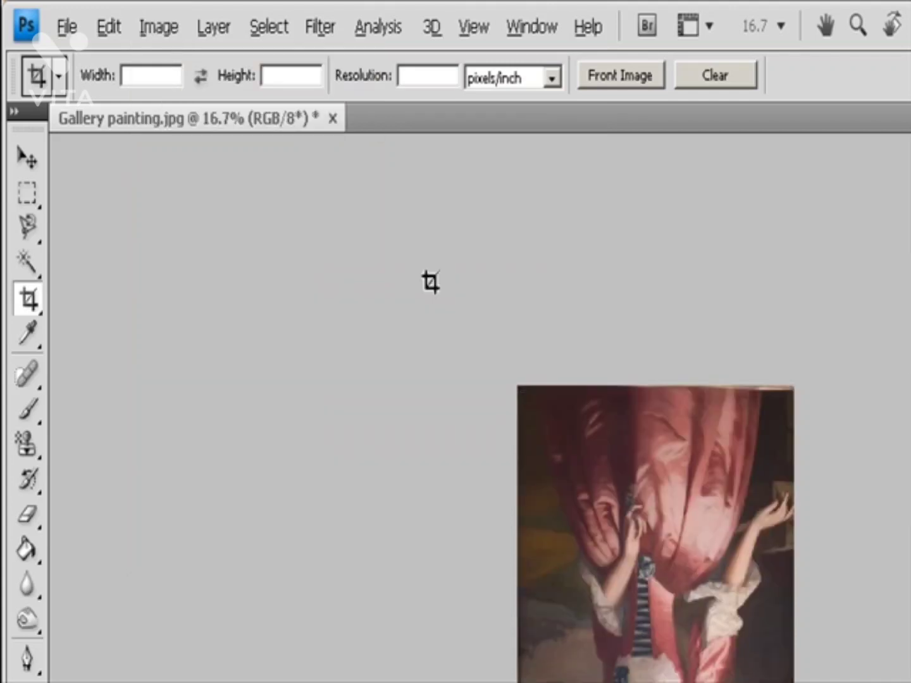
Step: Rotate the gallery painting 90° clockwise and turn it back 90° counterclockwise
left_click(158, 28)
mouse_move(219, 288)
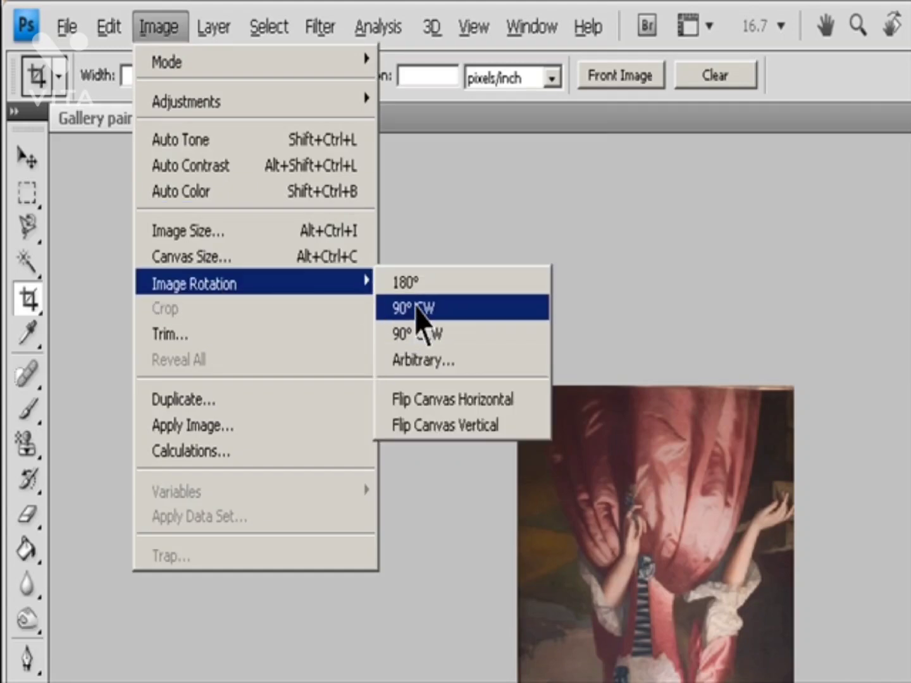
left_click(418, 310)
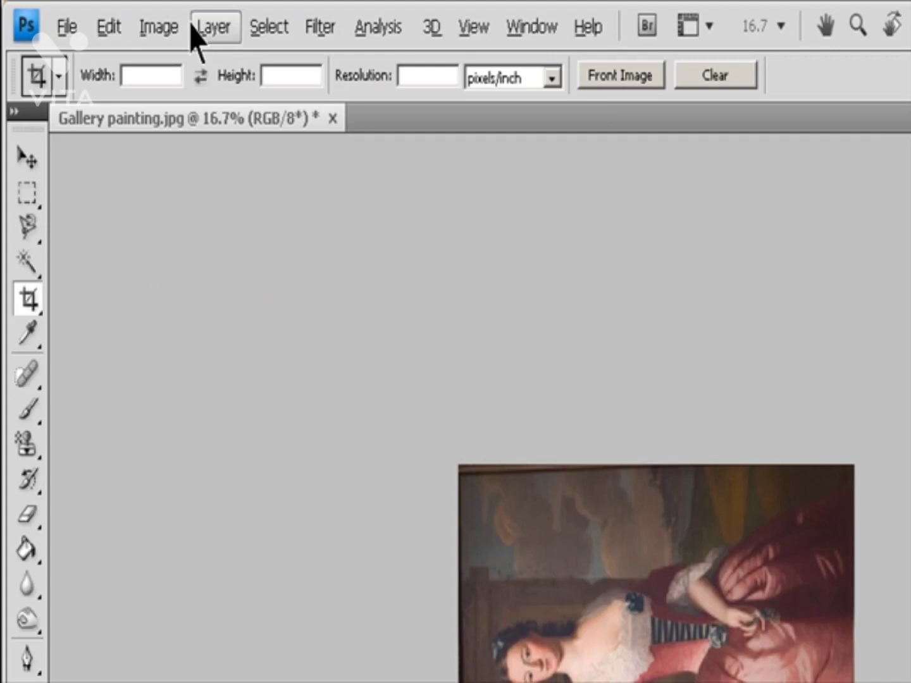
left_click(155, 26)
mouse_move(190, 288)
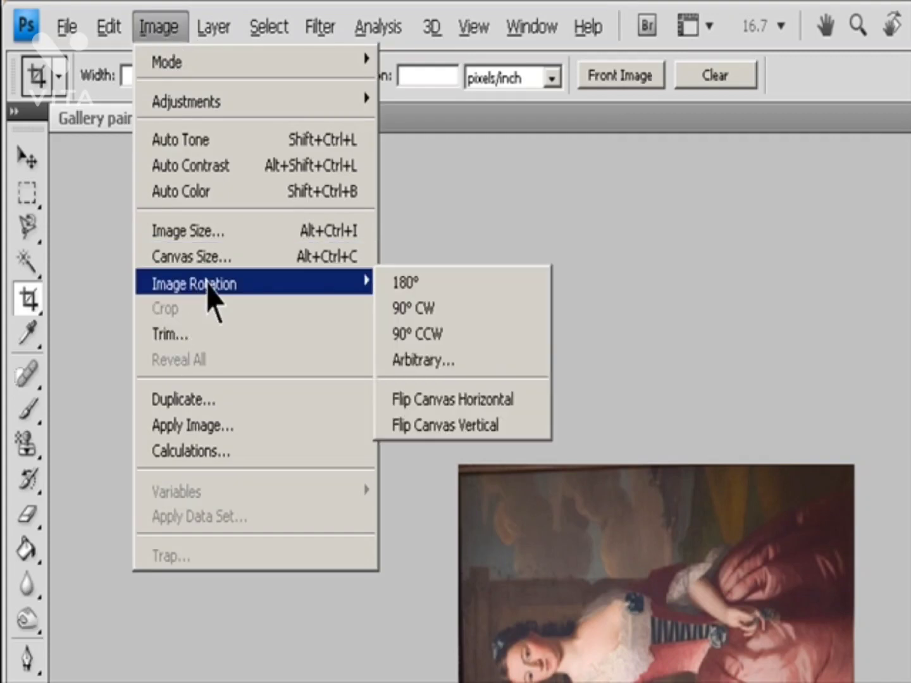
left_click(407, 333)
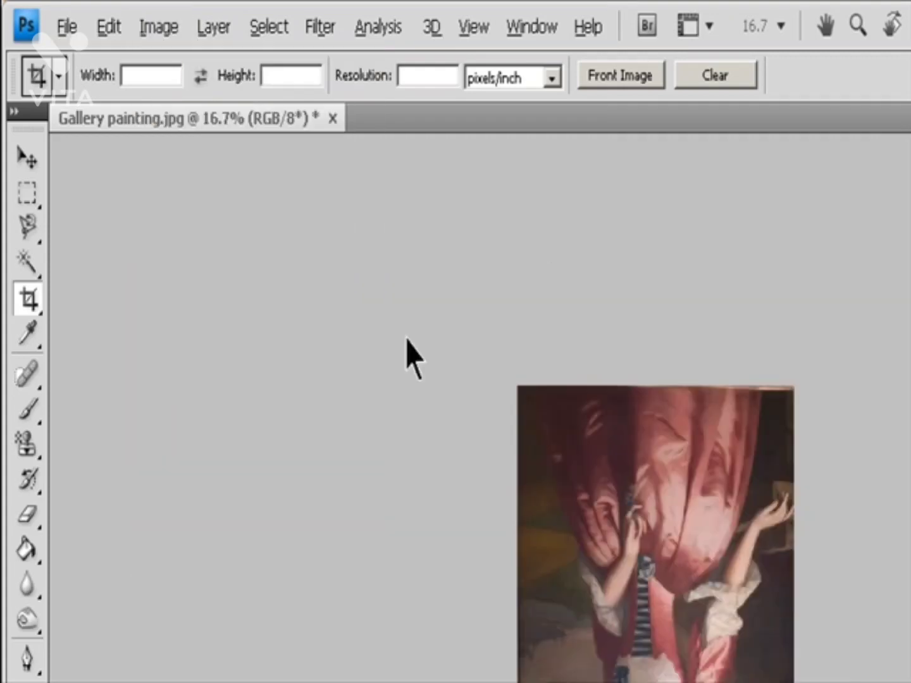
Step: Rotate the gallery painting's canvas by an arbitrary angle of 90° clockwise
left_click(155, 26)
mouse_move(244, 288)
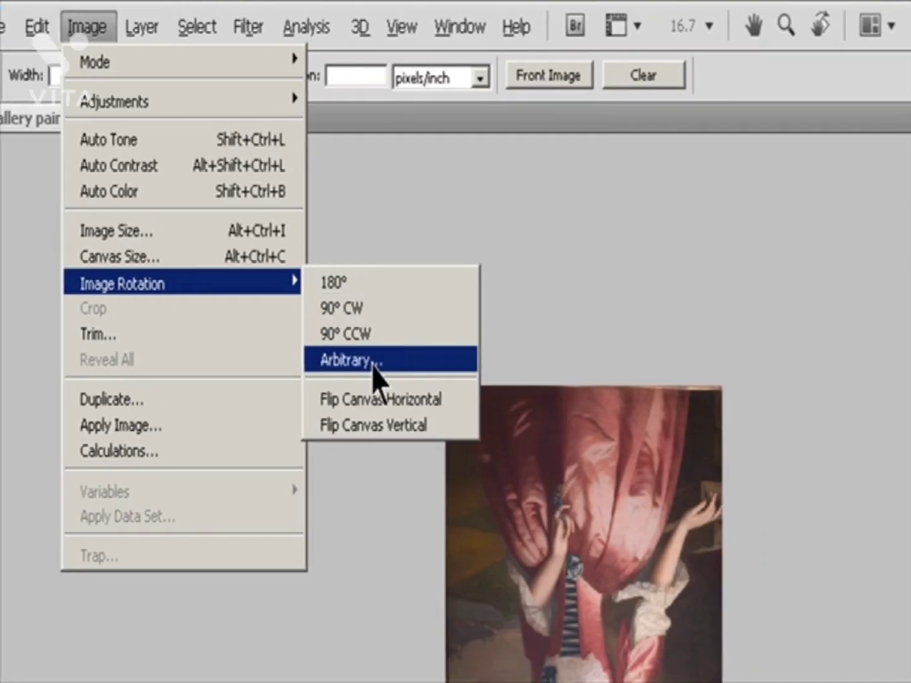
left_click(436, 362)
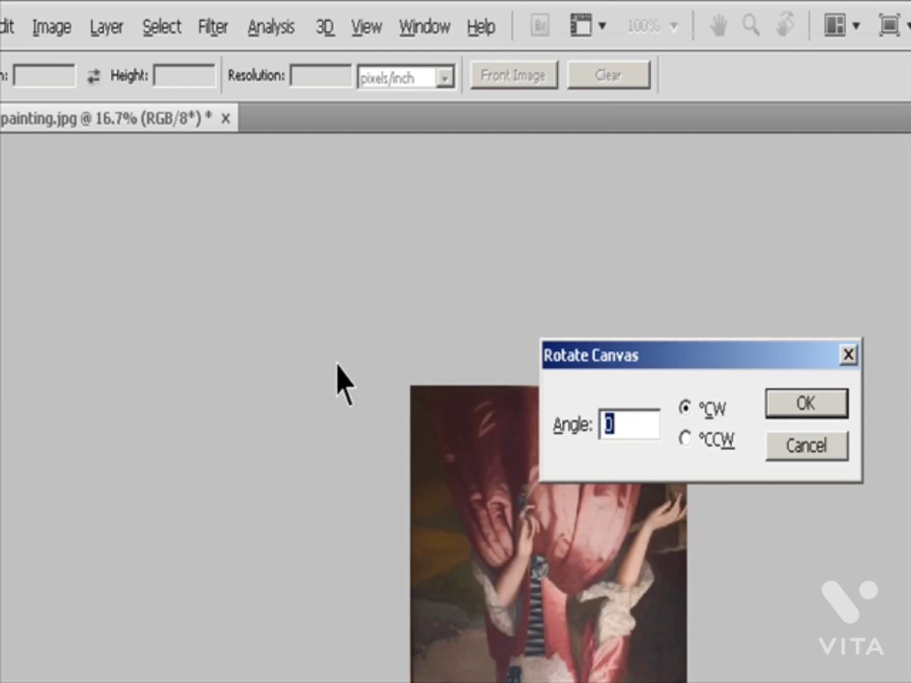
type("90")
key("Return")
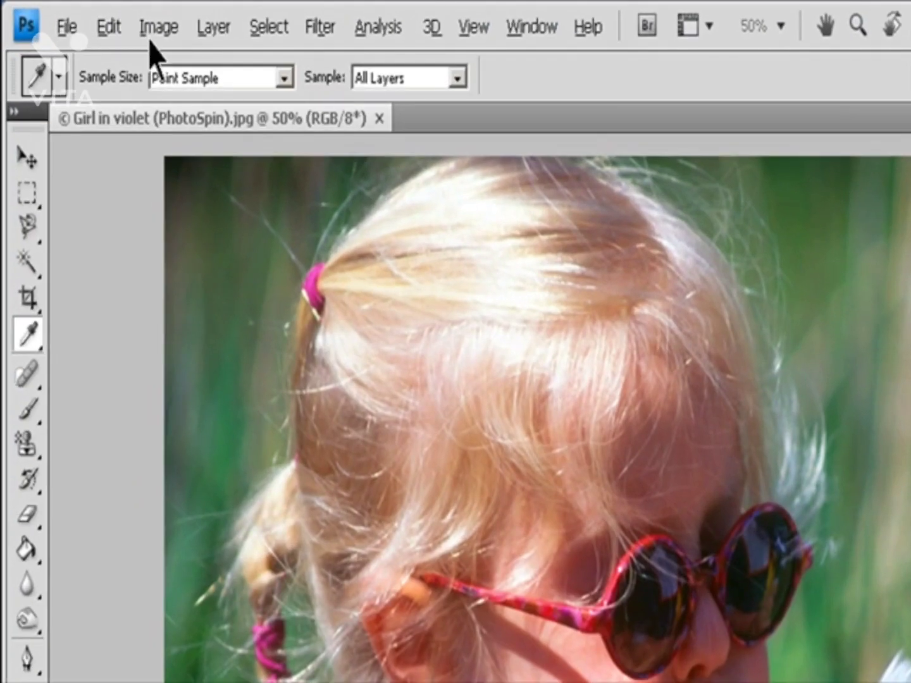
Step: Open the Variations adjustment for the Girl in violet photo and preview Shadows, Midtones, Highlights and Saturation, ending on Midtones
left_click(91, 17)
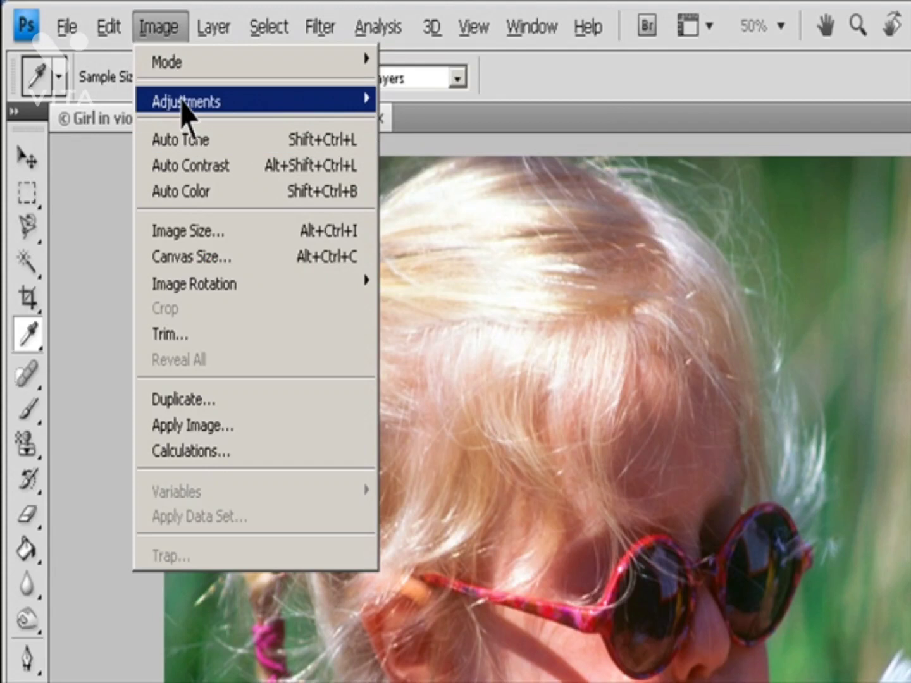
mouse_move(184, 101)
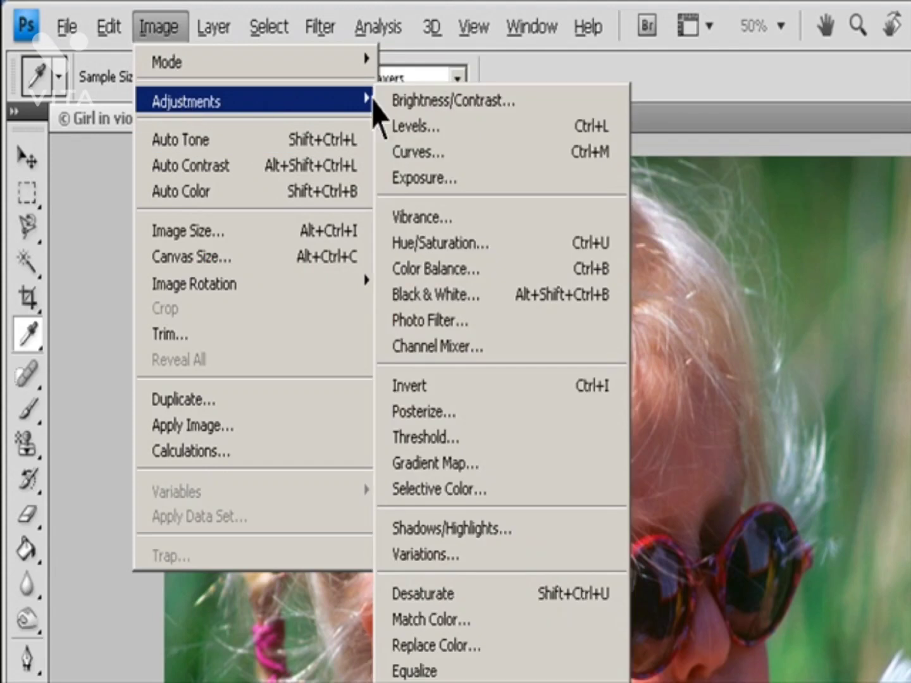
left_click(472, 555)
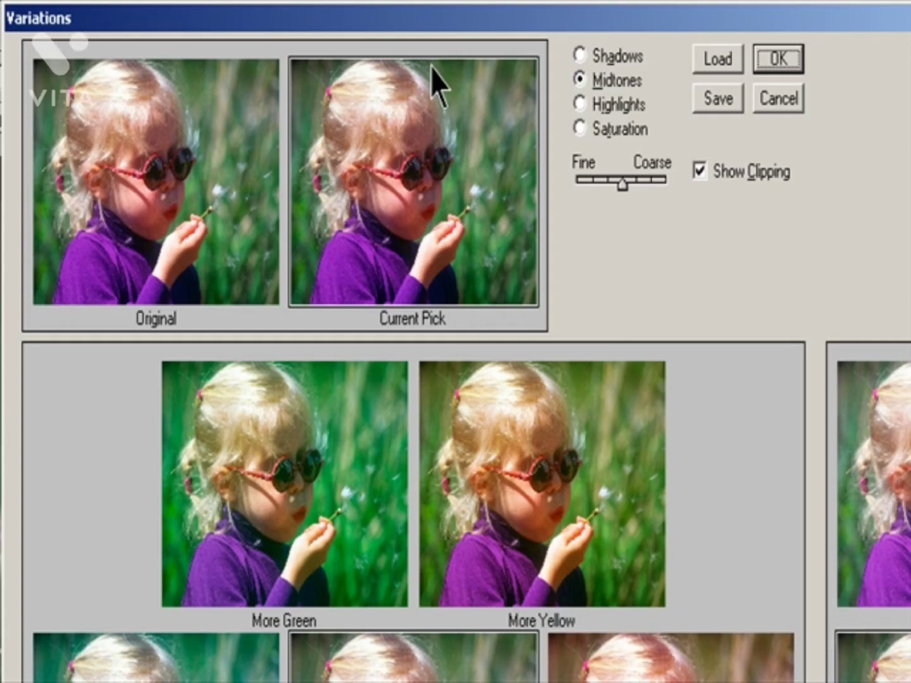
left_click(588, 56)
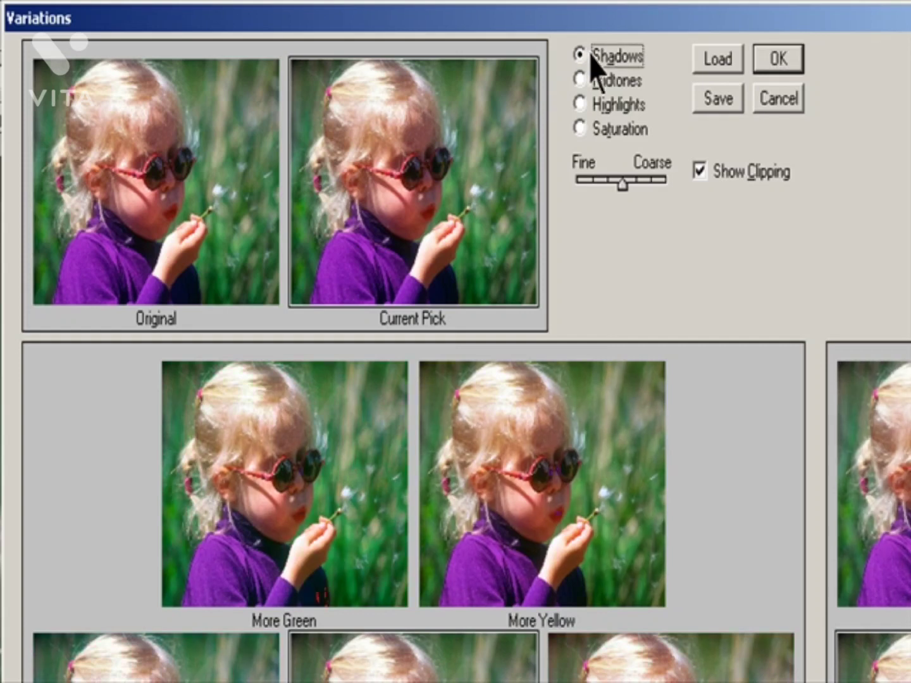
left_click(593, 83)
left_click(588, 105)
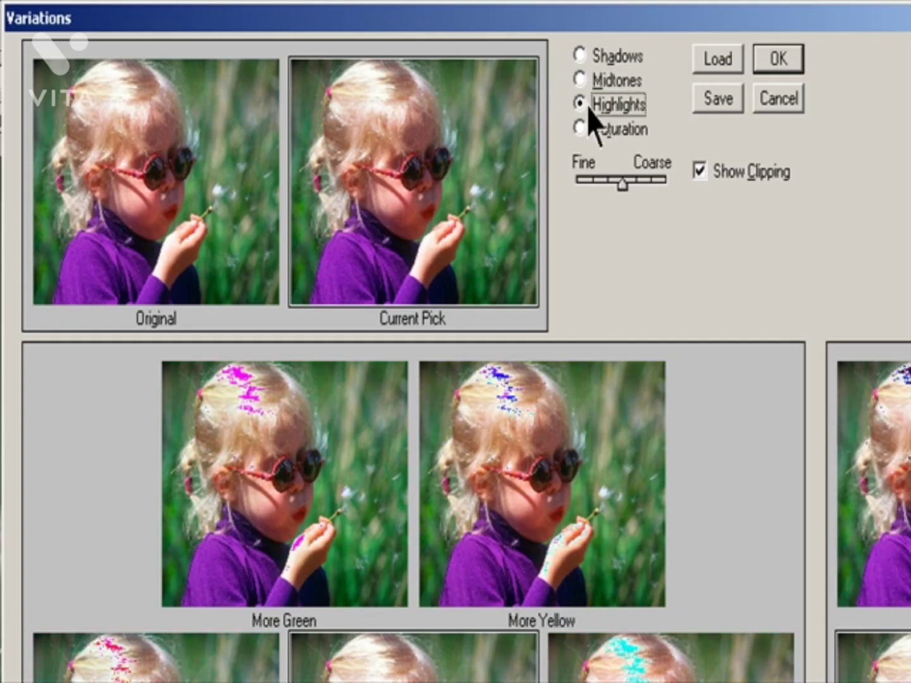
left_click(585, 130)
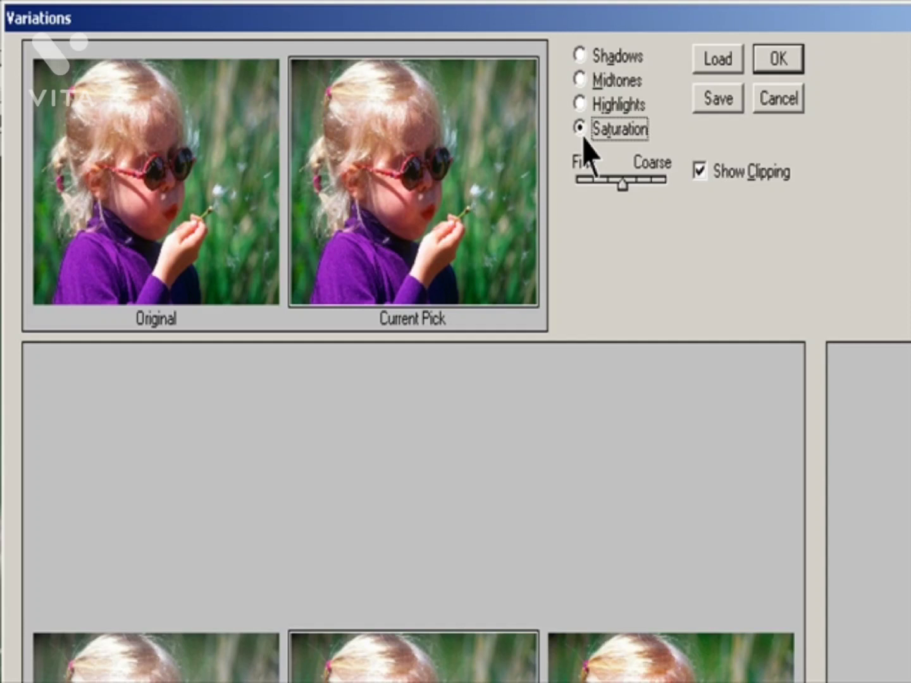
left_click(582, 81)
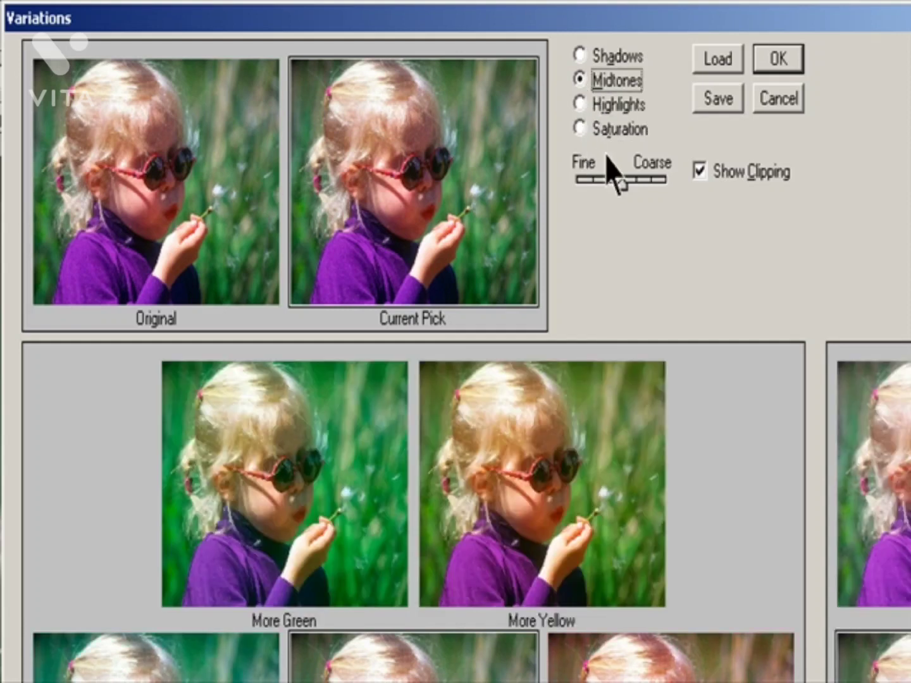
Step: Try the Fine/Coarse strength control and toggle Show Clipping, keeping the middle strength and clipping display on
mouse_move(617, 185)
left_mouse_down()
mouse_move(663, 195)
mouse_move(621, 204)
left_mouse_up()
left_click(715, 177)
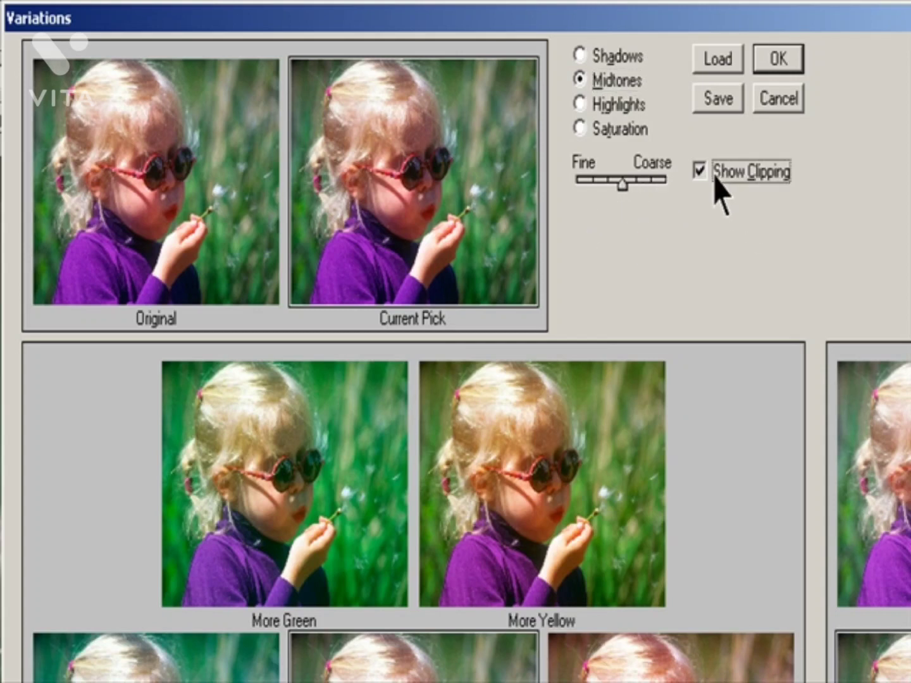
left_click(715, 177)
left_click(715, 177)
mouse_move(620, 186)
left_mouse_down()
mouse_move(647, 183)
mouse_move(594, 190)
mouse_move(626, 193)
left_mouse_up()
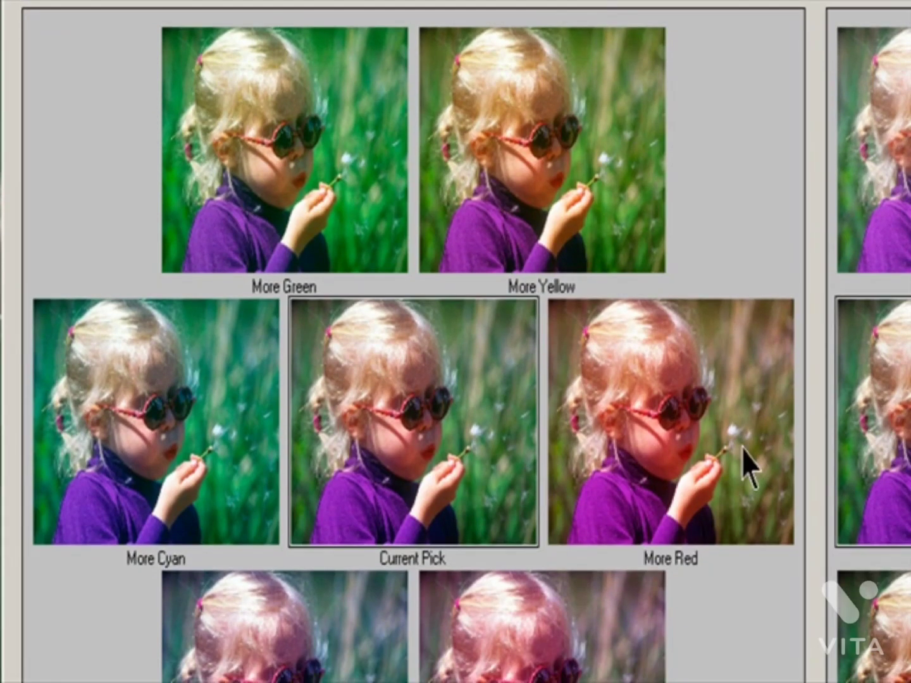
Step: Shift the photo's midtones in turn with More Red, More Cyan, More Yellow, More Blue, More Magenta and More Green
left_click(743, 446)
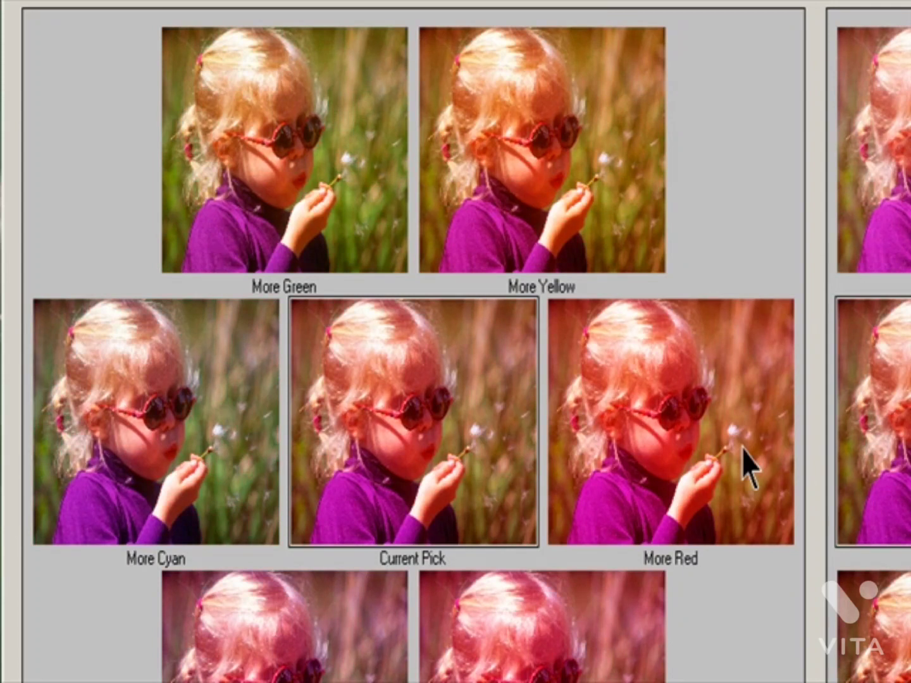
left_click(196, 443)
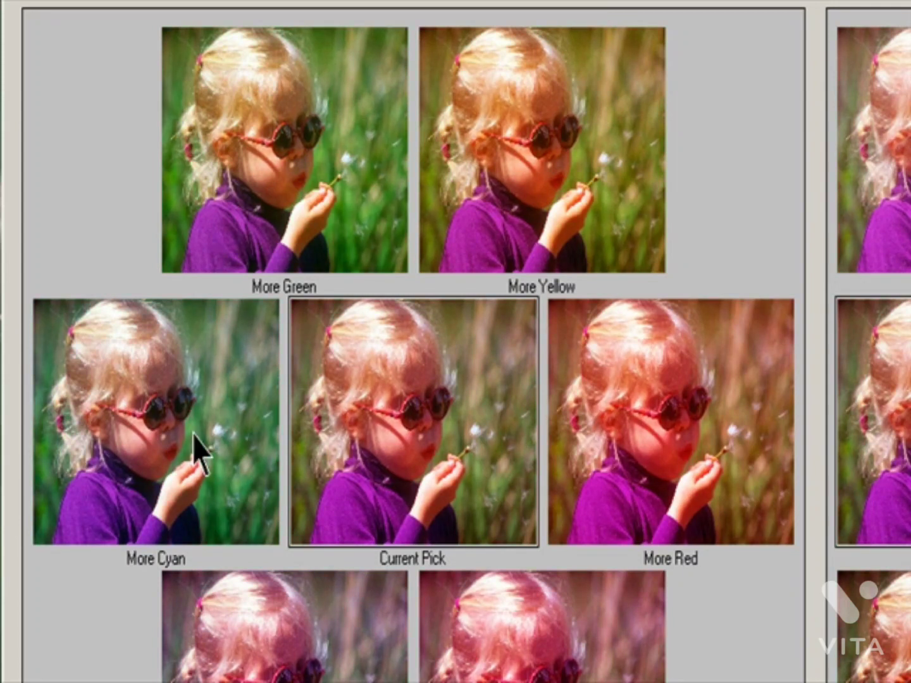
left_click(590, 179)
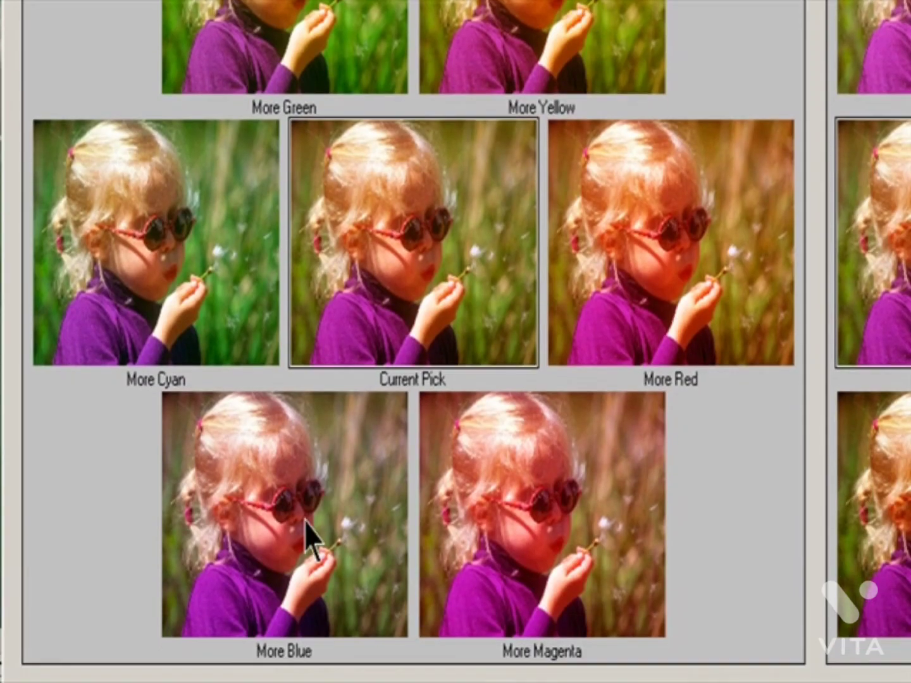
left_click(309, 646)
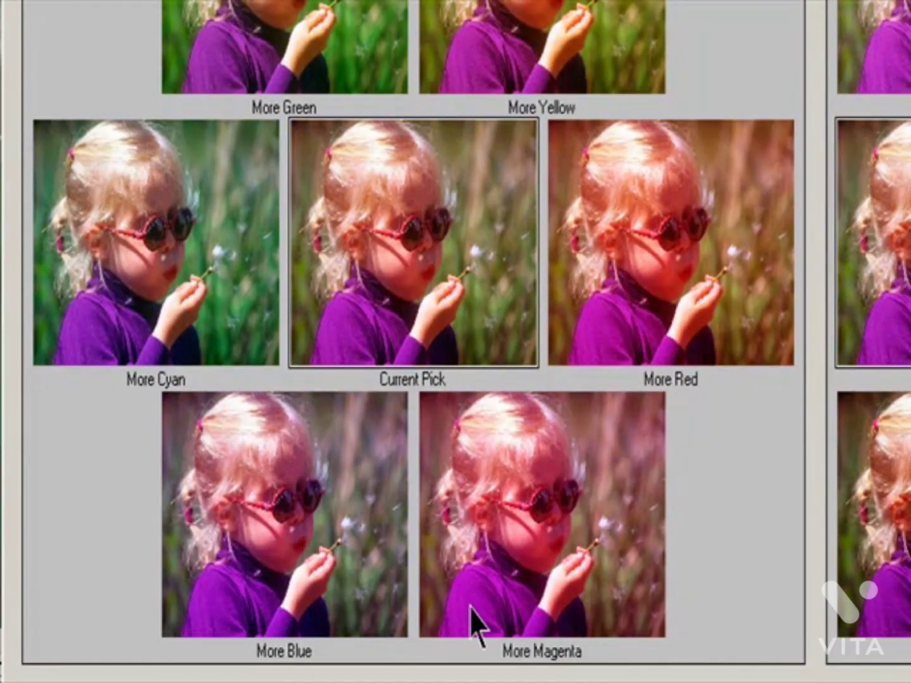
left_click(509, 624)
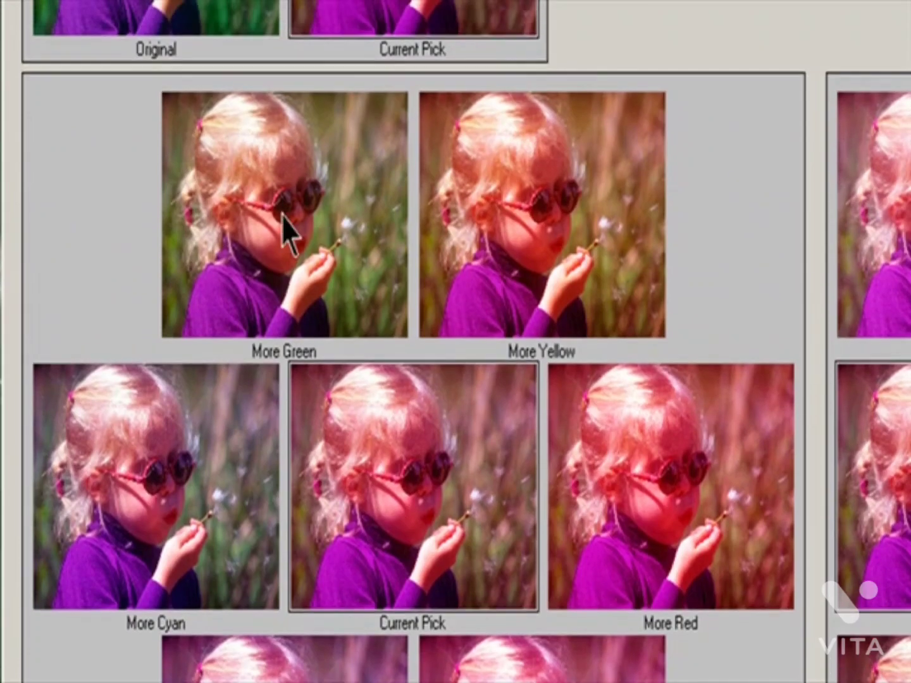
left_click(283, 225)
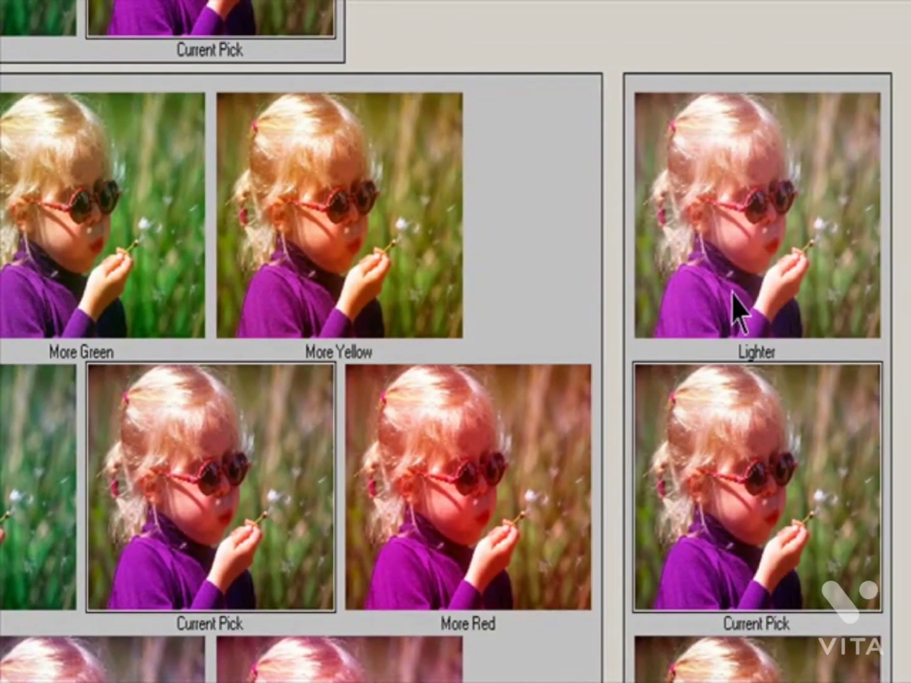
Step: Adjust the brightness of the photo's midtones with the Lighter and Darker variations
left_click(734, 298)
left_click(737, 310)
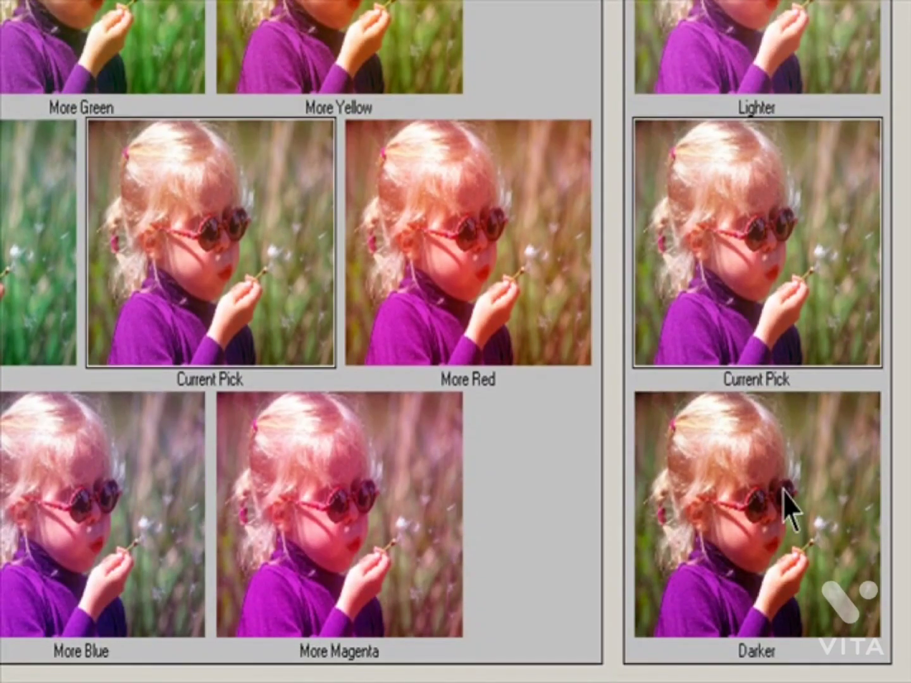
left_click(785, 497)
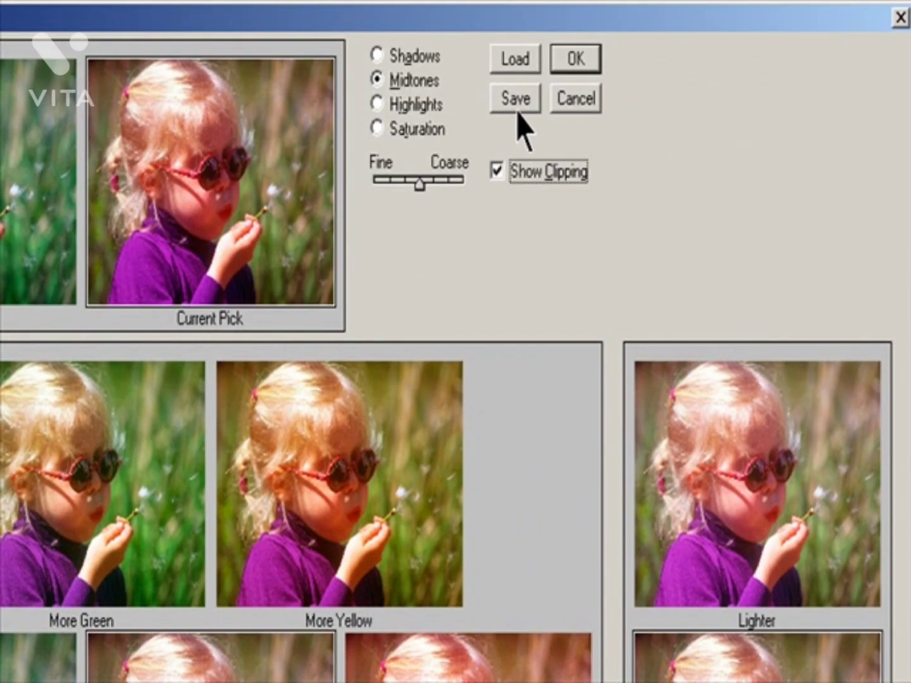
Step: Save the variation settings as Variation1 in the Lesson 04 folder and apply the adjustment to the photo
left_click(517, 112)
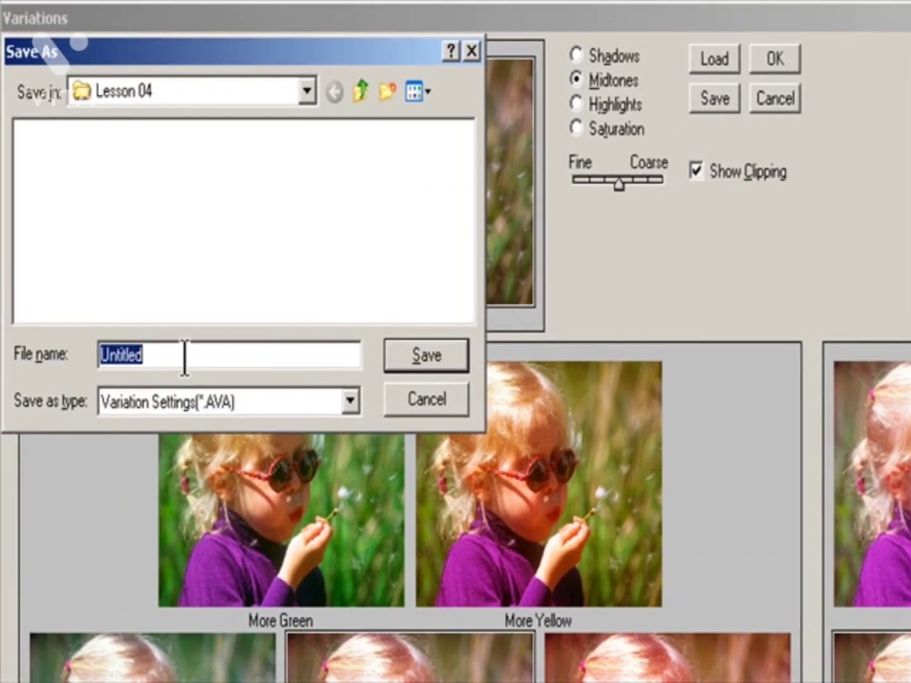
left_click_drag(186, 356, 2, 363)
type("Vari")
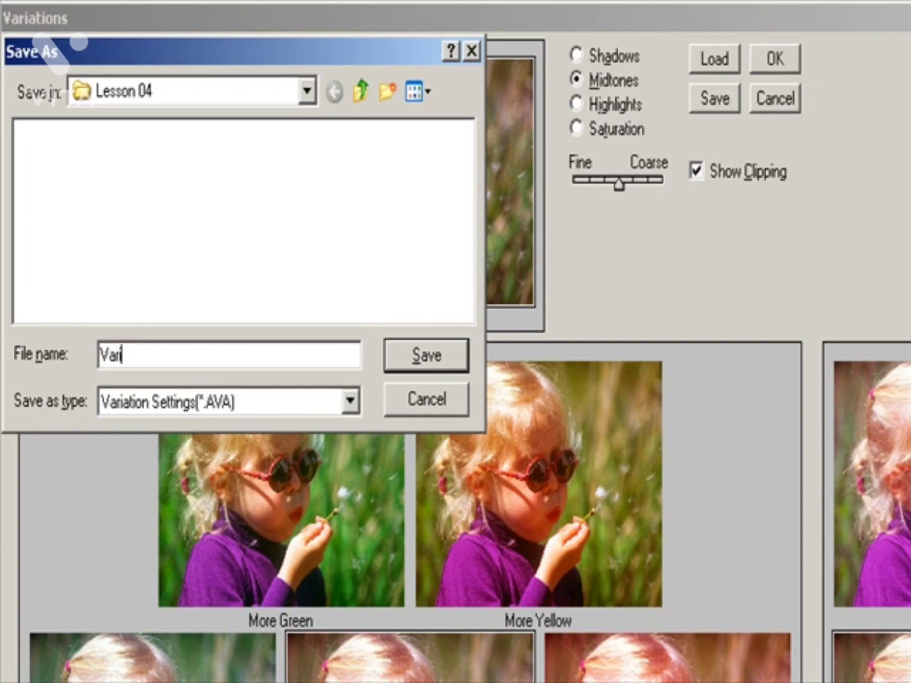
type("ation1")
key("Return")
left_click(775, 59)
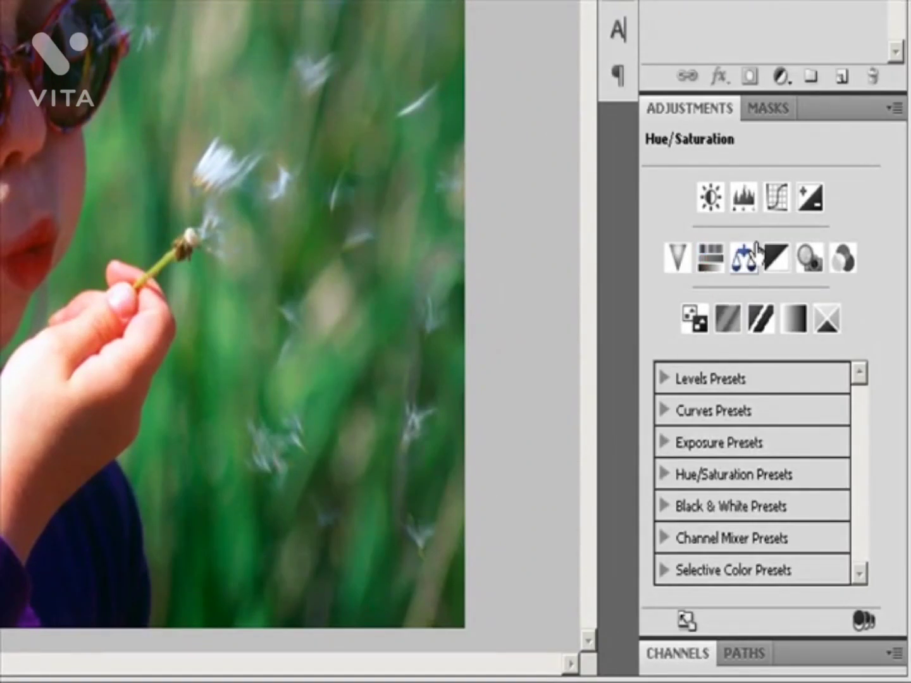
Step: Add a Hue/Saturation adjustment layer with its default name, Normal mode and 100% opacity, and limit its editing range to Blues
left_click(894, 109)
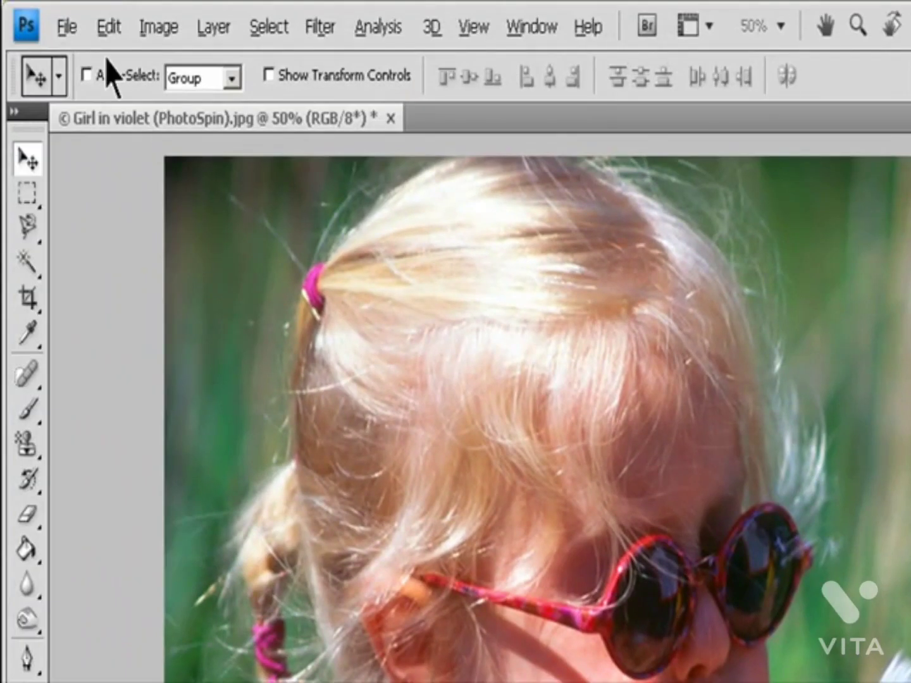
left_click(215, 28)
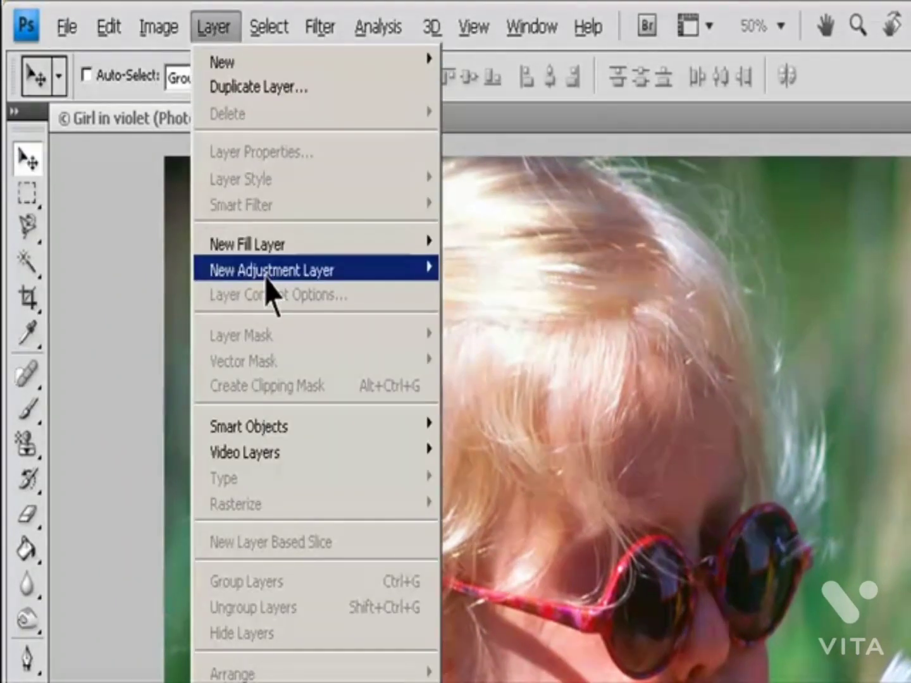
mouse_move(291, 273)
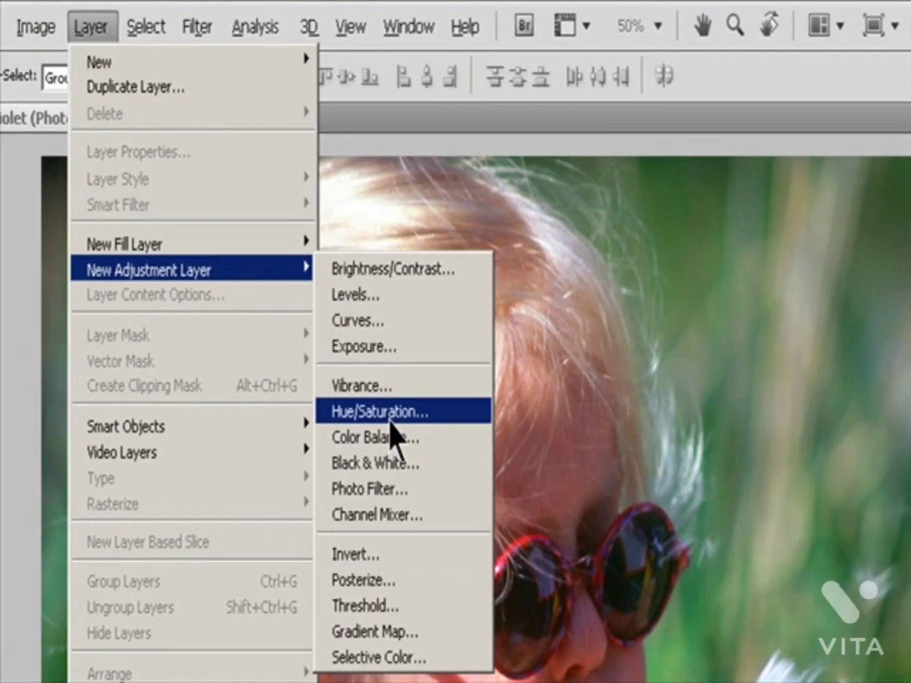
left_click(509, 415)
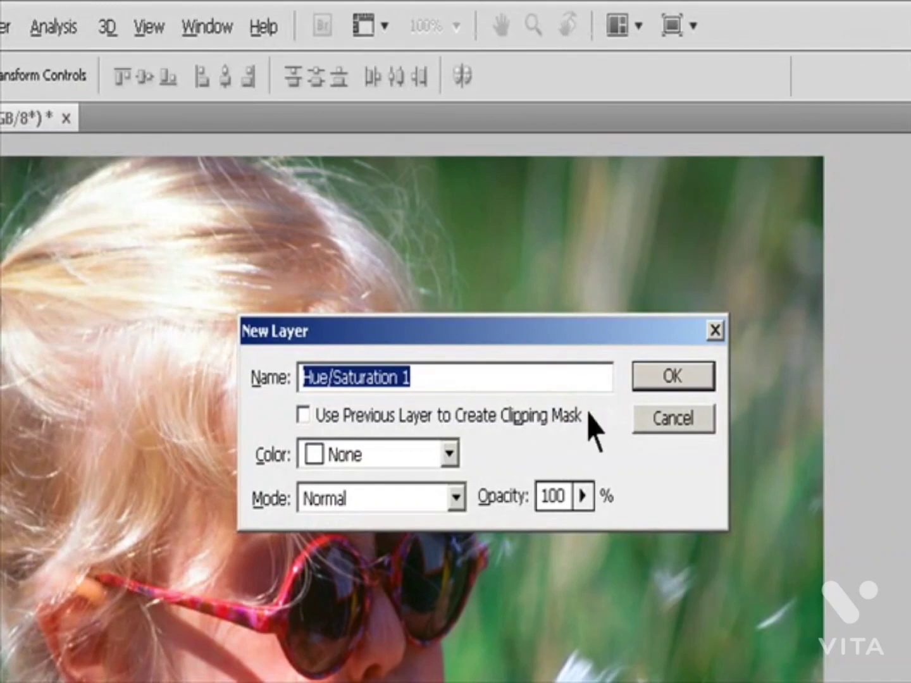
left_click(658, 375)
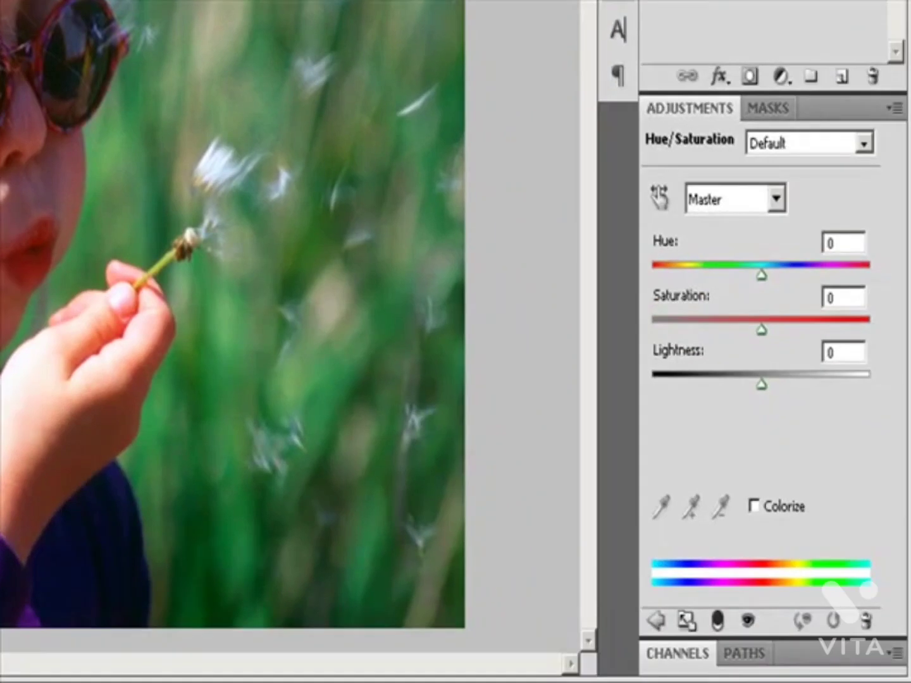
left_click(781, 198)
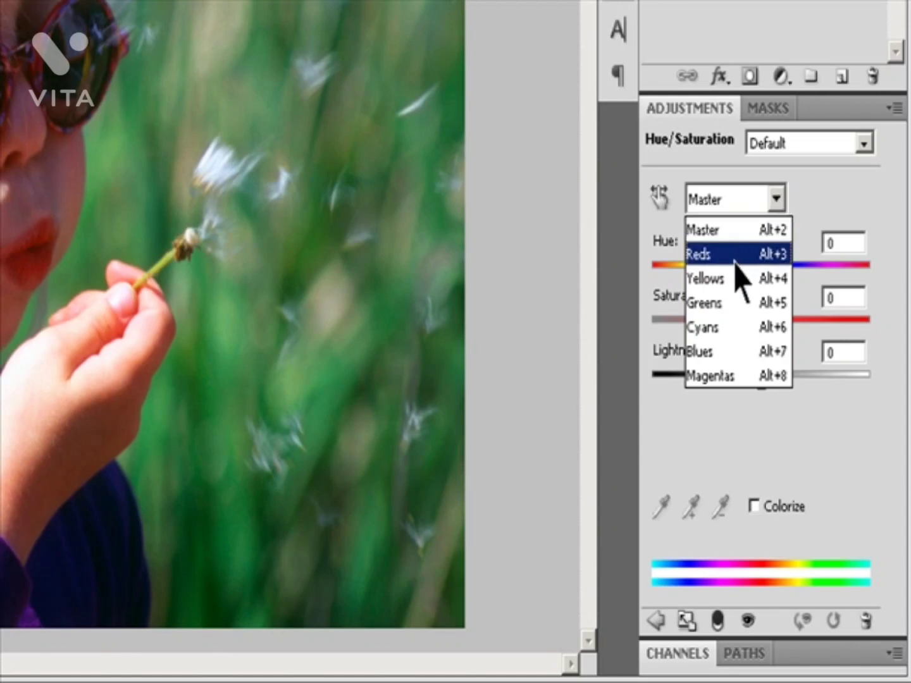
left_click(733, 352)
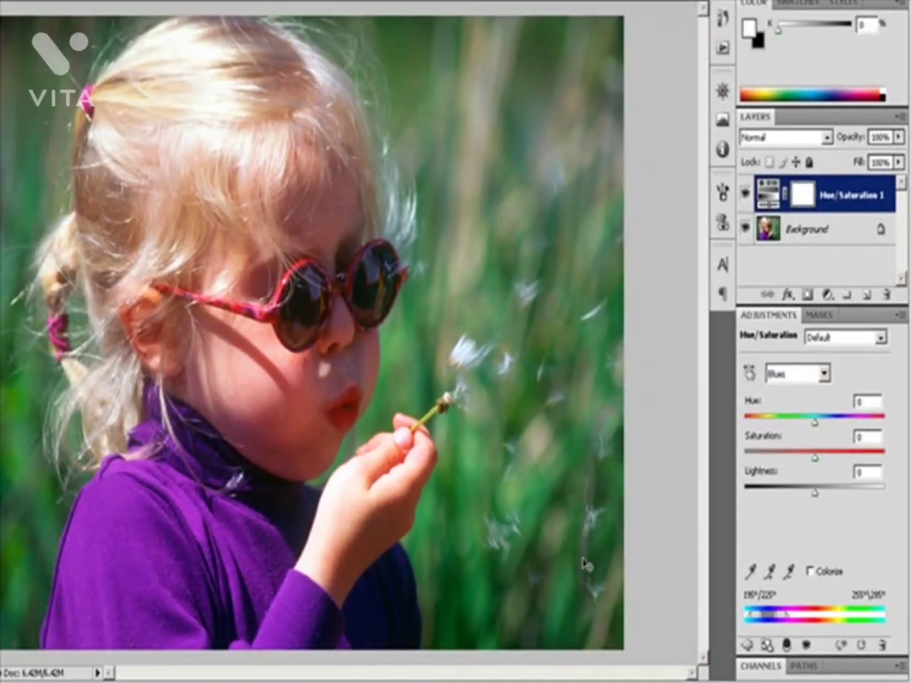
Step: Set the Blues range to hue -32 and saturation +98, and raise its lightness
left_click_drag(816, 424, 793, 433)
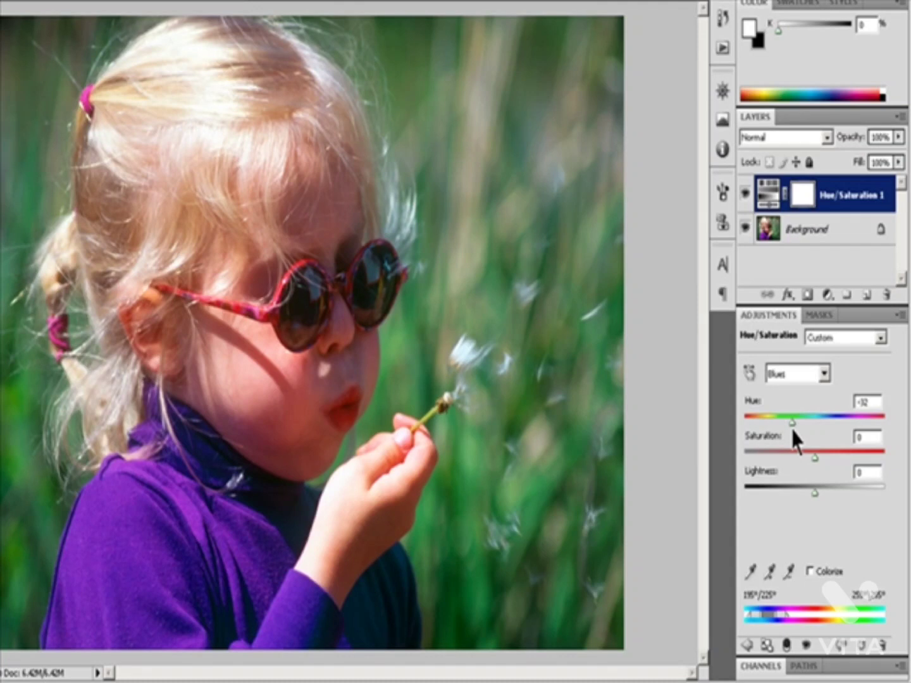
left_click_drag(815, 458, 884, 460)
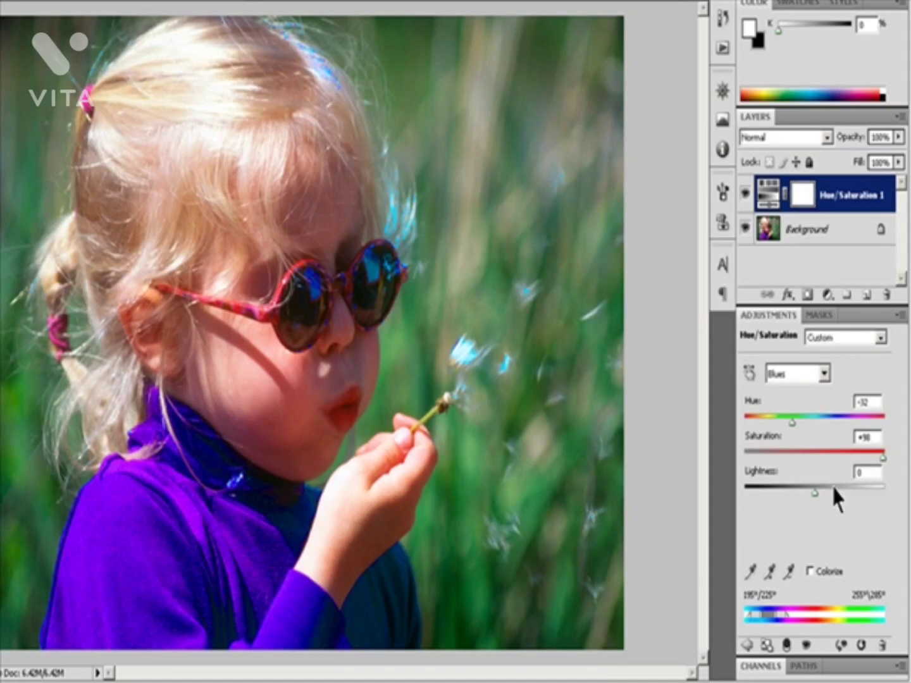
left_click_drag(816, 495, 836, 492)
left_click_drag(833, 491, 854, 492)
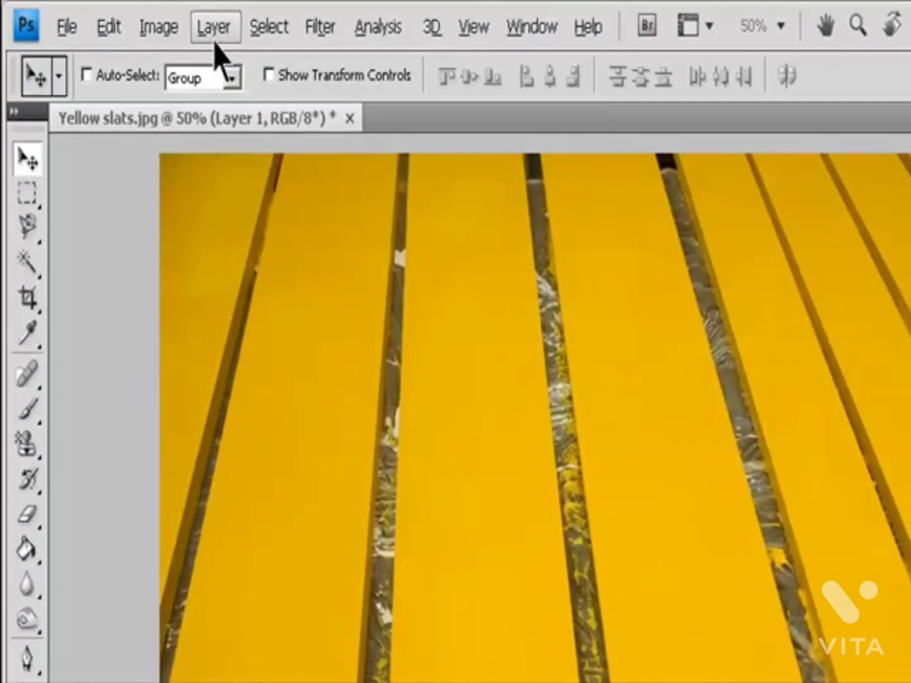
Step: Add a Hue/Saturation adjustment layer to the yellow slats photo with its default name, Normal mode and 100% opacity
left_click(217, 28)
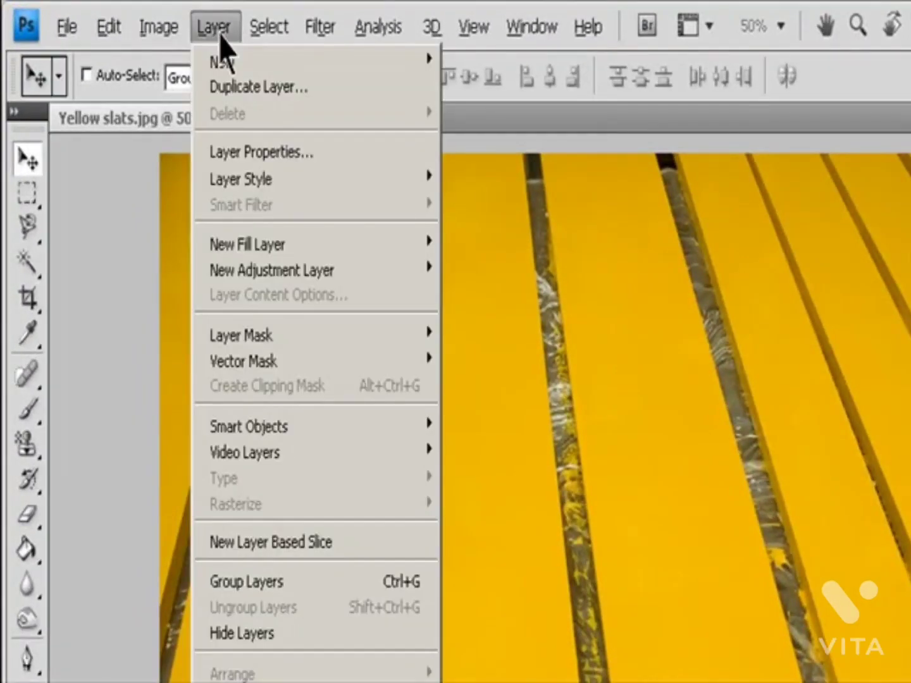
mouse_move(310, 271)
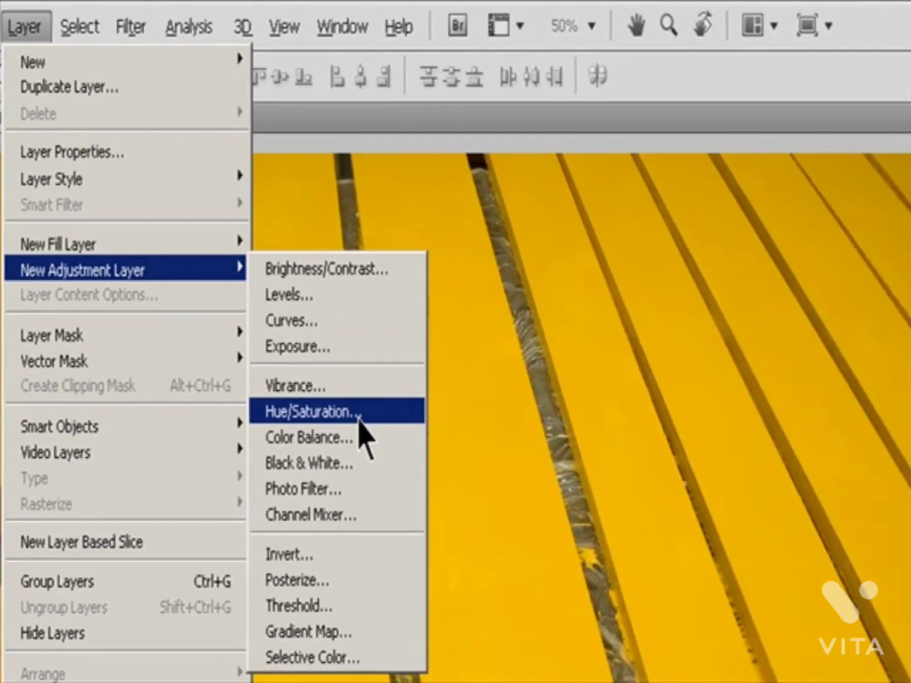
left_click(544, 413)
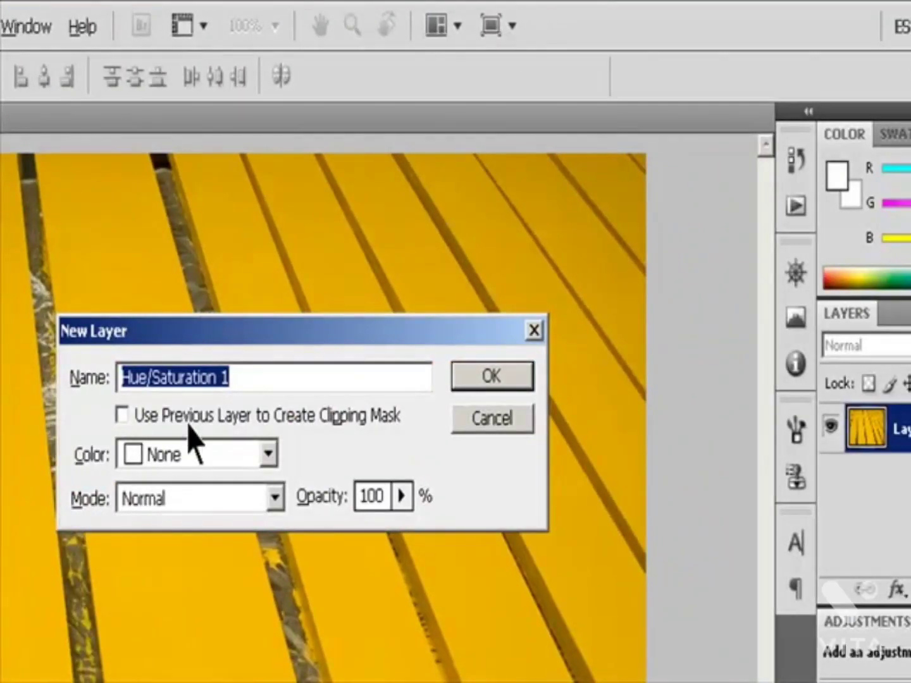
left_click(490, 380)
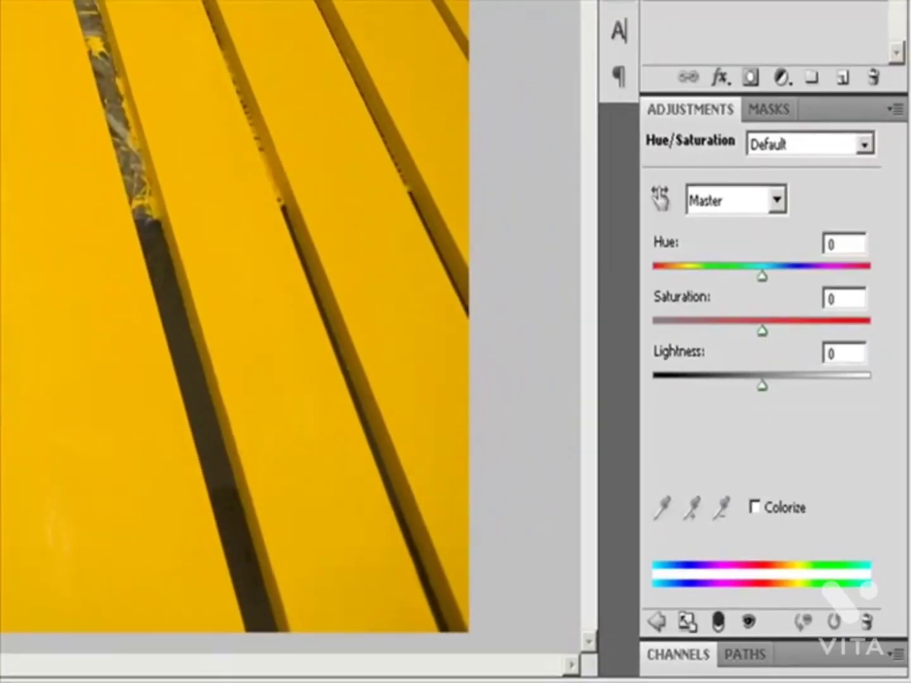
Step: Turn Colorize on and off twice to compare the tinted slats with their original color
left_click(753, 507)
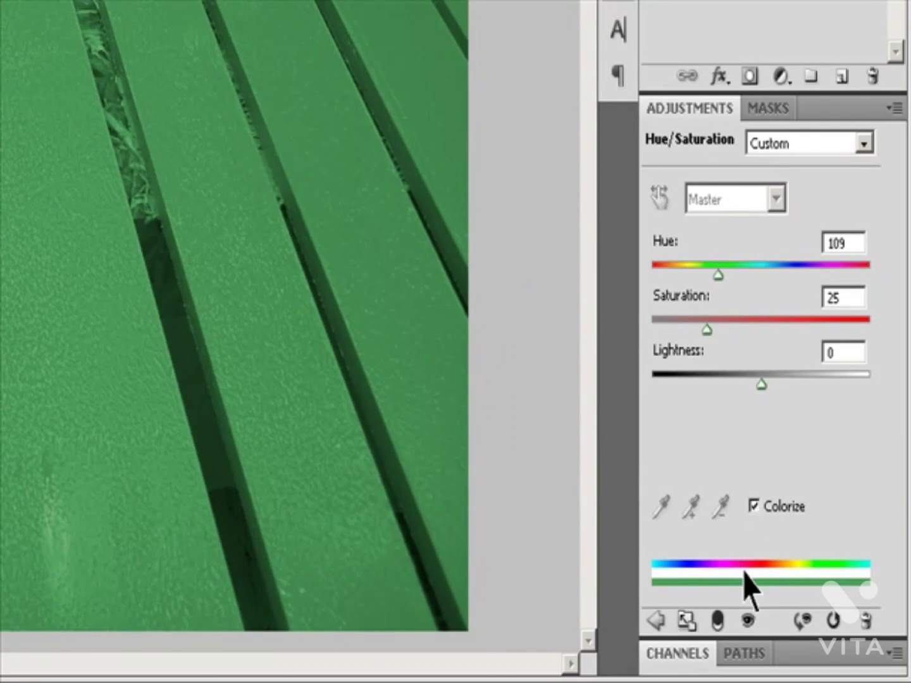
left_click(753, 506)
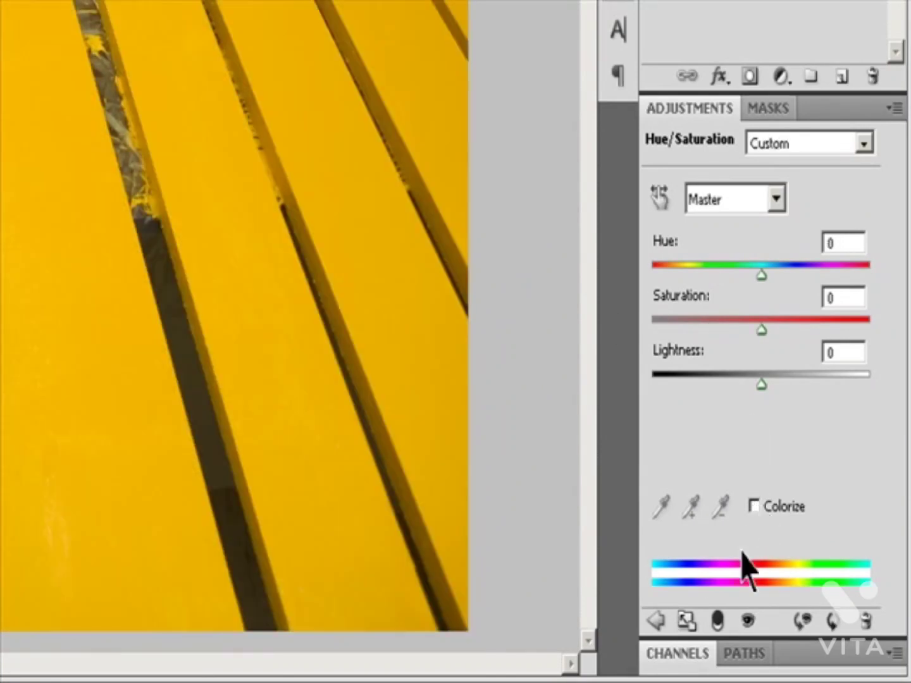
left_click(754, 506)
left_click(754, 507)
Step: Limit the adjustment to Yellows, widen the lower end of its color range to 297°/336°, and sample the color of a yellow slat
left_click(777, 199)
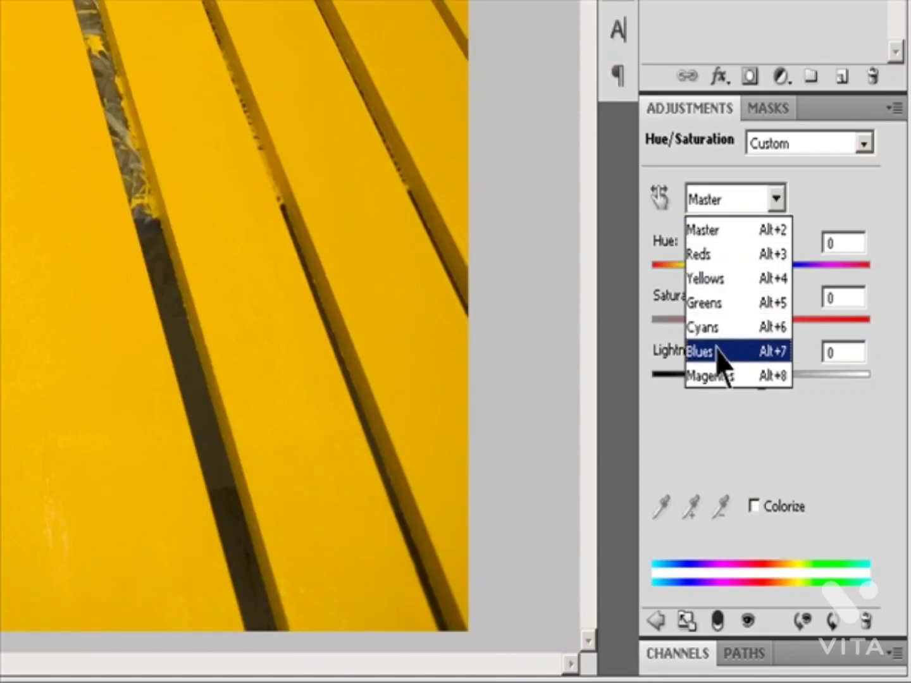
left_click(712, 278)
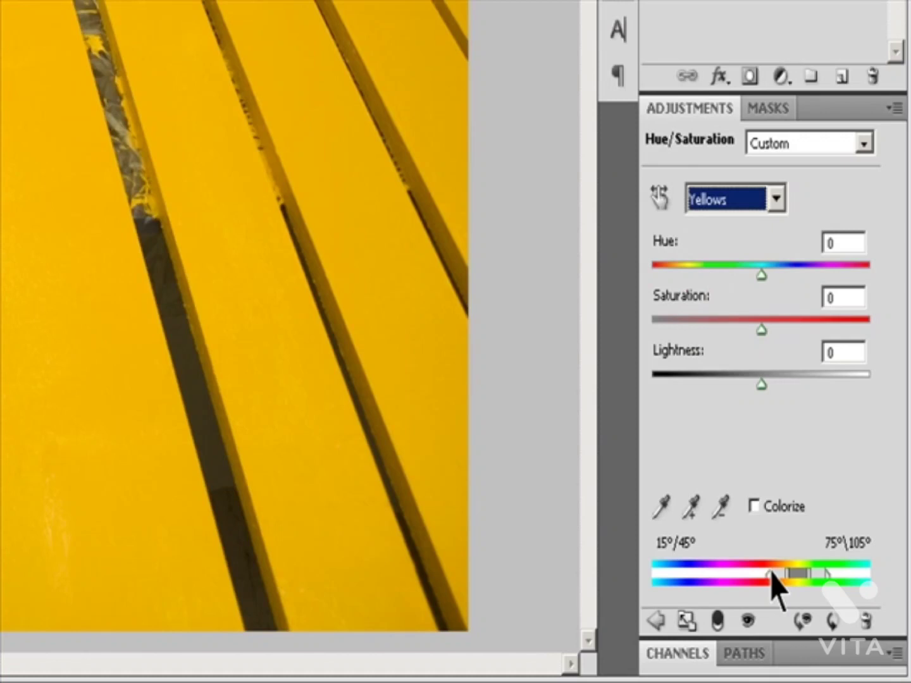
left_click_drag(771, 574, 723, 576)
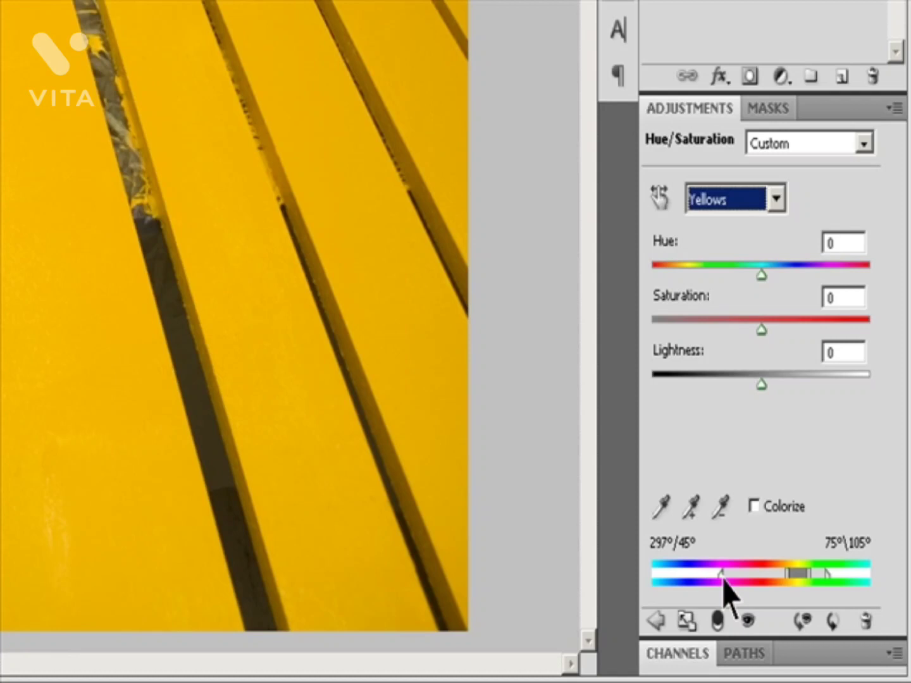
left_click_drag(788, 576, 744, 575)
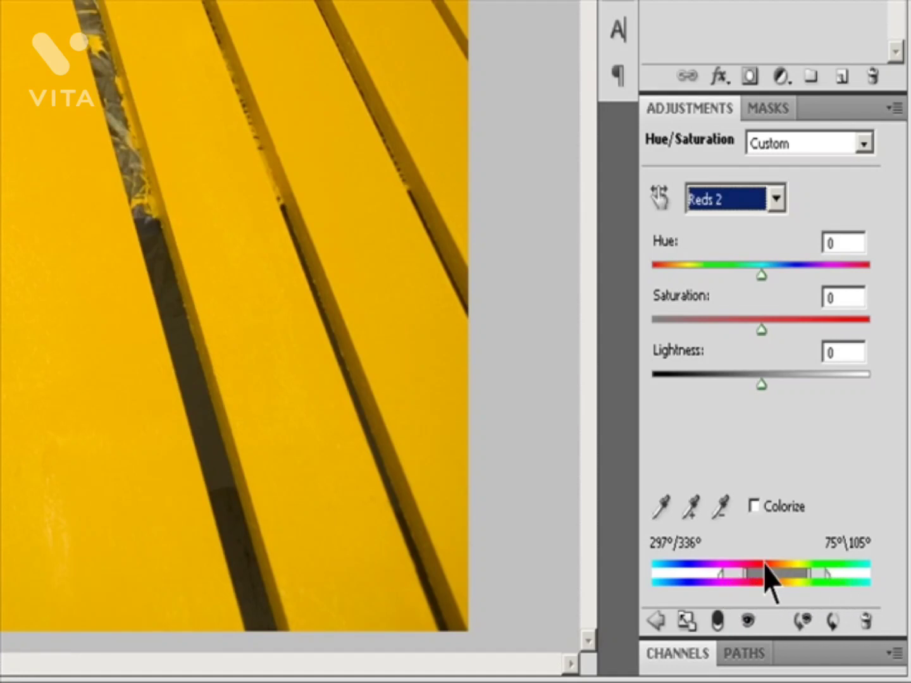
left_click(662, 506)
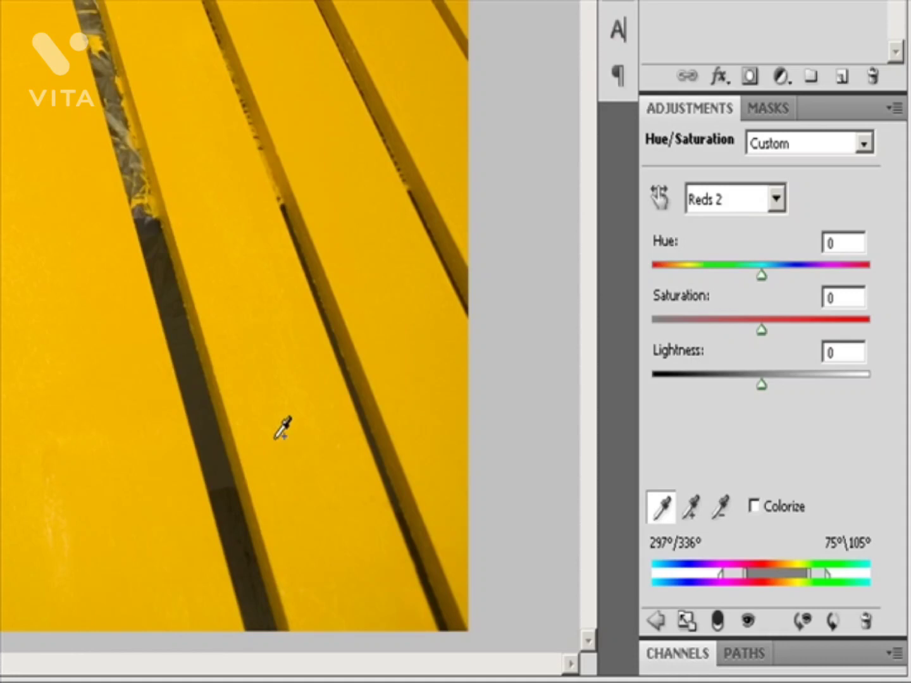
left_click(318, 441)
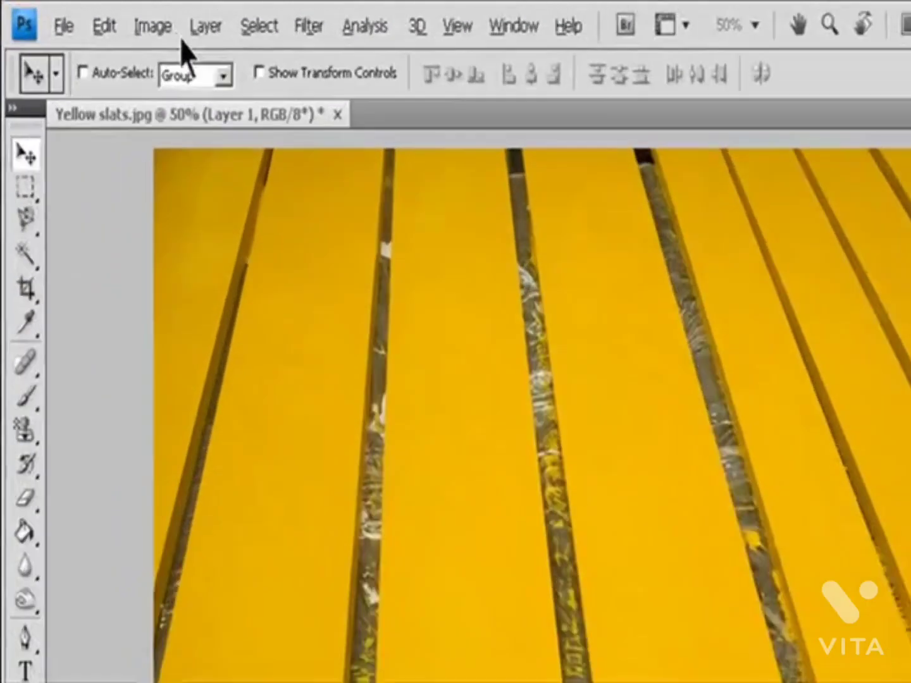
Step: Make sure the yellow slats photo is in RGB Color mode
left_click(91, 15)
mouse_move(179, 64)
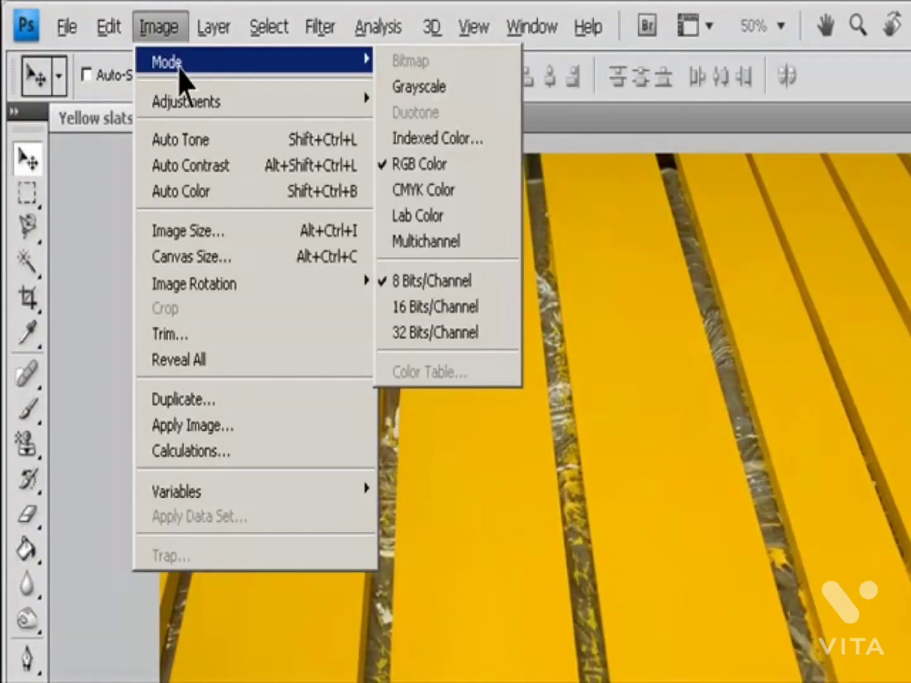
left_click(471, 190)
left_click(155, 28)
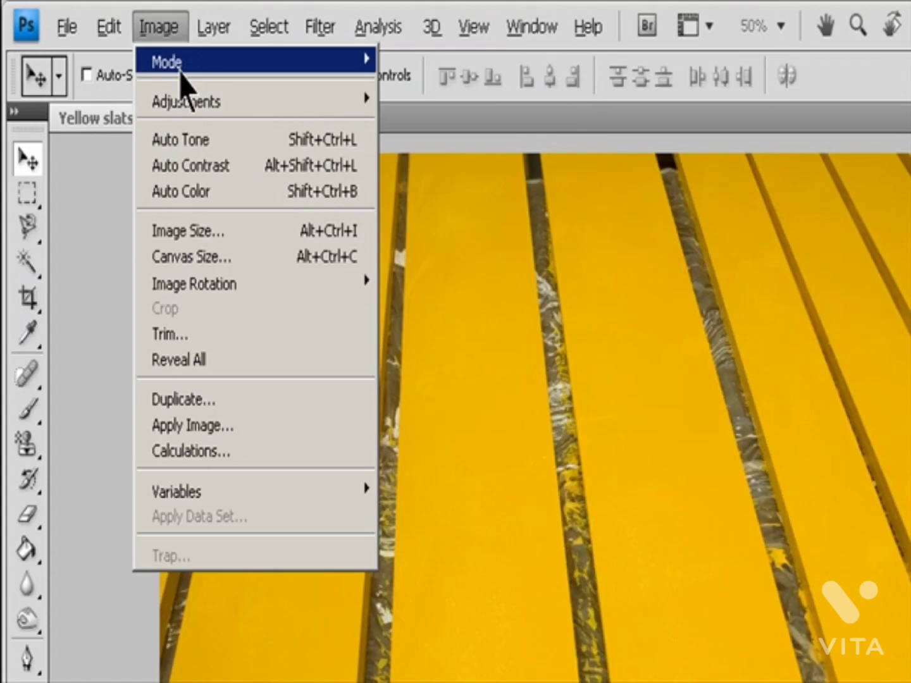
mouse_move(346, 67)
left_click(462, 166)
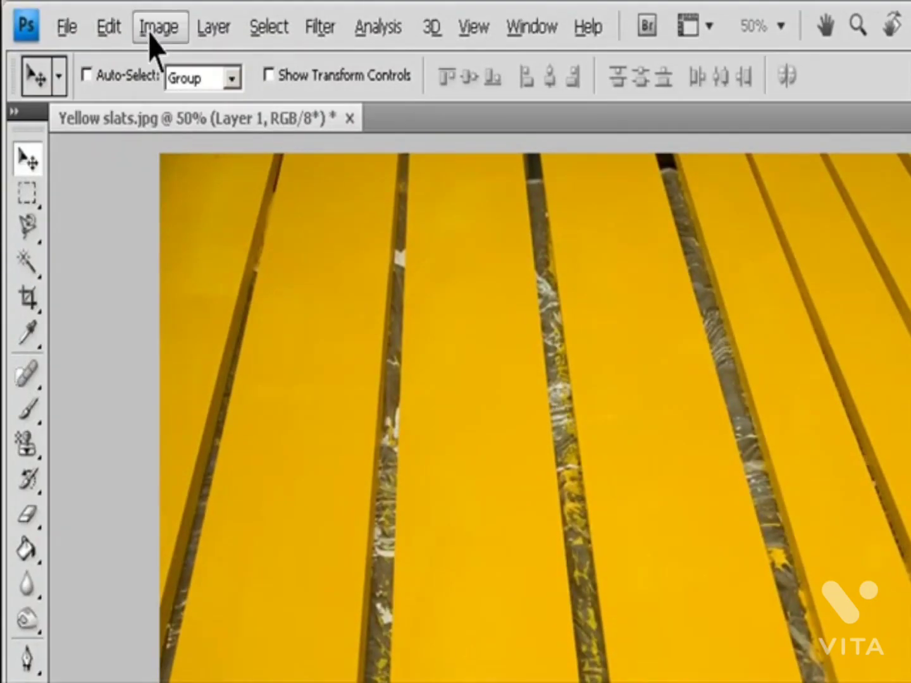
Step: Add a default Hue/Saturation adjustment layer in Normal mode at 100% opacity above the slats layer
left_click(209, 28)
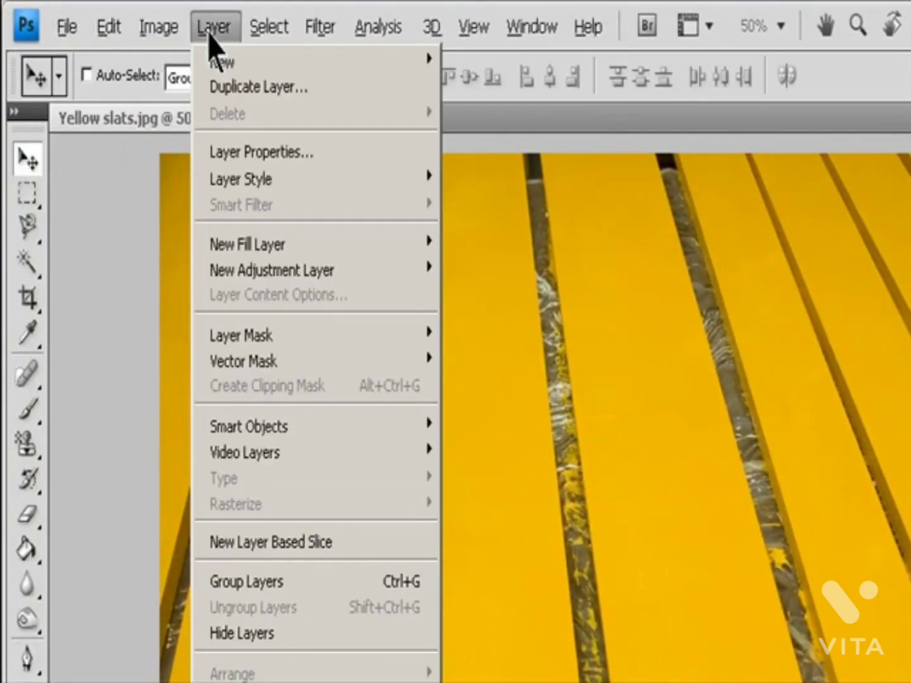
mouse_move(285, 272)
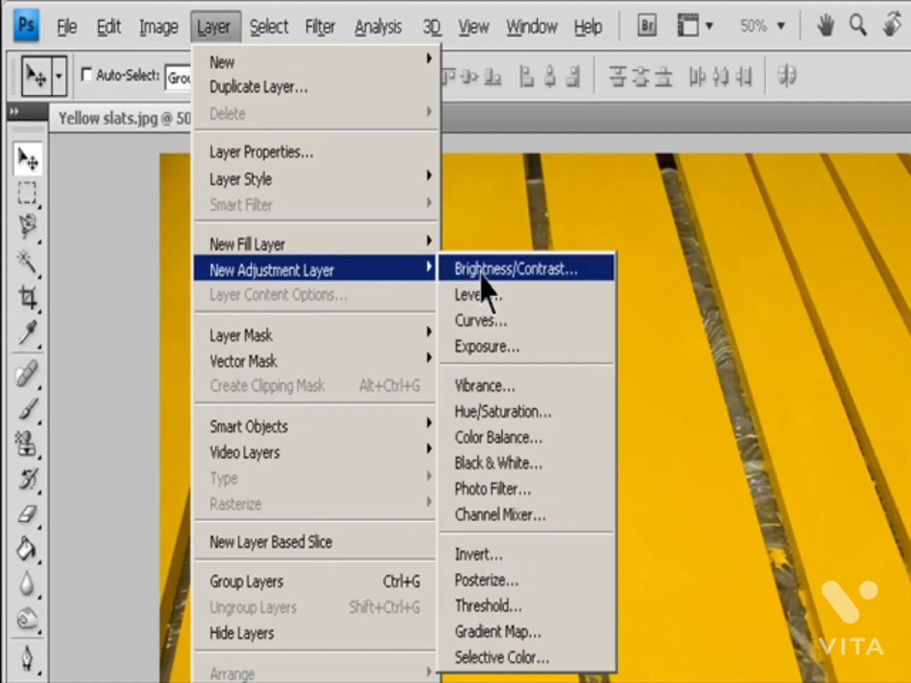
left_click(541, 417)
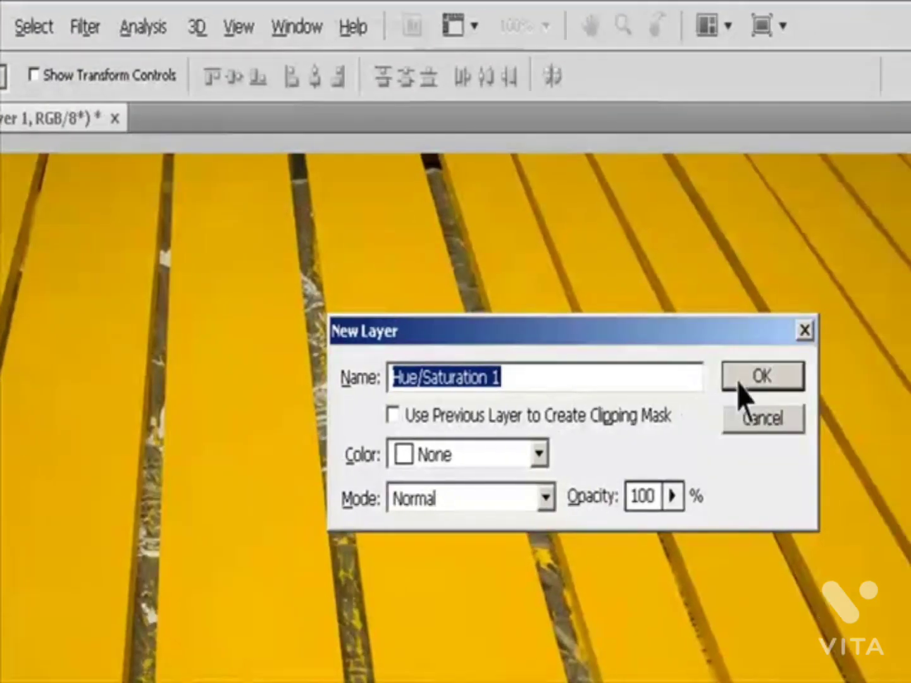
left_click(910, 378)
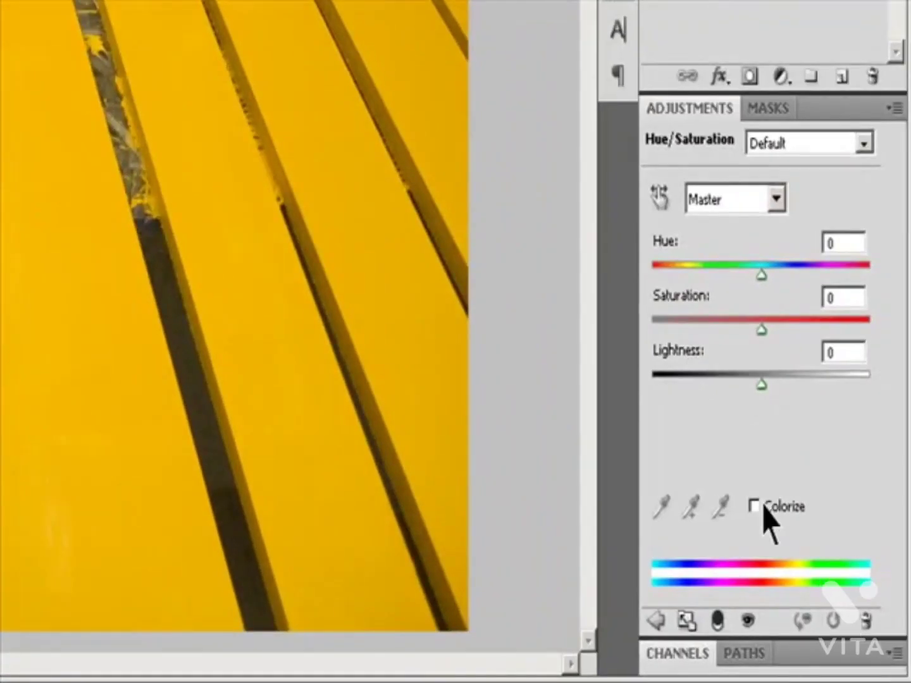
Step: Colorize the slats photo with hue 162 and saturation 10, and raise the lightness
left_click(762, 506)
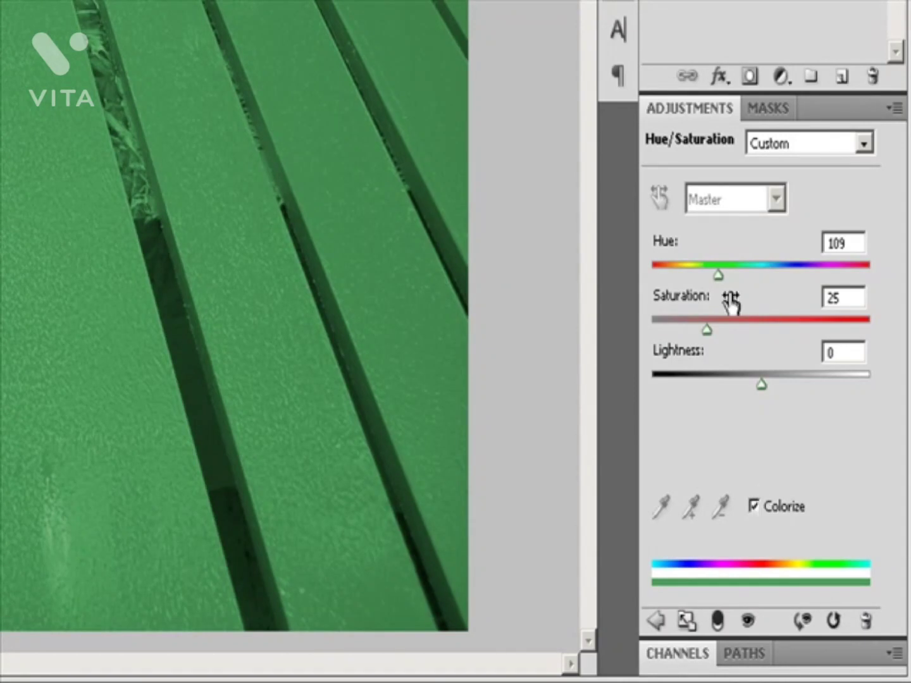
left_click_drag(717, 277, 747, 283)
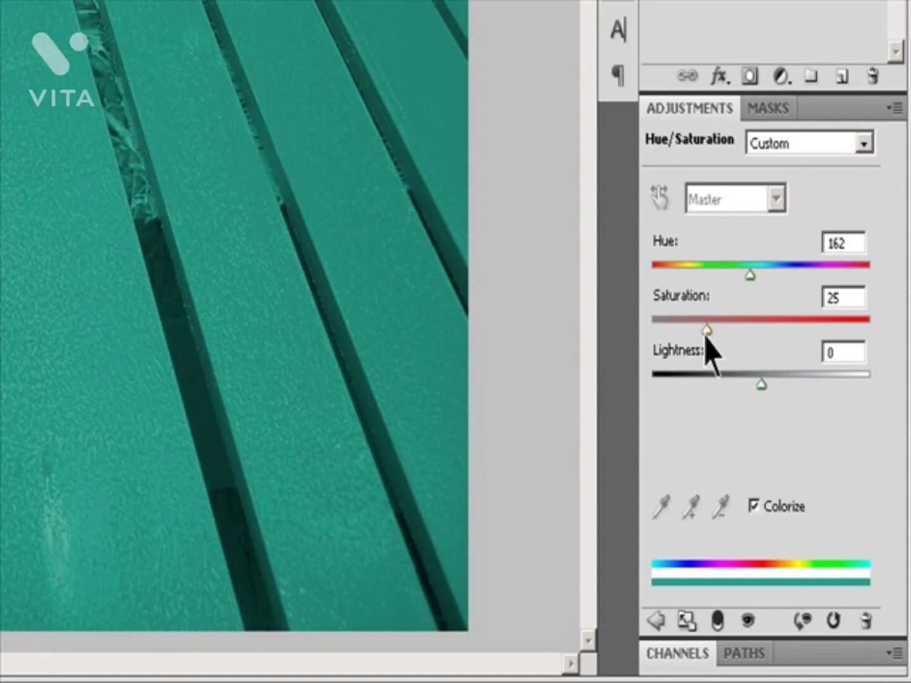
left_click_drag(706, 334, 675, 329)
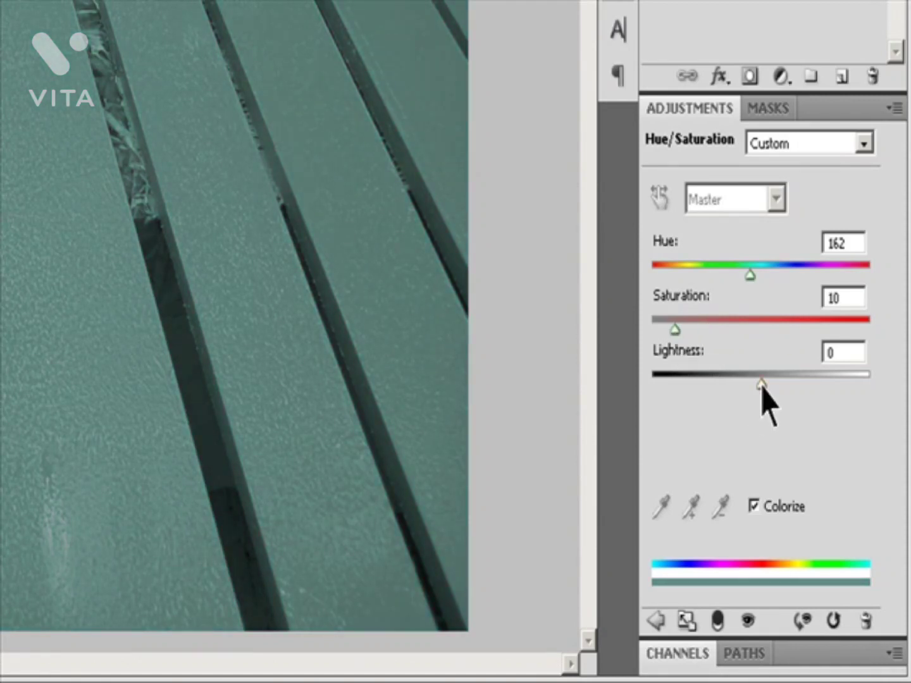
left_click_drag(762, 384, 784, 378)
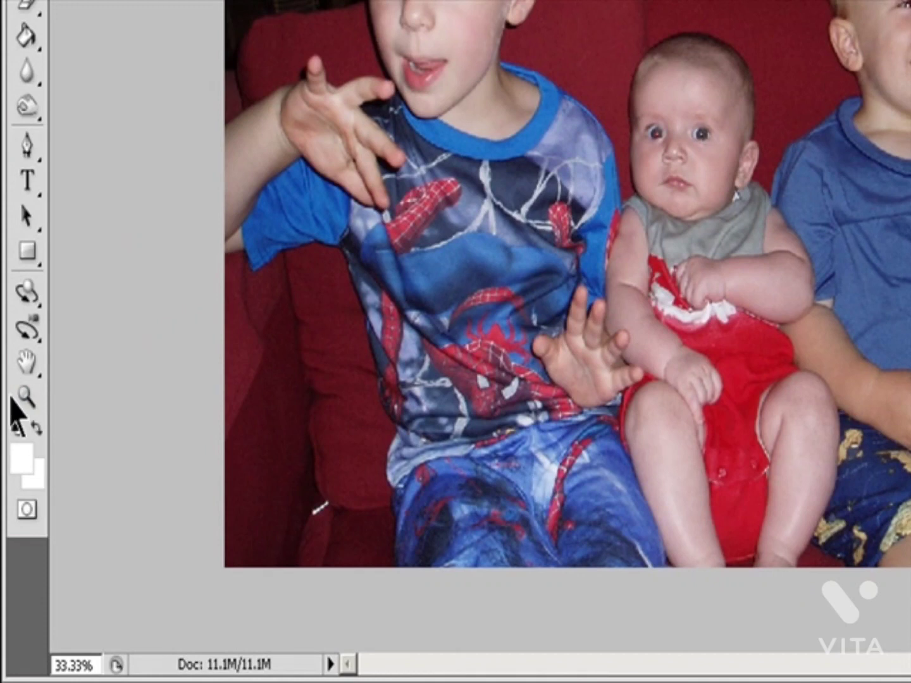
Step: Remove the red from both pupils of the boy in the Spider-Man shirt with the Red Eye tool, working at about 201% magnification
left_click(28, 399)
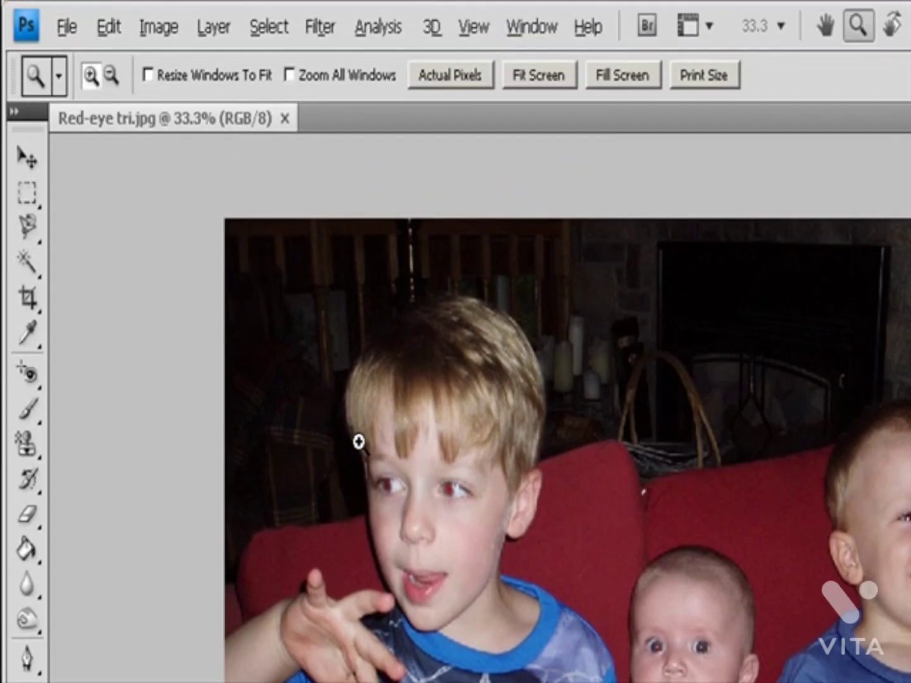
left_click_drag(359, 442, 554, 612)
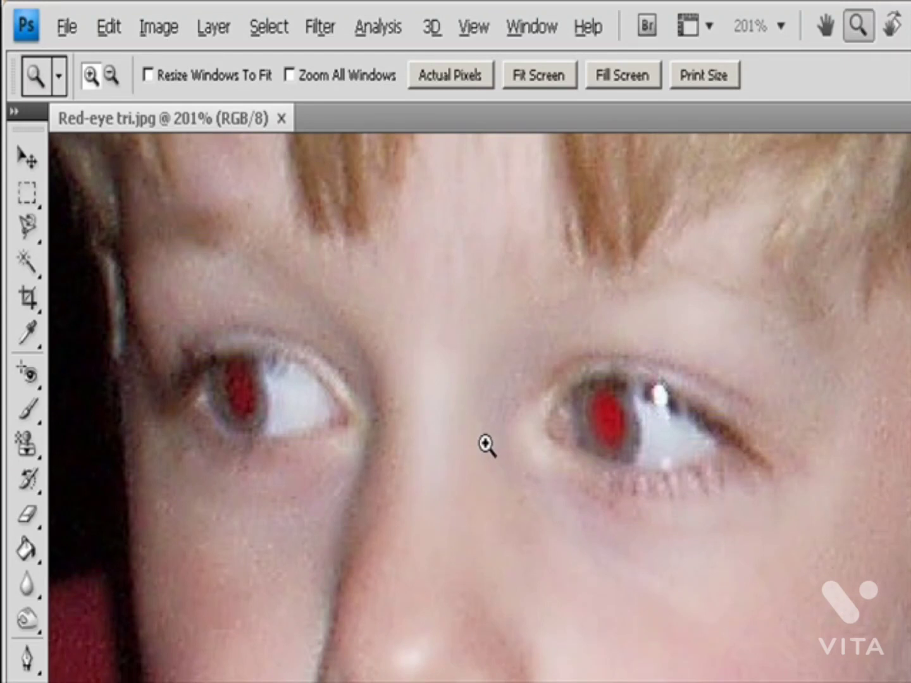
left_click(31, 378)
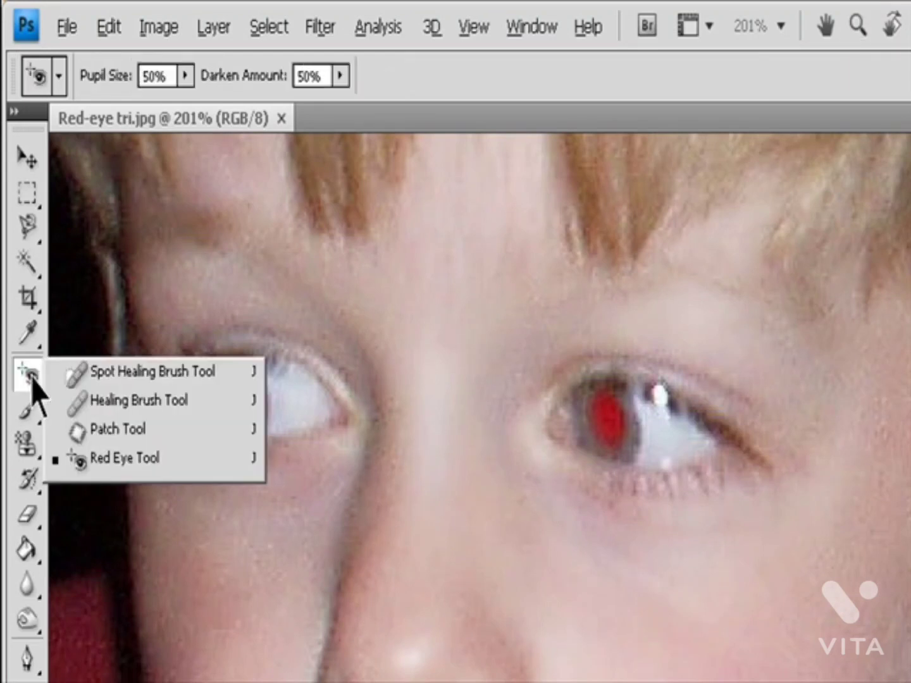
left_click(107, 462)
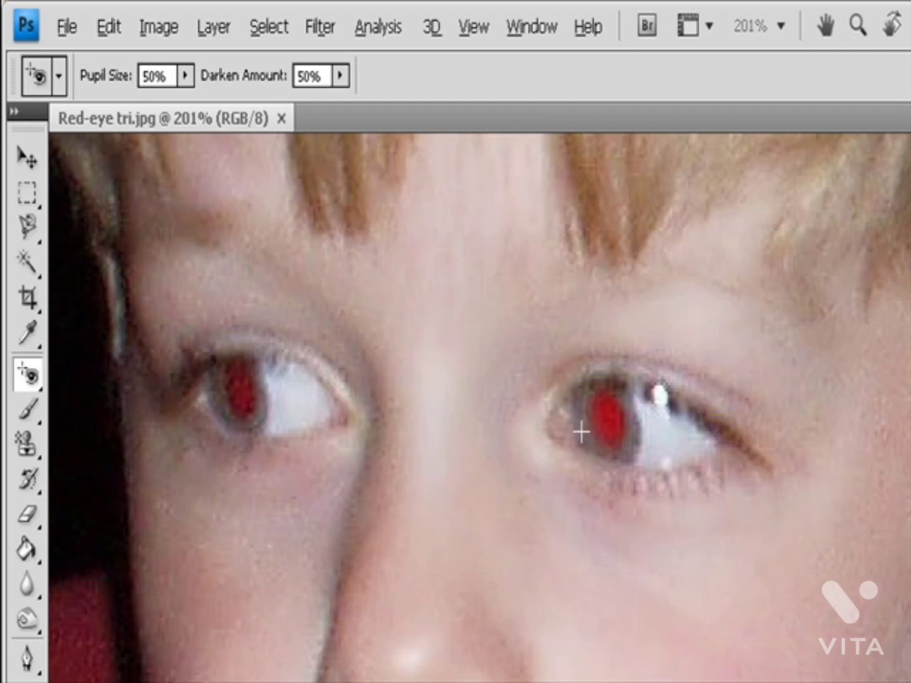
left_click(608, 416)
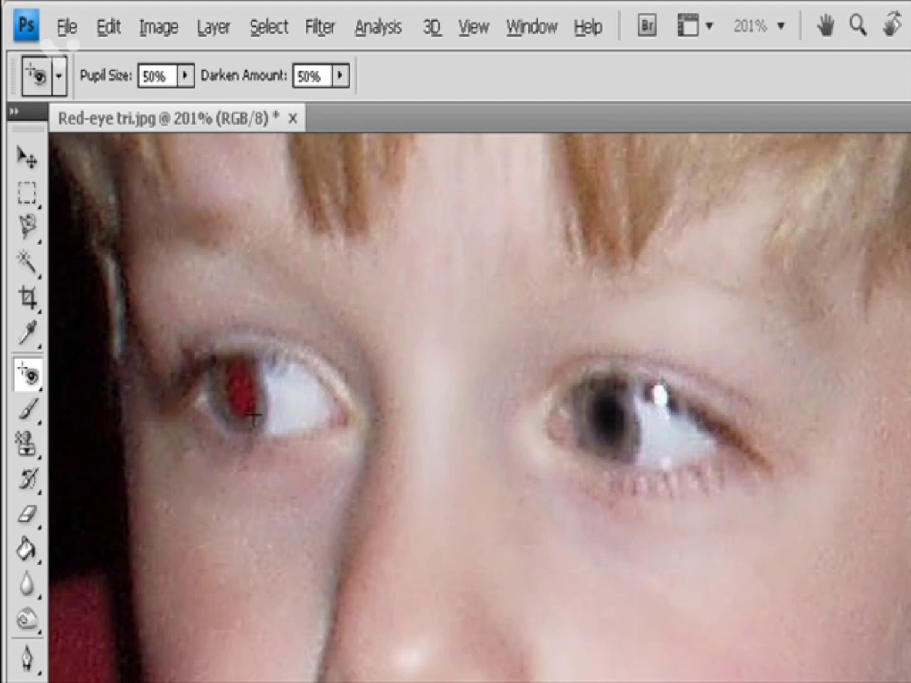
left_click(242, 400)
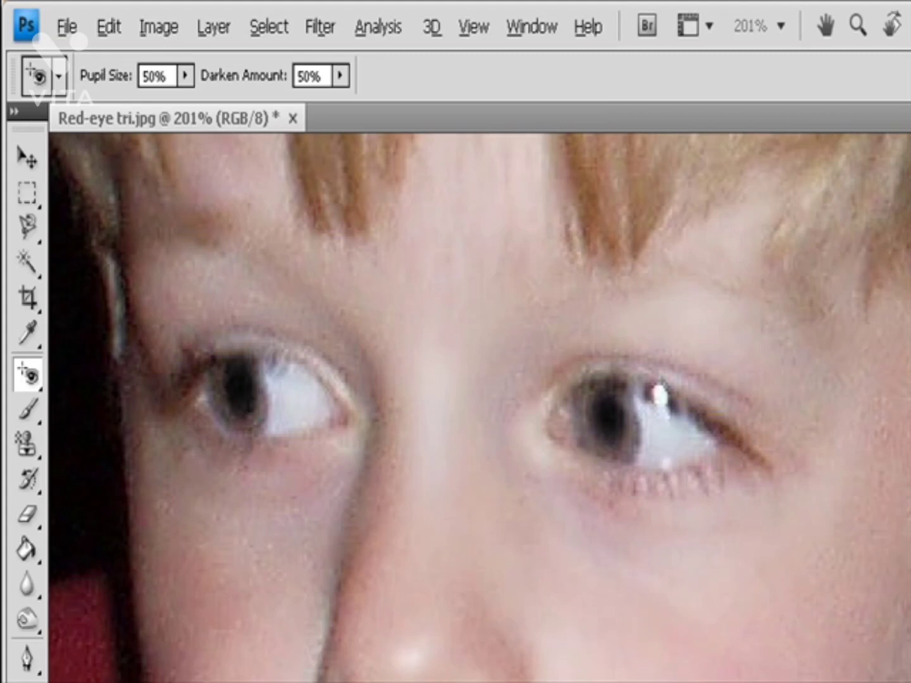
Step: Correct the red eye in both of the baby's pupils with the Red Eye tool
scroll(479, 407, "right", 5)
scroll(479, 408, "down", 10)
scroll(479, 407, "down", 10)
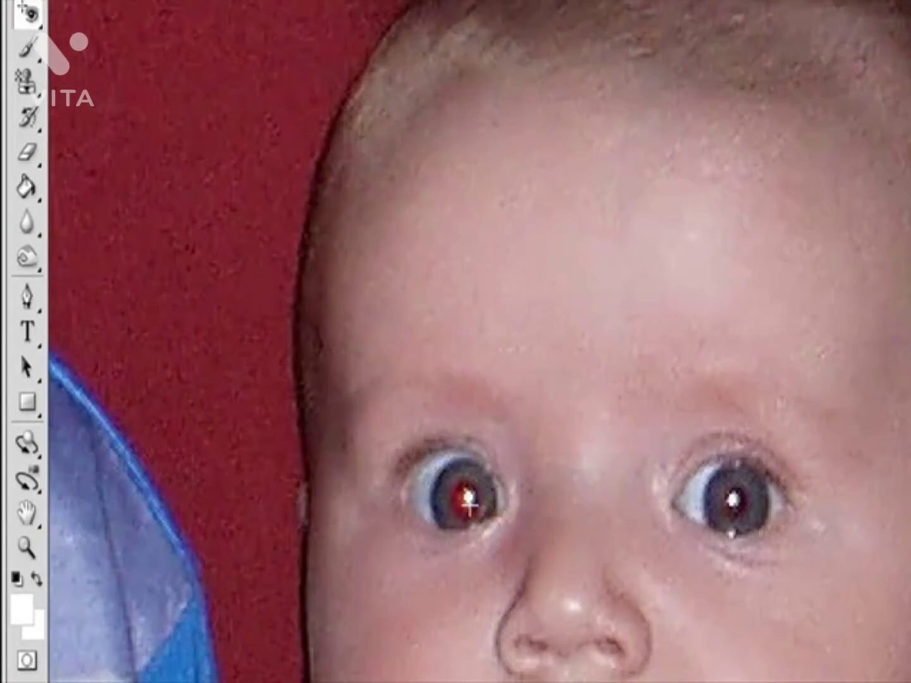
left_click(464, 498)
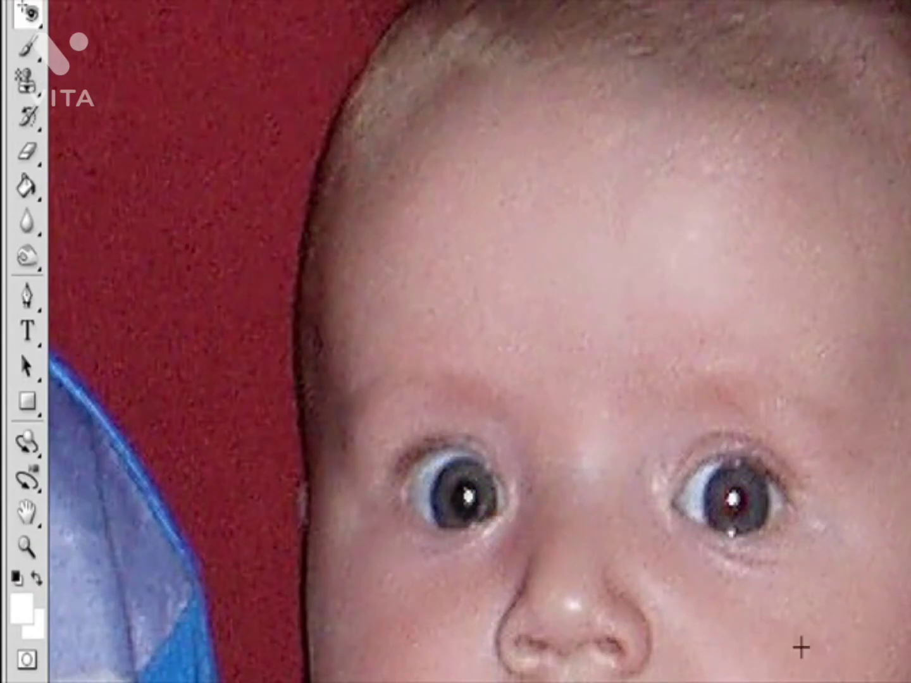
left_click(726, 497)
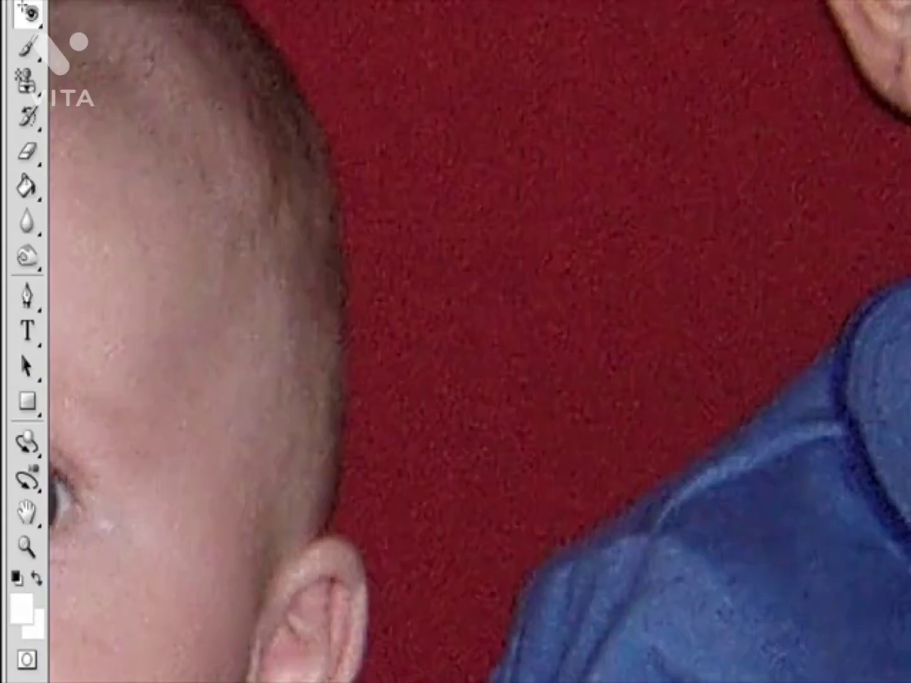
Step: Remove the red from both pupils of the blond child with the Red Eye tool at 50% pupil size and darken amount
scroll(628, 614, "up", 3)
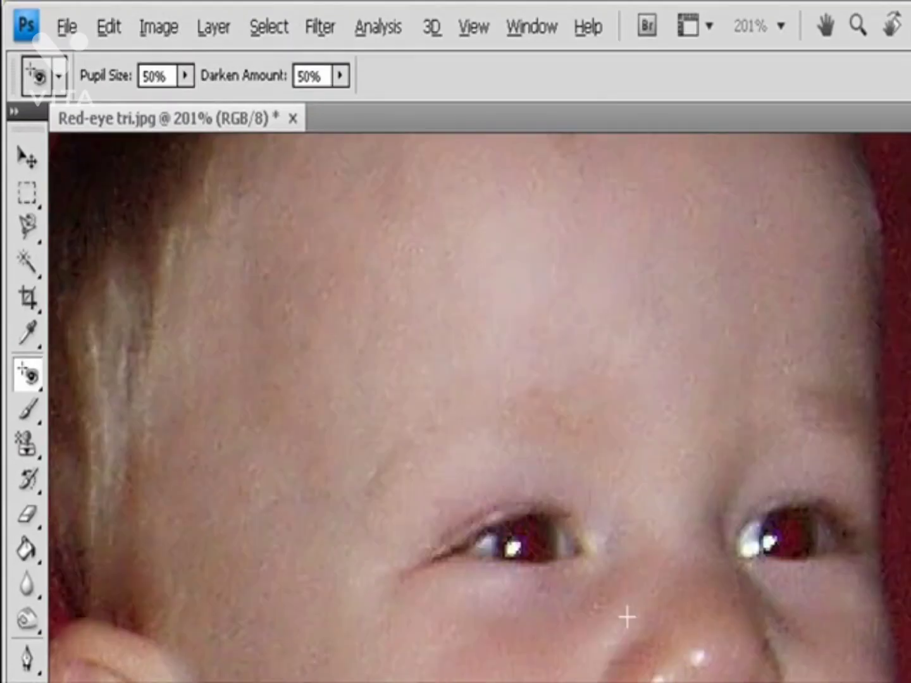
left_click(527, 545)
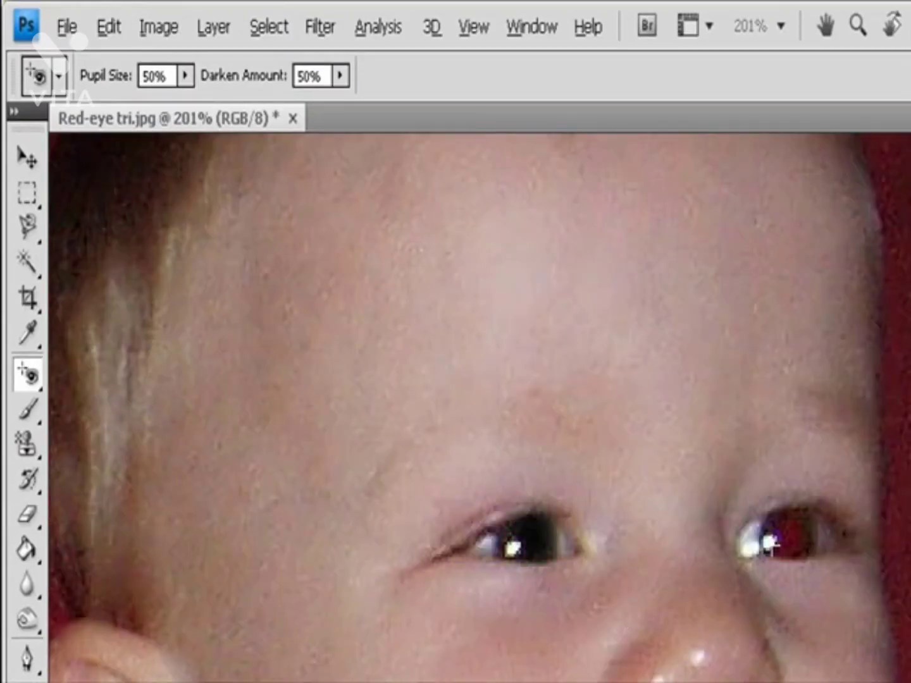
left_click(788, 538)
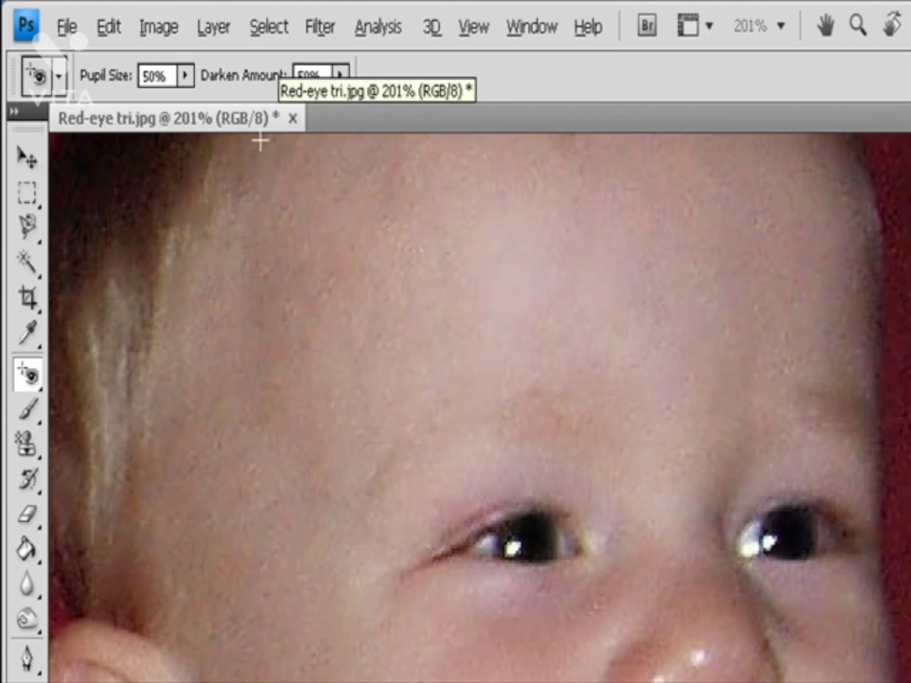
Step: Set the Red Eye tool's Darken Amount to 100% and reapply the correction to the blond child's first pupil
left_click(184, 76)
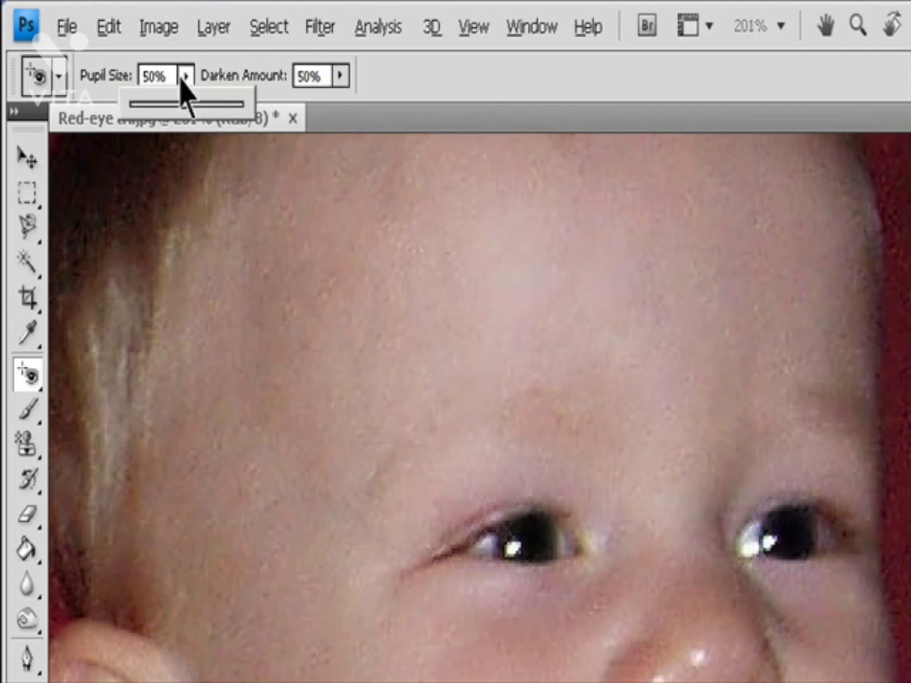
left_click(340, 77)
left_click_drag(335, 107, 465, 106)
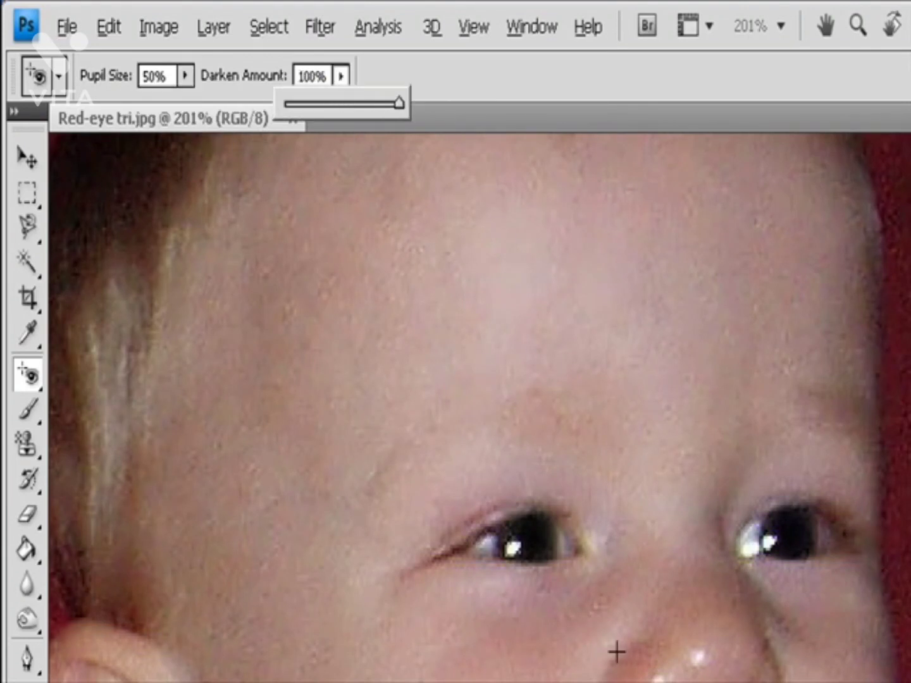
left_click(535, 549)
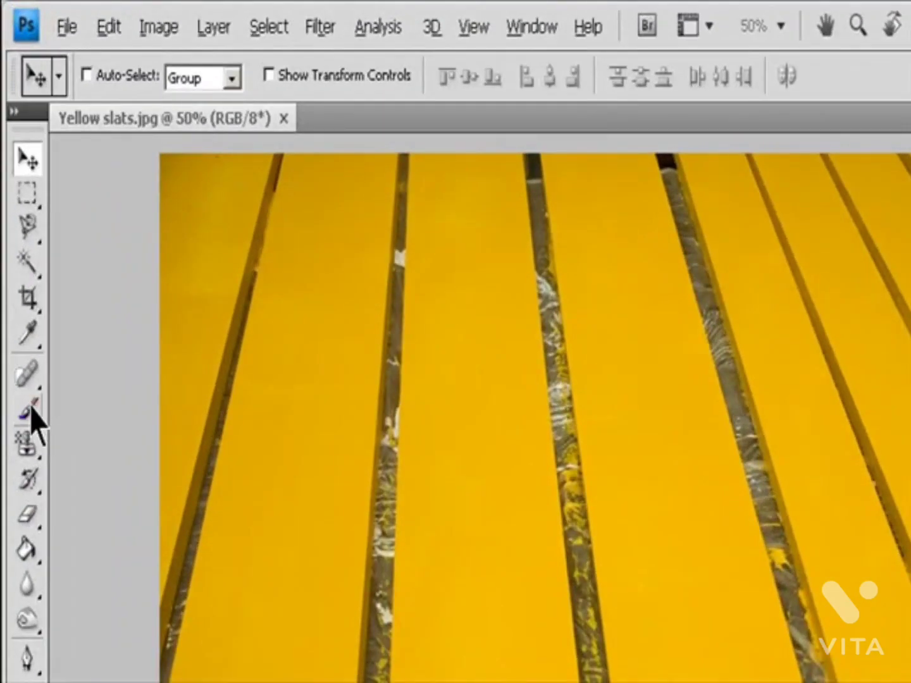
Step: Activate the Color Replacement tool on the yellow slats photo, set its mode to Color, and check the Limits and Tolerance options
left_click_drag(31, 408, 106, 465)
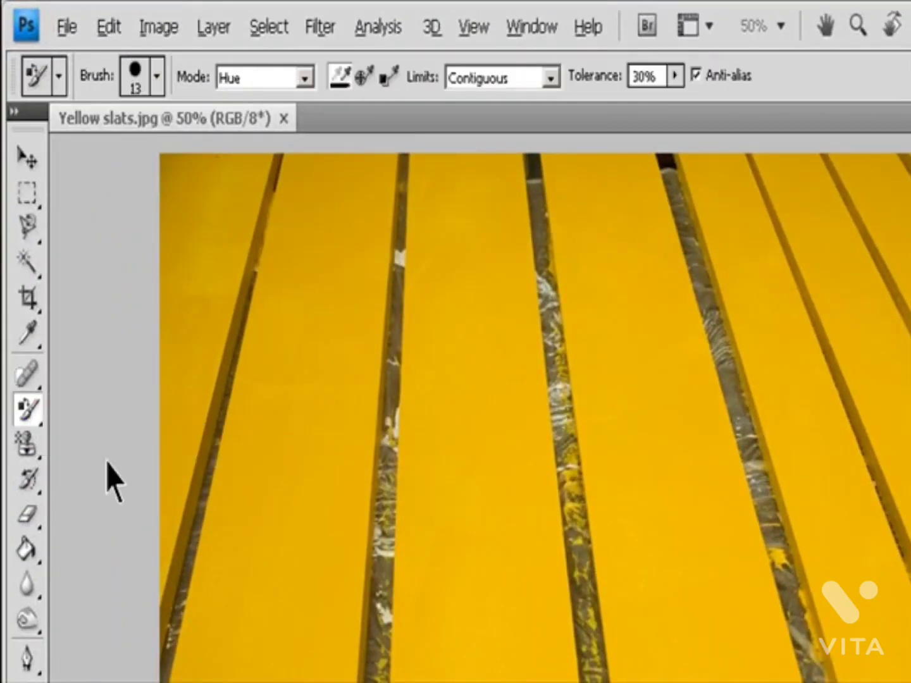
left_click(307, 79)
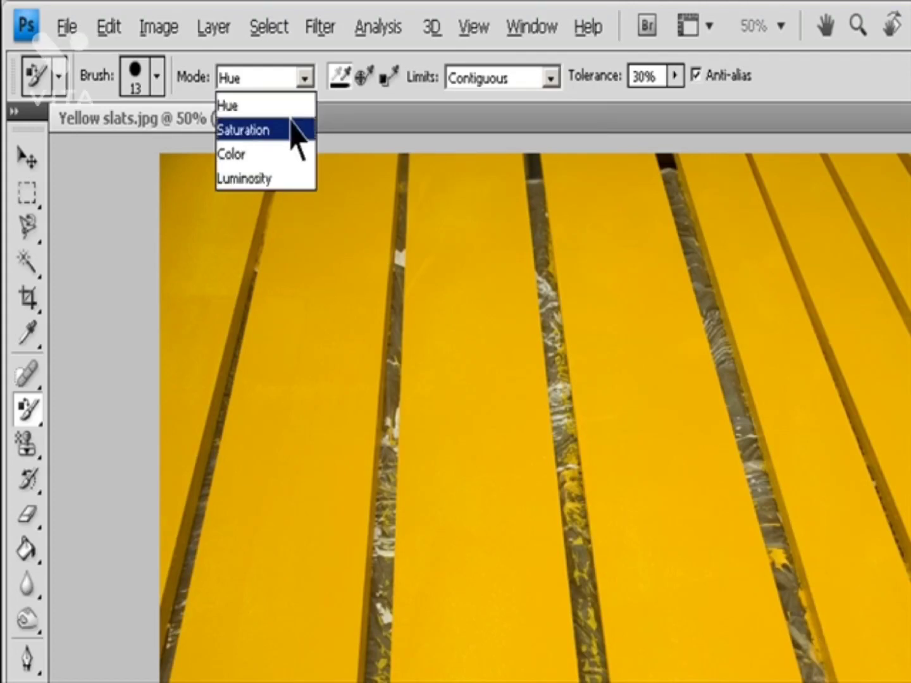
left_click(291, 158)
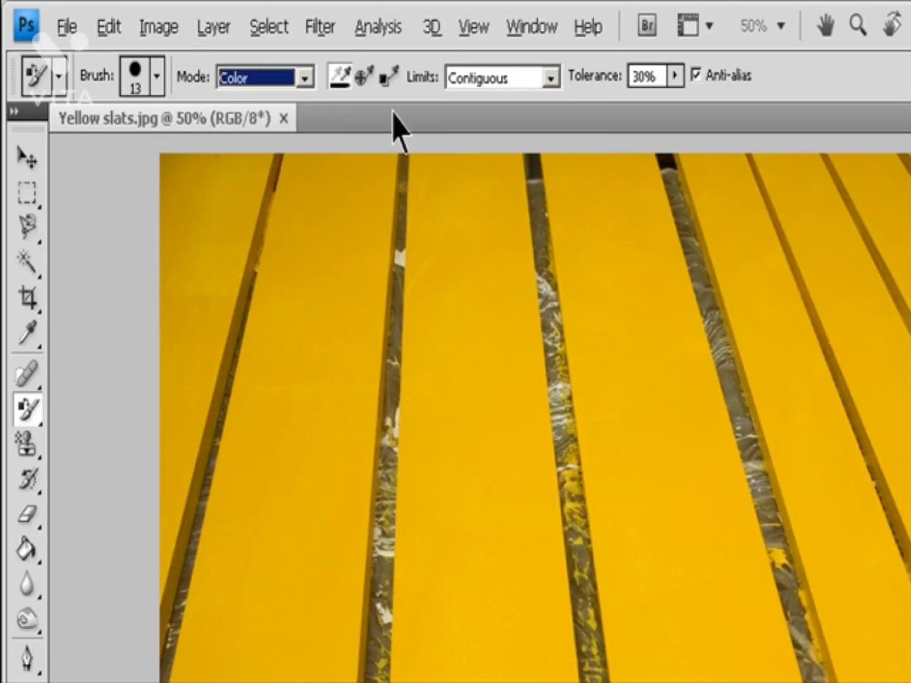
left_click(551, 78)
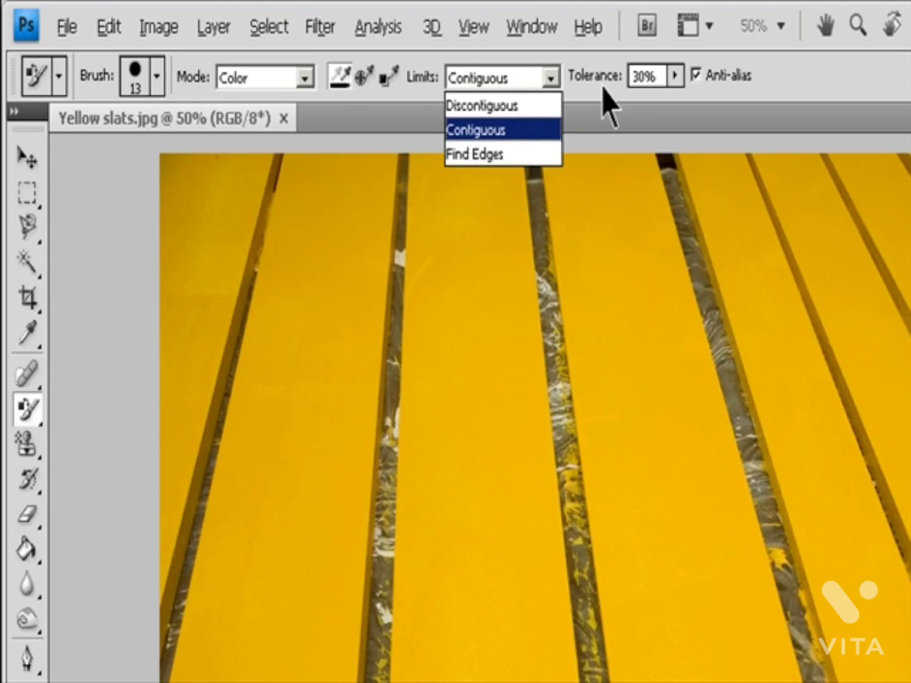
left_click(675, 77)
left_click(676, 76)
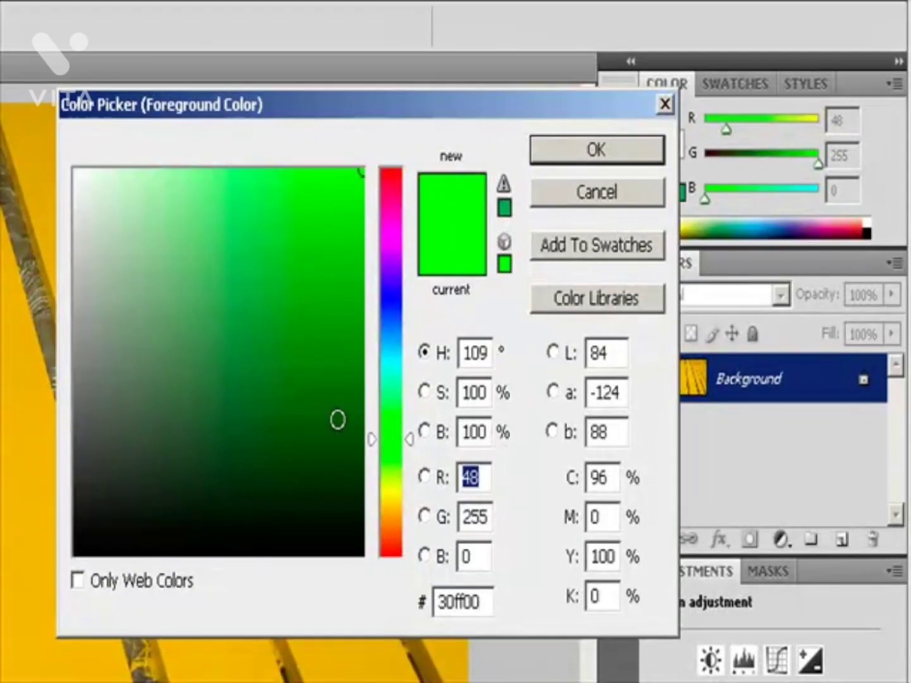
Step: Choose dark green #165408 as the foreground color and paint over a yellow slat with the Color Replacement tool
mouse_move(338, 419)
left_mouse_down()
mouse_move(320, 407)
mouse_move(336, 429)
left_mouse_up()
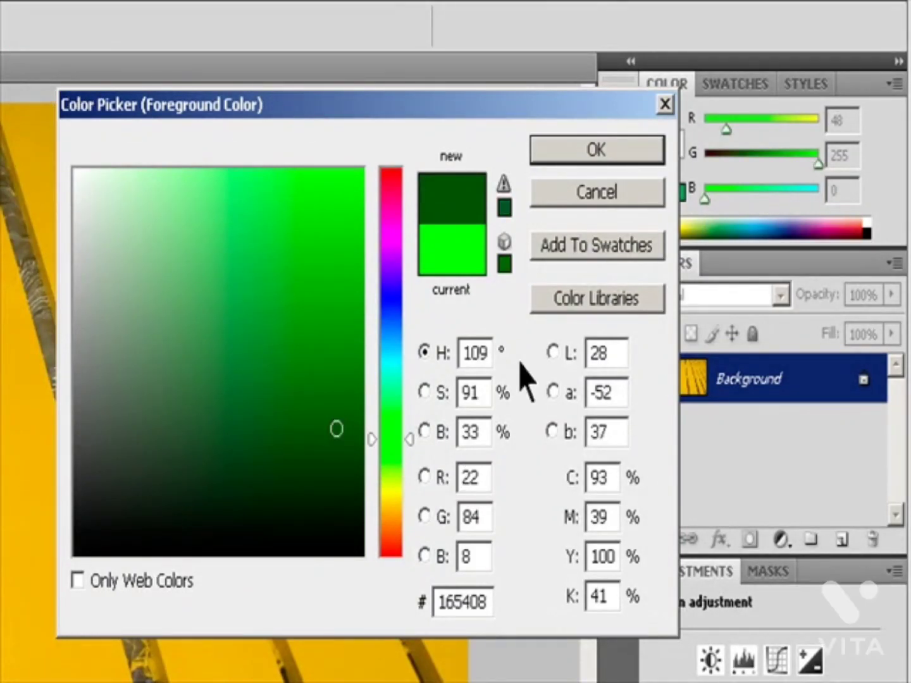
key("Return")
mouse_move(392, 272)
left_mouse_down()
mouse_move(387, 251)
mouse_move(373, 274)
mouse_move(320, 179)
mouse_move(332, 197)
mouse_move(315, 85)
mouse_move(334, 204)
mouse_move(301, 32)
mouse_move(333, 116)
mouse_move(391, 189)
mouse_move(380, 153)
left_mouse_up()
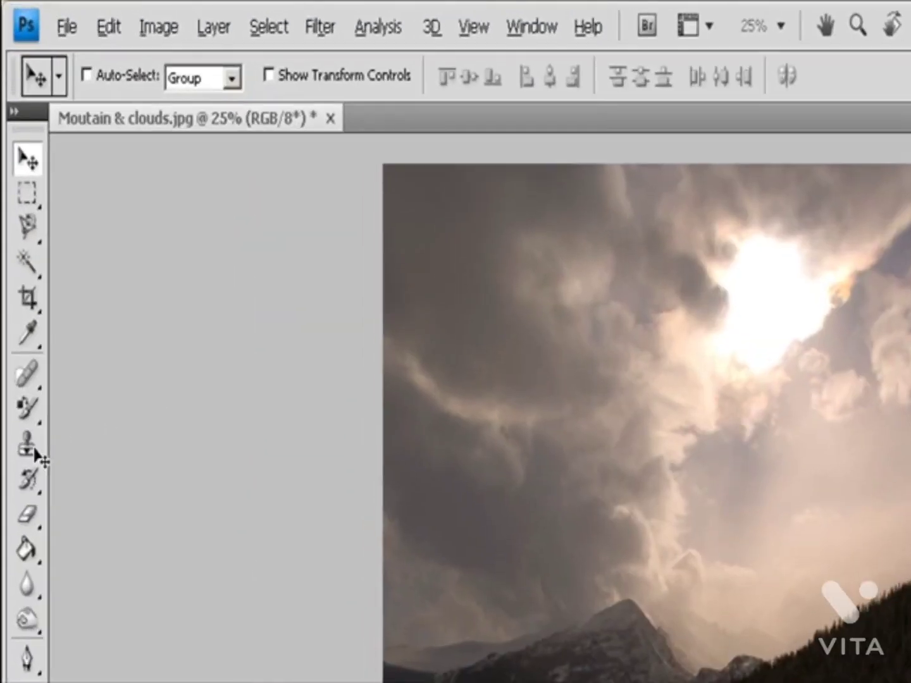
Step: Activate the Clone Stamp tool on the mountain and clouds photo with a soft 60 px brush, Normal mode and 100% opacity
left_click(16, 255)
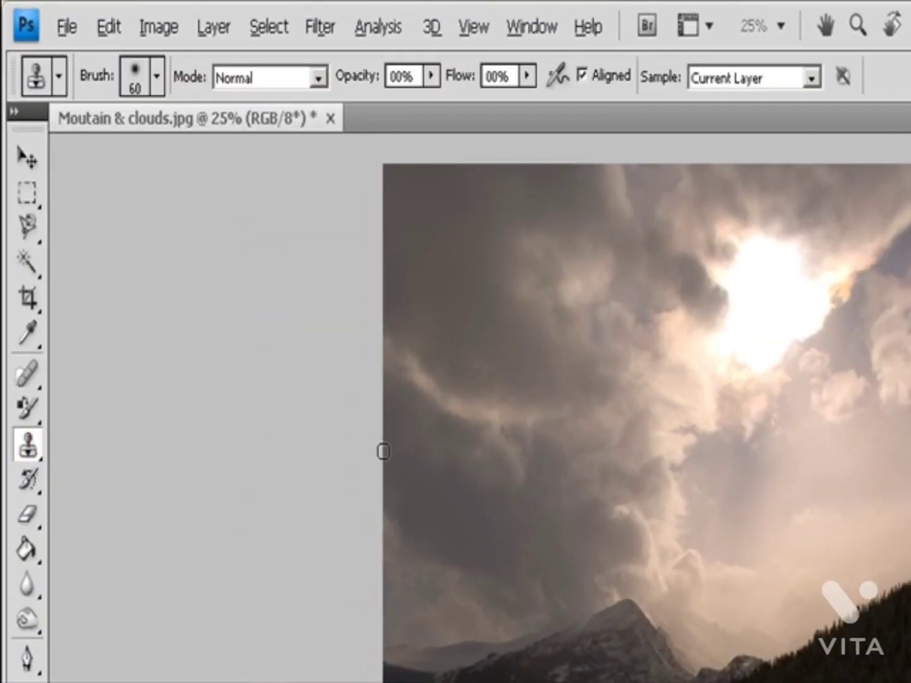
left_click(157, 77)
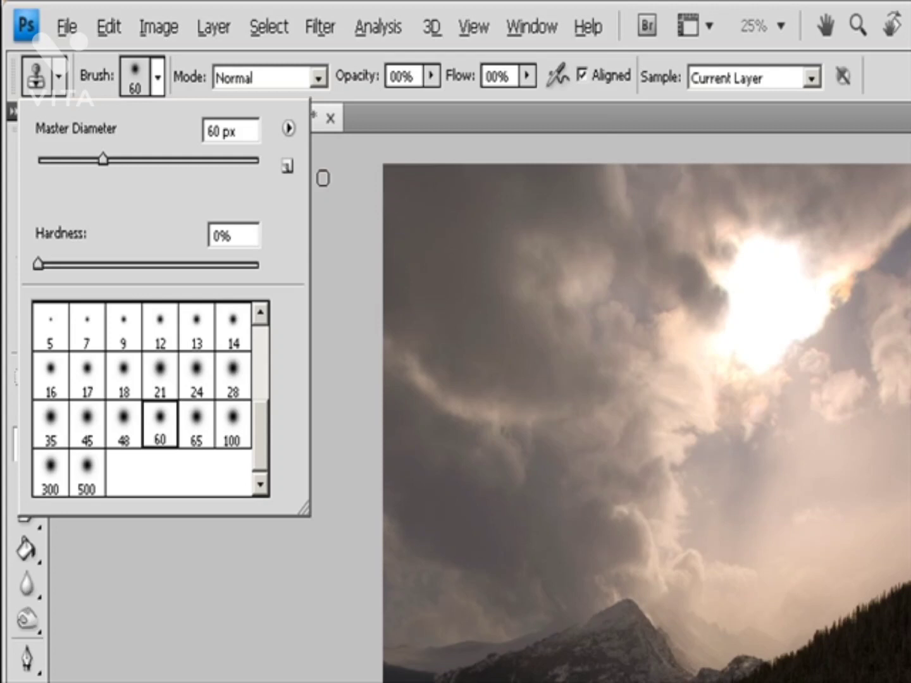
left_click(317, 76)
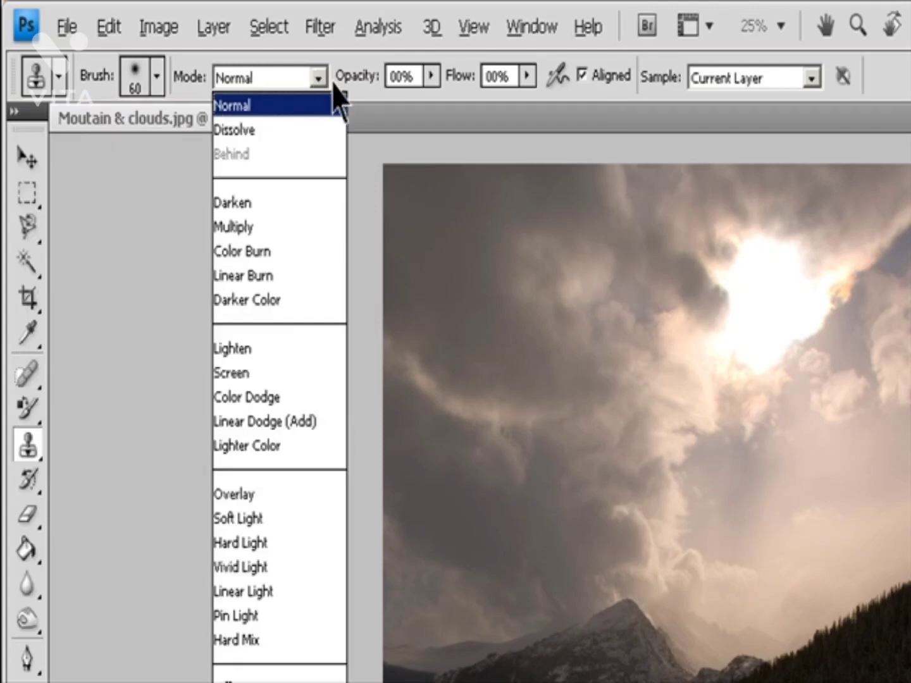
left_click(431, 76)
left_click(431, 77)
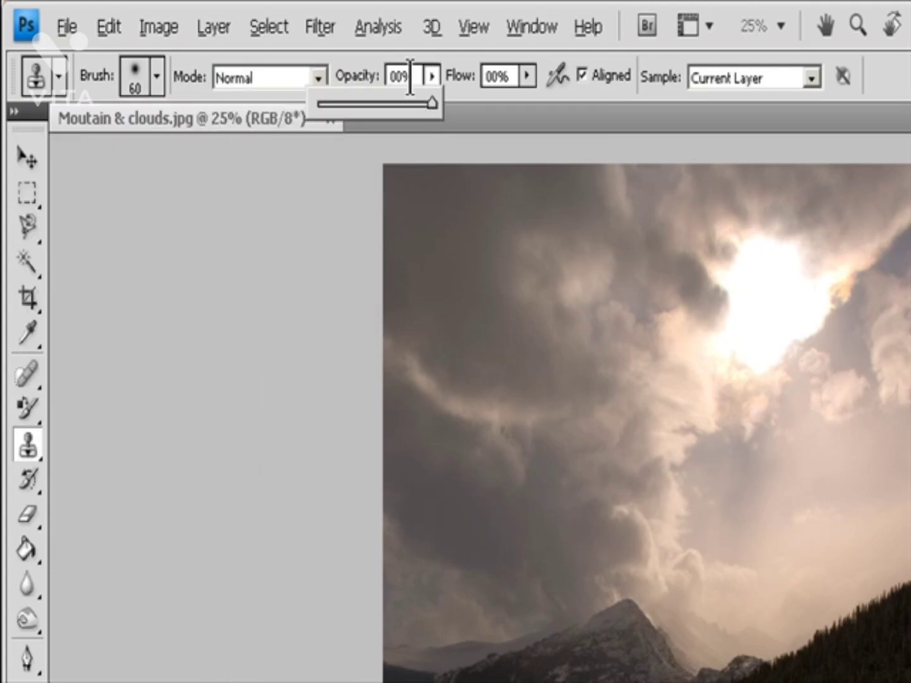
left_click(410, 77)
left_click(391, 72)
left_click(527, 77)
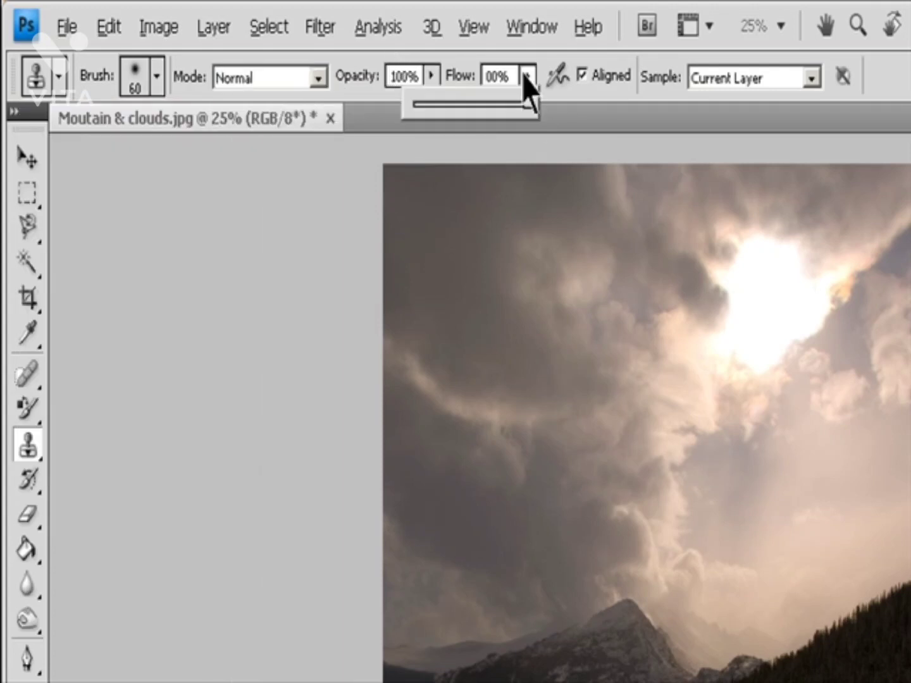
Step: Keep the Clone Stamp aligned and set it to sample from Current Layer
left_click(605, 75)
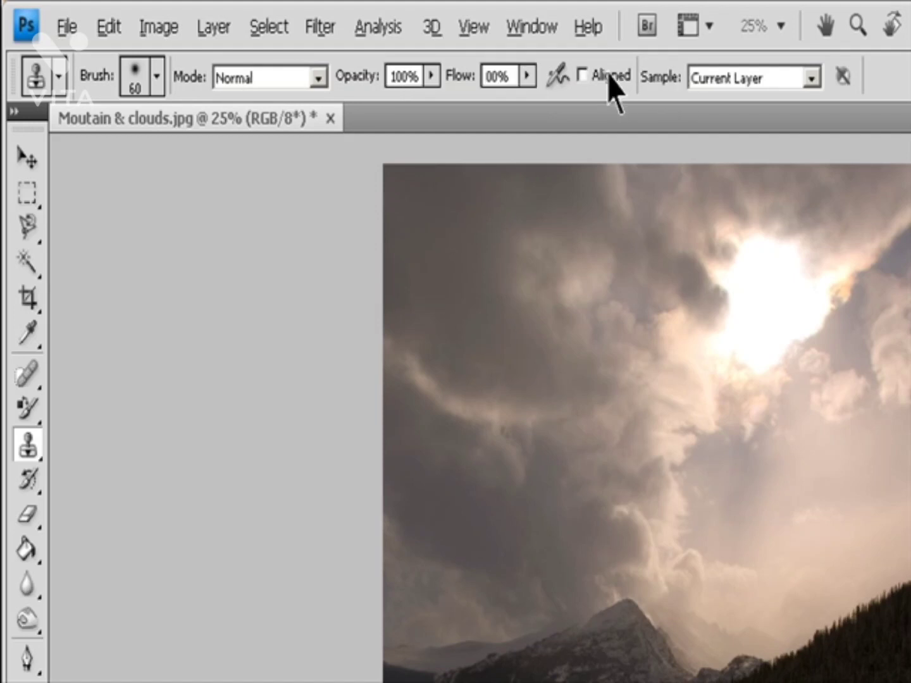
left_click(605, 76)
left_click(812, 80)
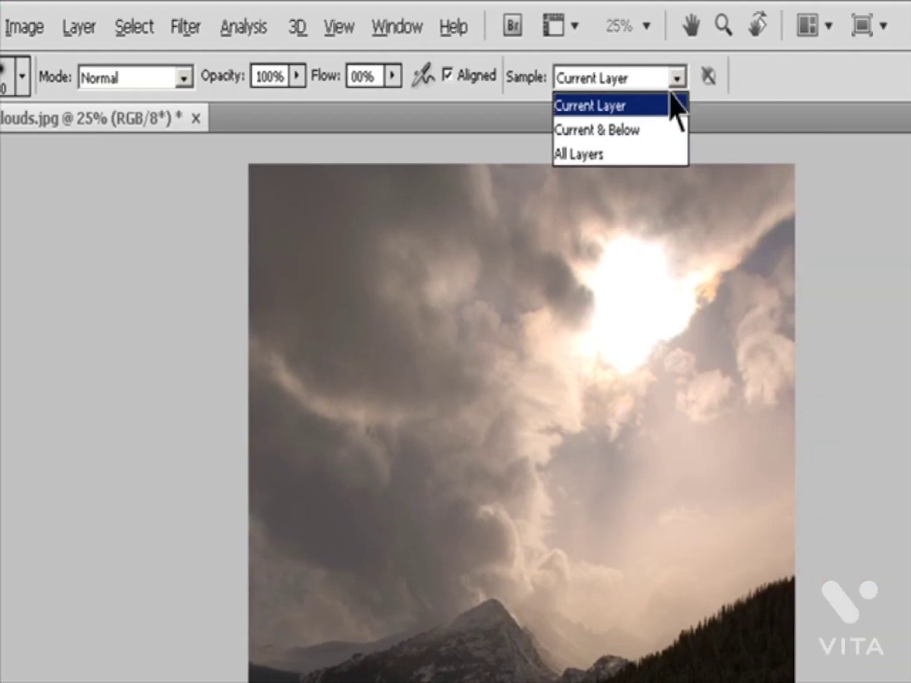
left_click(806, 107)
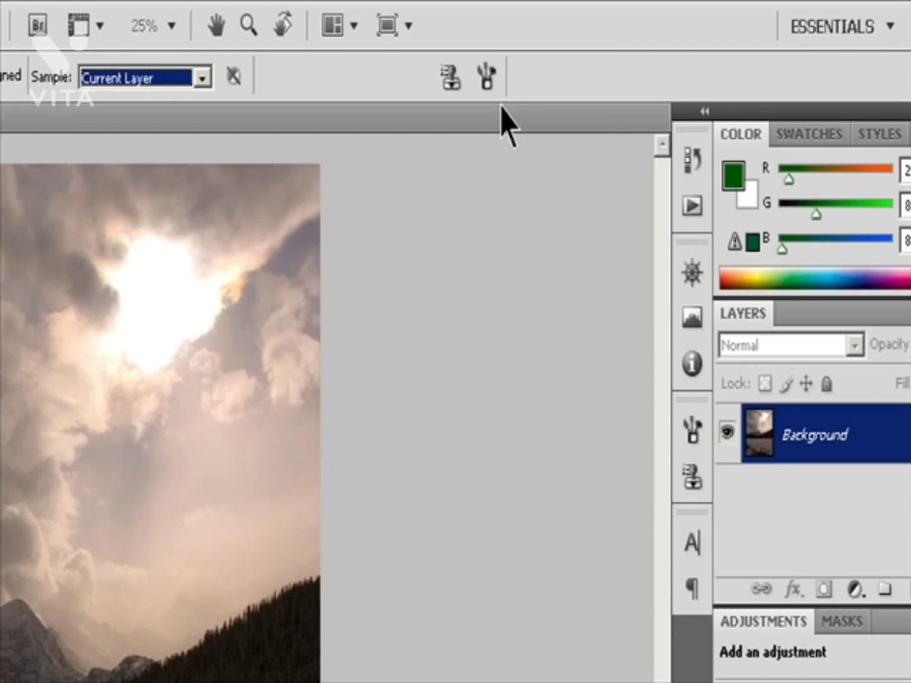
Step: Display the Clone Source settings, look at the brush presets, and activate the first clone source
left_click(453, 78)
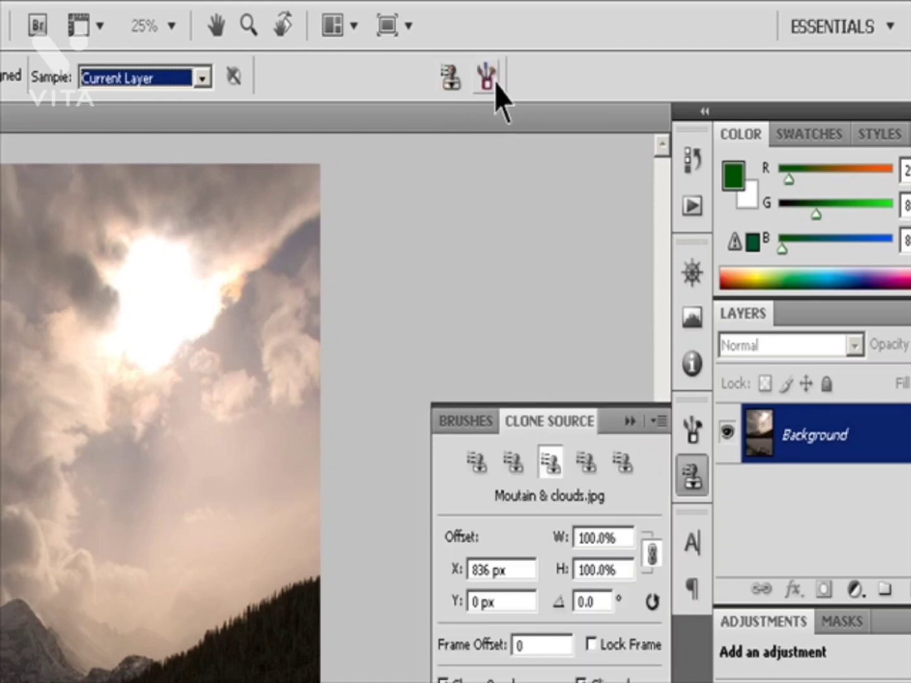
left_click(482, 78)
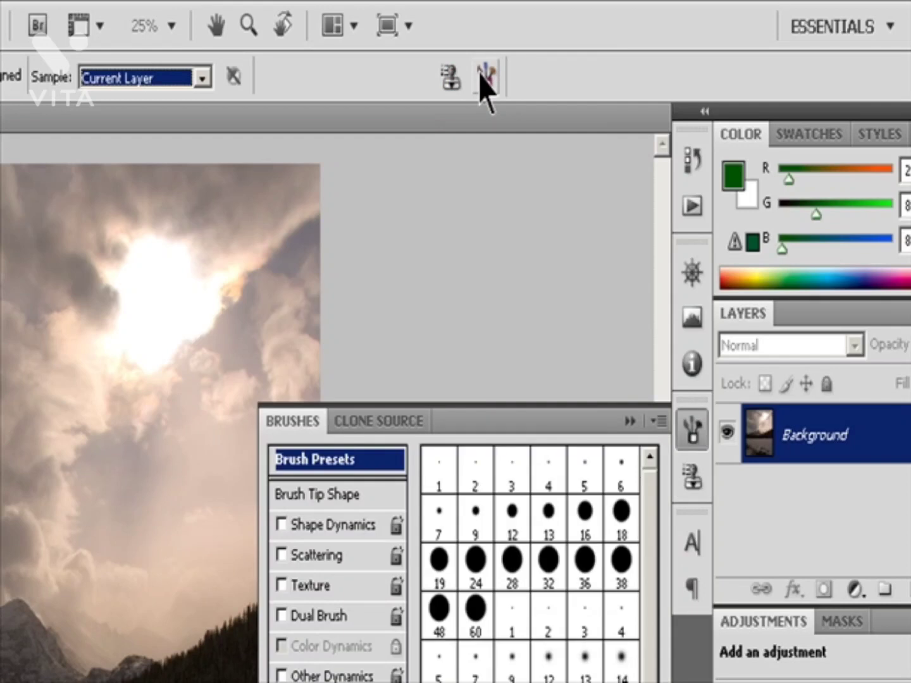
left_click(452, 77)
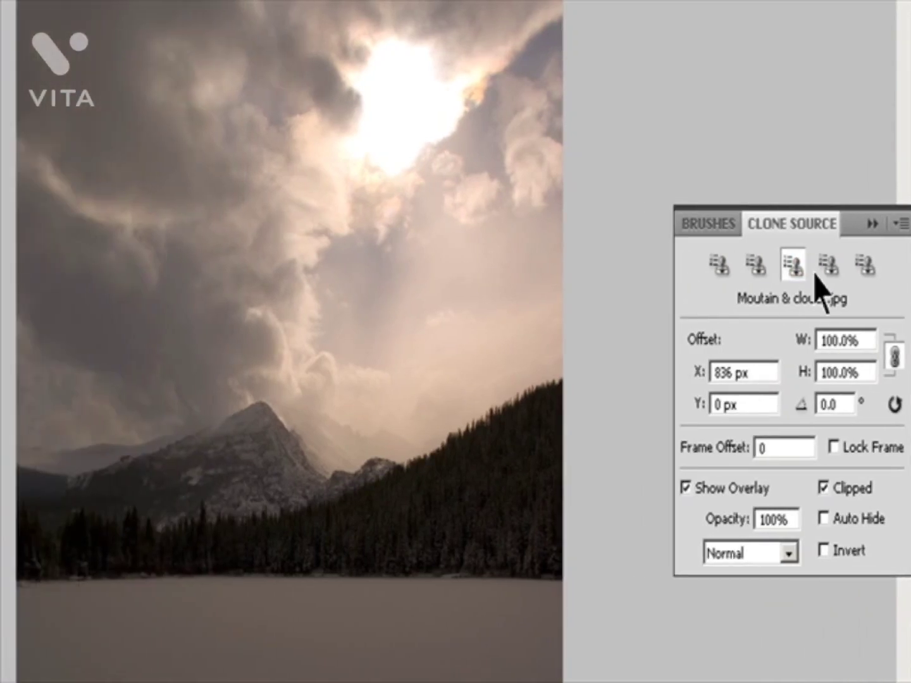
left_click(717, 264)
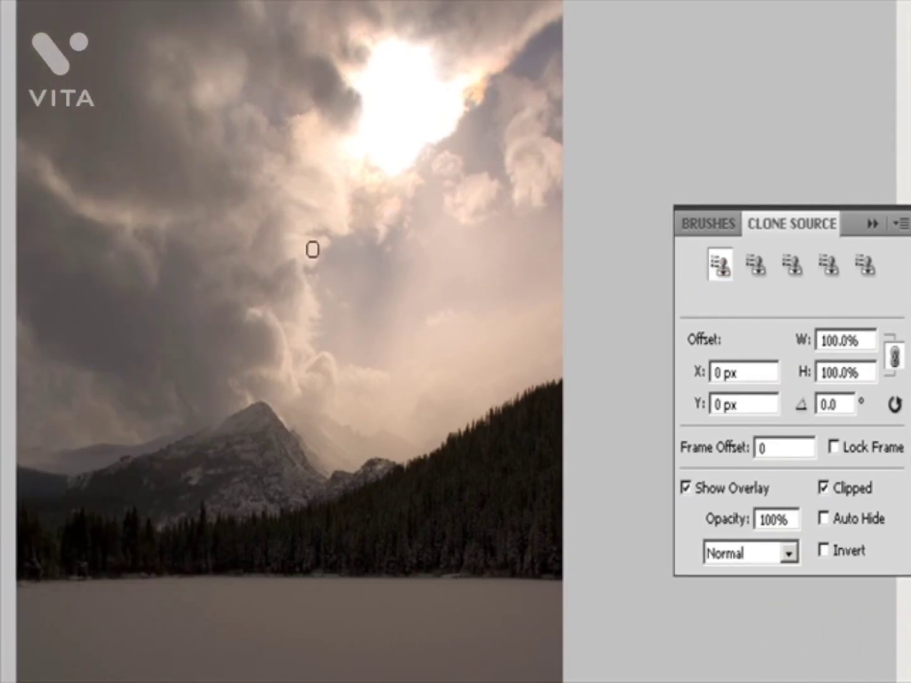
Step: Clone dark and light clouds sampled from the middle of the sky into the area below and beside the sun
left_click(277, 253, "alt")
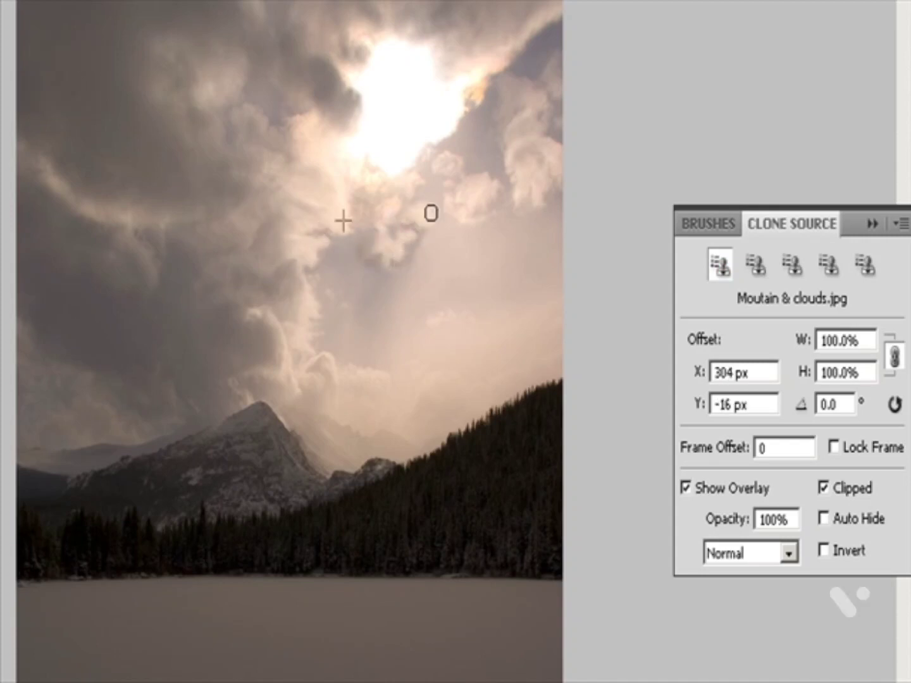
left_click(258, 303, "alt")
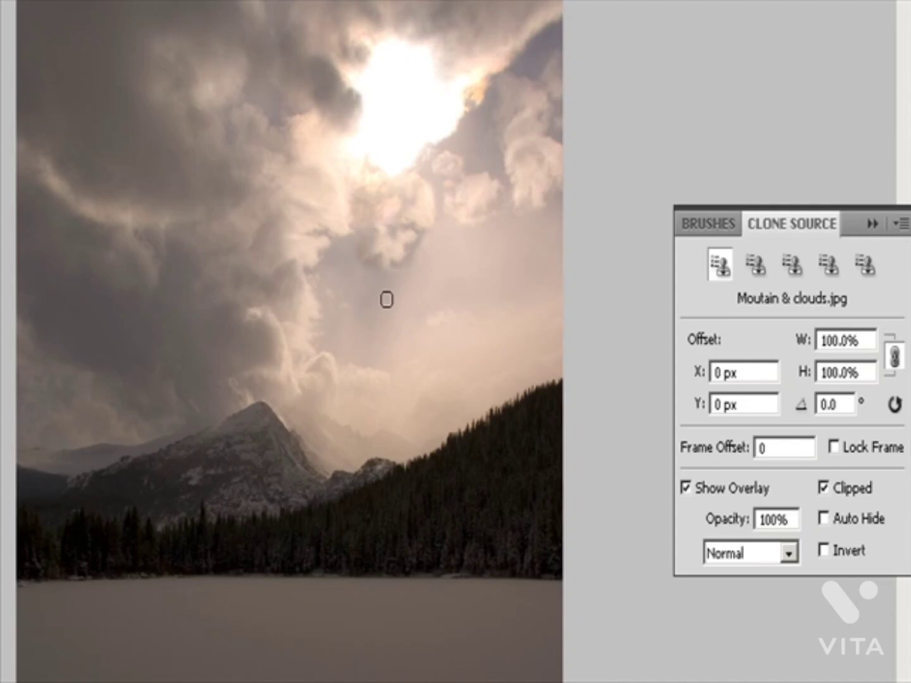
mouse_move(419, 264)
left_mouse_down()
mouse_move(434, 236)
mouse_move(445, 243)
mouse_move(446, 222)
left_mouse_up()
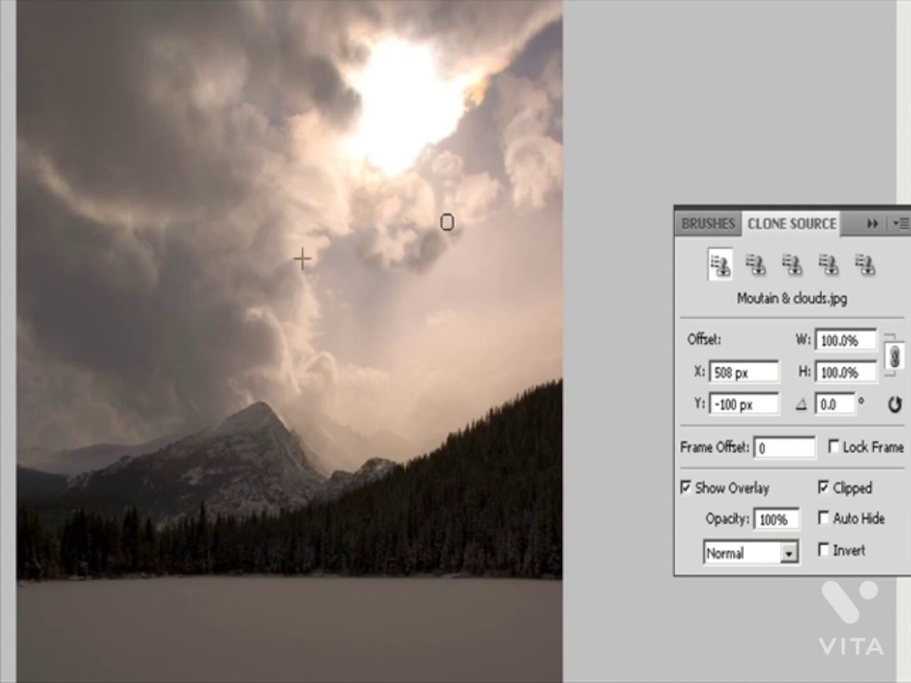
left_click(250, 312, "alt")
mouse_move(498, 135)
left_mouse_down()
mouse_move(464, 155)
mouse_move(464, 144)
left_mouse_up()
Step: Clone sampled clouds over the blue sky patch between the sun and the photo's upper right edge
left_click(256, 167, "alt")
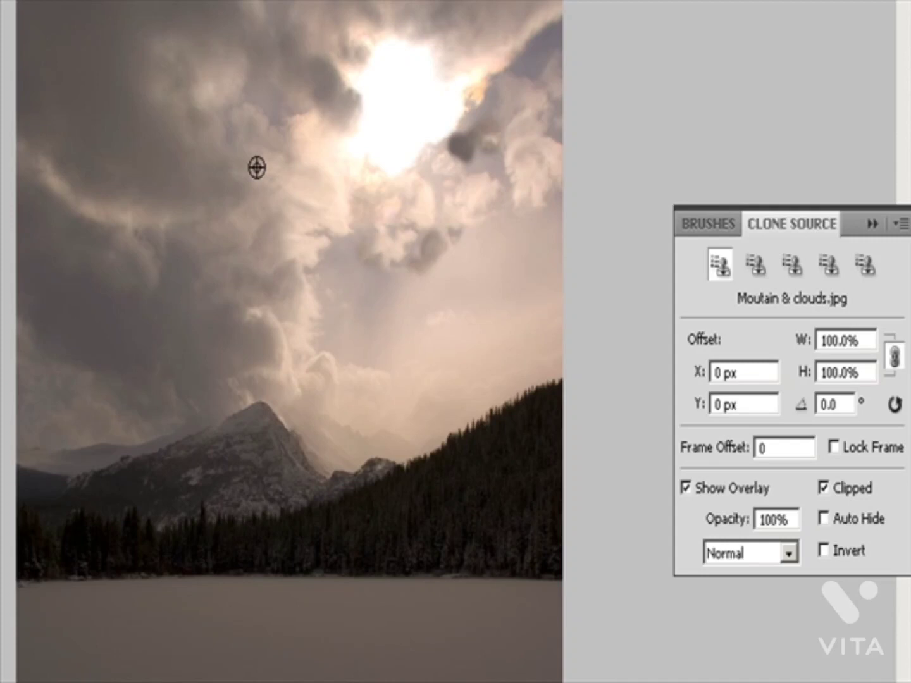
mouse_move(478, 134)
left_mouse_down()
mouse_move(492, 146)
mouse_move(458, 156)
mouse_move(488, 146)
mouse_move(487, 116)
mouse_move(512, 122)
mouse_move(504, 92)
mouse_move(470, 142)
mouse_move(542, 28)
mouse_move(561, 45)
mouse_move(543, 40)
mouse_move(566, 47)
left_mouse_up()
left_click(484, 38, "alt")
left_click(538, 14, "alt")
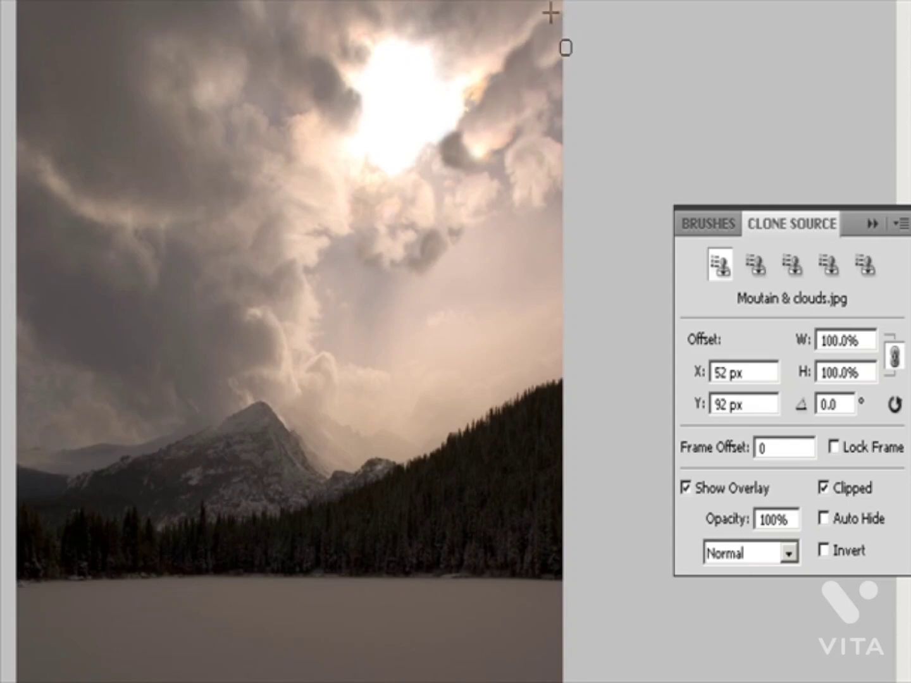
Step: Touch up the cloned clouds just below and beside the sun using nearby light cloud samples
left_click(519, 156, "alt")
mouse_move(490, 145)
left_mouse_down()
mouse_move(479, 184)
mouse_move(498, 182)
mouse_move(512, 209)
mouse_move(505, 172)
left_mouse_up()
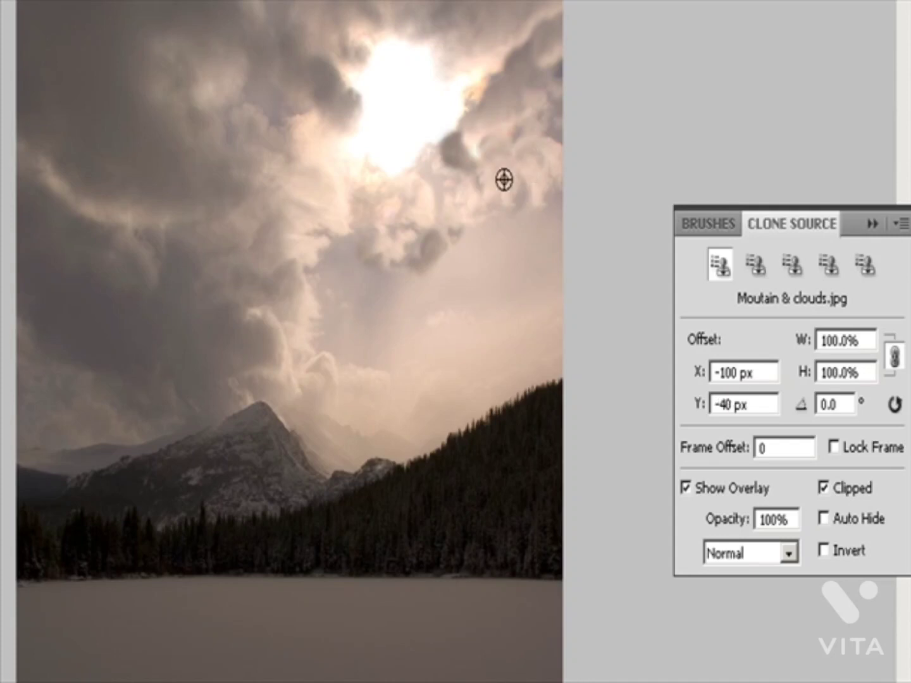
left_click(459, 203, "alt")
mouse_move(451, 180)
left_mouse_down()
mouse_move(412, 204)
mouse_move(441, 201)
mouse_move(440, 191)
mouse_move(438, 232)
mouse_move(418, 168)
mouse_move(447, 174)
left_mouse_up()
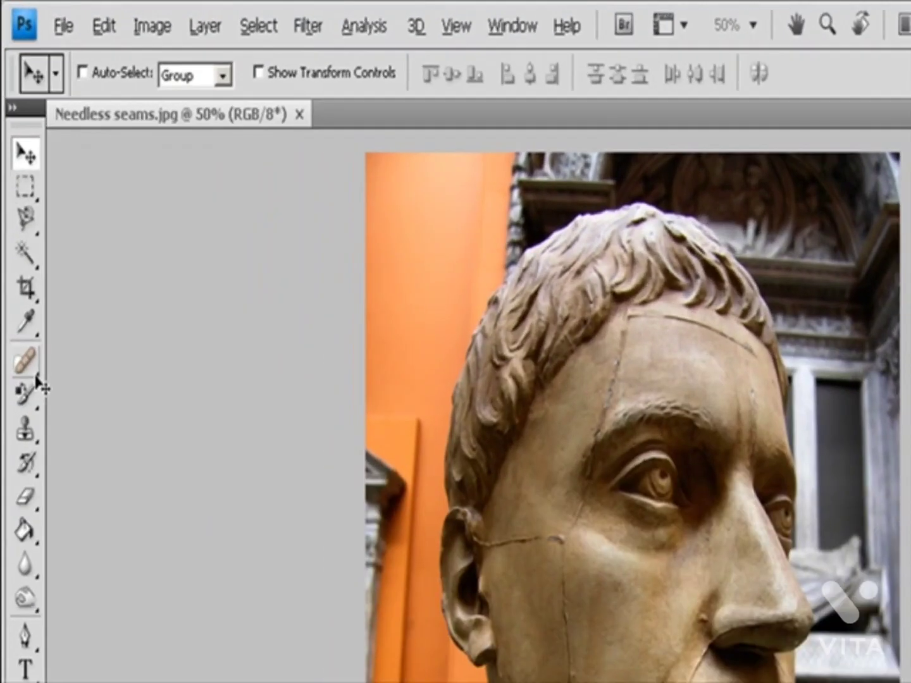
Step: Activate the Healing Brush tool on the stone head photo with a 19 px brush in Normal mode
left_click(22, 222)
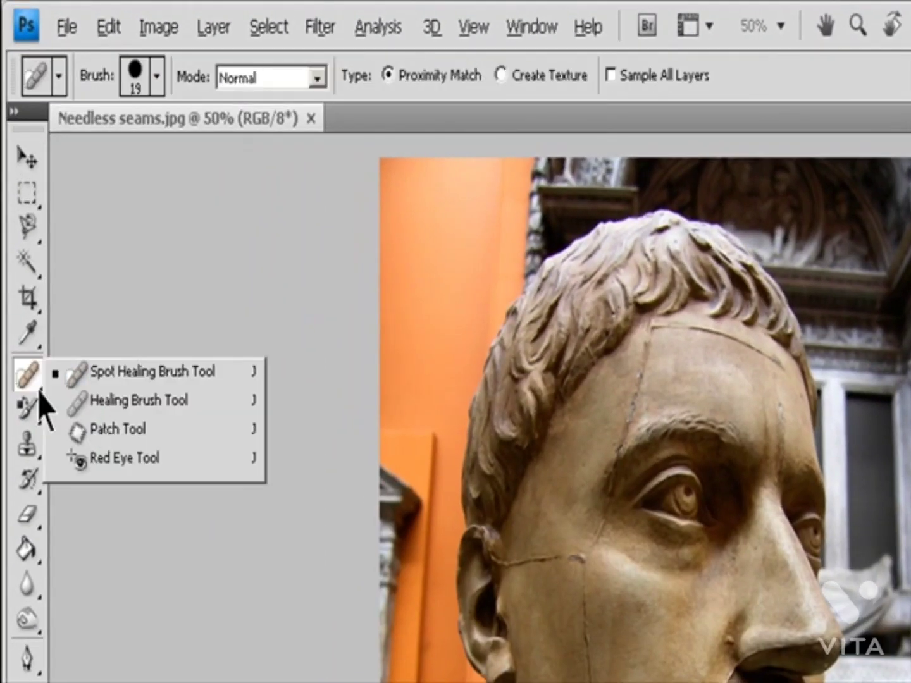
left_click(142, 405)
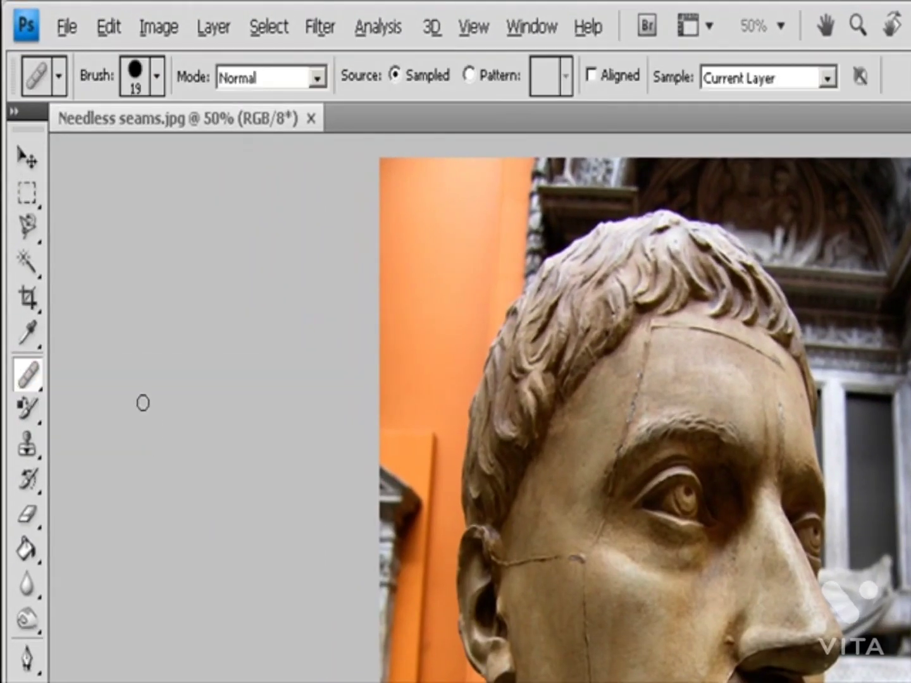
left_click(157, 76)
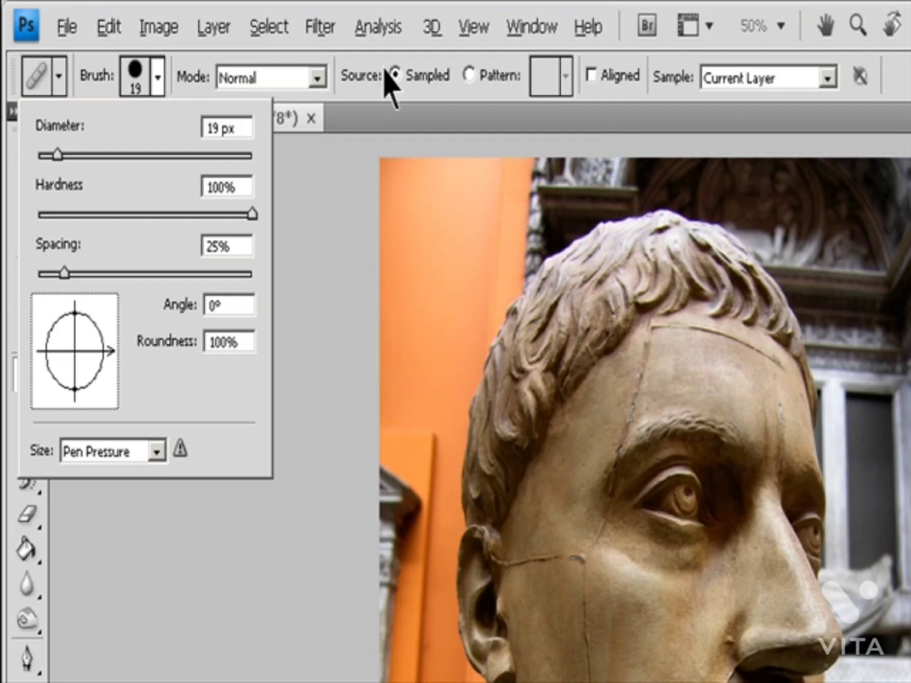
left_click(317, 78)
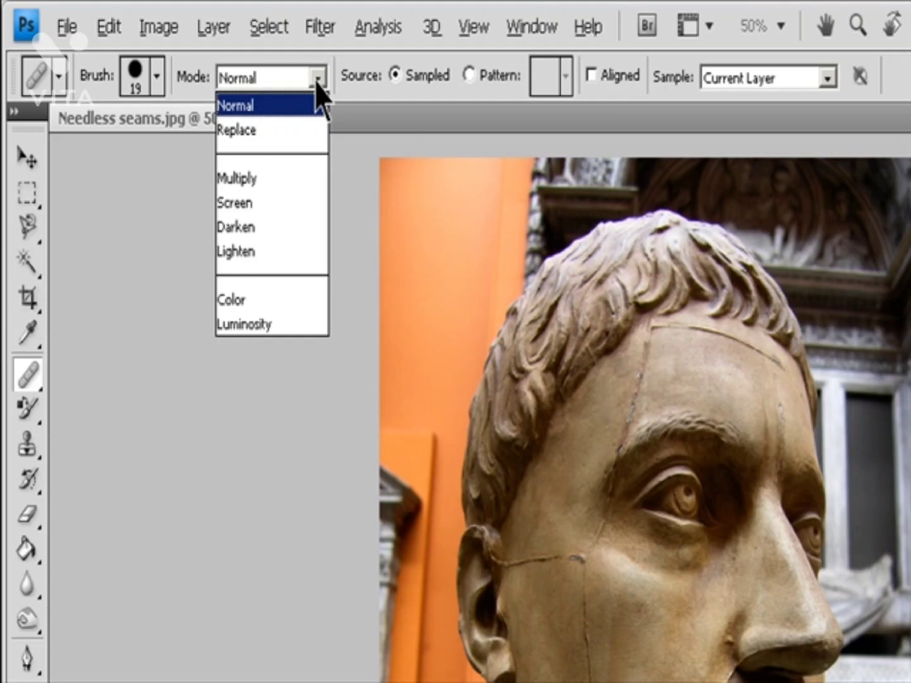
left_click(448, 95)
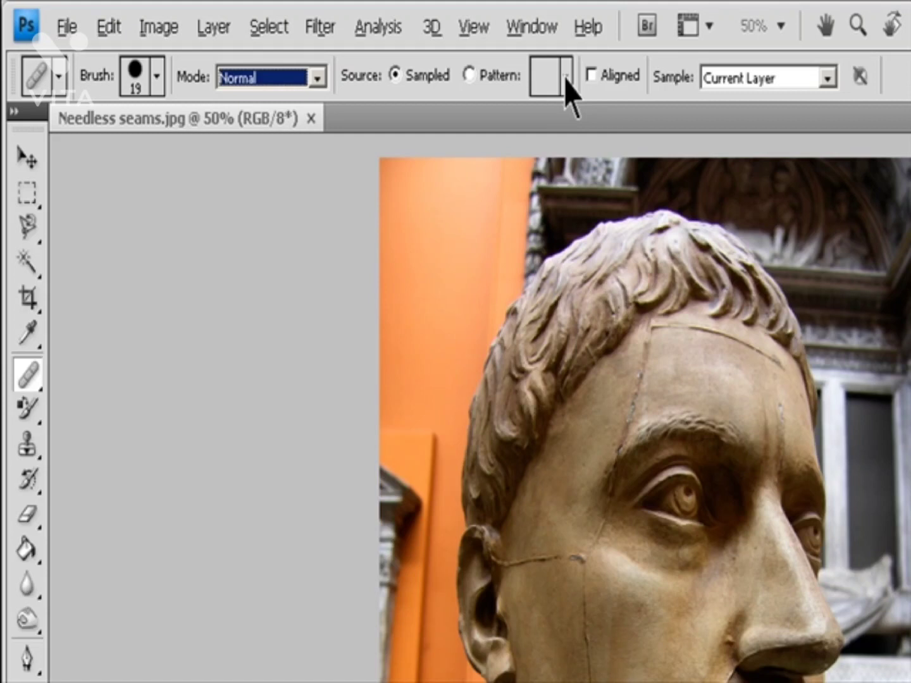
Step: Examine the Healing Brush's Aligned and Sample options
left_click(591, 75)
left_click(591, 75)
left_click(826, 79)
left_click(825, 78)
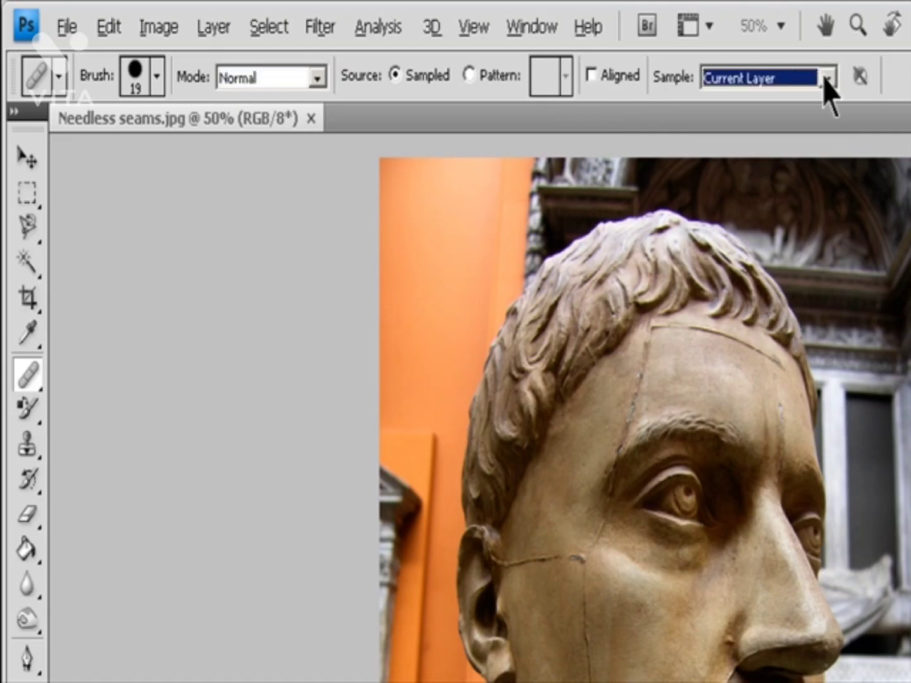
key("Escape")
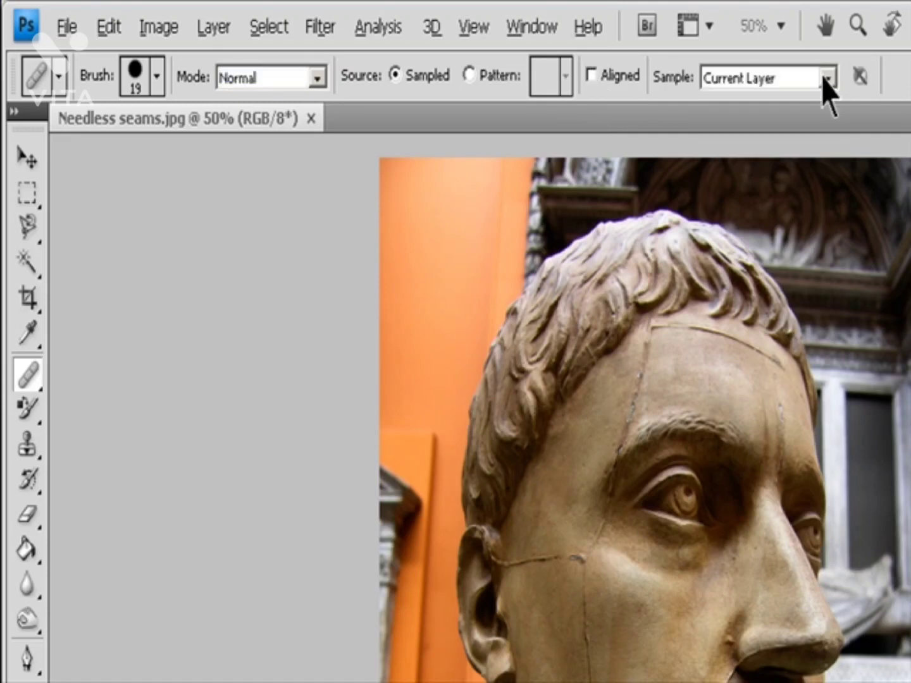
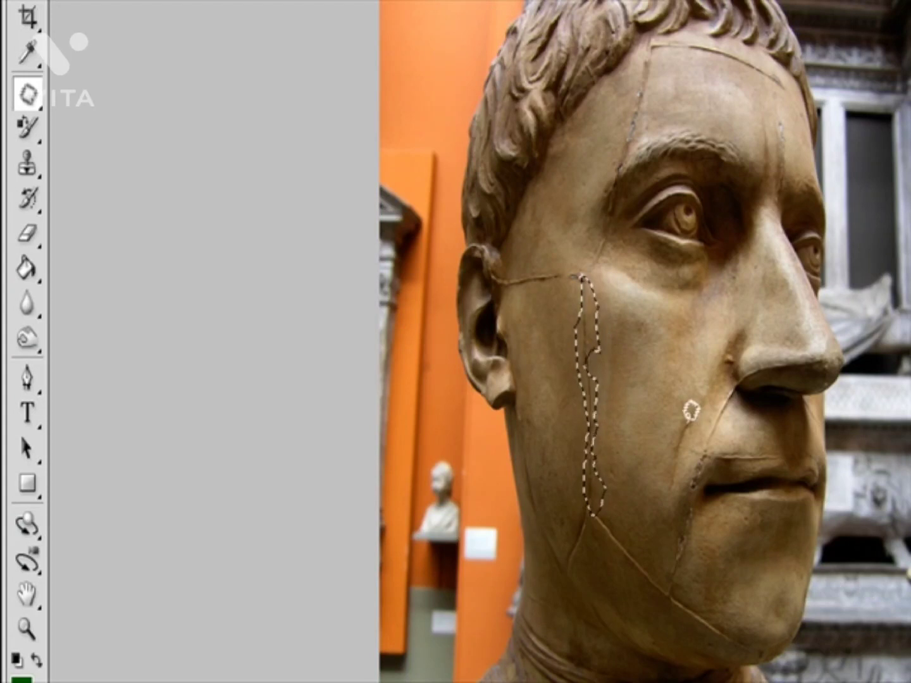
Step: Try reshaping narrow Patch tool selections along the stone head's vertical cheek seam and patching with them, and deselect
mouse_move(600, 316)
left_mouse_down()
mouse_move(612, 360)
mouse_move(596, 400)
left_mouse_up()
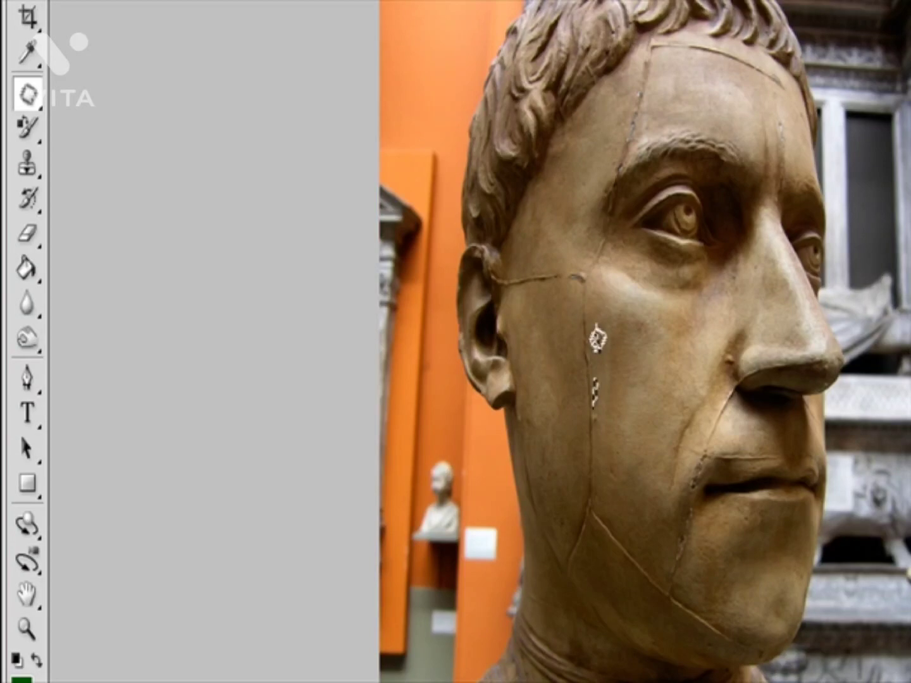
left_click_drag(596, 341, 584, 348)
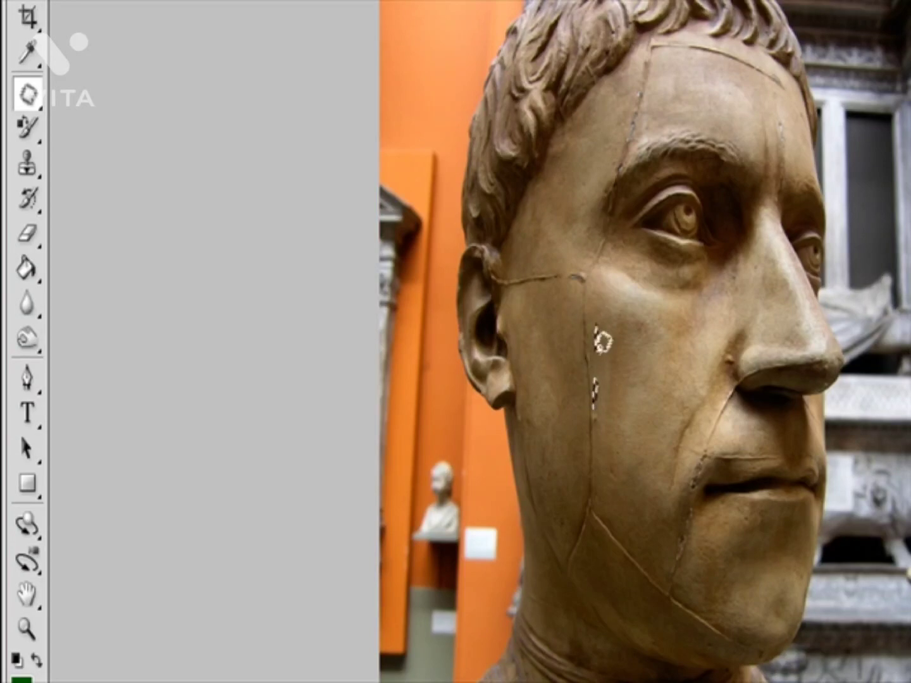
mouse_move(620, 324)
left_mouse_down()
mouse_move(643, 407)
mouse_move(651, 359)
mouse_move(638, 329)
mouse_move(626, 318)
mouse_move(618, 327)
mouse_move(615, 366)
mouse_move(591, 361)
mouse_move(590, 328)
left_mouse_up()
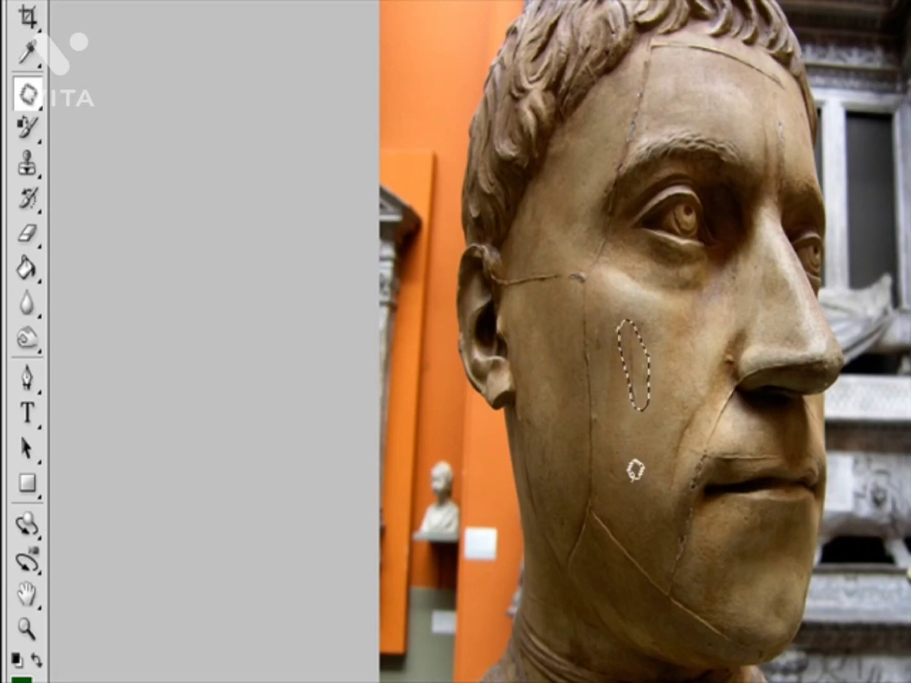
key("ctrl+d")
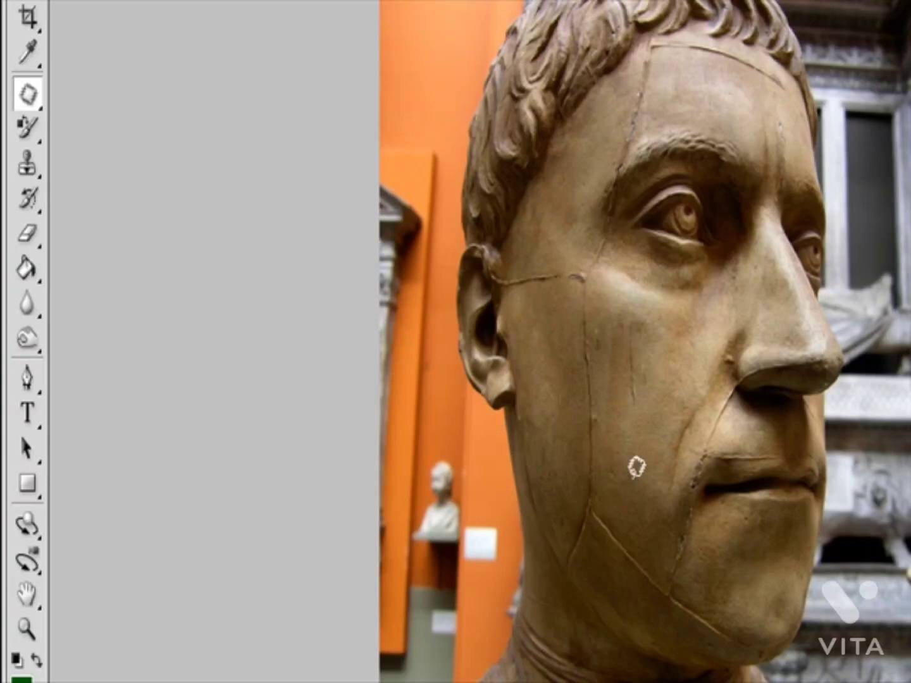
Step: Try patching an outlined cheek area using the seam's upper end, and outline that part of the seam to patch it with clean cheek texture
mouse_move(640, 358)
left_mouse_down()
mouse_move(616, 458)
mouse_move(644, 468)
mouse_move(651, 391)
mouse_move(636, 352)
left_mouse_up()
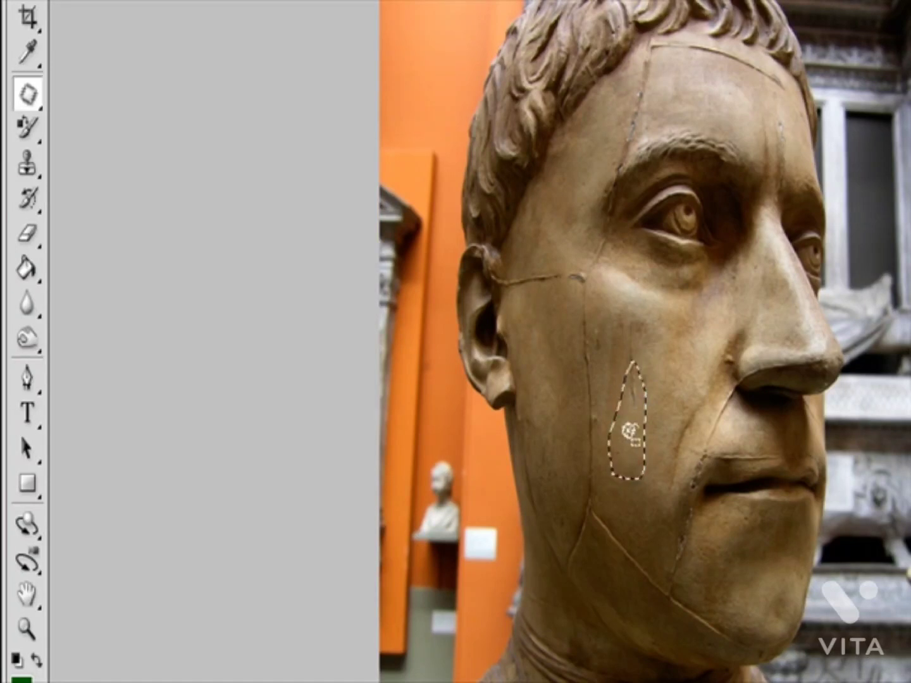
left_click_drag(633, 430, 576, 313)
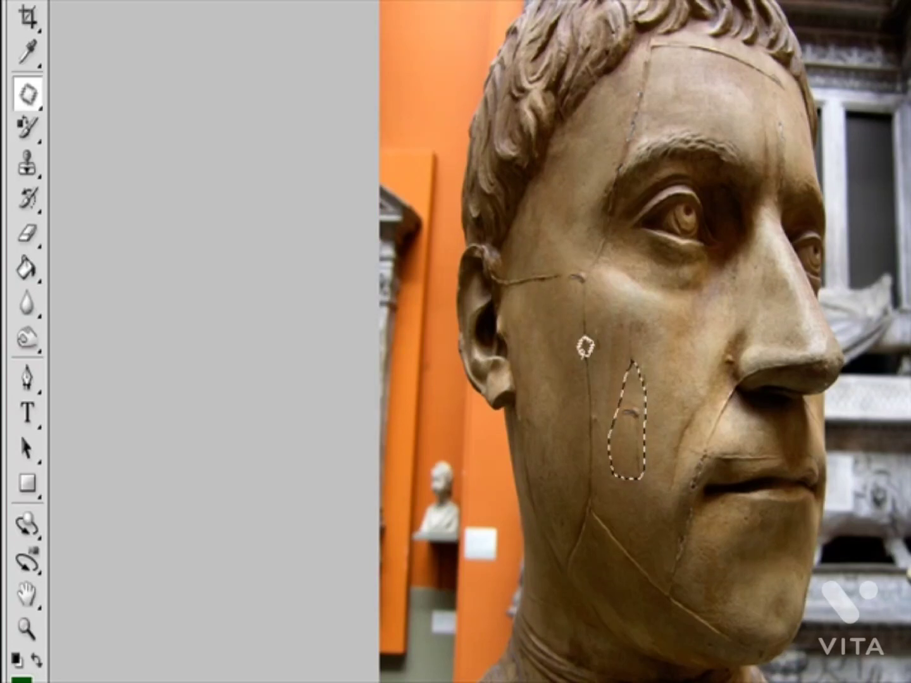
mouse_move(567, 254)
left_mouse_down()
mouse_move(597, 375)
mouse_move(614, 354)
mouse_move(595, 255)
mouse_move(569, 254)
left_mouse_up()
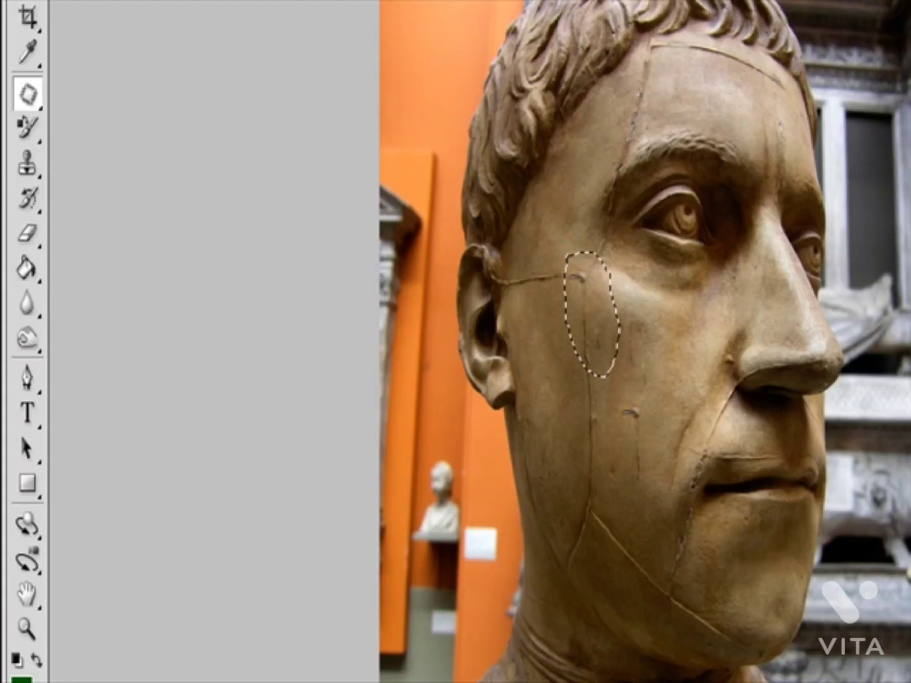
left_click_drag(600, 326, 657, 406)
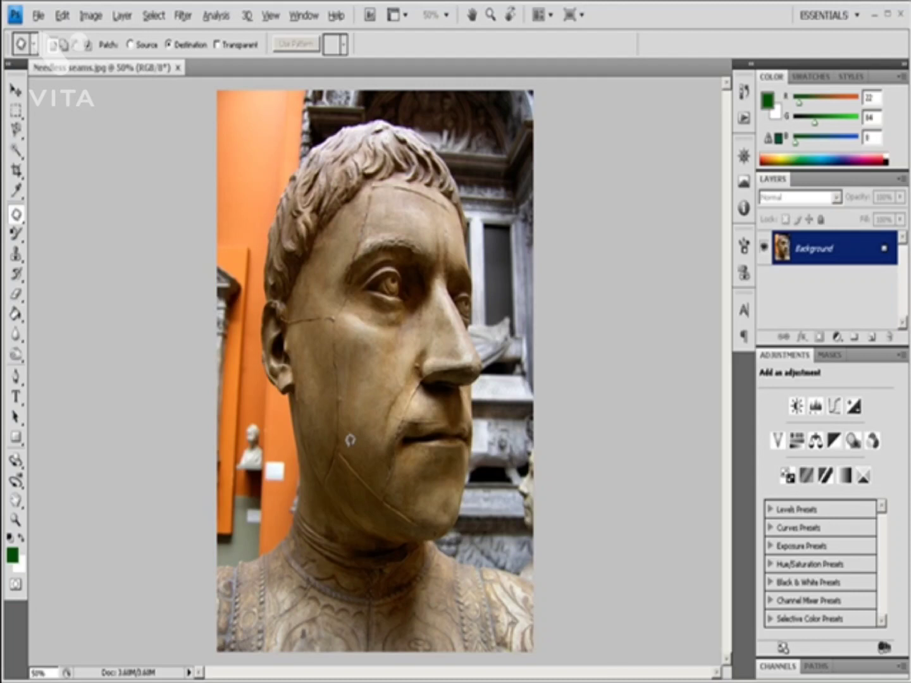
Step: Outline the vertical cheek seam with the Patch tool in Destination mode and fill the selection with the current pattern
mouse_move(350, 440)
left_mouse_down()
mouse_move(325, 389)
mouse_move(334, 306)
mouse_move(359, 333)
mouse_move(353, 439)
left_mouse_up()
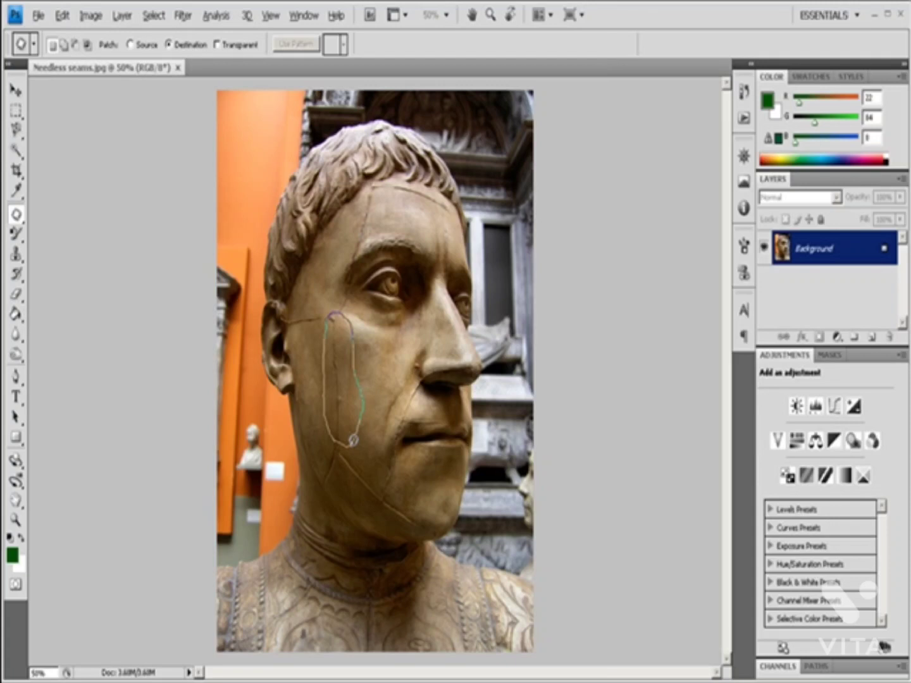
left_click_drag(354, 441, 353, 439)
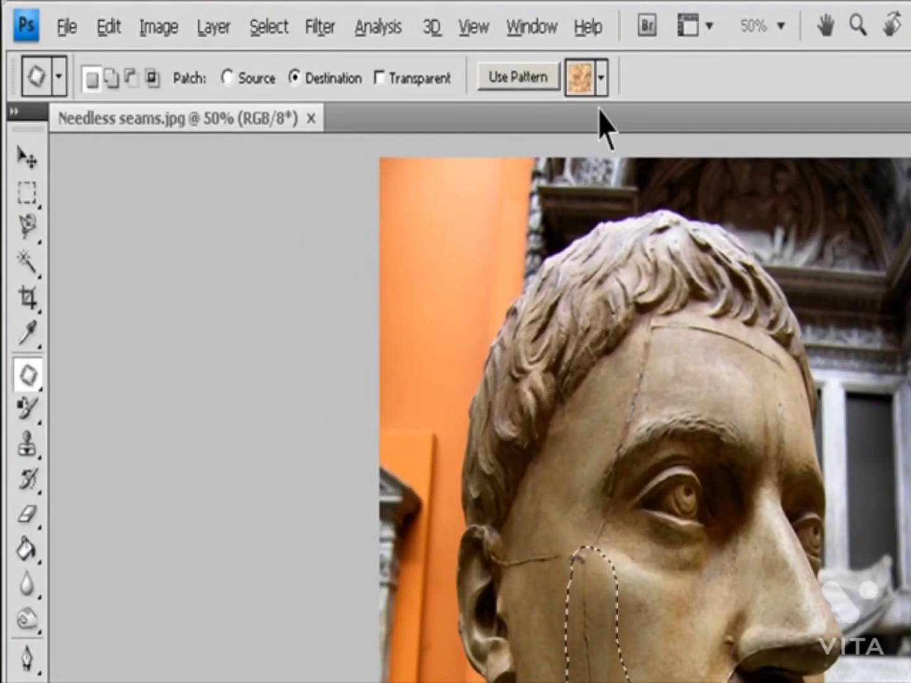
left_click(532, 77)
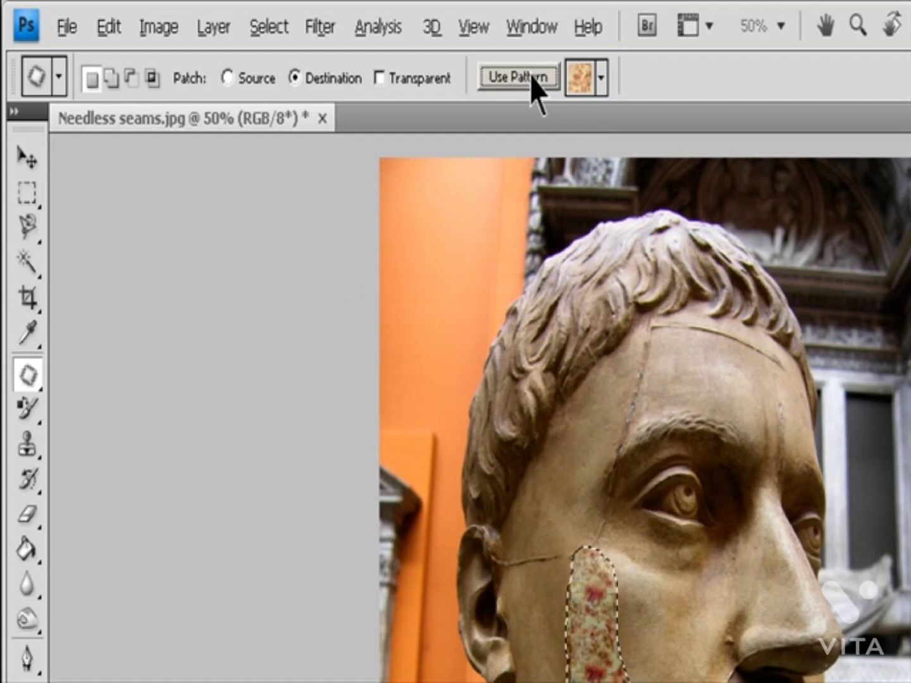
Step: Choose the blue bubbles pattern, apply it to the cheek selection, and deselect
left_click(601, 78)
left_click(473, 145)
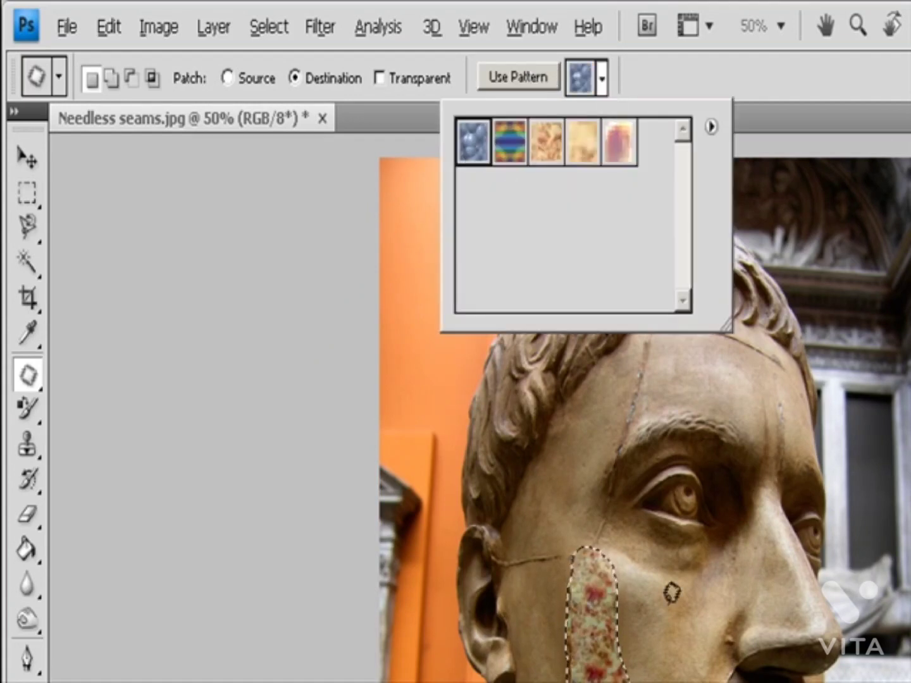
left_click(519, 78)
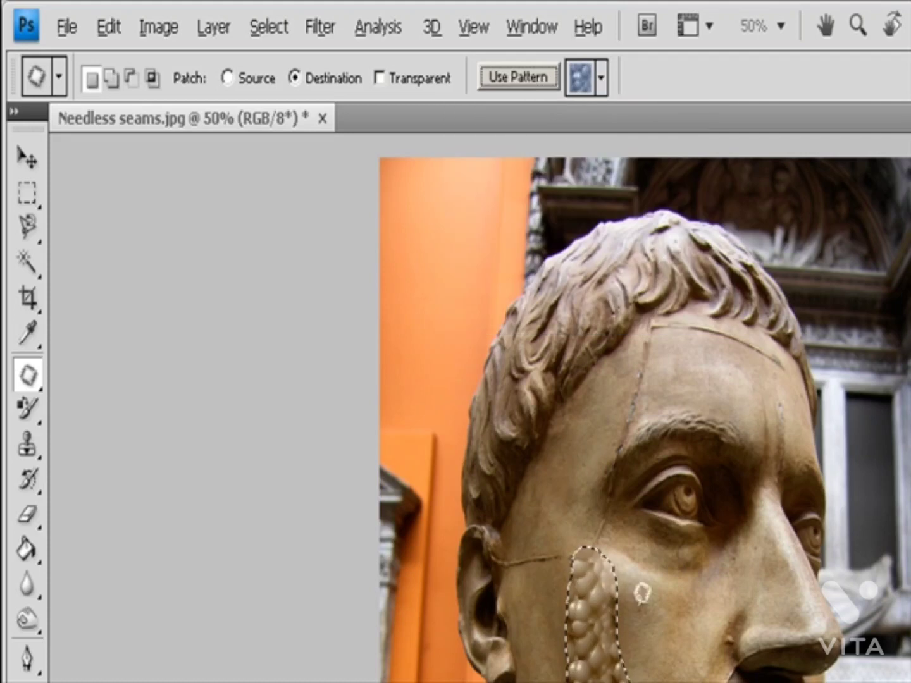
key("ctrl+d")
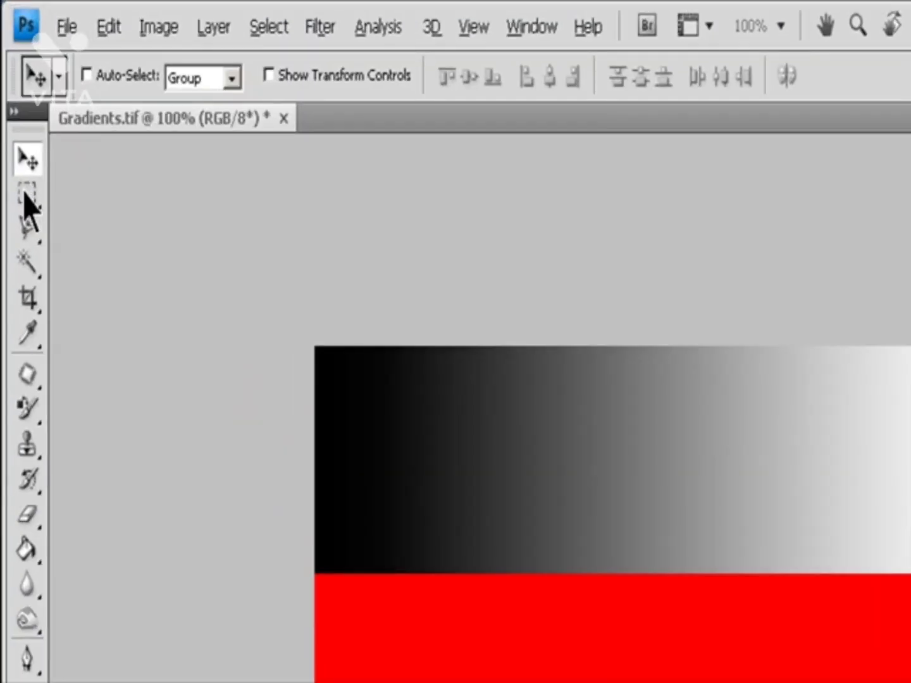
Step: Activate the Rectangular Marquee tool for Gradients.tif, try its selection modes, and return to New Selection
left_click(26, 195)
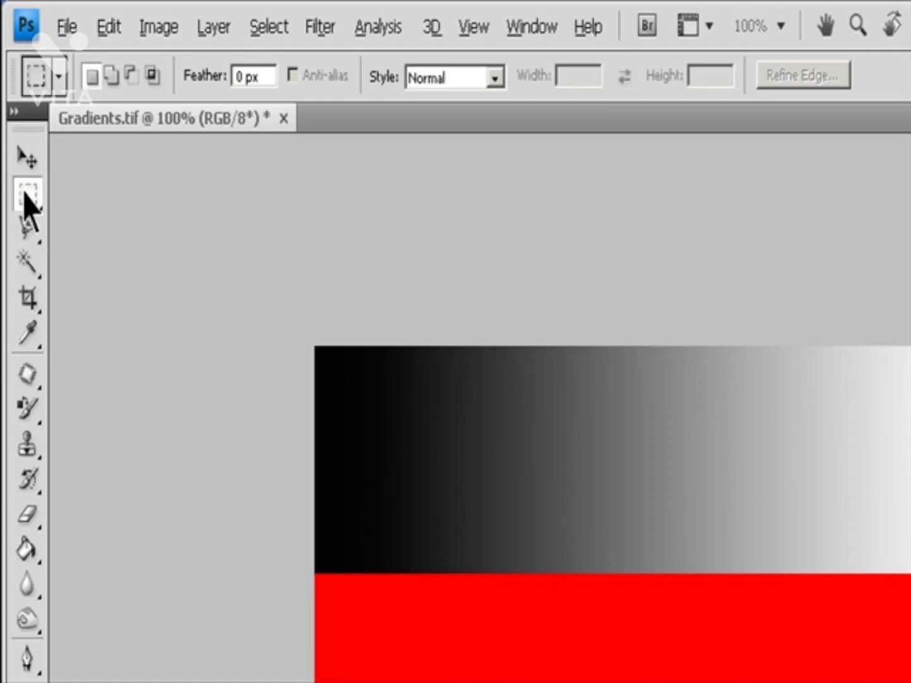
right_click(25, 195)
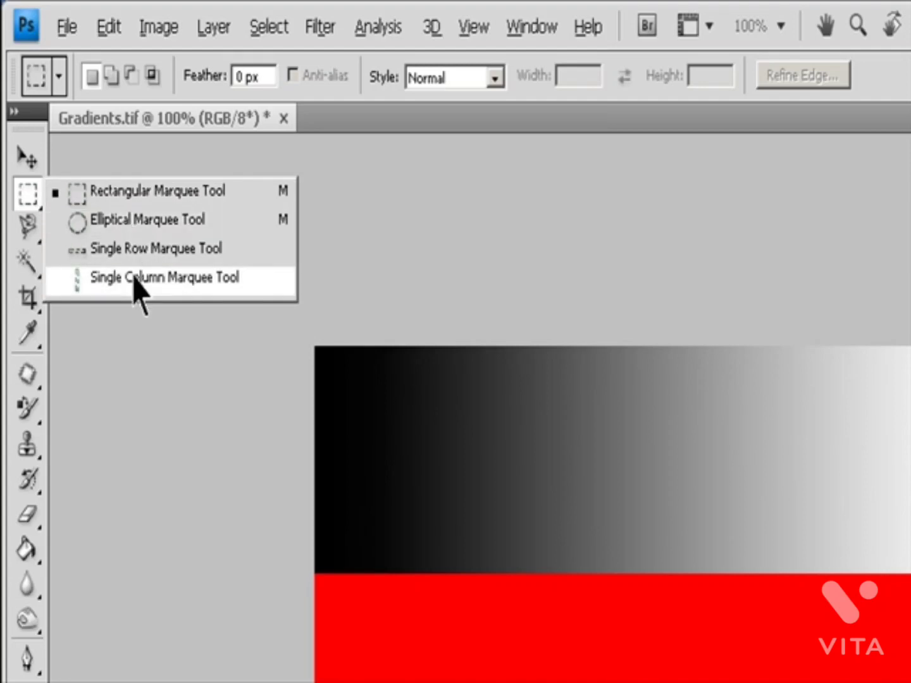
left_click(145, 191)
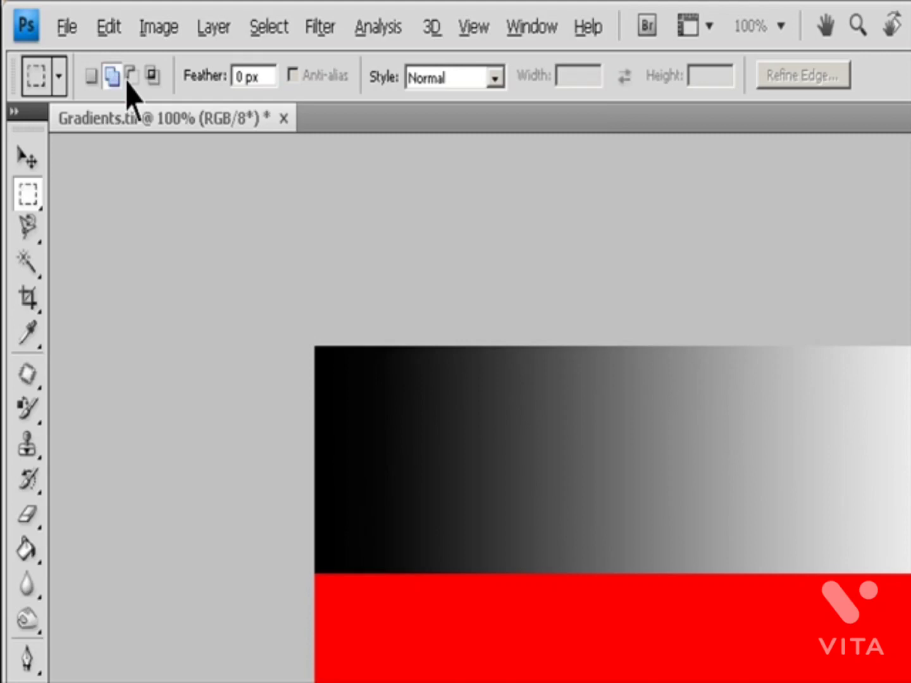
left_click(154, 78)
left_click(92, 77)
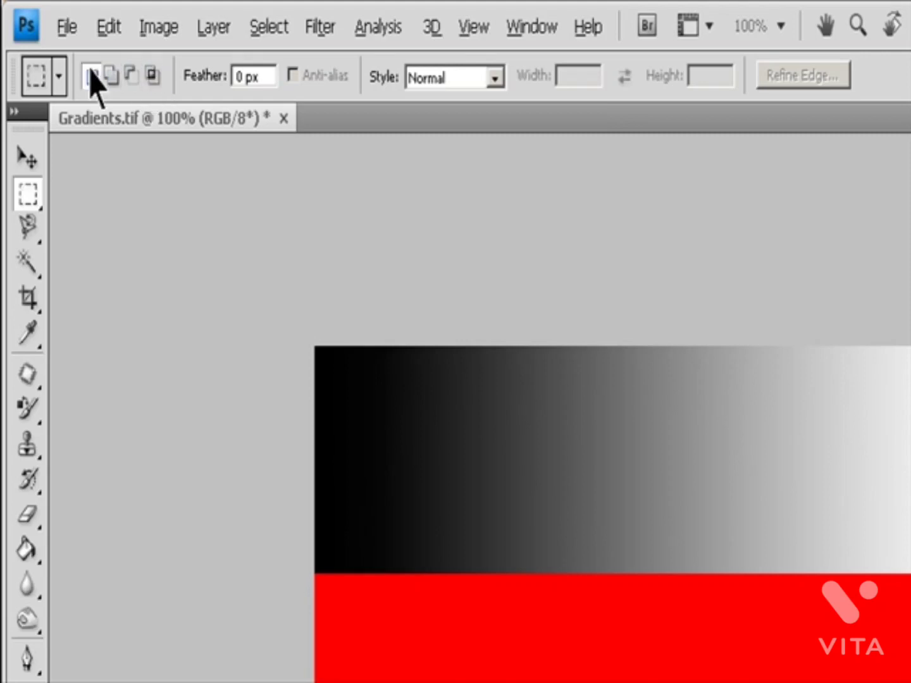
Step: Set the marquee style to Fixed Ratio with a width of 2, and swap width and height back and forth
left_click(258, 79)
left_click(488, 80)
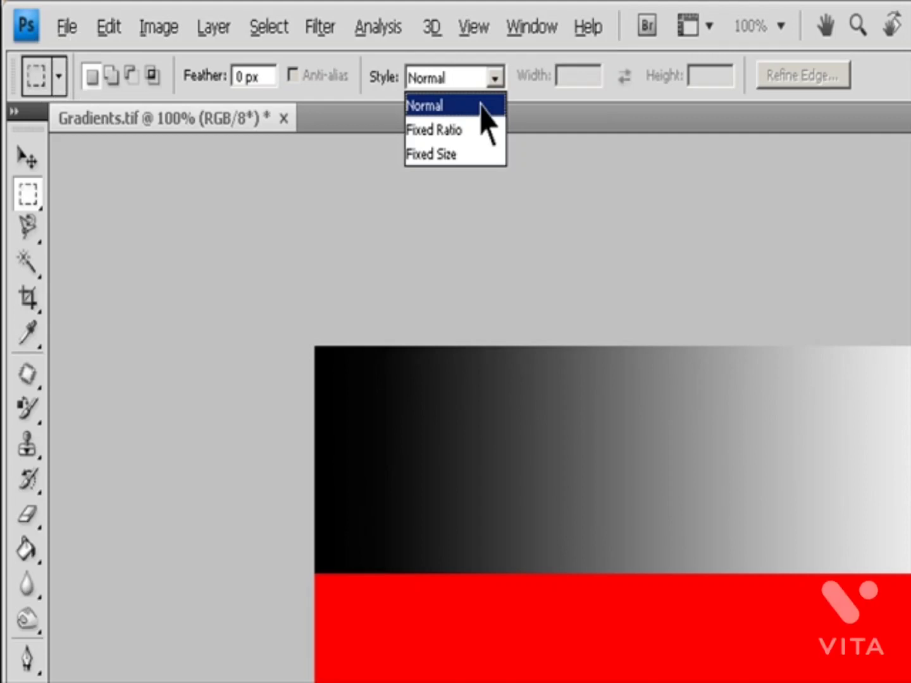
left_click(477, 132)
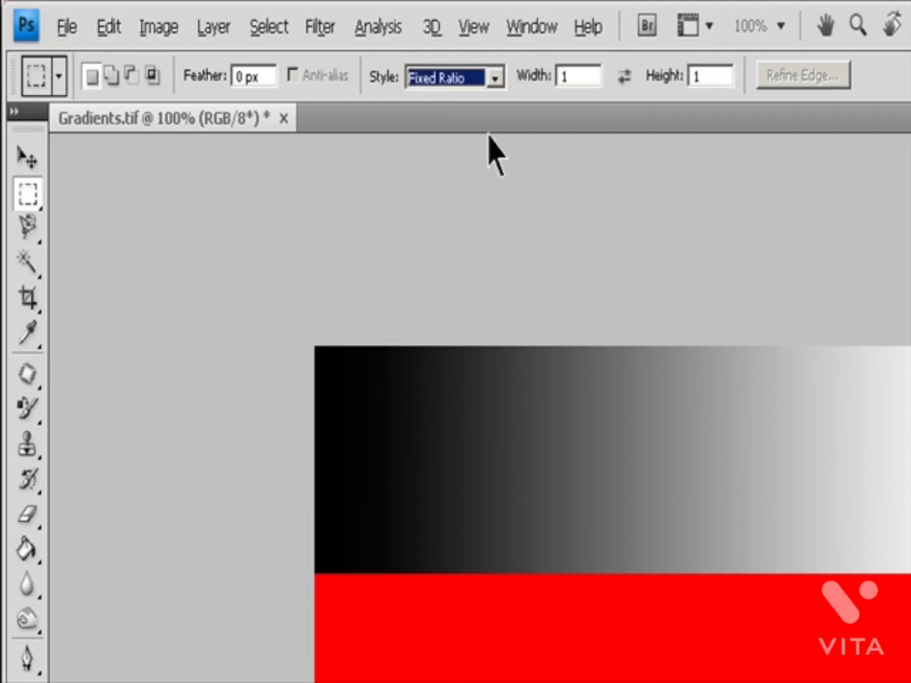
left_click(553, 76)
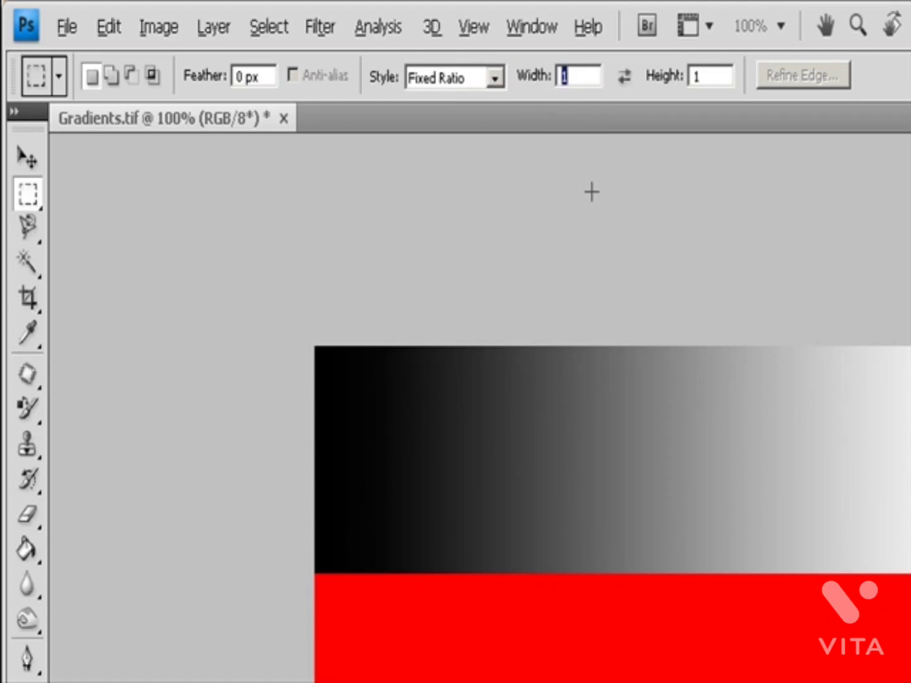
type("2")
left_click(719, 77)
left_click(625, 79)
left_click(627, 81)
Step: Set the marquee style to Fixed Size with a width of 128 px, and swap width and height back and forth
left_click(497, 78)
left_click(457, 154)
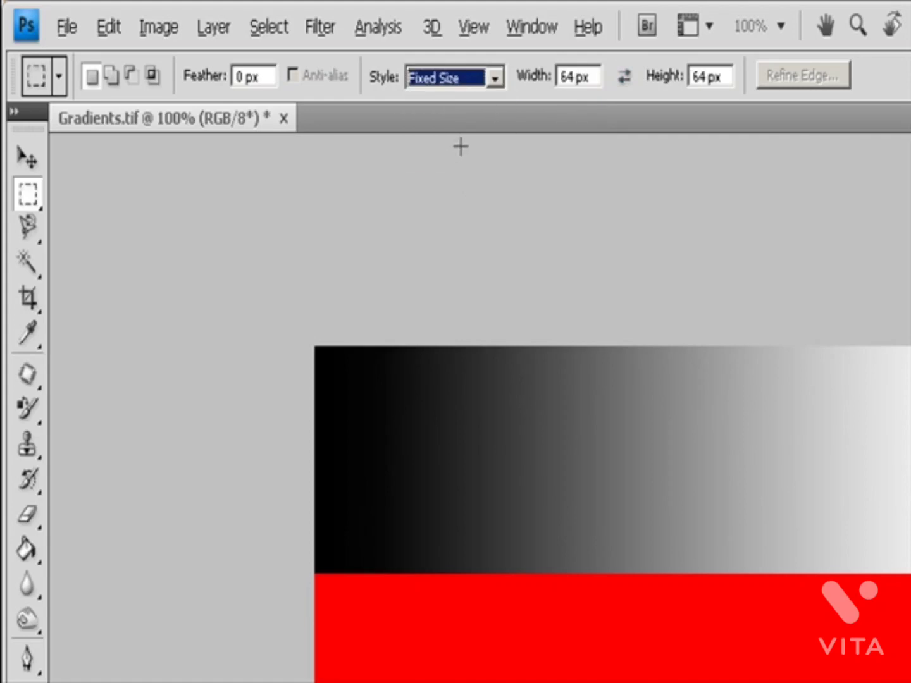
left_click(573, 78)
double_click(573, 77)
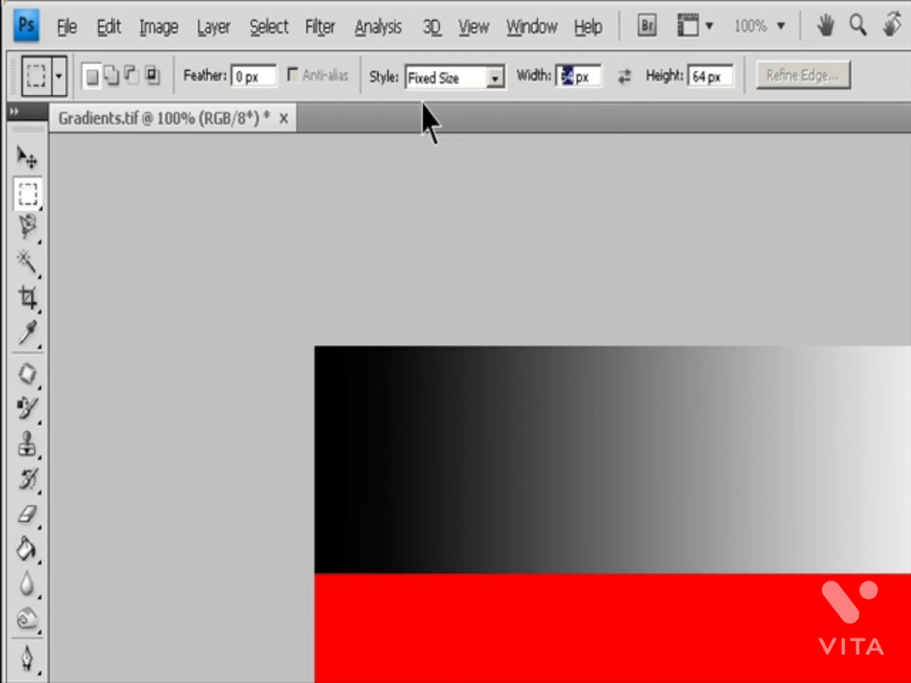
type("128")
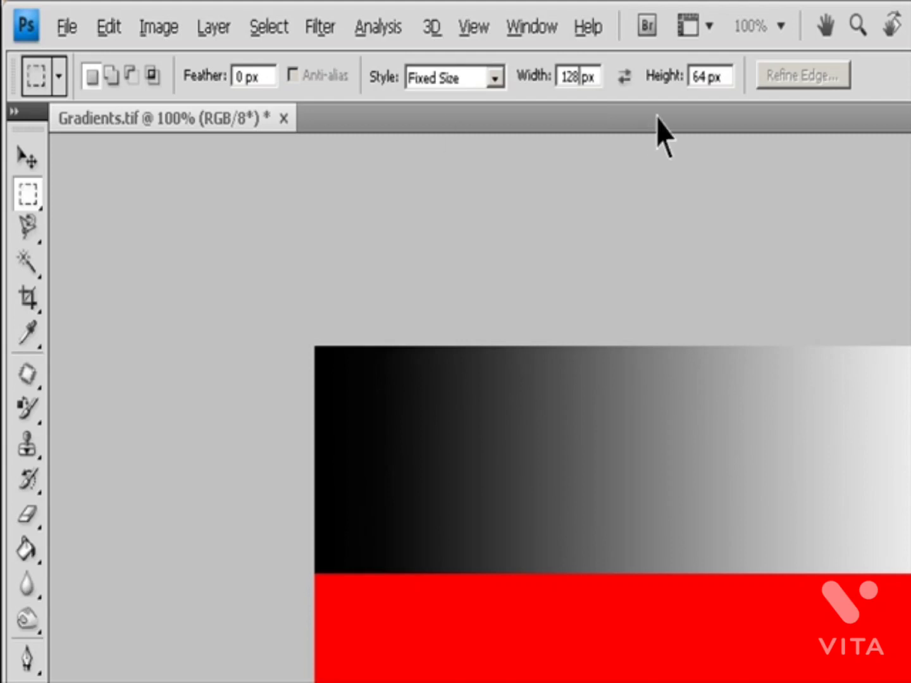
left_click(628, 83)
left_click(621, 81)
Step: Set the marquee style back to Normal, and switch to the Elliptical Marquee tool and back to the Rectangular Marquee
left_click(494, 79)
left_click(462, 107)
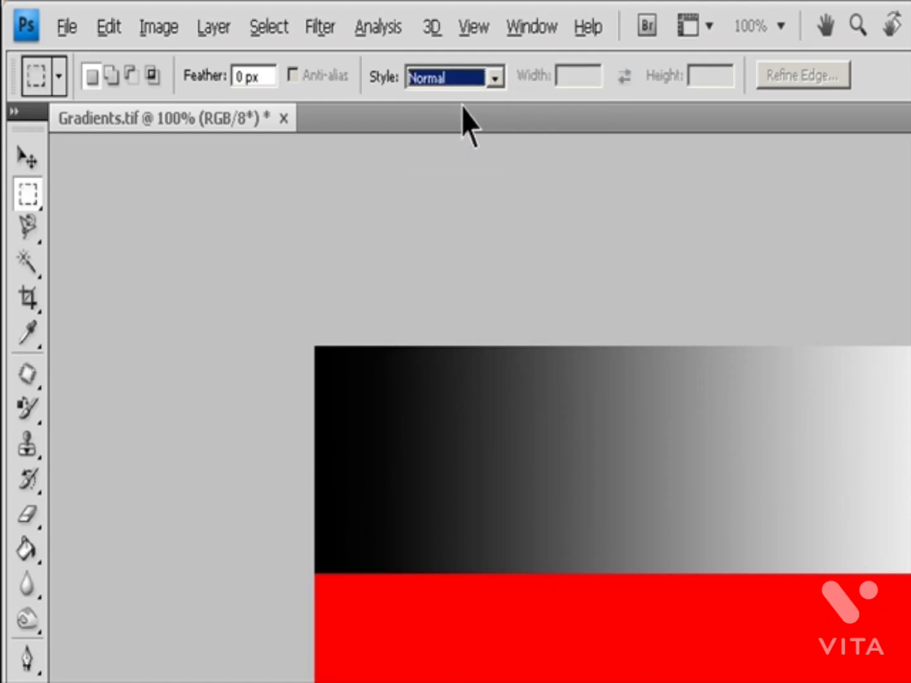
key("Escape")
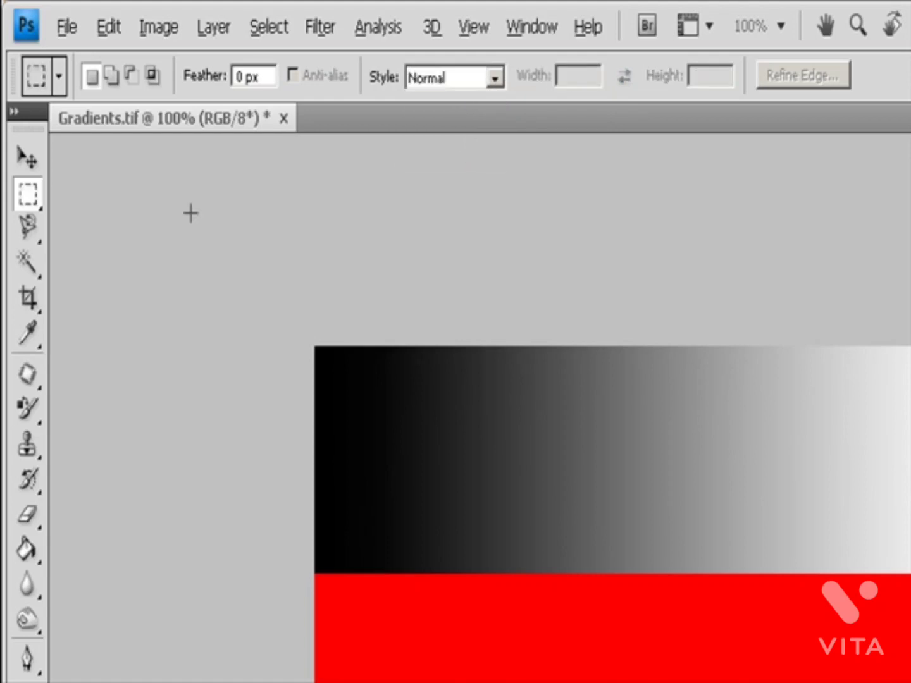
left_click_drag(28, 193, 30, 221)
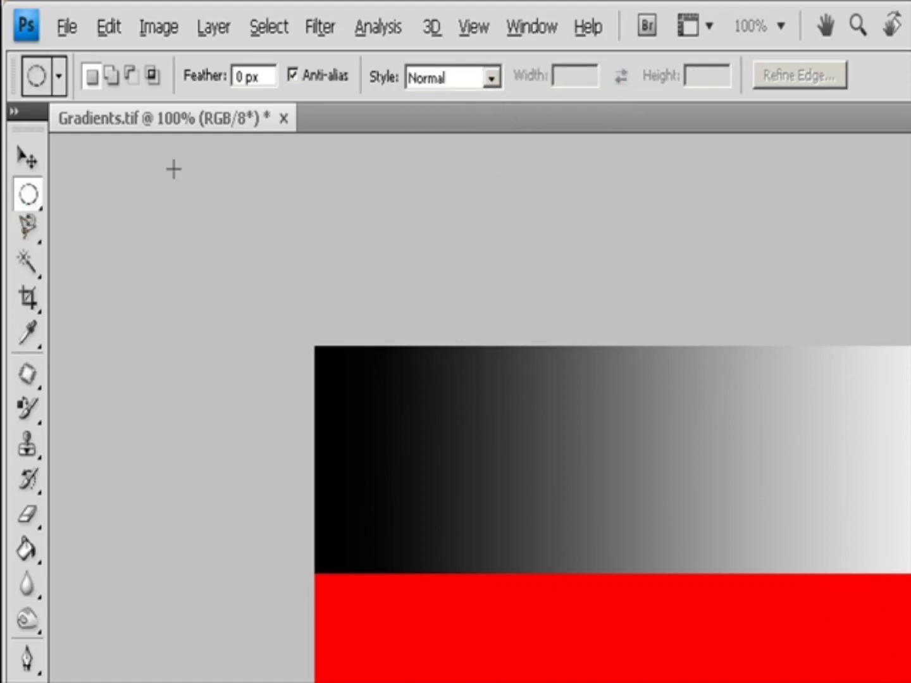
key("shift+m")
Step: Check the Snap To options and select the whole red band between the gradients with the Rectangular Marquee
left_click(473, 26)
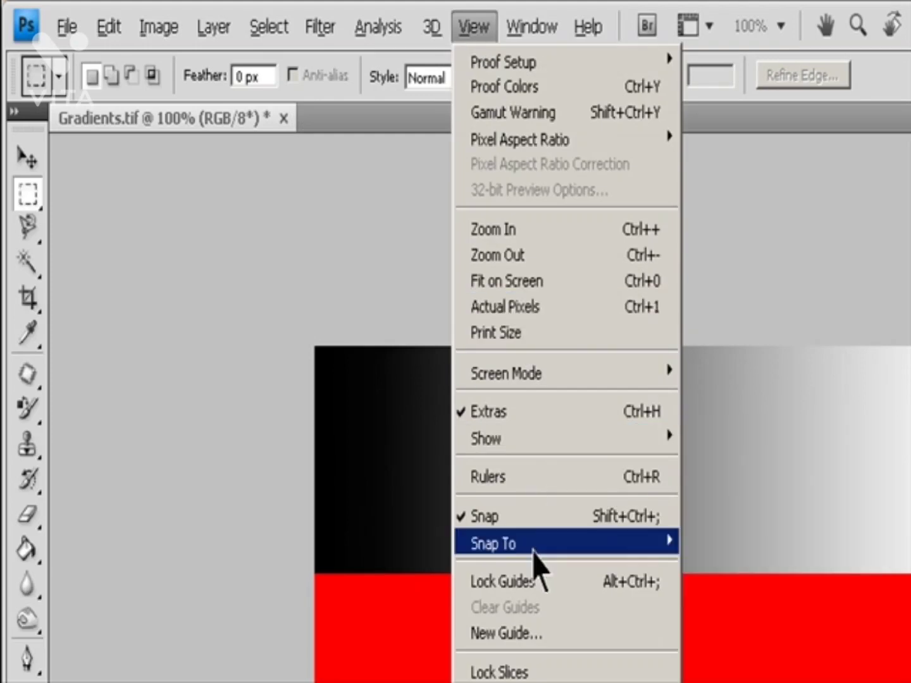
mouse_move(620, 548)
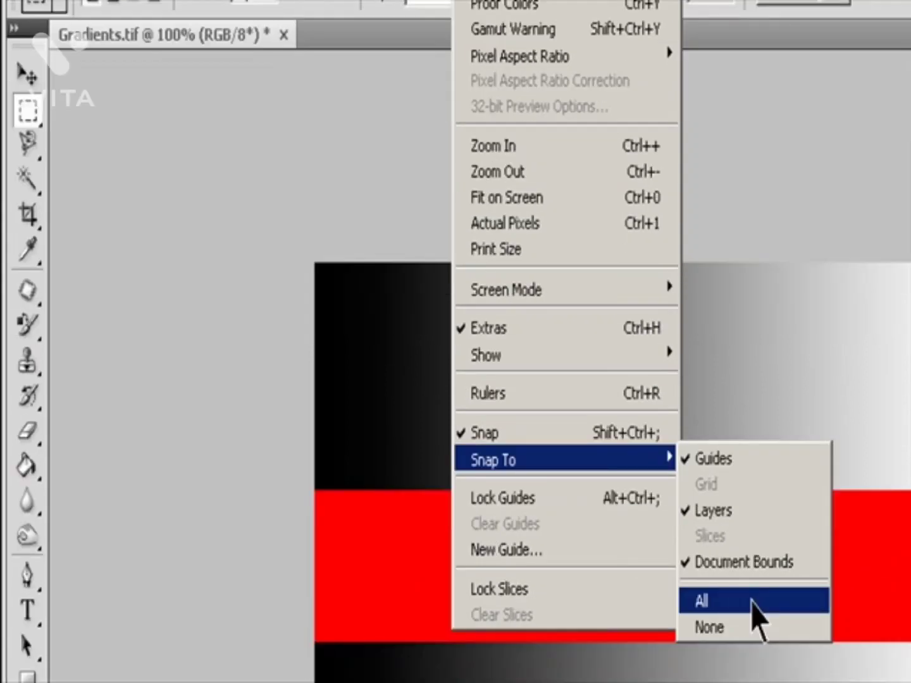
left_click(752, 679)
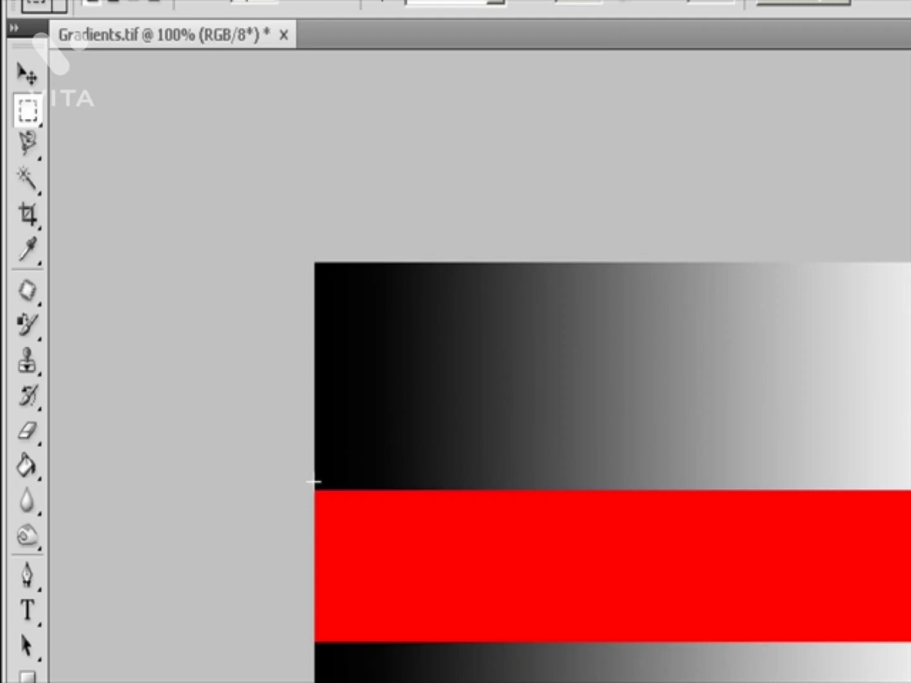
left_click_drag(313, 489, 910, 642)
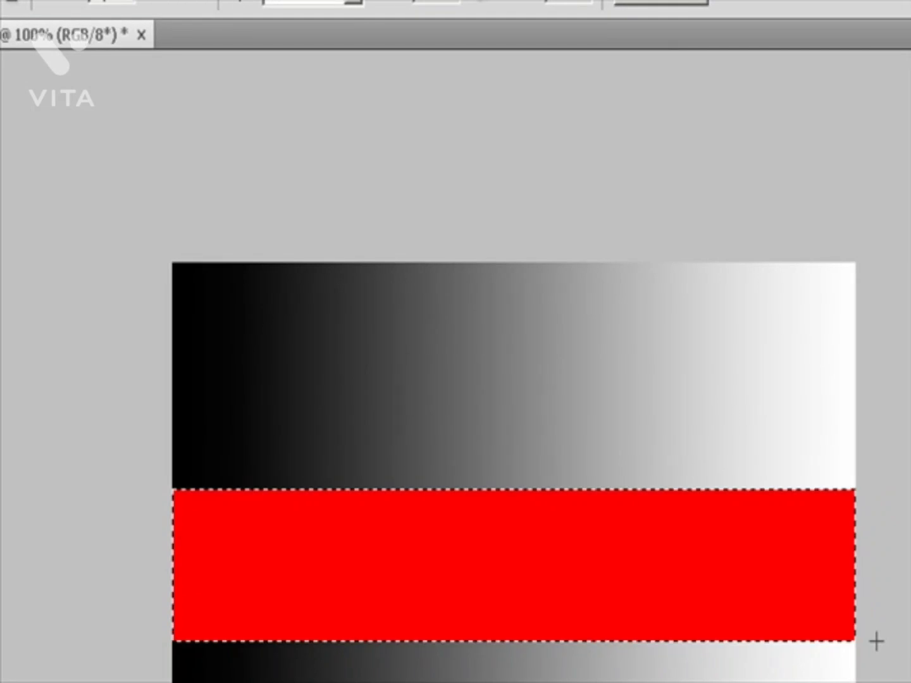
Step: Try adding a full-height rectangle over the light gradient ends and intersecting the selection with a smaller rectangle, and undo both changes
left_click_drag(673, 262, 883, 682)
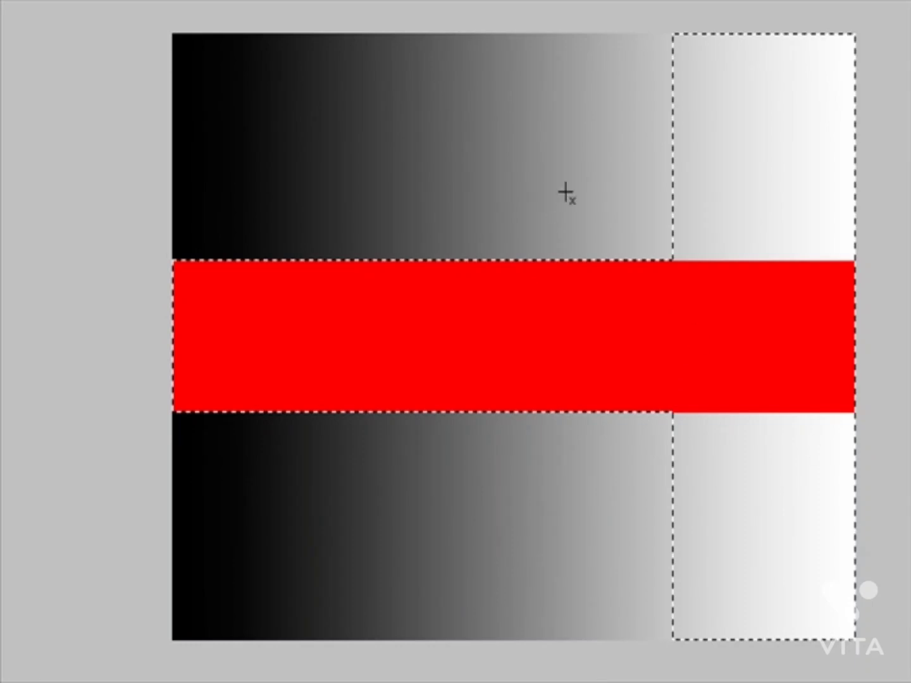
left_click_drag(565, 193, 701, 313)
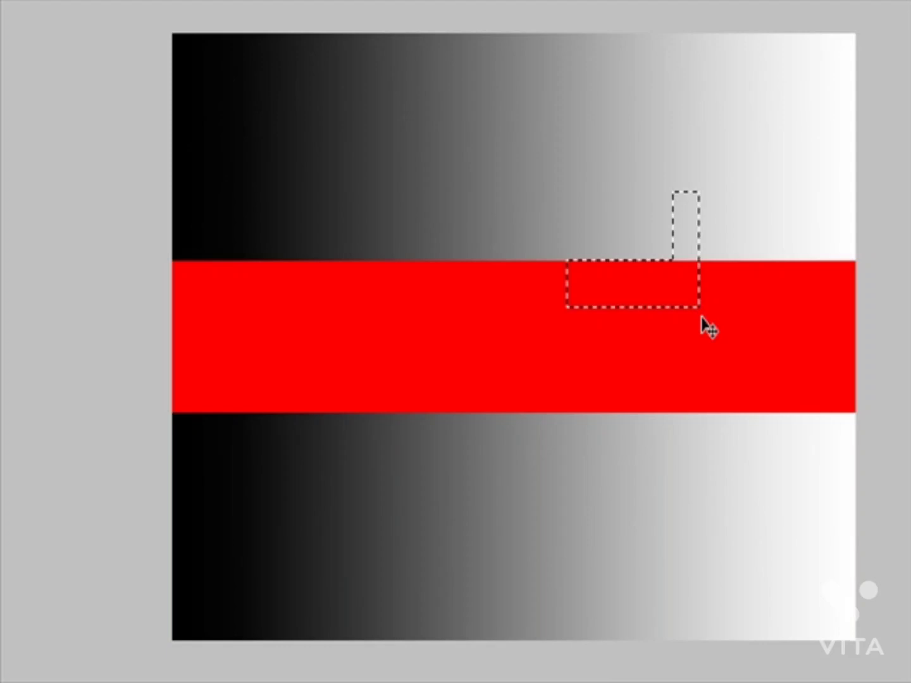
key("ctrl+z")
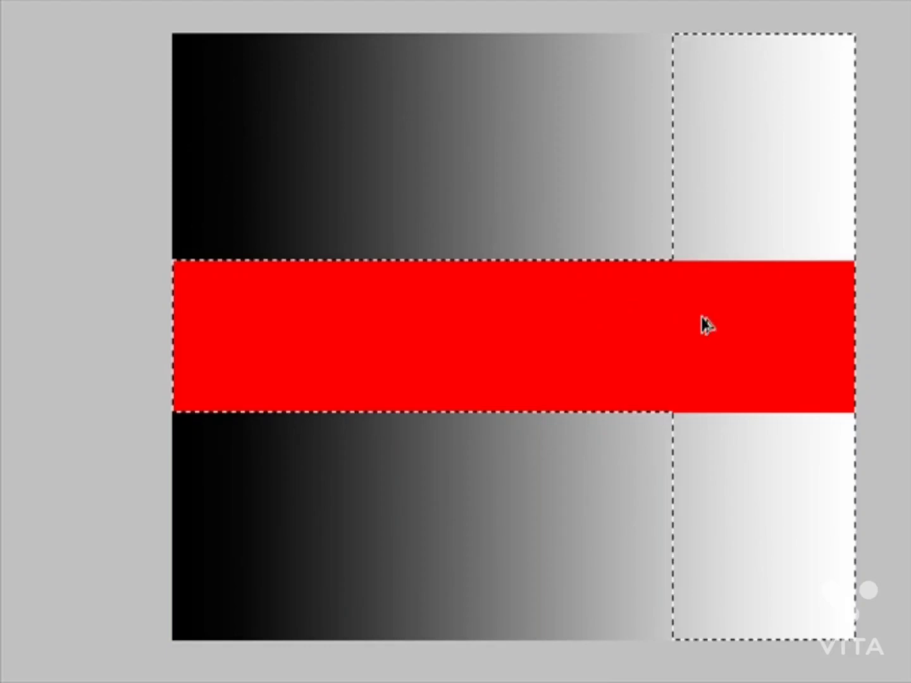
key("ctrl+z")
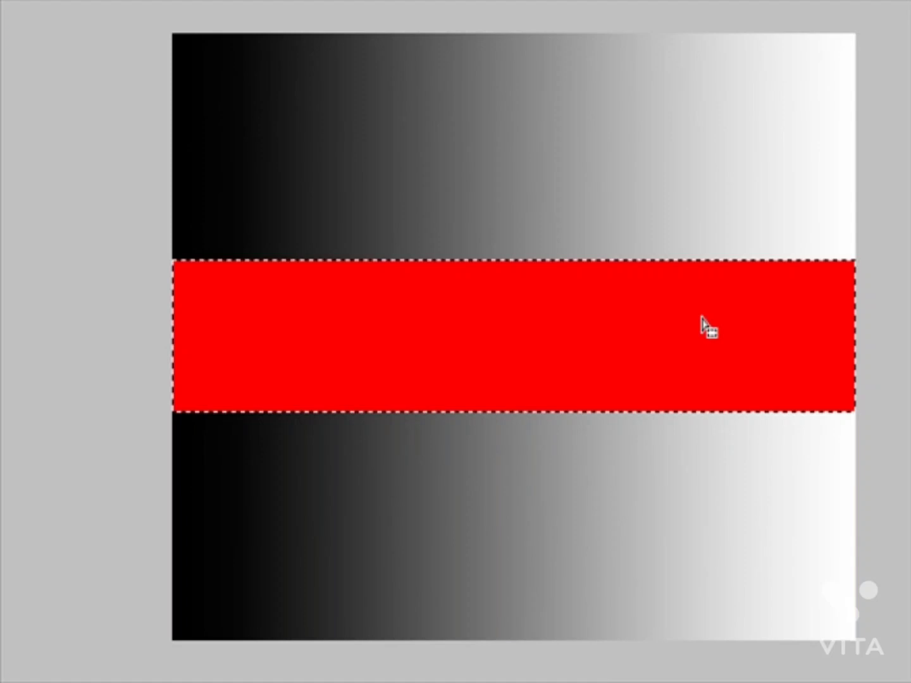
Step: Undo and redo the last change, add a large ellipse across the image's middle to the red band selection, and undo a further selection change
key("ctrl+z")
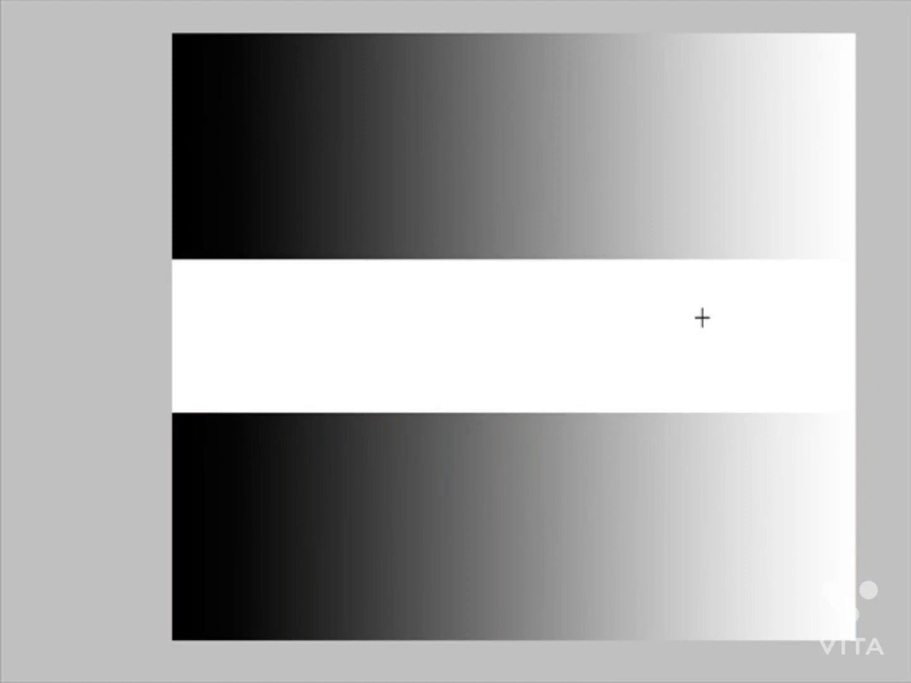
key("ctrl+y")
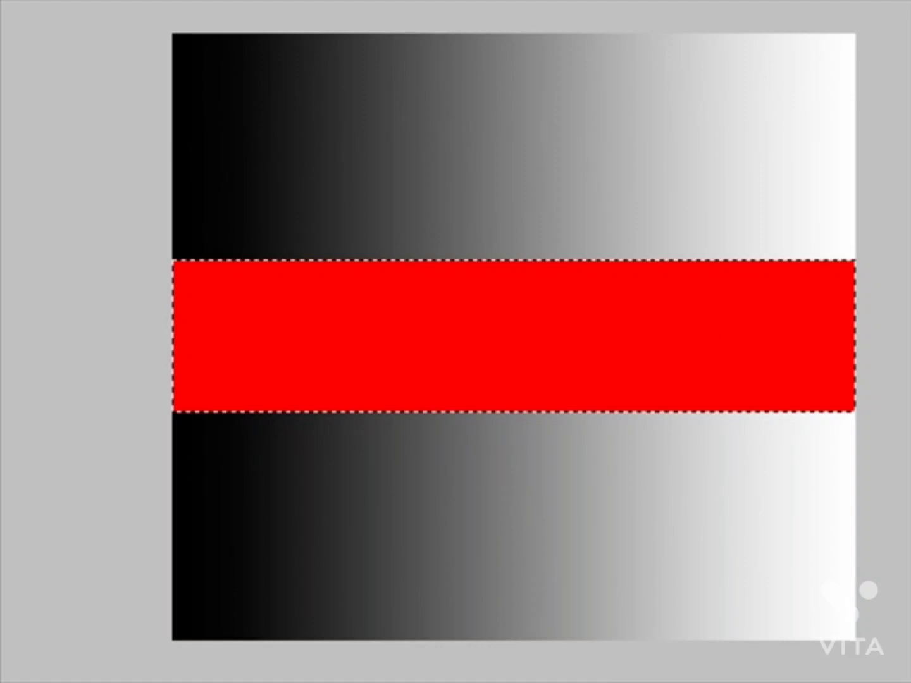
left_click_drag(277, 181, 761, 527)
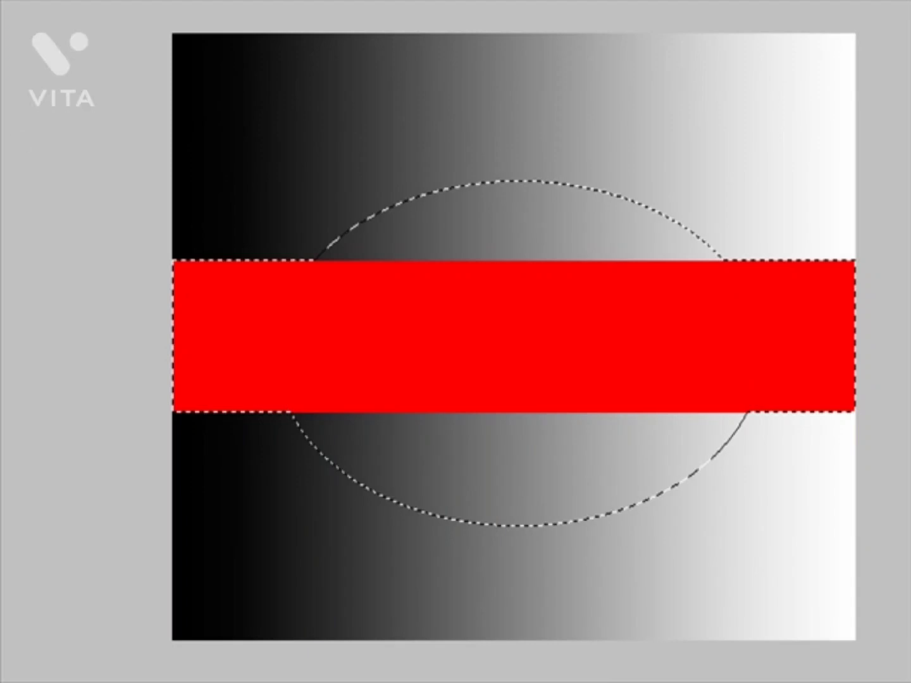
left_click_drag(691, 191, 806, 234)
key("ctrl+z")
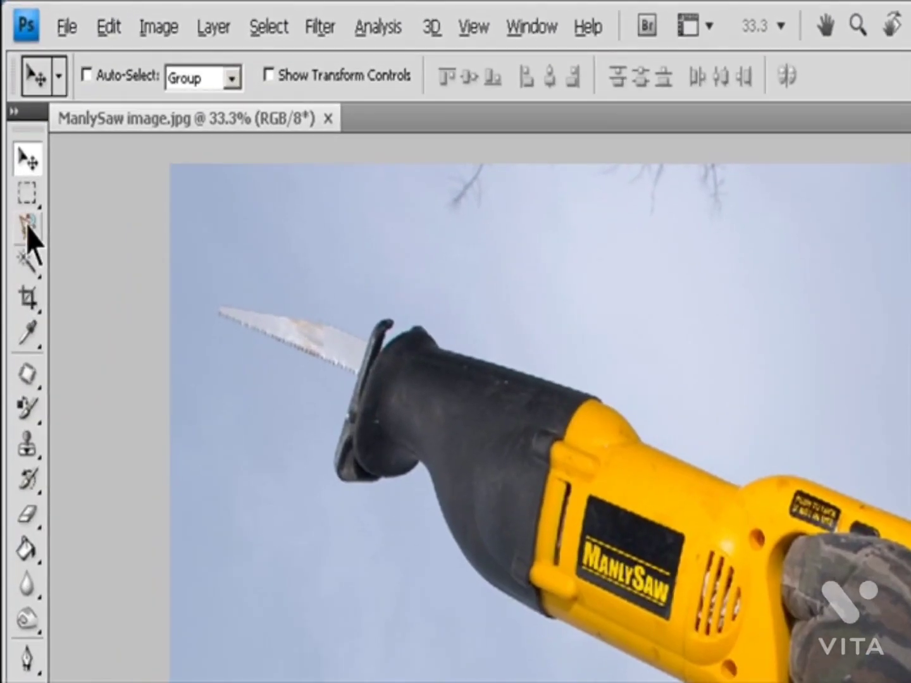
Step: Trace the outline of the saw and gloved arm with the Magnetic Lasso in ManlySaw image.jpg
left_click(15, 129)
left_click(120, 285)
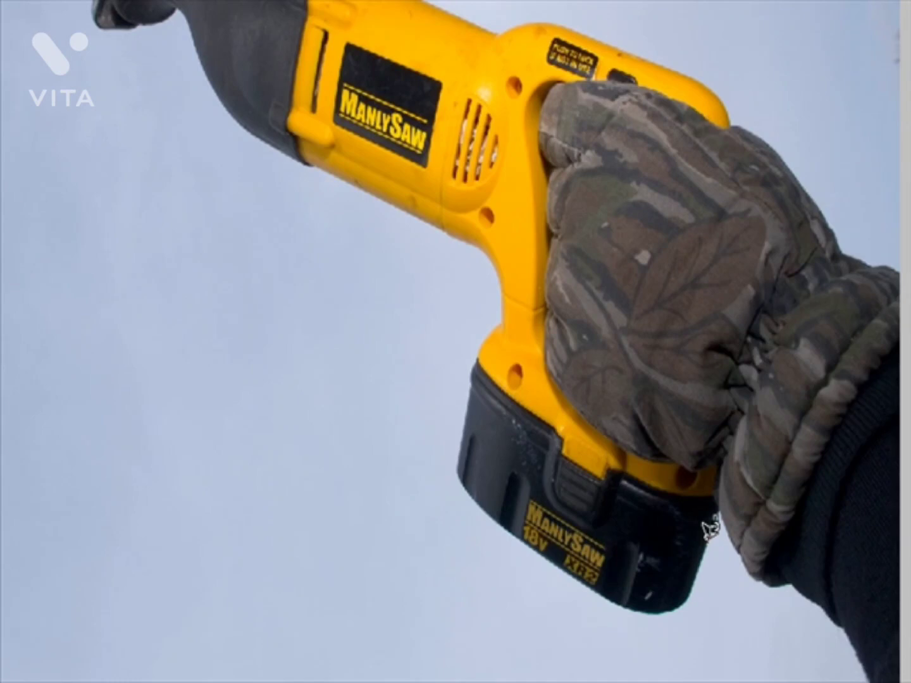
left_click(715, 517)
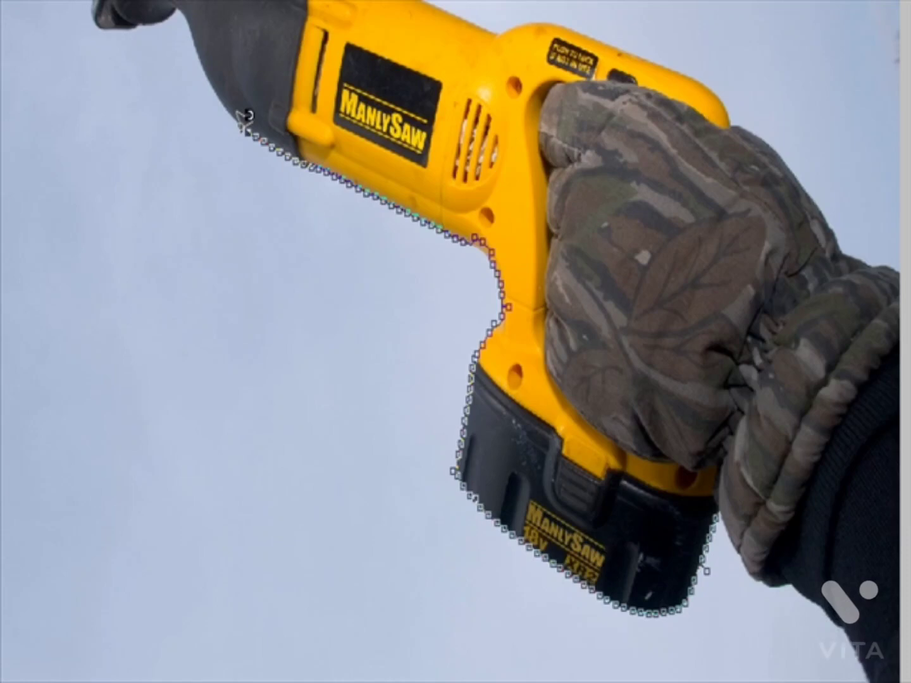
left_click(246, 117)
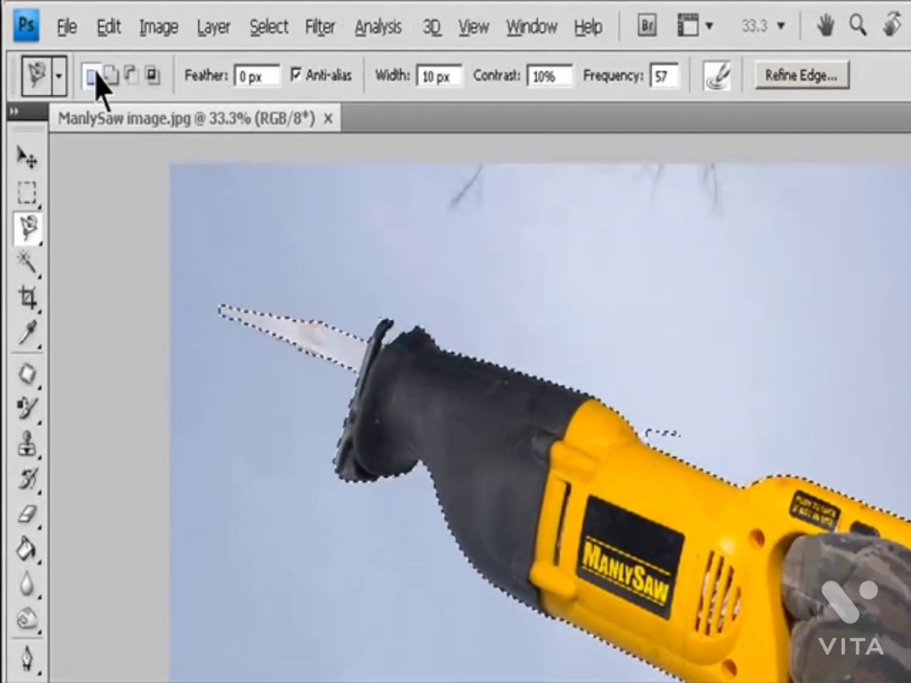
Step: Switch the Magnetic Lasso from New Selection to Intersect mode, and turn Anti-alias off and back on
left_click(71, 48)
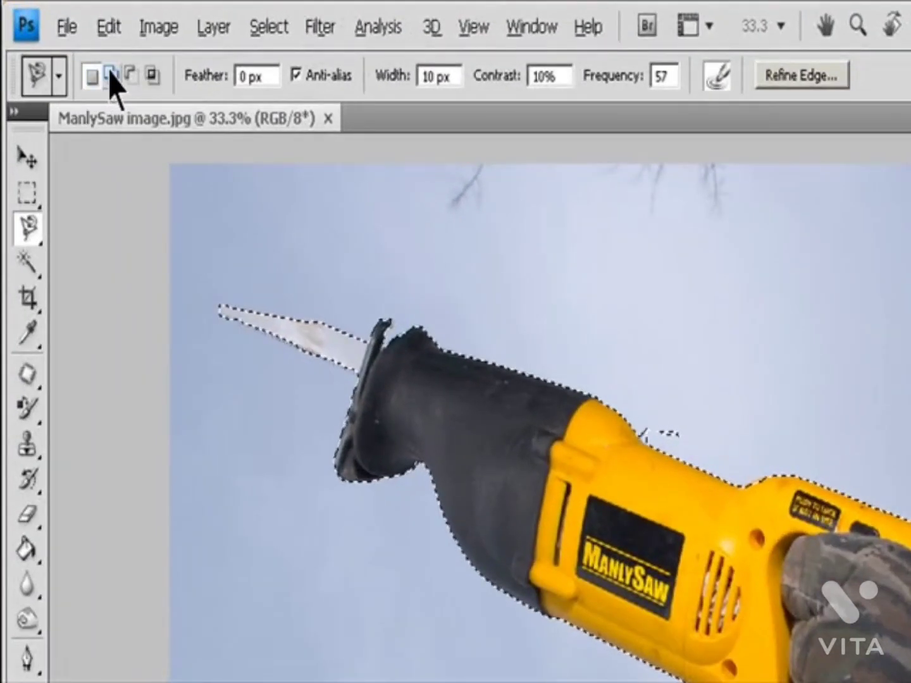
left_click(153, 76)
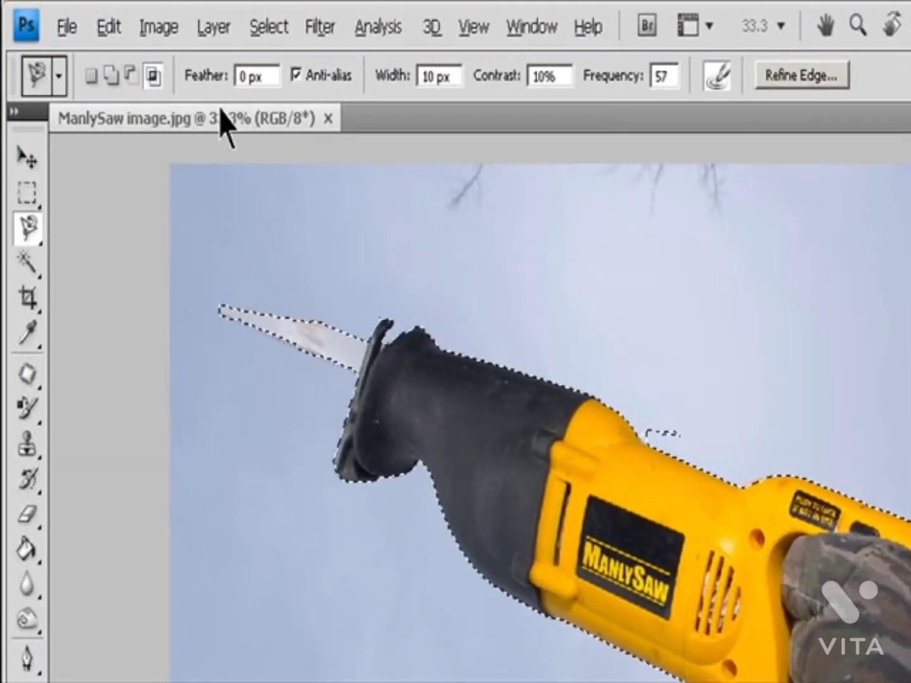
left_click(331, 76)
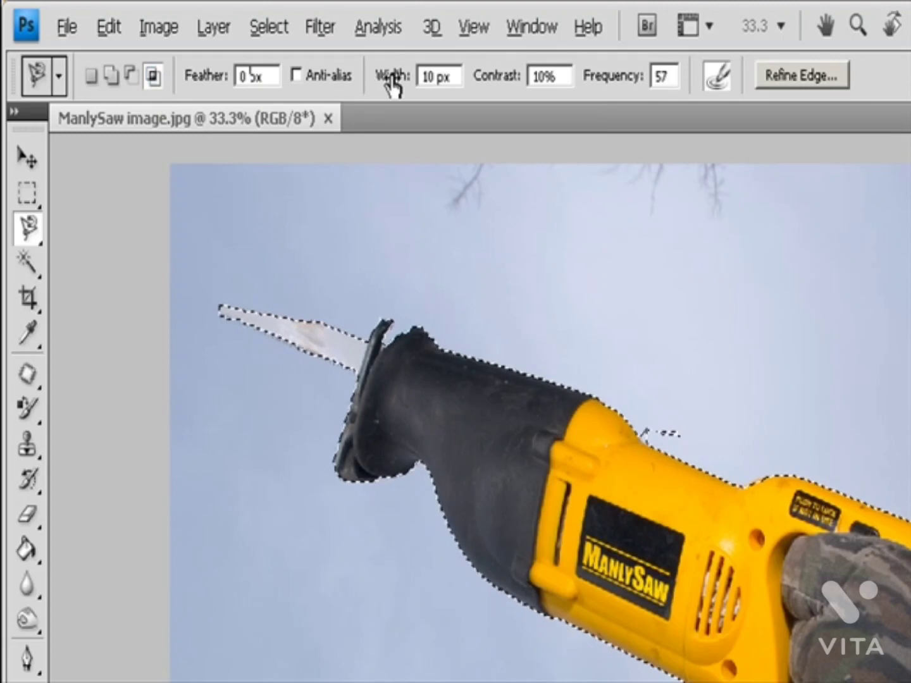
left_click(341, 79)
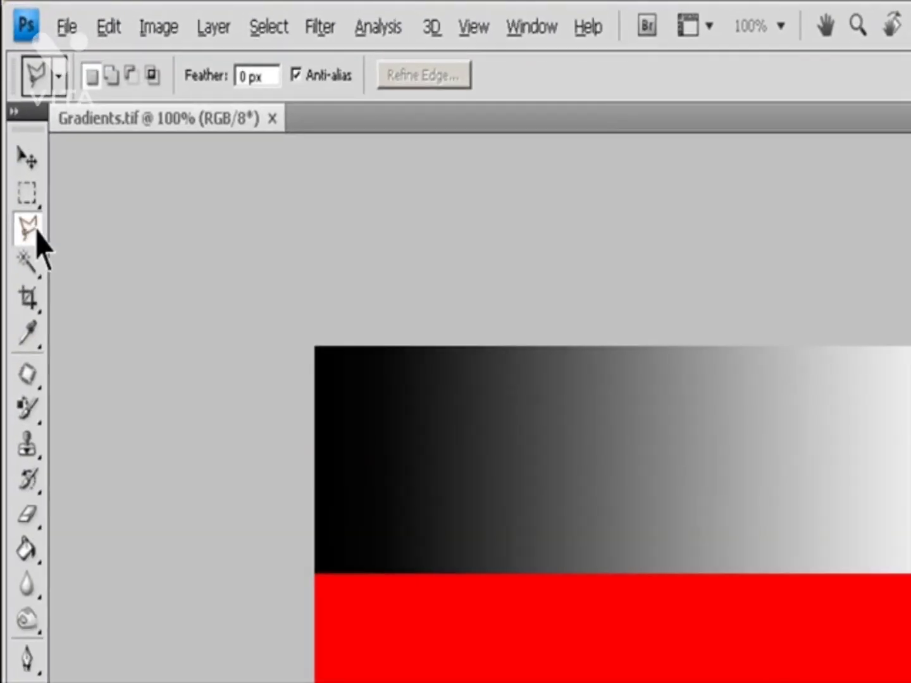
Step: Select a six-sided area of Gradients.tif with the Polygonal Lasso, starting at the red band's left end and widening over both gradients
left_click(37, 235)
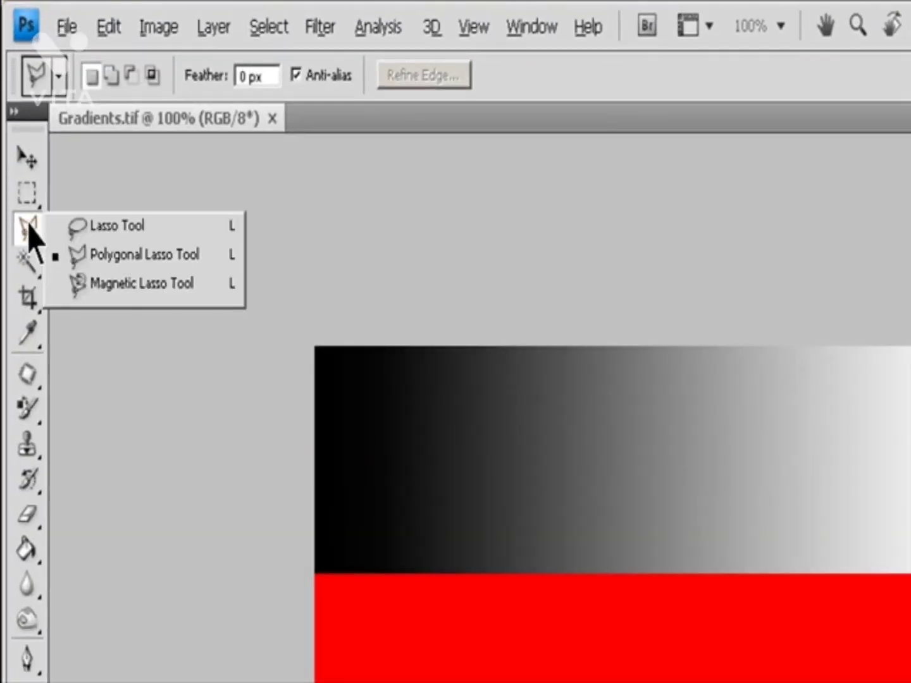
left_click(120, 254)
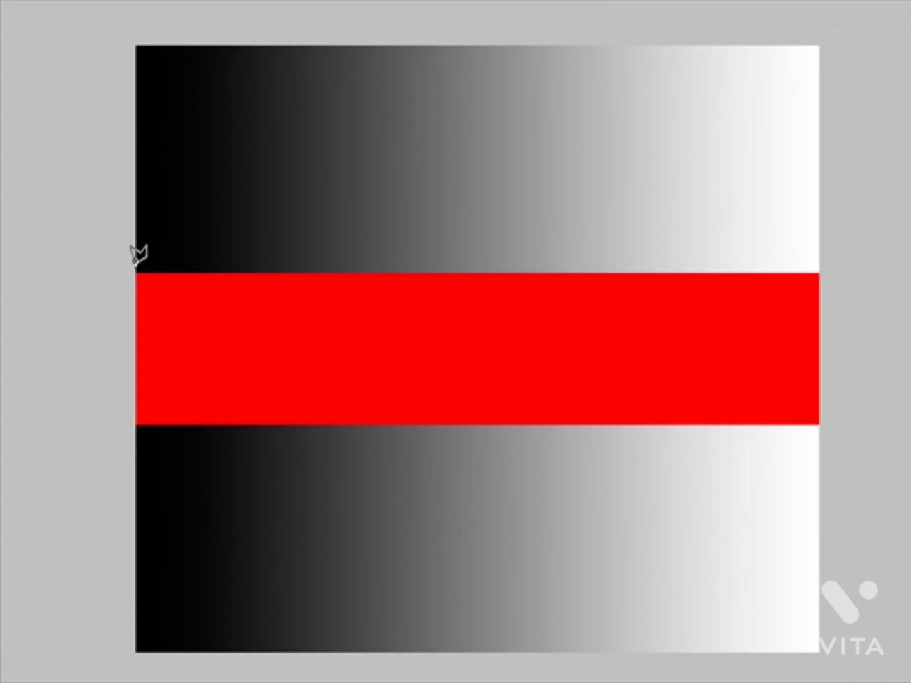
left_click(136, 268)
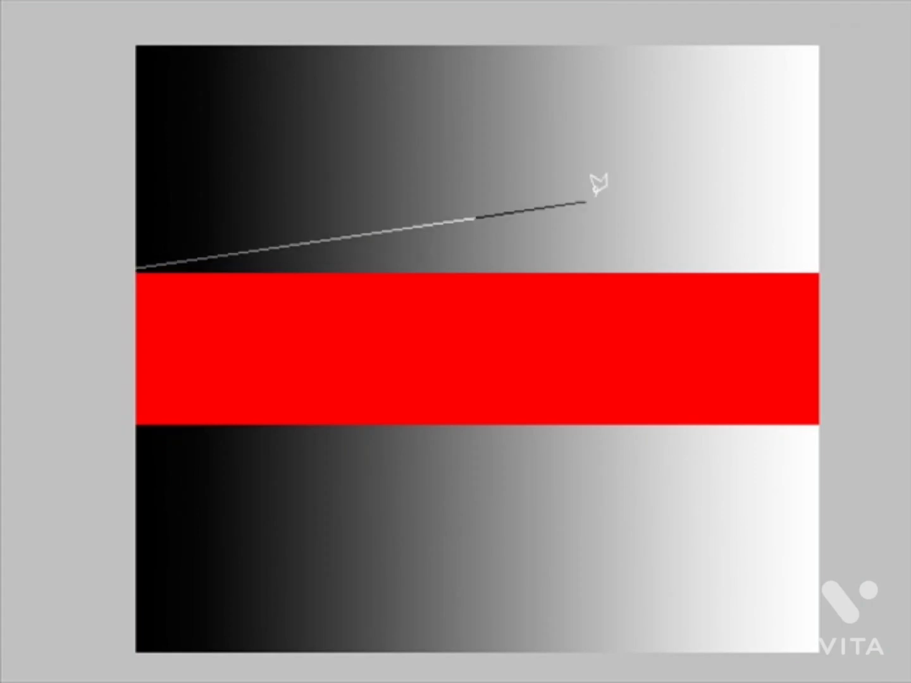
left_click(707, 101)
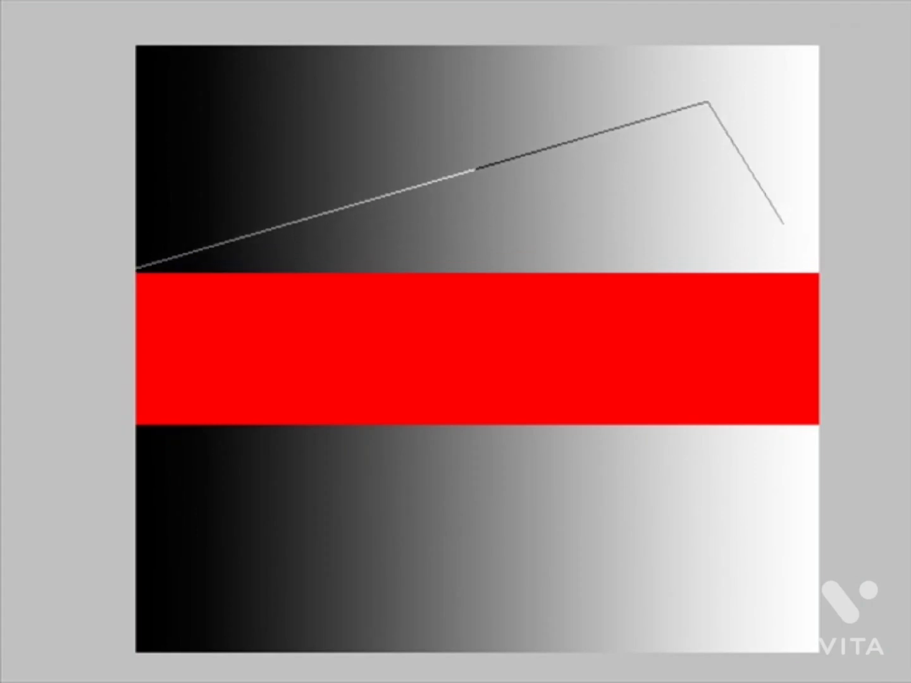
left_click(788, 224)
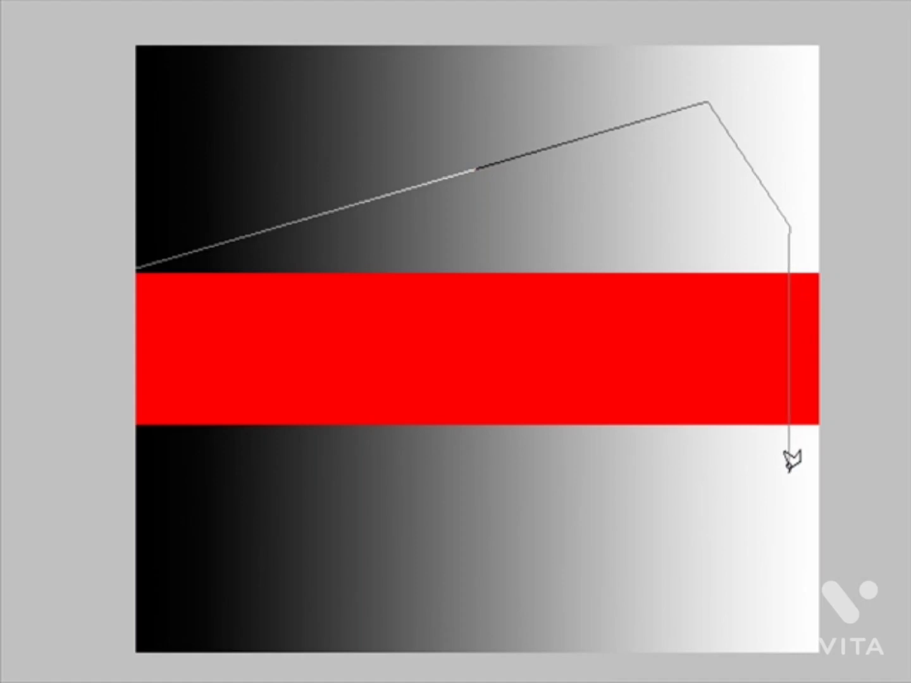
left_click(789, 471)
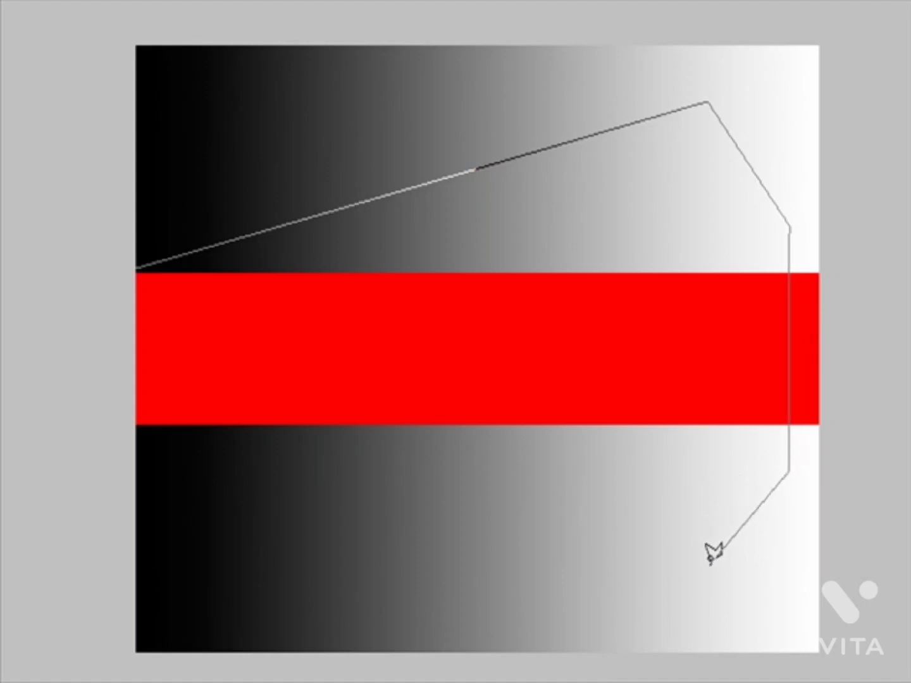
left_click(710, 561)
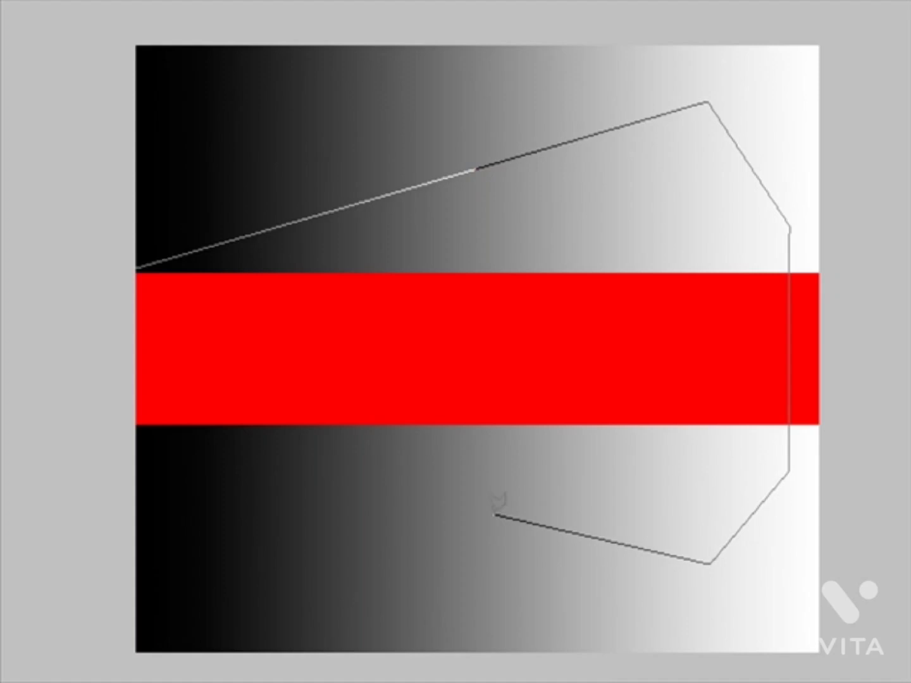
left_click(136, 426)
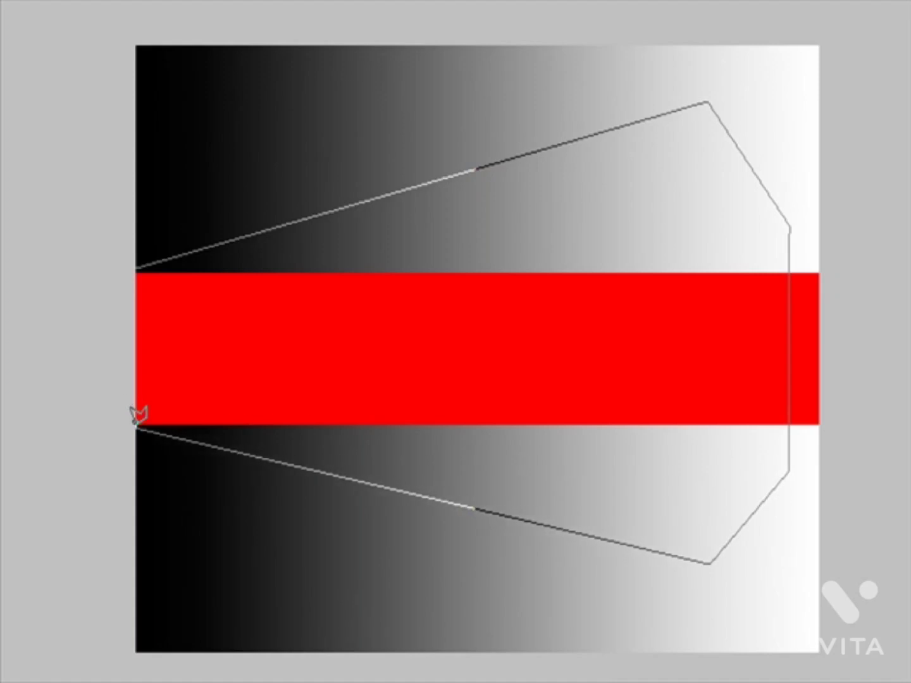
left_click(138, 265)
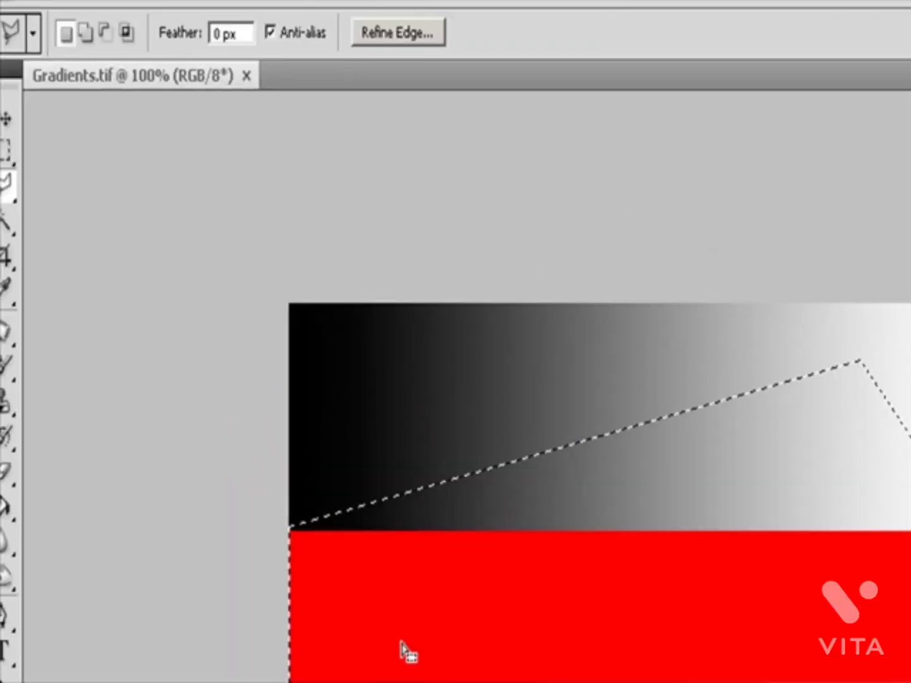
Step: Try the Add, Subtract and Intersect modes of the Polygonal Lasso, and turn Anti-alias off and back on
left_click(85, 31)
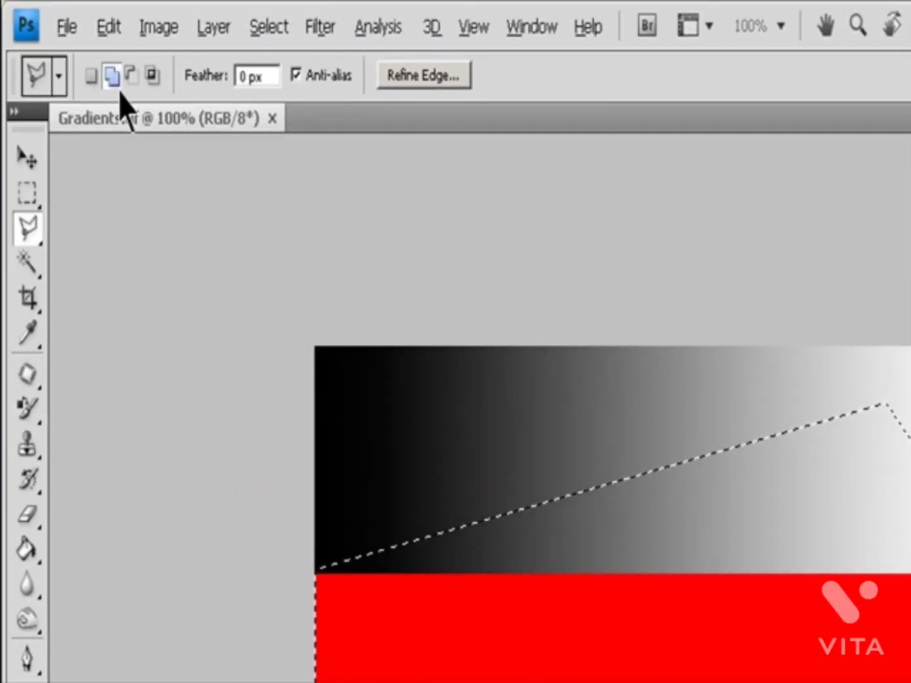
left_click(133, 76)
left_click(154, 75)
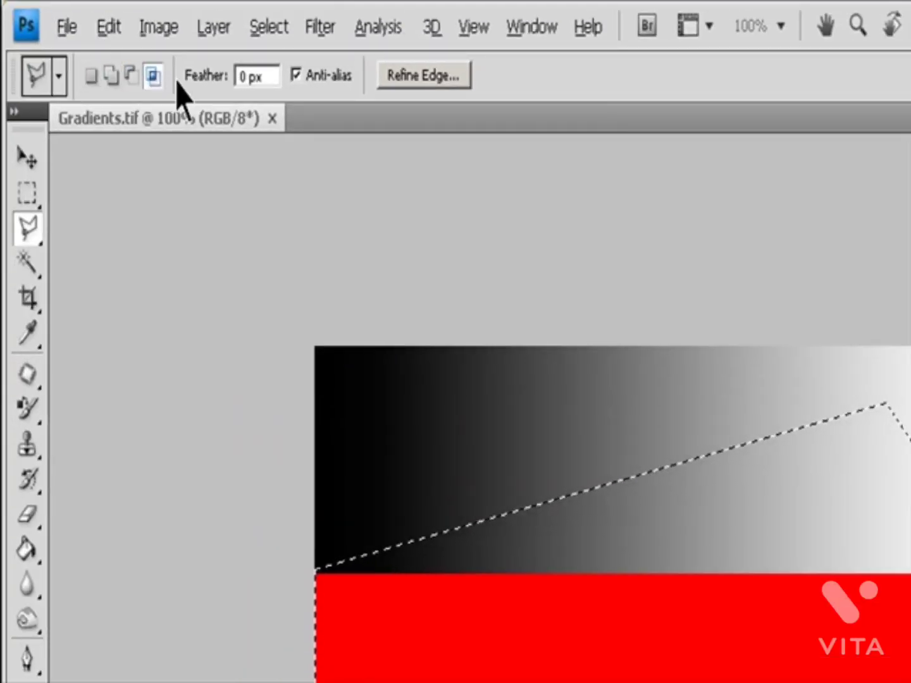
left_click(332, 83)
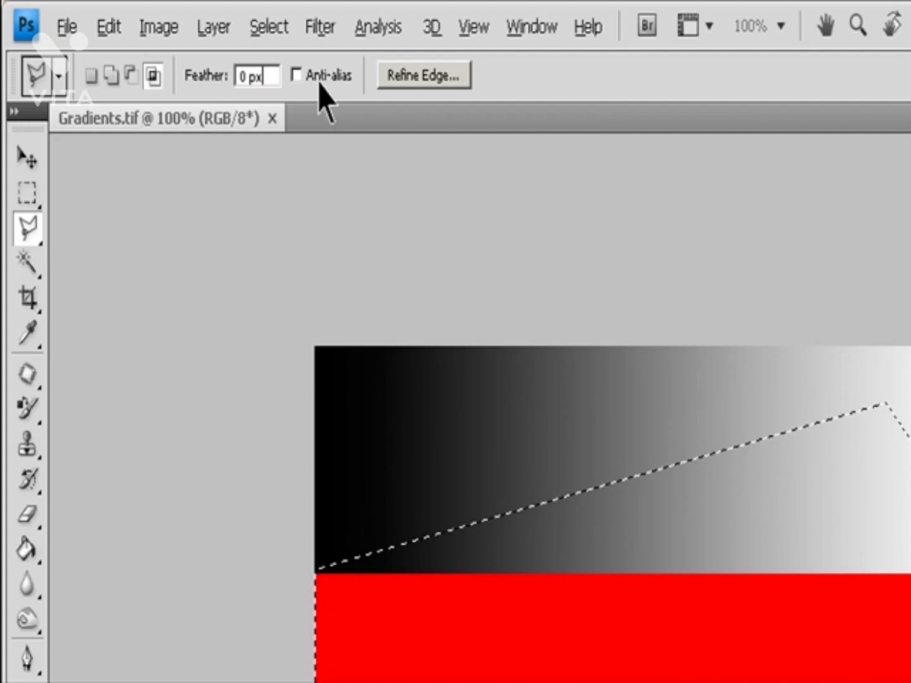
left_click(297, 76)
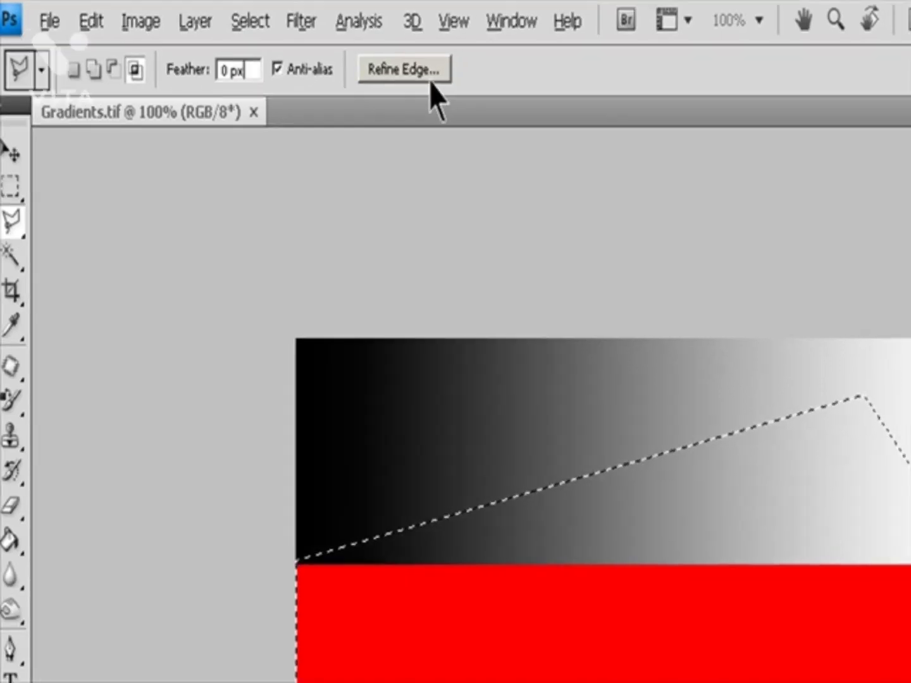
Step: Examine the Refine Edge settings and preview for the polygonal selection, and cancel the dialog
left_click(423, 76)
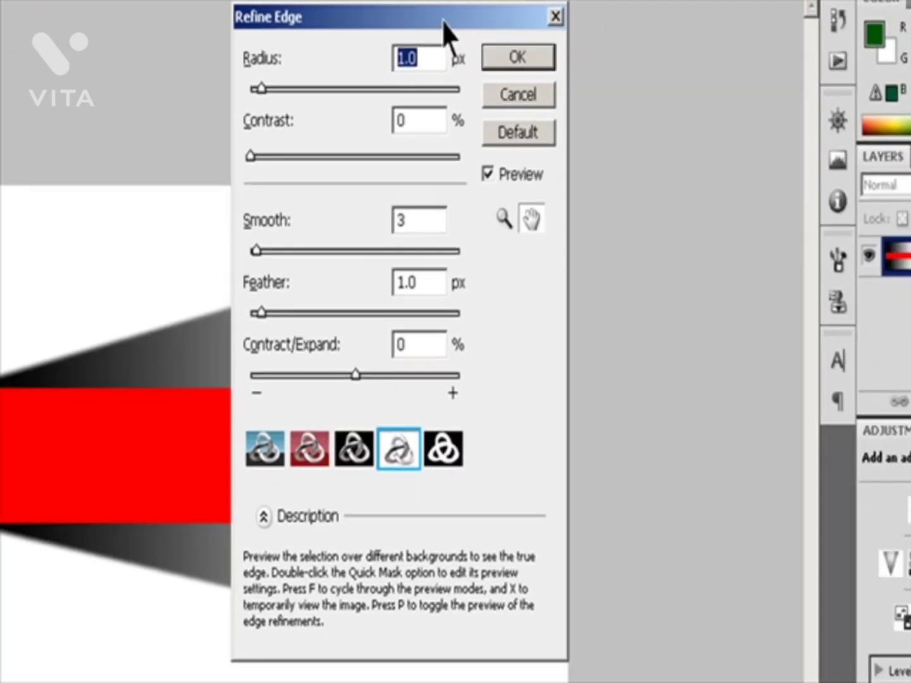
left_click_drag(479, 48, 789, 203)
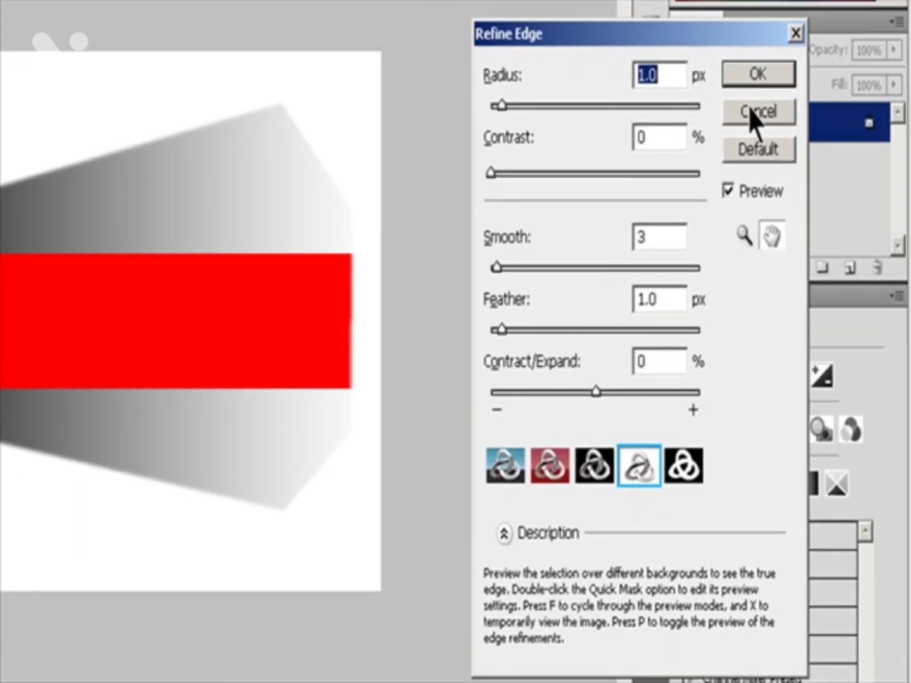
left_click(753, 111)
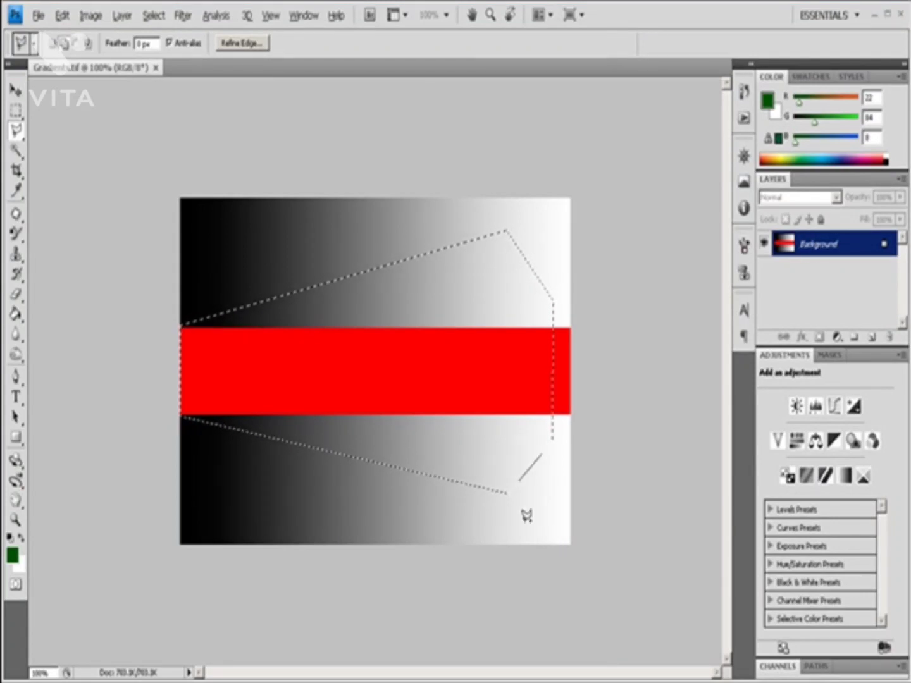
Step: Add a small rectangle reaching the image's lower edge to the polygonal selection near its lower-right corner
left_click(469, 543)
left_click(469, 486)
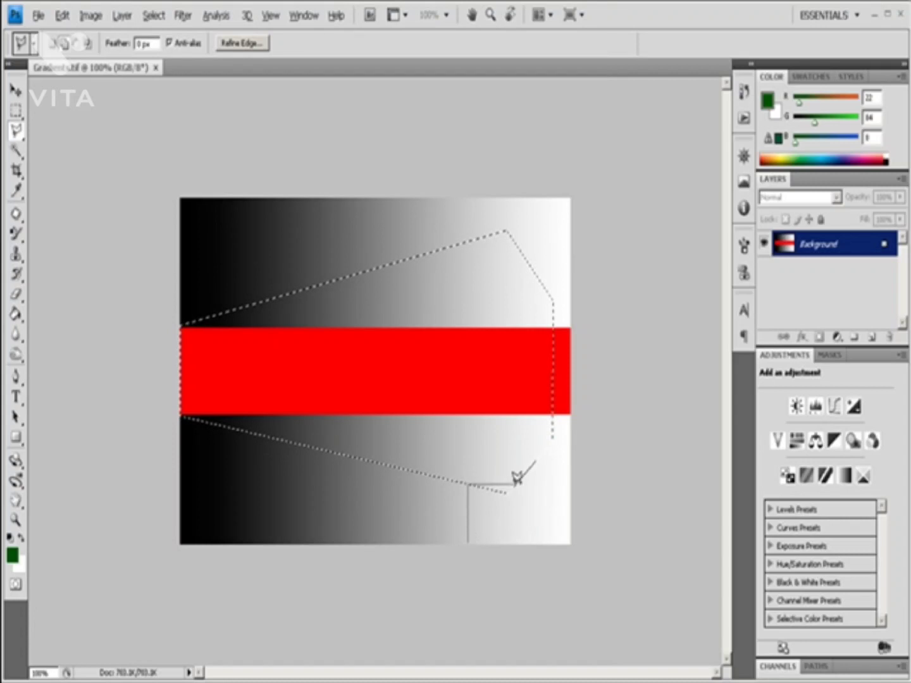
left_click(522, 485)
left_click(522, 545)
double_click(470, 540)
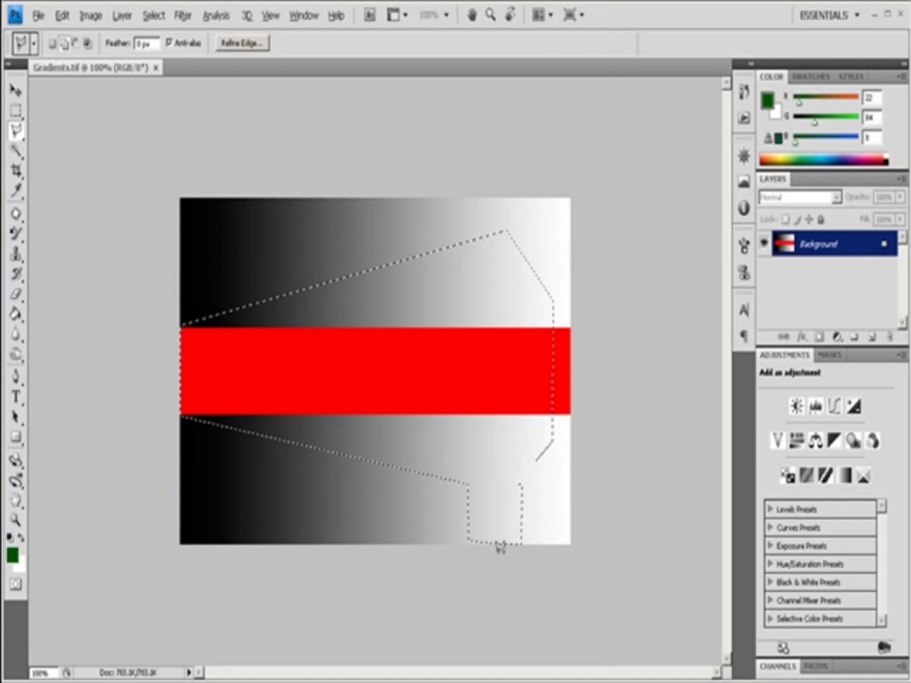
Step: Add a matching small rectangle reaching the image's upper edge to the selection near its upper-right corner
left_click(466, 242)
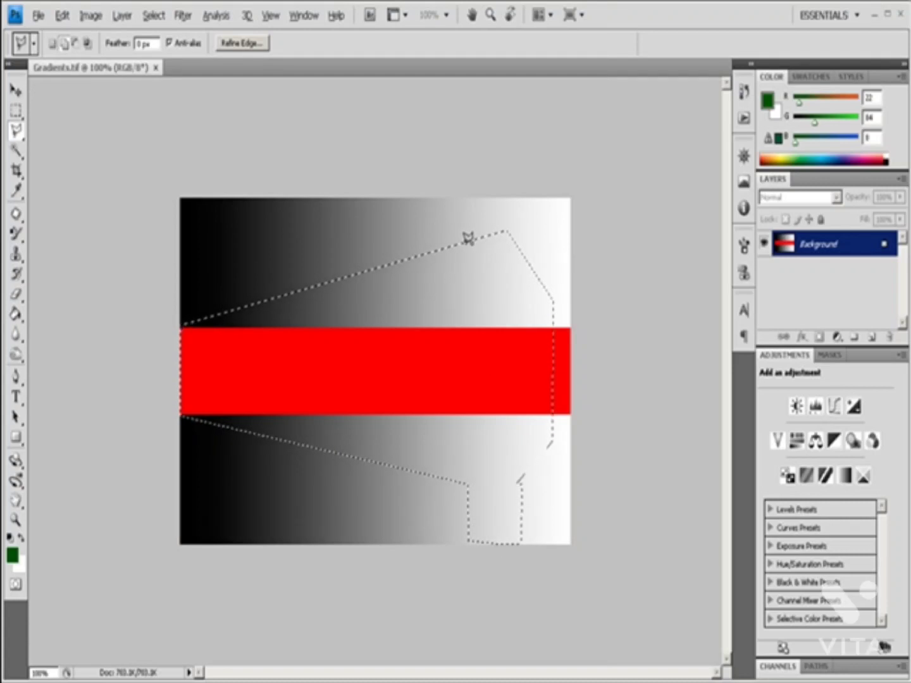
left_click(466, 199)
left_click(511, 201)
left_click(512, 232)
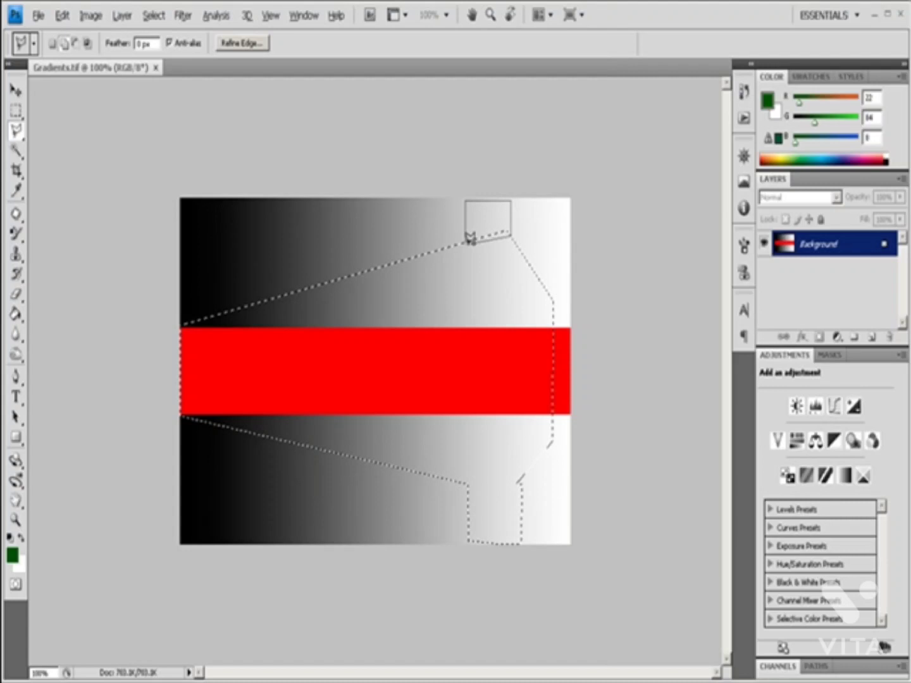
left_click(468, 242)
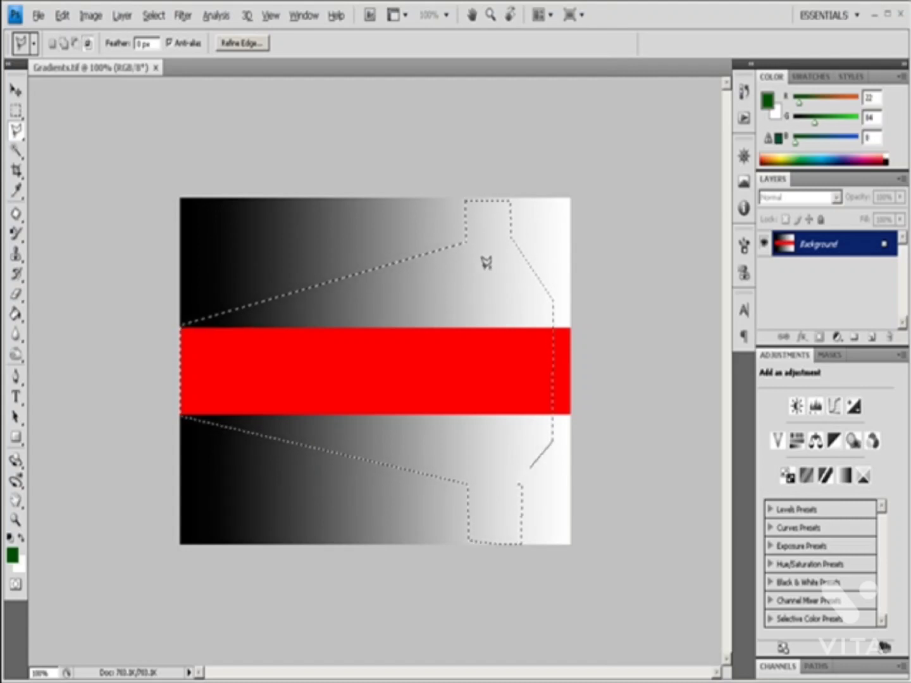
Step: Subtract a six-sided area along the selection's right edge, crossing the red band, using the Polygonal Lasso
left_click(530, 266)
left_click(470, 294)
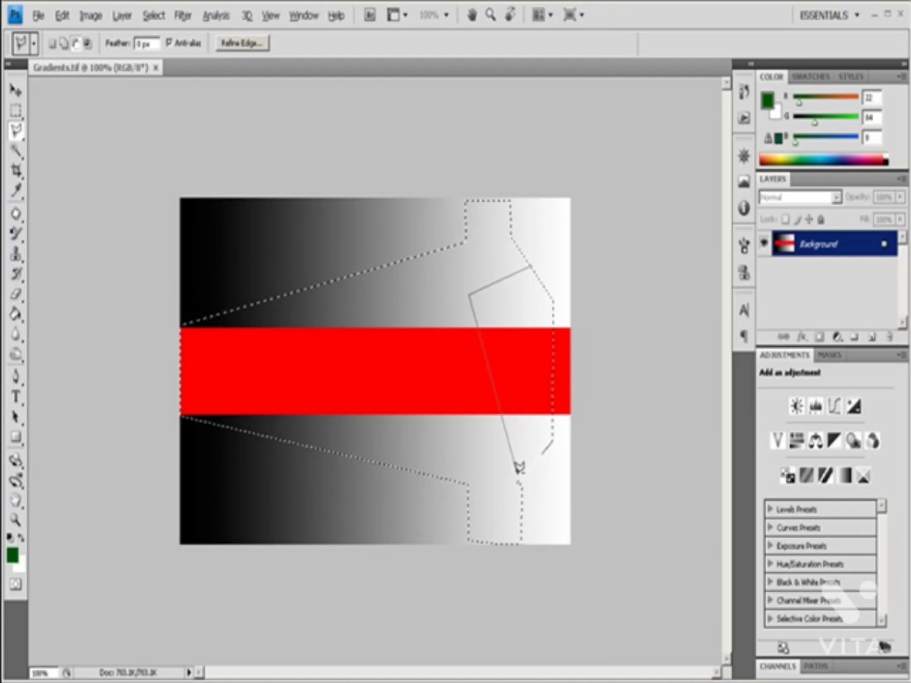
left_click(470, 458)
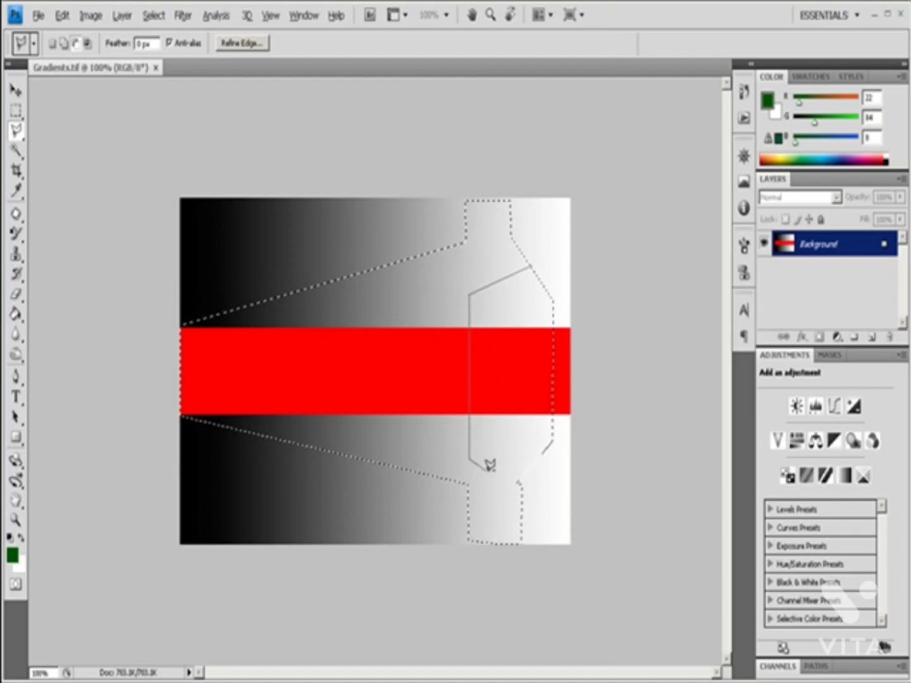
left_click(521, 482)
left_click(553, 438)
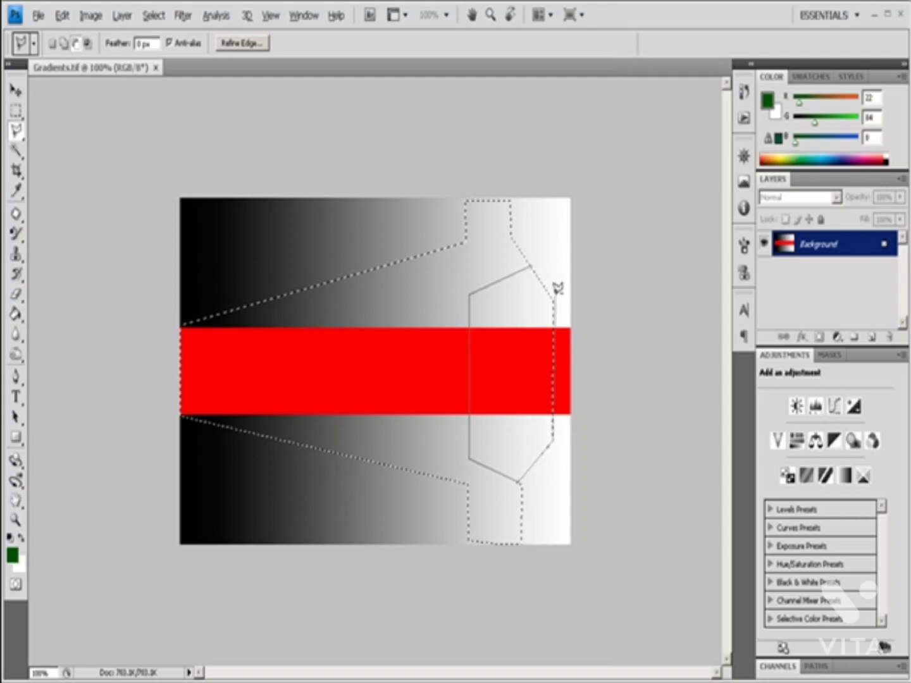
left_click(554, 294)
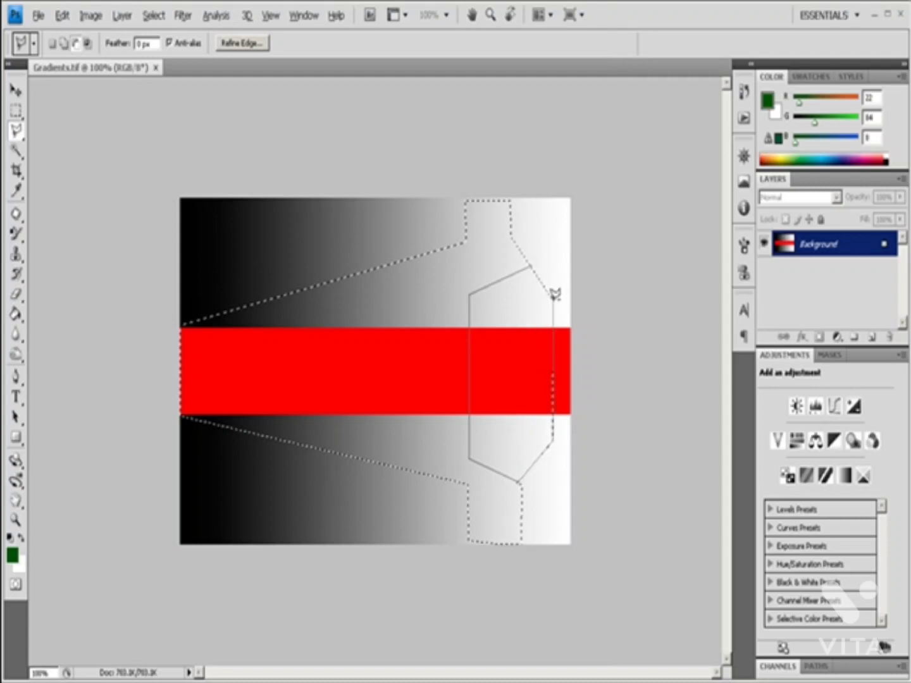
left_click(532, 264)
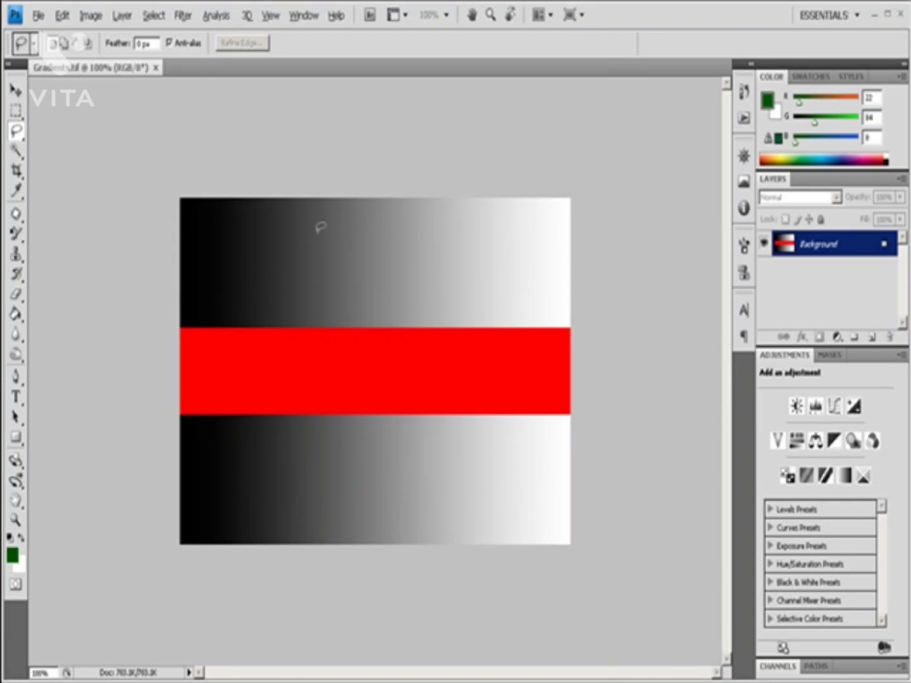
Step: Draw a closed, curvy freehand Lasso selection across the upper gradient, the red band and the lower gradient
mouse_move(232, 270)
left_mouse_down()
mouse_move(250, 225)
mouse_move(313, 283)
left_mouse_up()
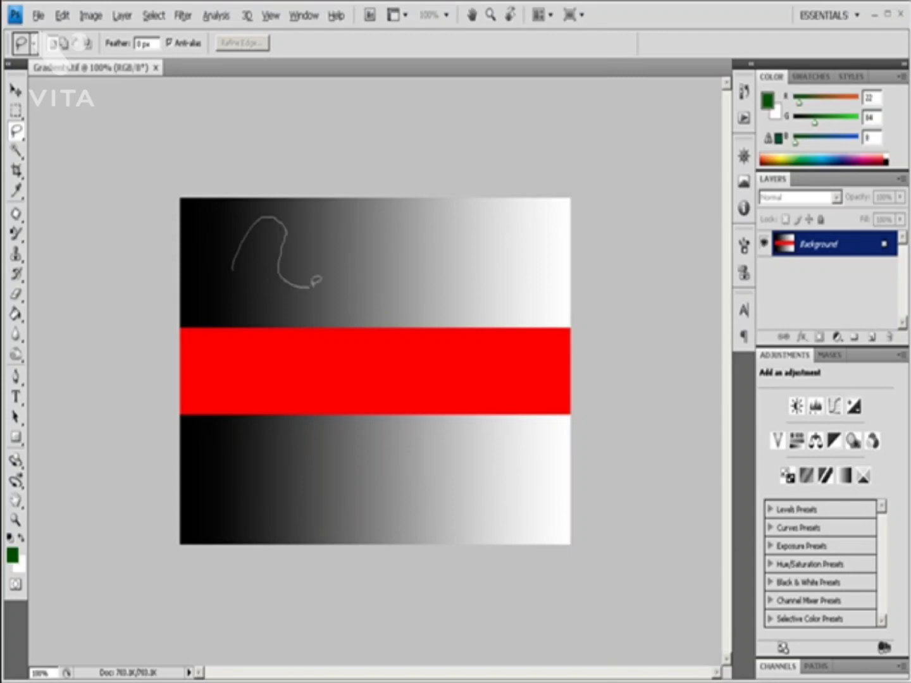
mouse_move(365, 247)
left_mouse_down()
mouse_move(436, 233)
mouse_move(503, 240)
mouse_move(530, 270)
mouse_move(529, 315)
mouse_move(486, 322)
mouse_move(434, 311)
mouse_move(402, 392)
left_mouse_up()
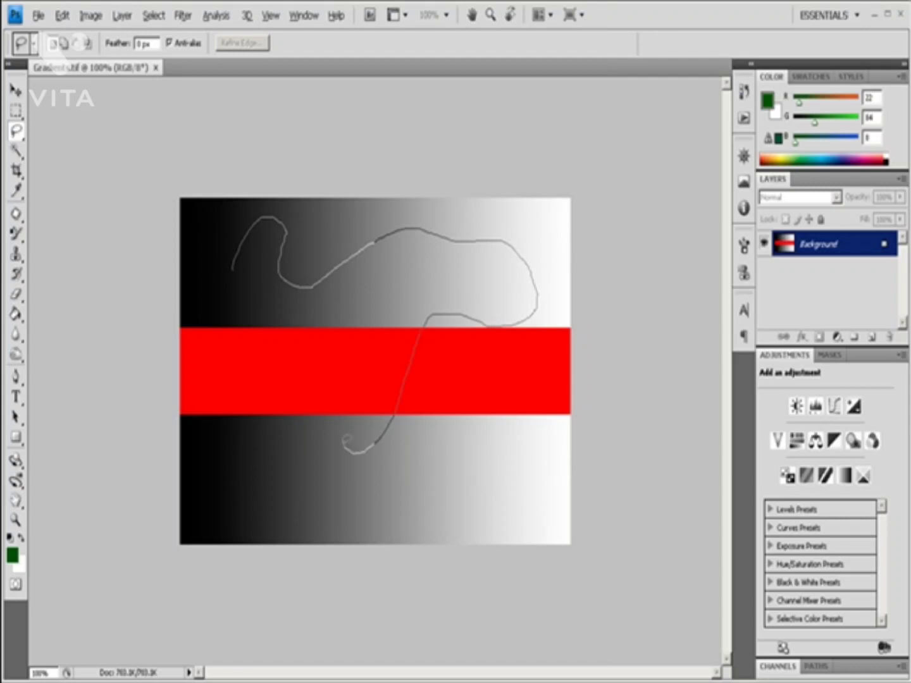
mouse_move(347, 438)
left_mouse_down()
mouse_move(291, 360)
mouse_move(258, 345)
mouse_move(225, 275)
mouse_move(237, 276)
left_mouse_up()
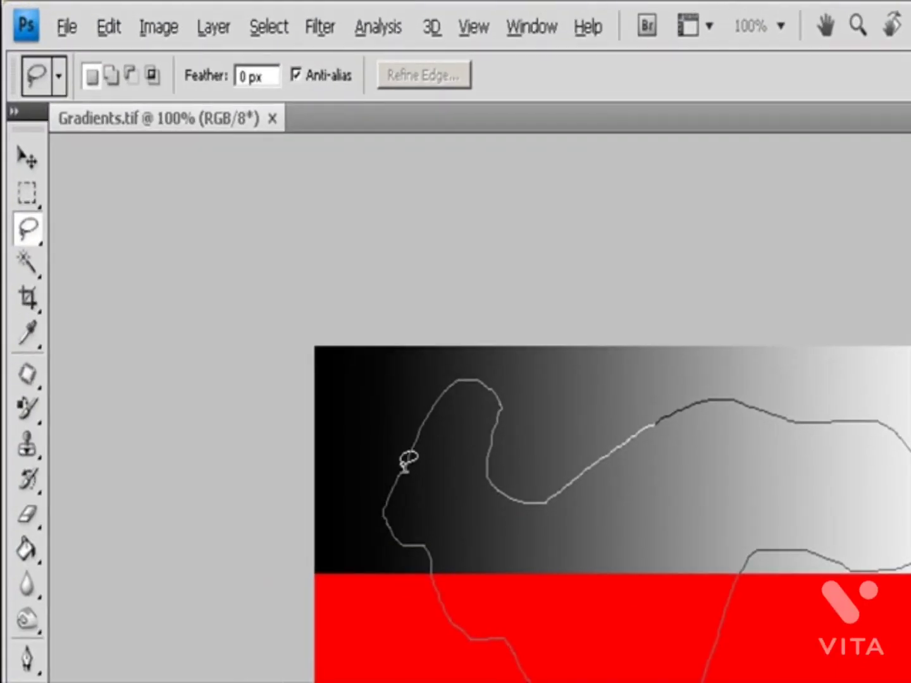
mouse_move(409, 459)
left_mouse_down()
mouse_move(417, 450)
mouse_move(406, 472)
left_mouse_up()
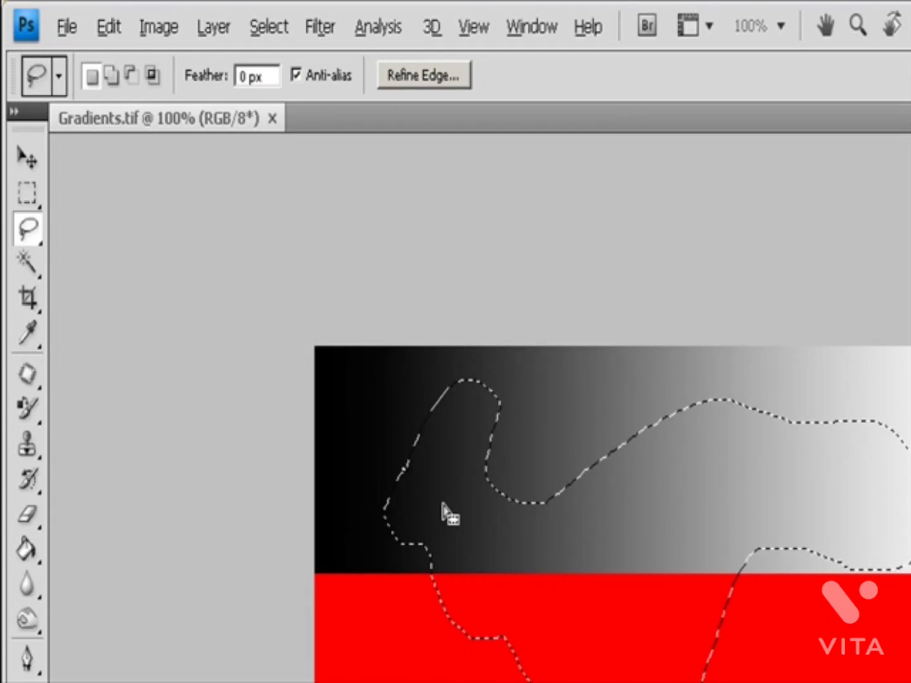
Step: Try the Add, Subtract and Intersect modes of the Lasso, and undo the accidental deselection
left_click(116, 77)
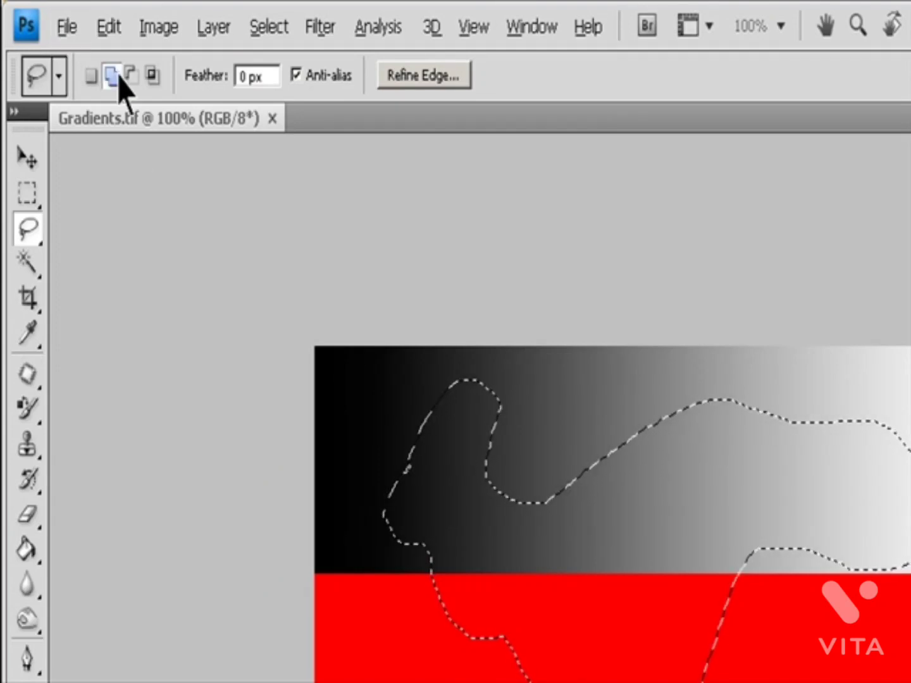
left_click(130, 76)
left_click(152, 76)
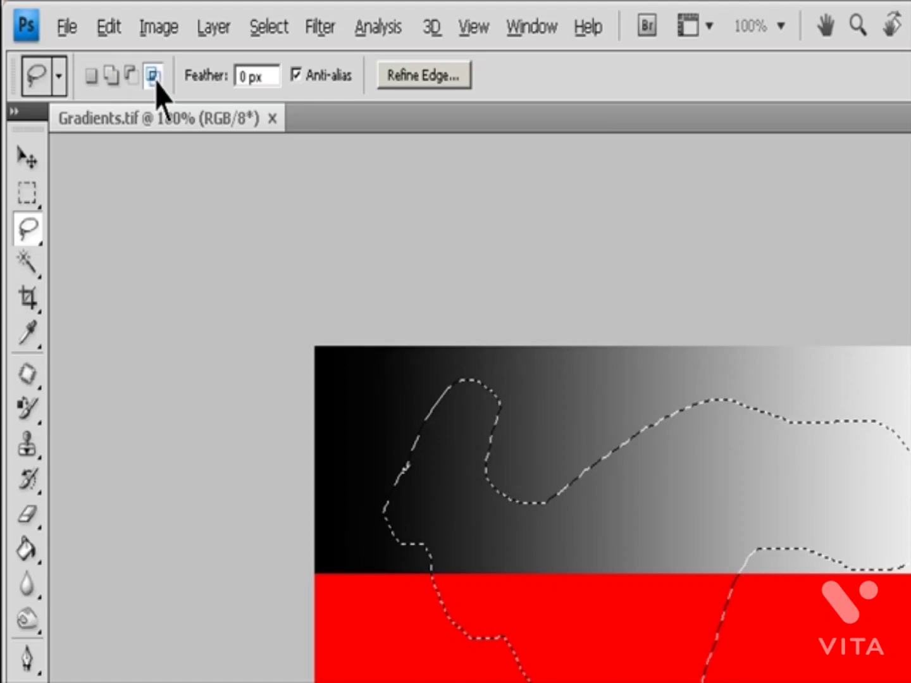
left_click(265, 77)
left_click(247, 348)
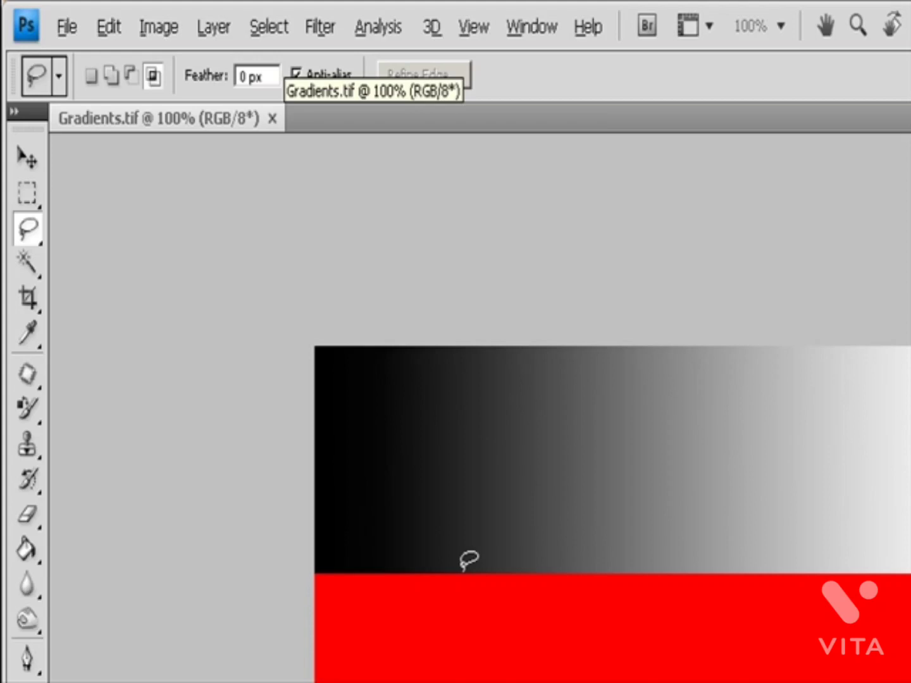
key("ctrl+z")
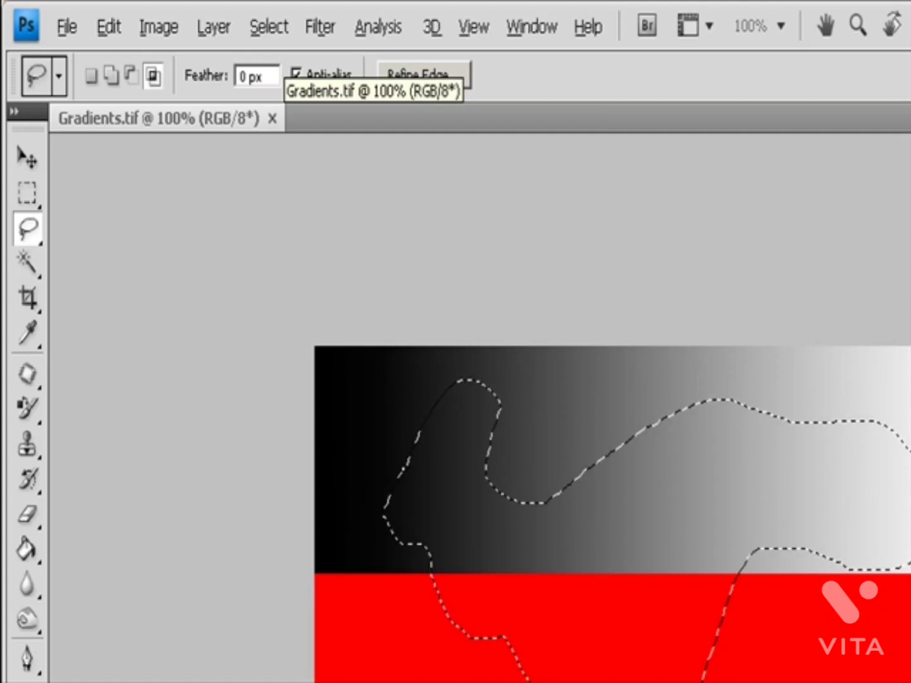
Step: Subtract freehand areas from the selection's lower-right edge at the red band and from its right end in the upper gradient
key("shift")
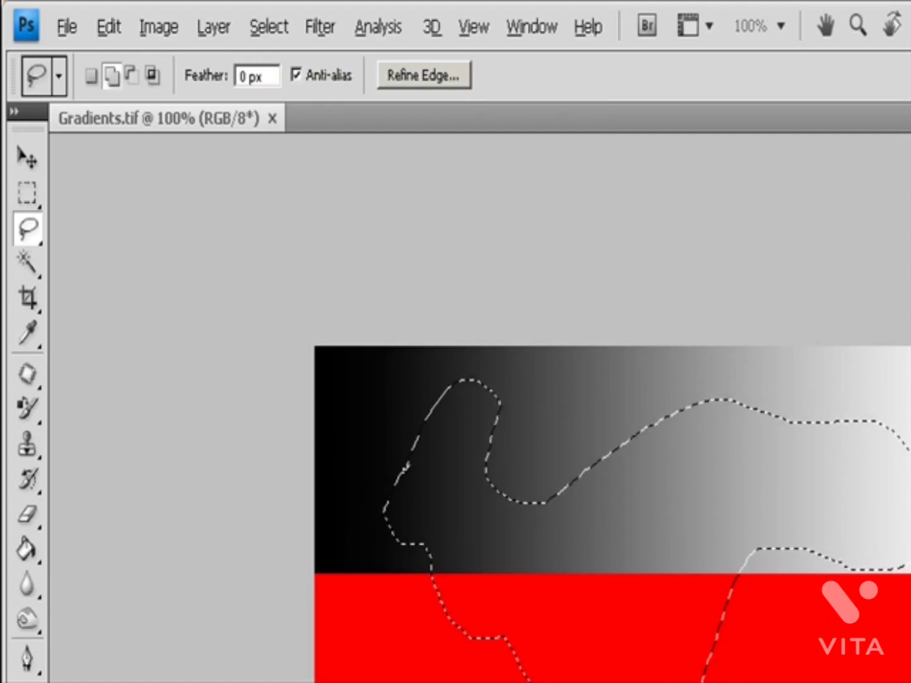
key("alt")
mouse_move(720, 611)
left_mouse_down()
mouse_move(672, 611)
mouse_move(661, 681)
left_mouse_up()
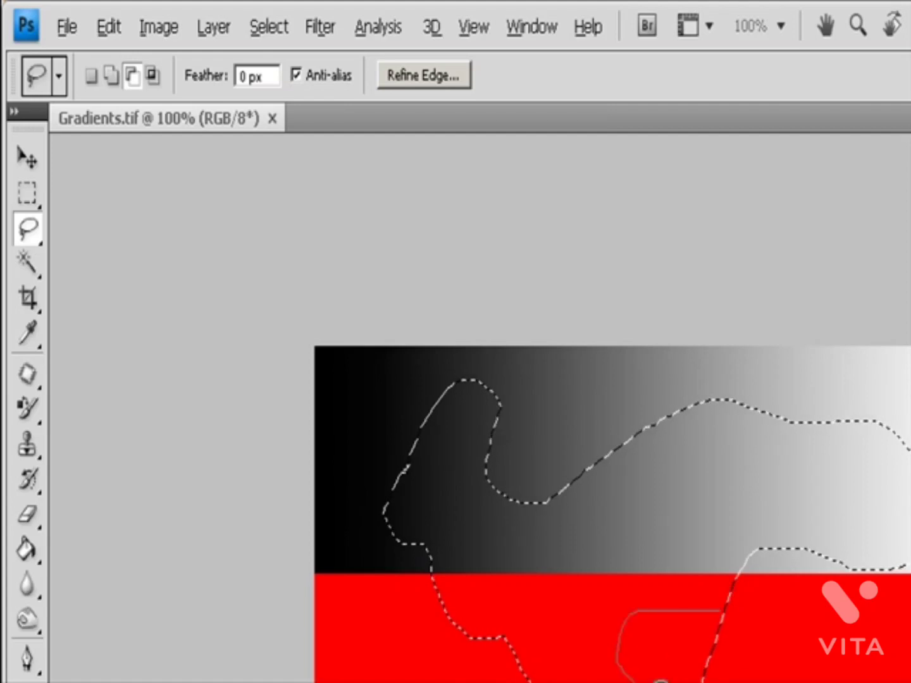
mouse_move(756, 662)
left_mouse_down()
mouse_move(722, 596)
mouse_move(725, 607)
left_mouse_up()
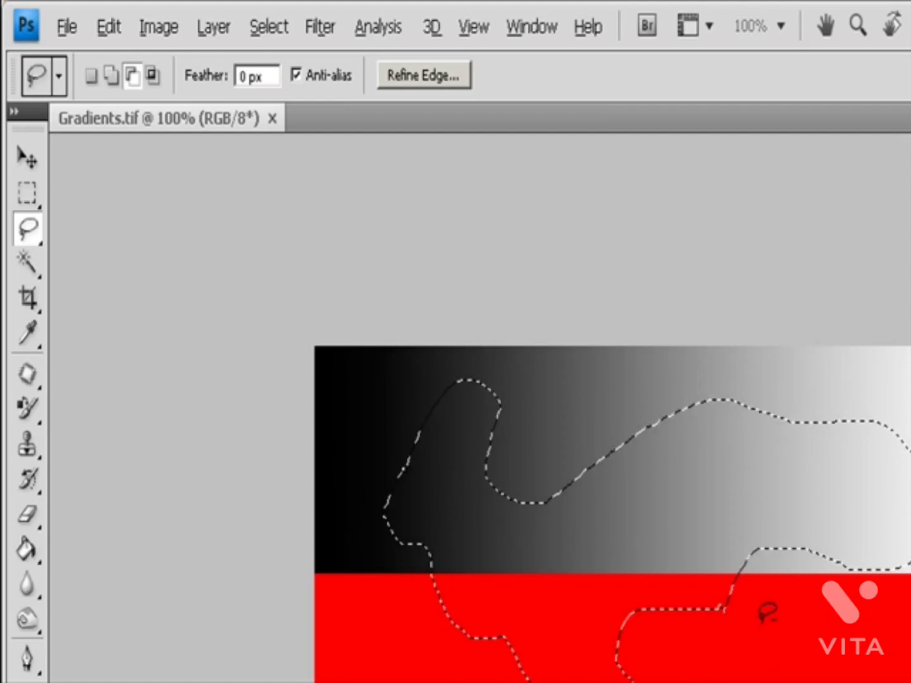
mouse_move(857, 396)
left_mouse_down()
mouse_move(905, 592)
mouse_move(864, 382)
mouse_move(861, 390)
left_mouse_up()
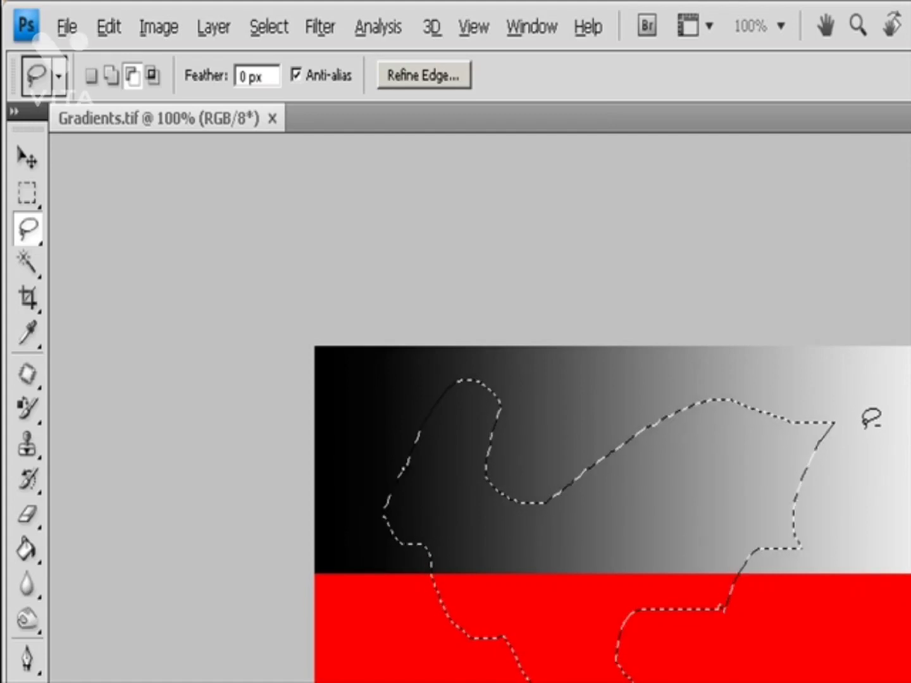
Step: Try to intersect the selection with a freehand shape near its upper-right end, and undo it
key("alt+shift")
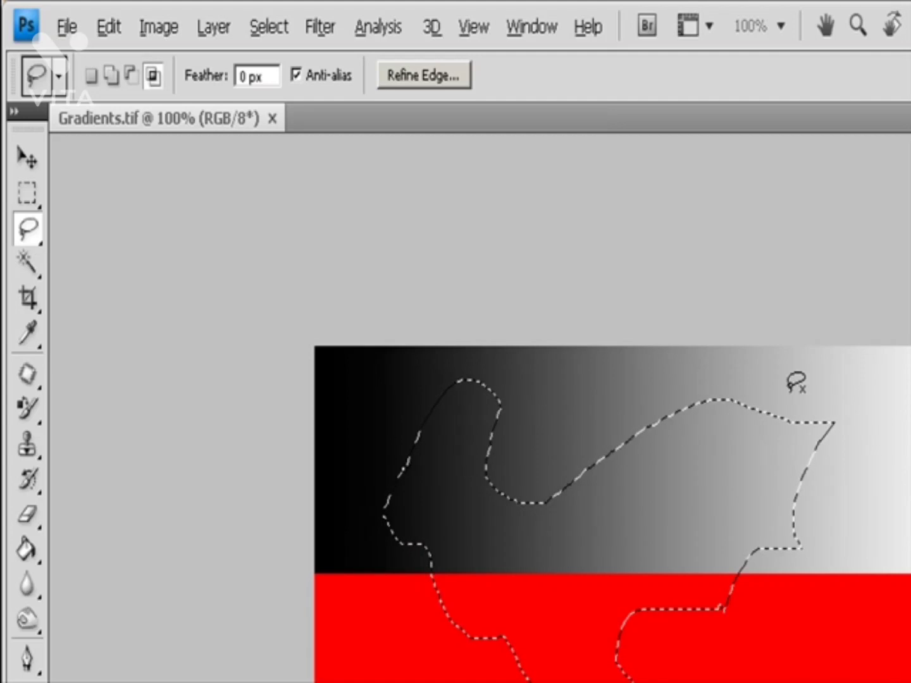
mouse_move(789, 390)
left_mouse_down()
mouse_move(871, 579)
mouse_move(850, 658)
mouse_move(747, 601)
mouse_move(788, 545)
left_mouse_up()
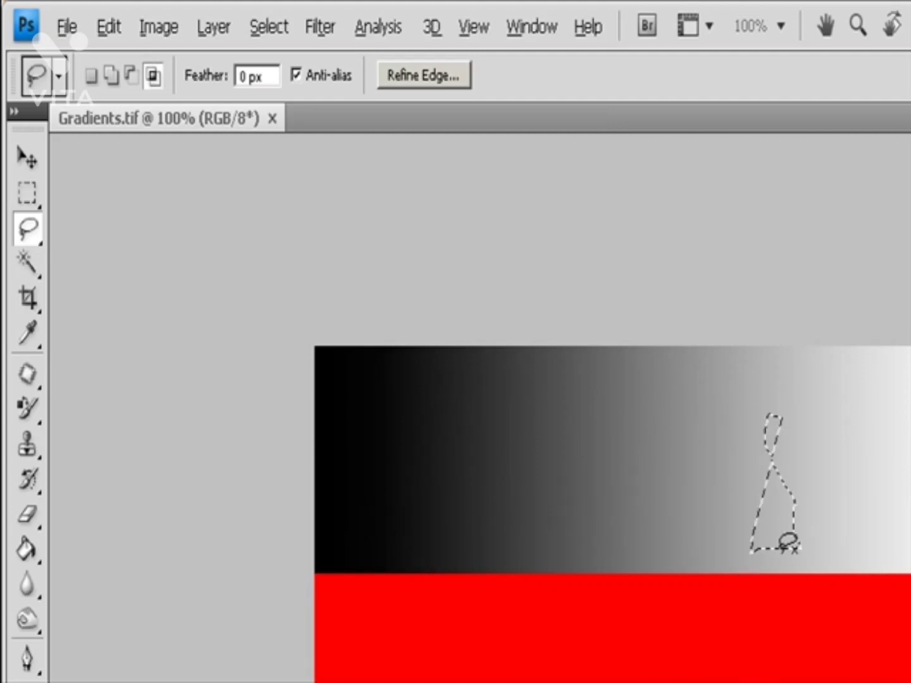
key("ctrl+z")
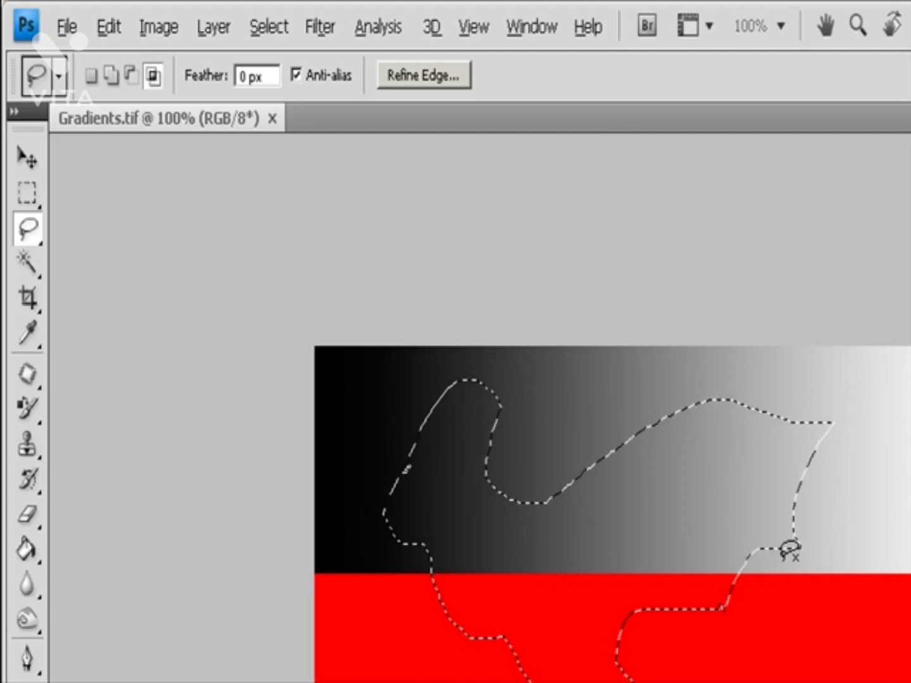
Step: Clear the selected area to the white background color and deselect
key("Delete")
key("ctrl+d")
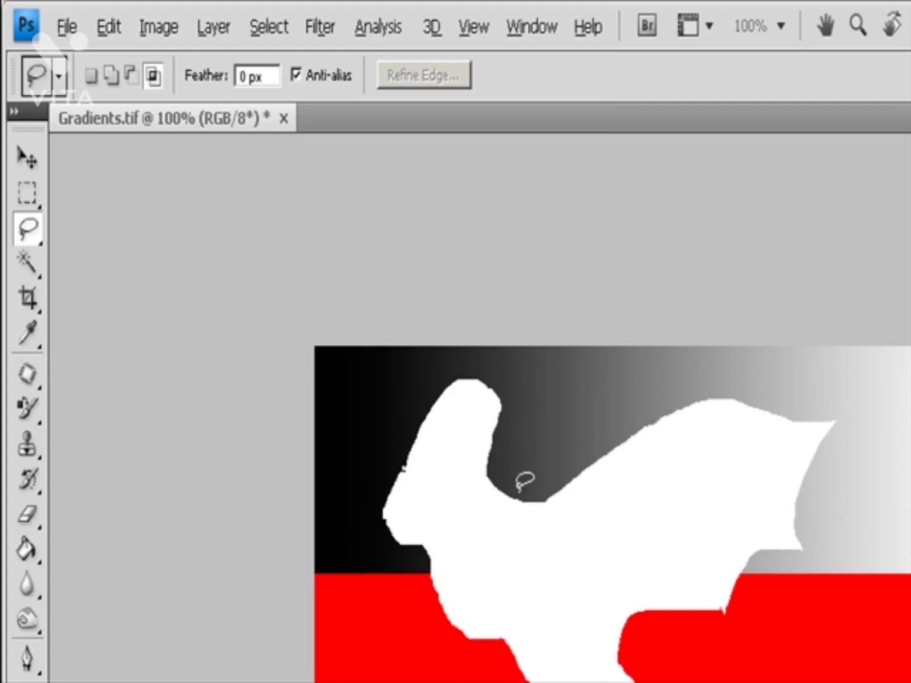
Step: Select a freehand area at the image's lower left, feather it 7.9 px with Refine Edge, clear it and deselect
left_click_drag(425, 655, 394, 682)
left_click_drag(475, 682, 425, 654)
left_click(430, 80)
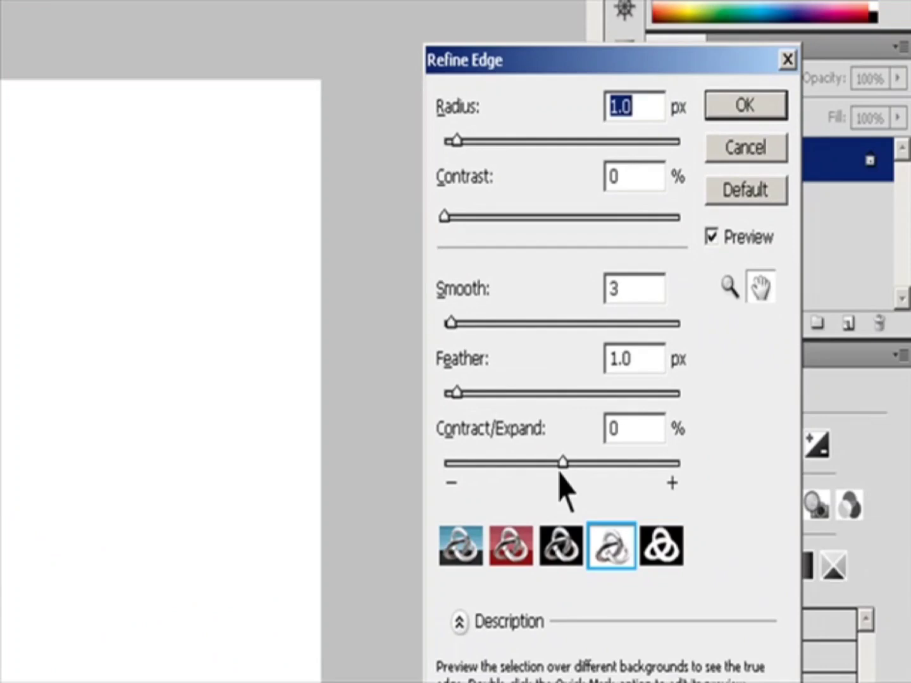
left_click_drag(455, 393, 529, 400)
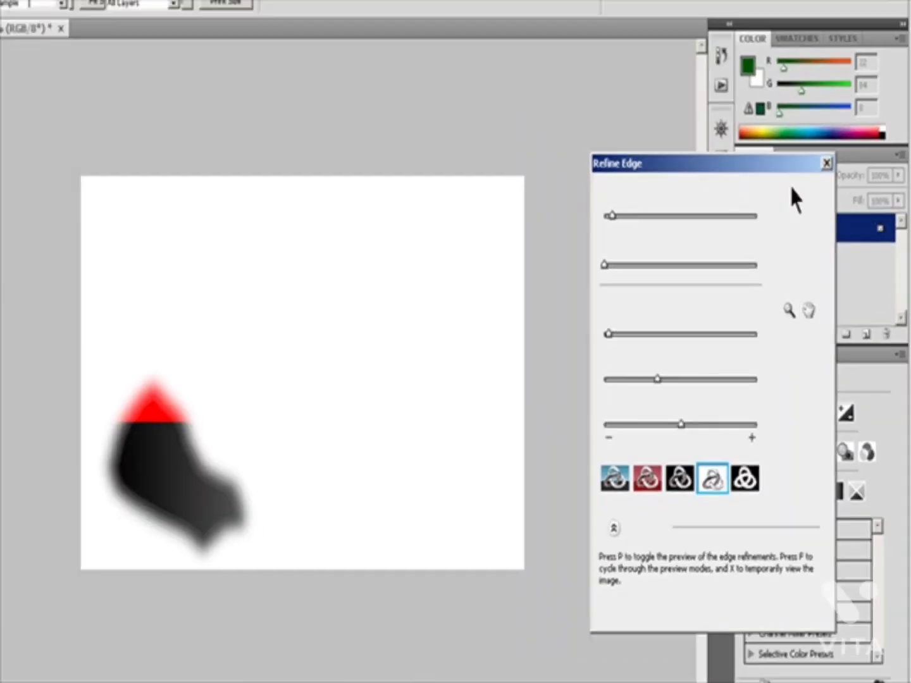
left_click(739, 103)
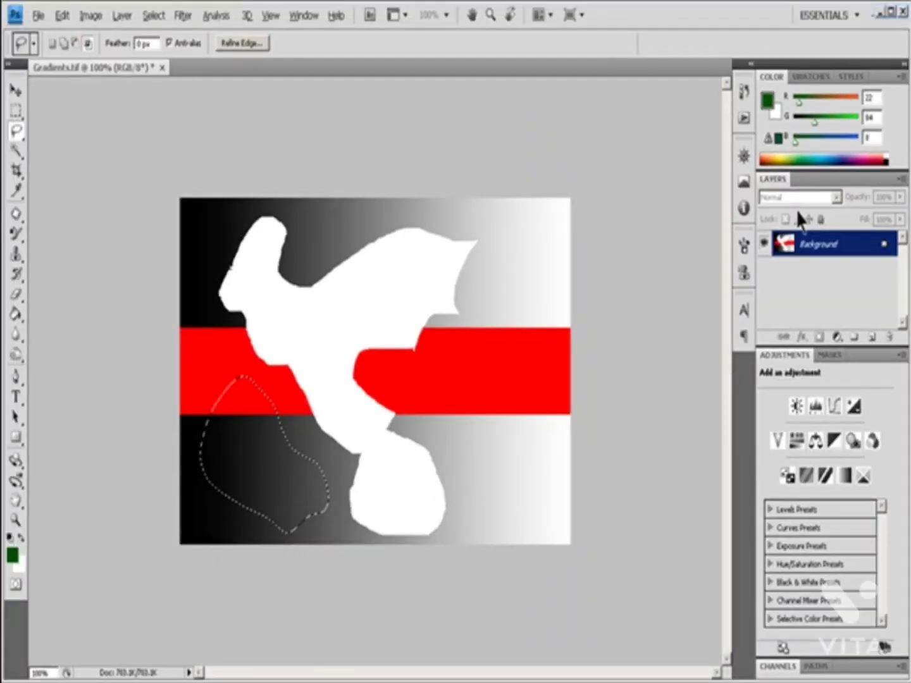
key("Delete")
key("ctrl+d")
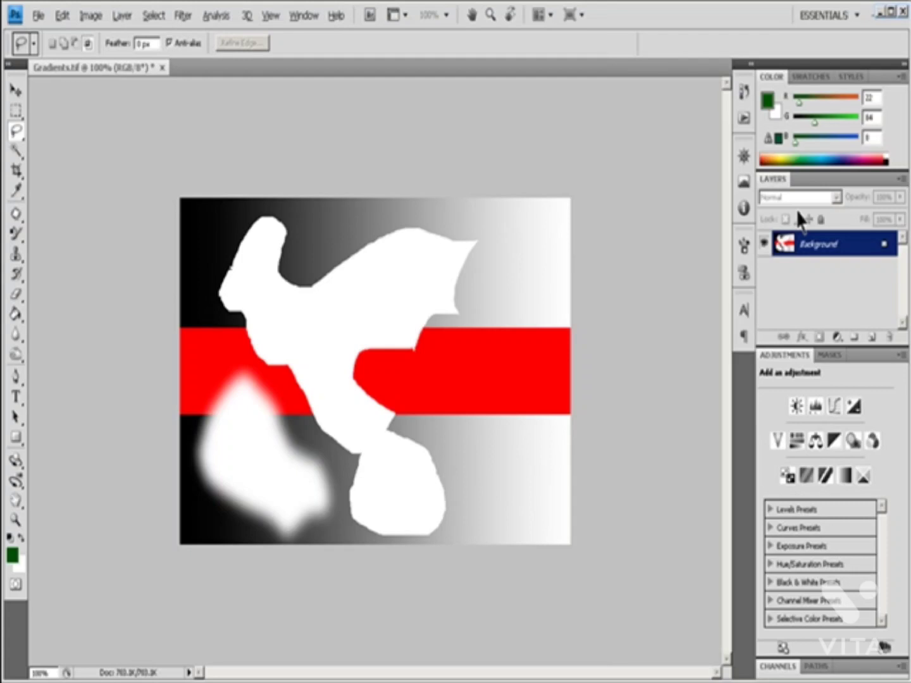
Step: Step back through the feathered clearing and its selection edits
key("ctrl+alt+z")
key("ctrl+alt+z")
key("ctrl+alt+z")
key("ctrl+alt+z")
key("ctrl+alt+z")
key("ctrl+alt+z")
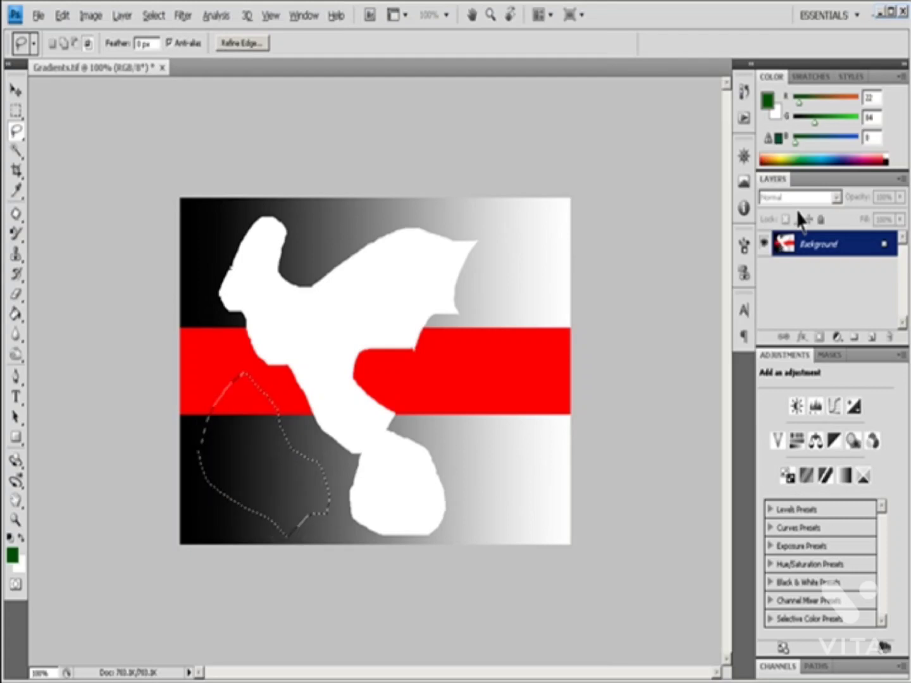
key("ctrl+alt+z")
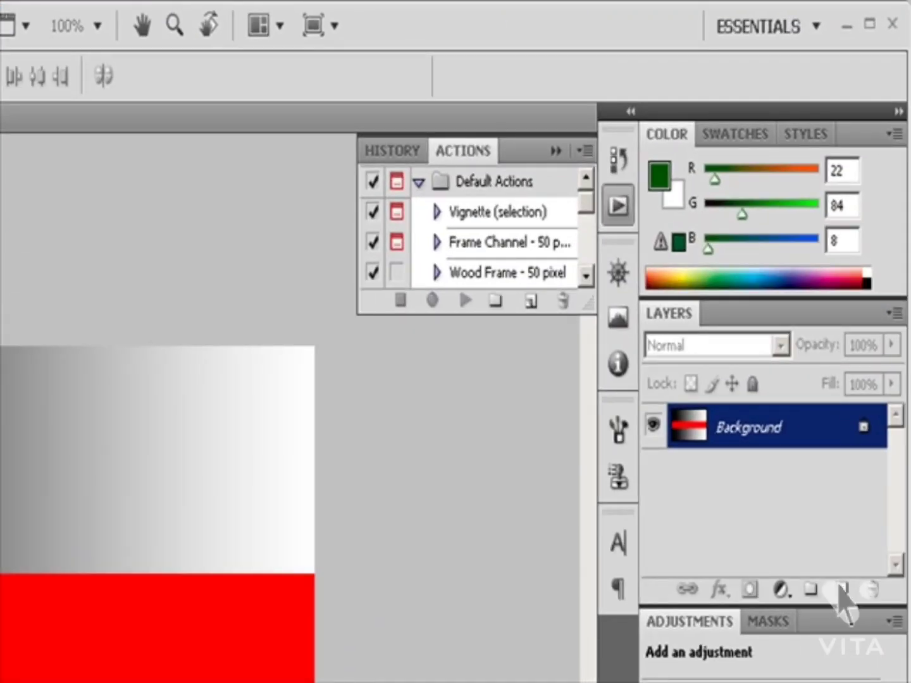
Step: Create a new layer named Layer 1 with color None, mode Normal and 100% opacity, checking the color, mode and opacity options
left_click(895, 312)
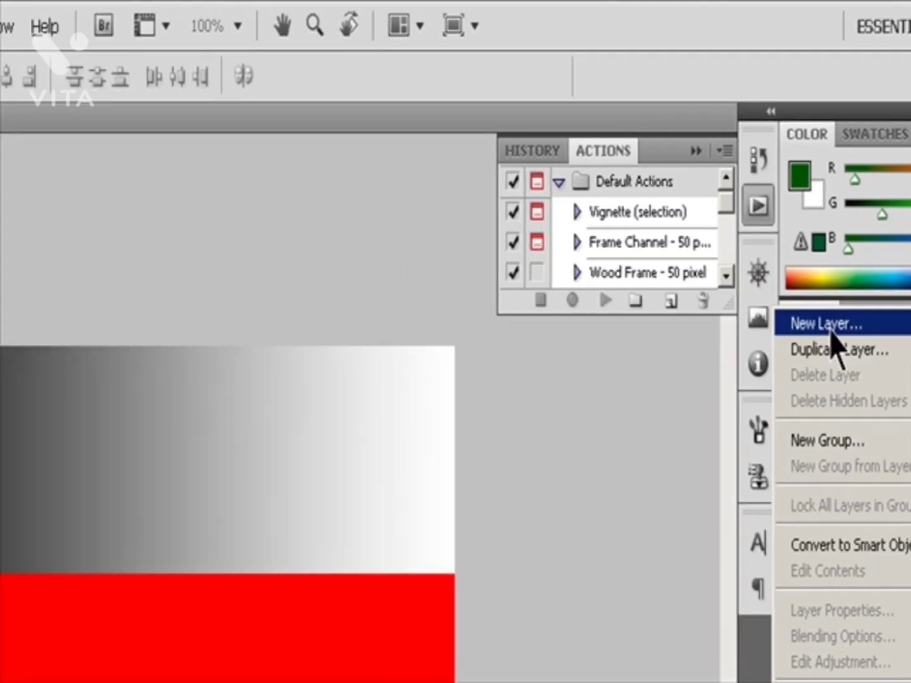
left_click(670, 324)
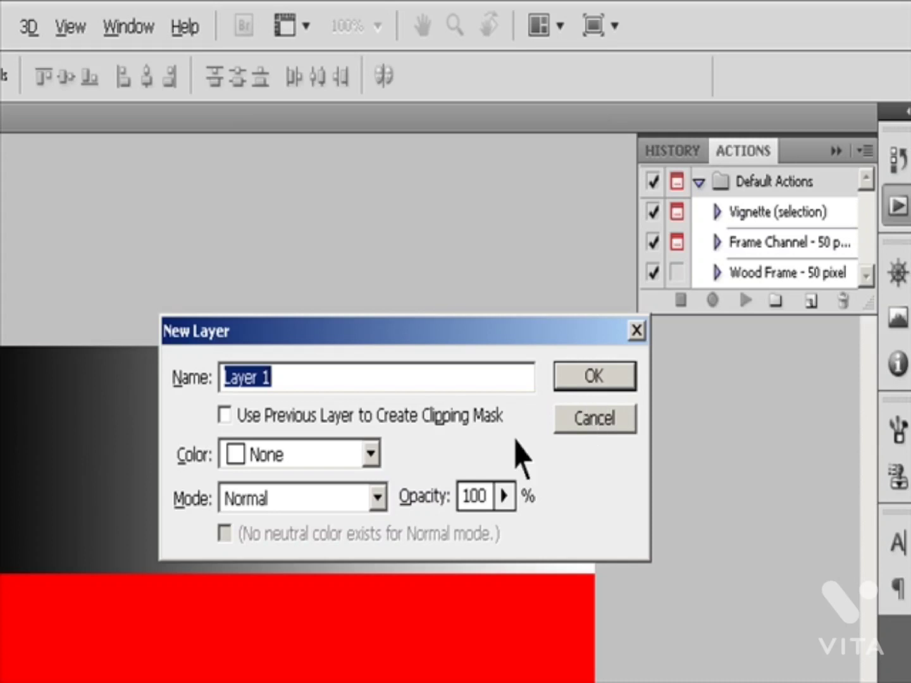
left_click(372, 455)
left_click(378, 465)
left_click(379, 498)
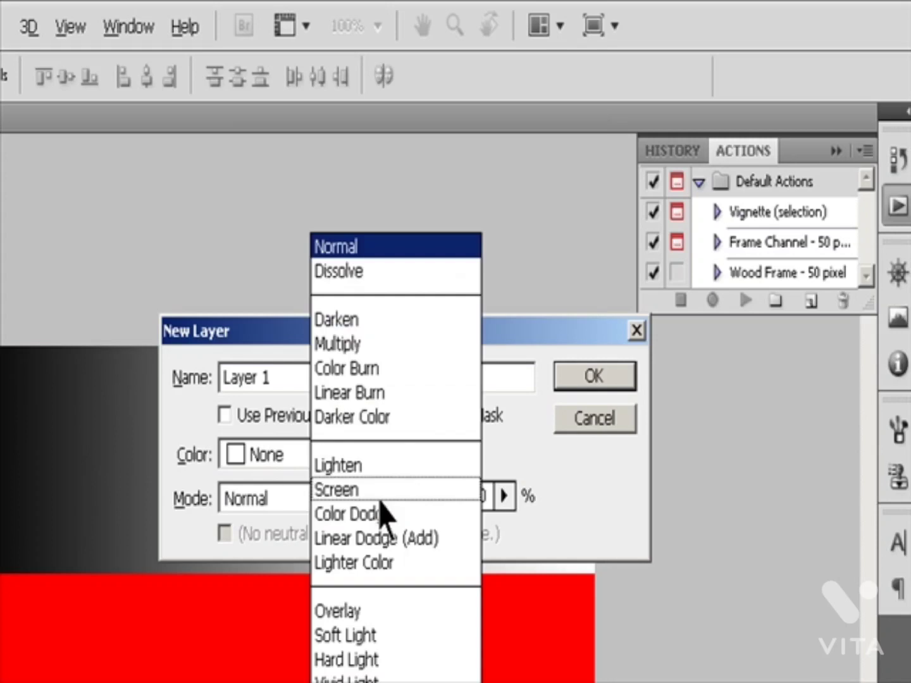
left_click(505, 495)
left_click(506, 497)
left_click(572, 379)
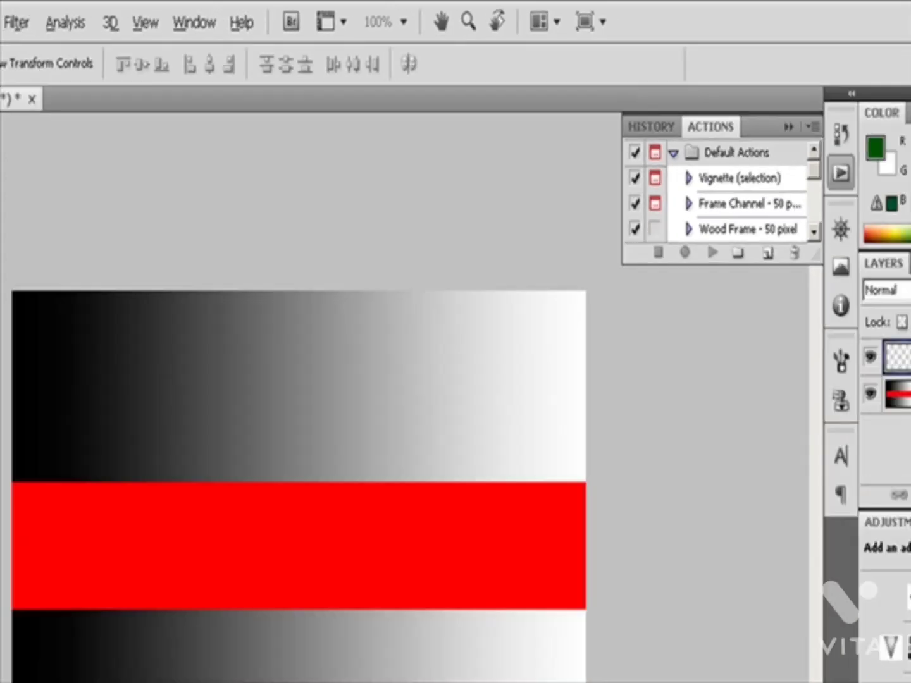
Step: Select the Background layer and convert it to a regular layer
left_click(810, 278)
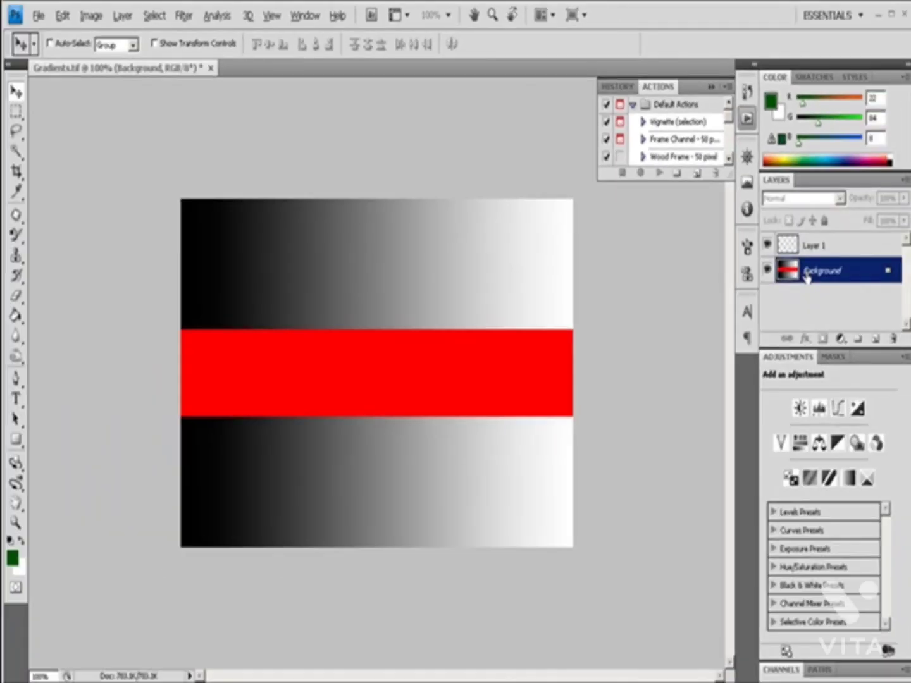
double_click(811, 277, "alt")
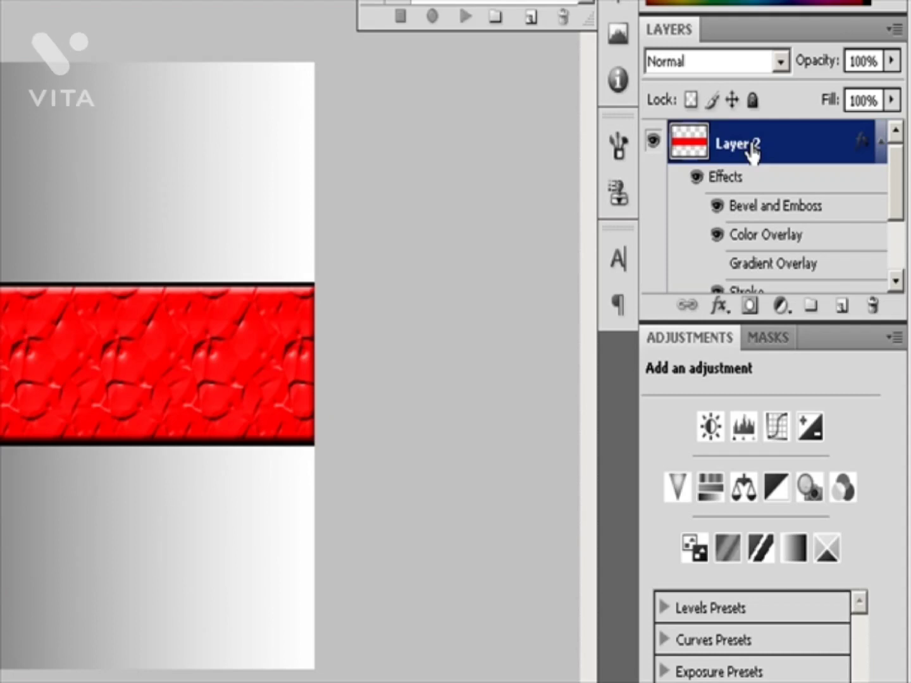
Step: Duplicate Layer 2, the textured red band, together with its layer effects
left_click_drag(752, 145, 844, 310)
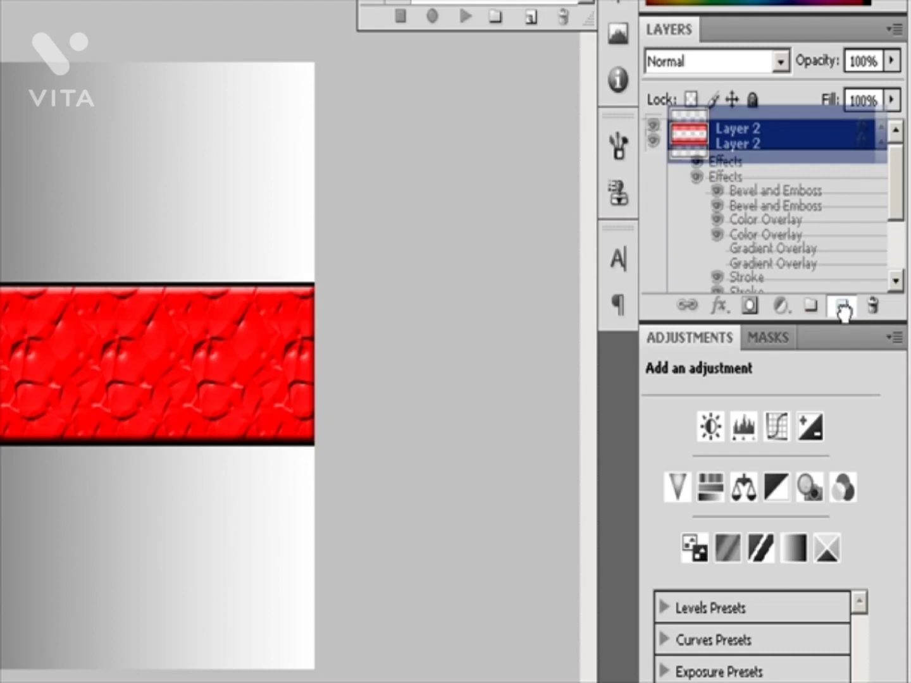
left_click_drag(844, 311, 843, 311)
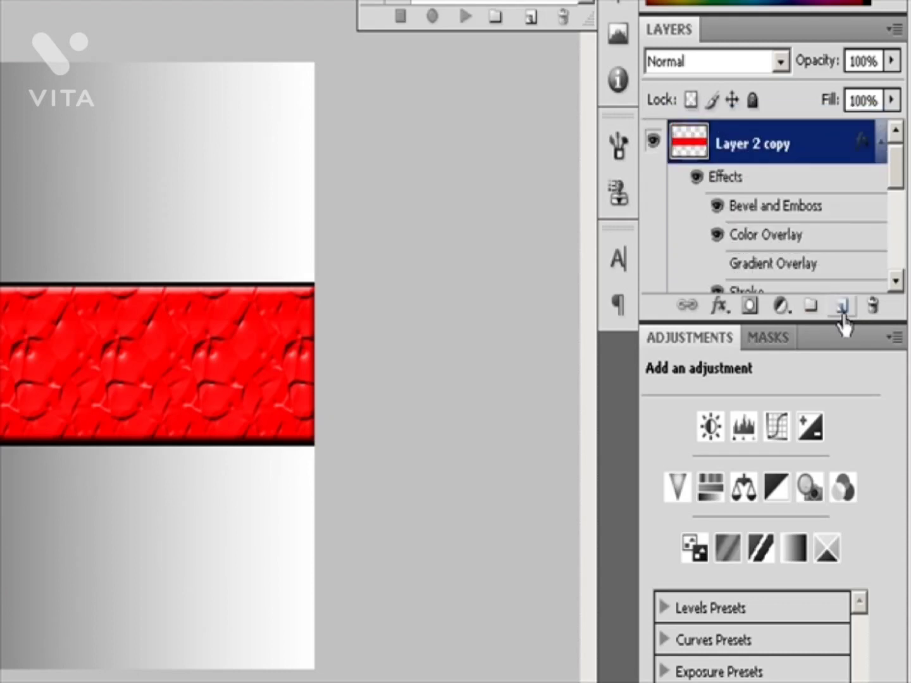
mouse_move(893, 176)
left_mouse_down()
mouse_move(901, 239)
mouse_move(908, 211)
left_mouse_up()
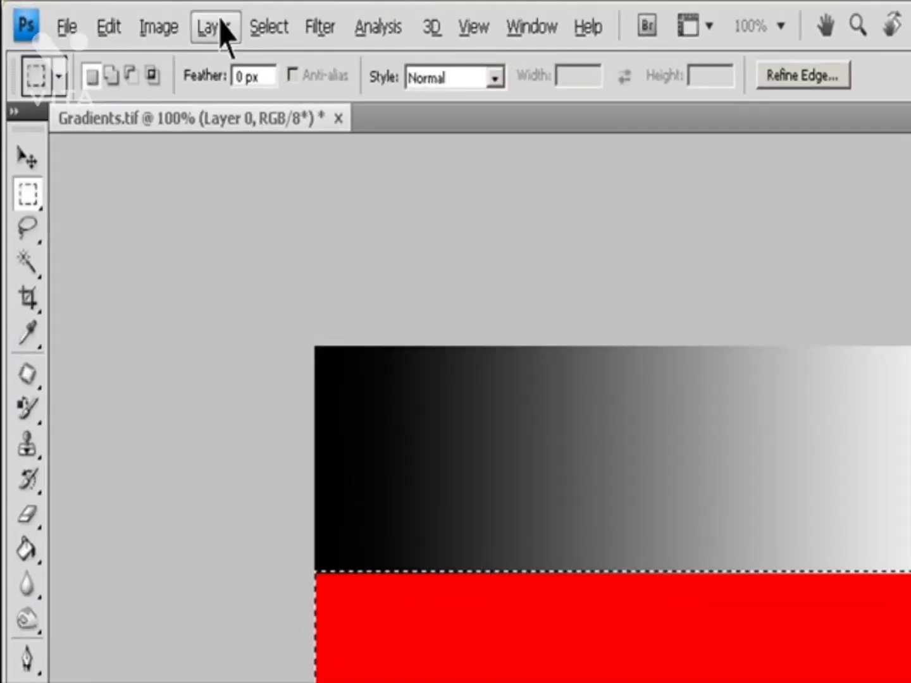
Step: Cut the selected red band out of Layer 0 onto its own new layer and hide that band
left_click(122, 14)
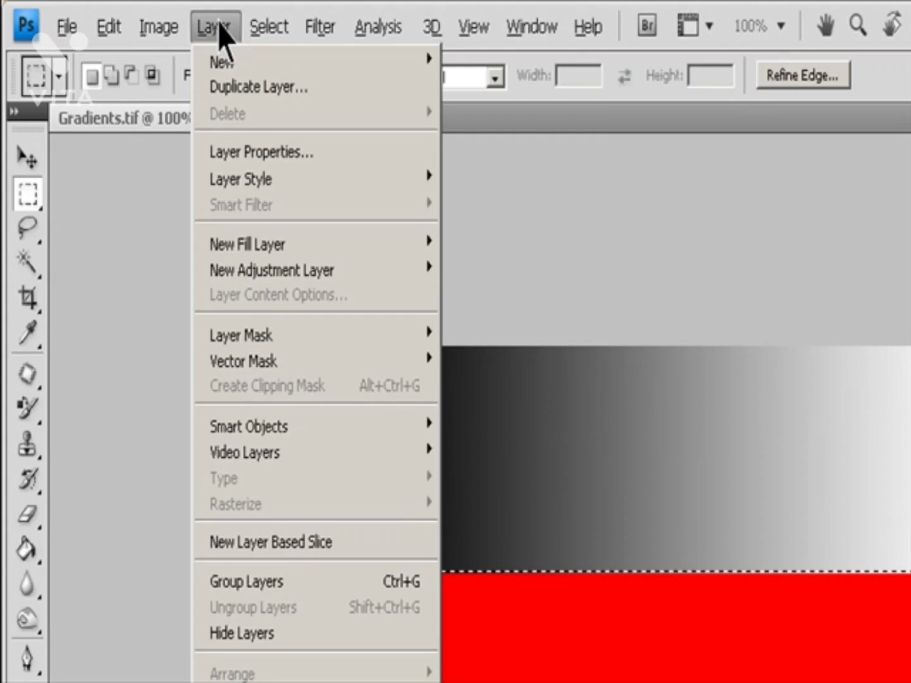
mouse_move(220, 69)
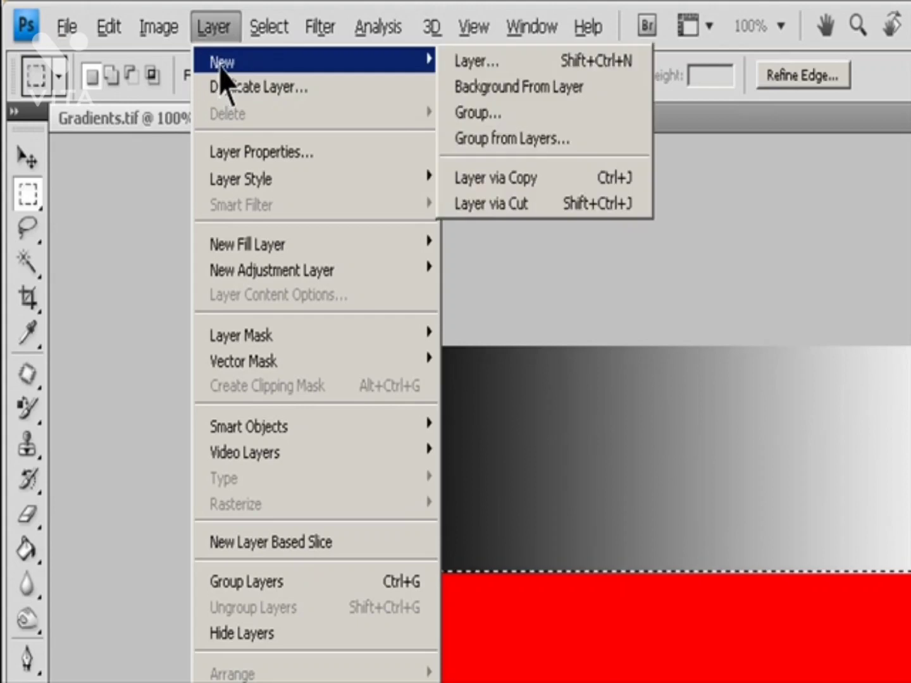
left_click(524, 204)
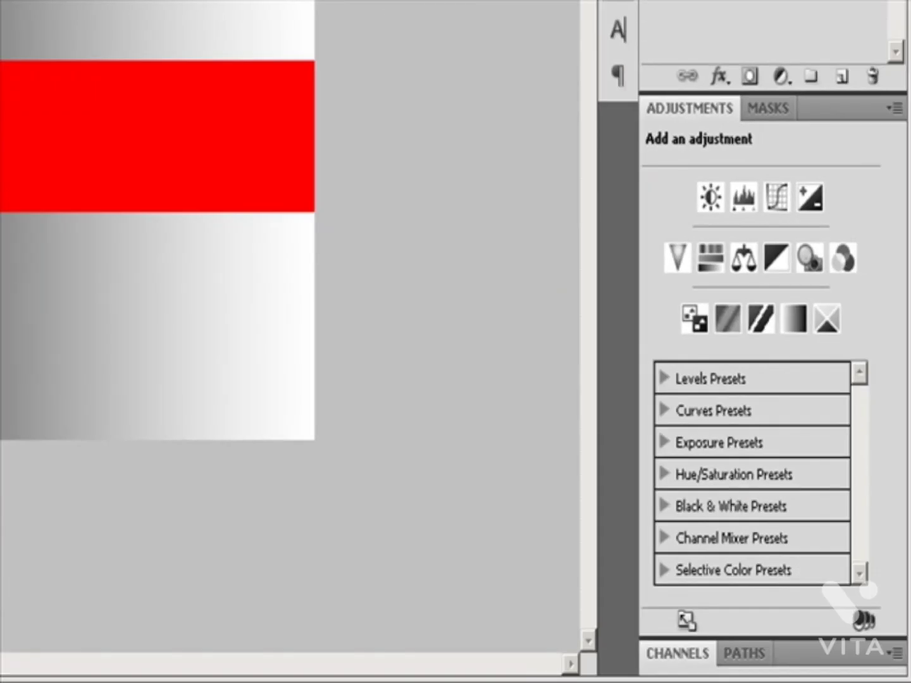
left_click(650, 2)
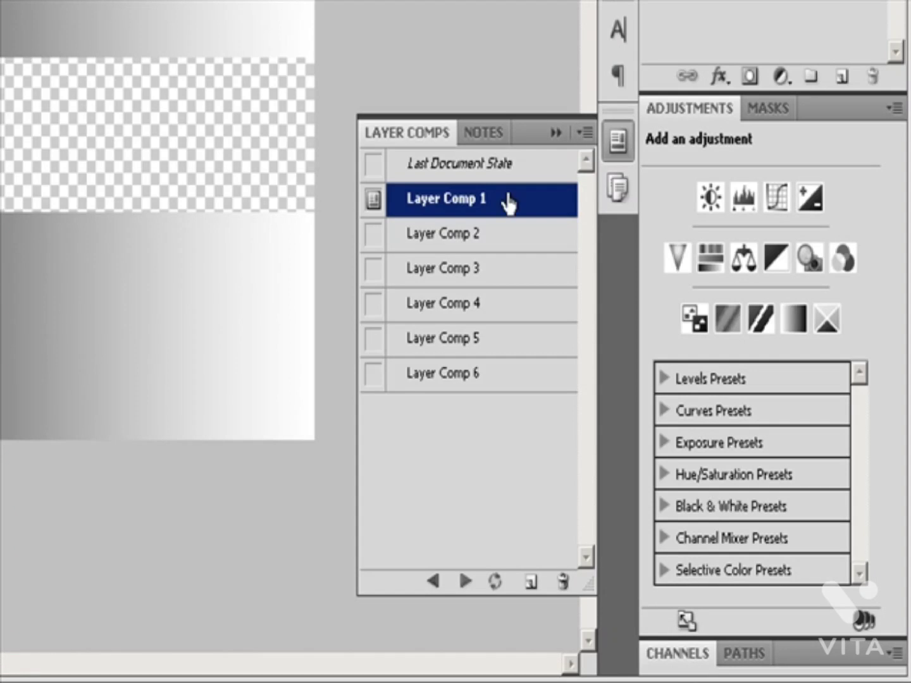
Step: Apply Layer Comp 2, and step back to Layer Comp 1
left_click(453, 235)
left_click(374, 235)
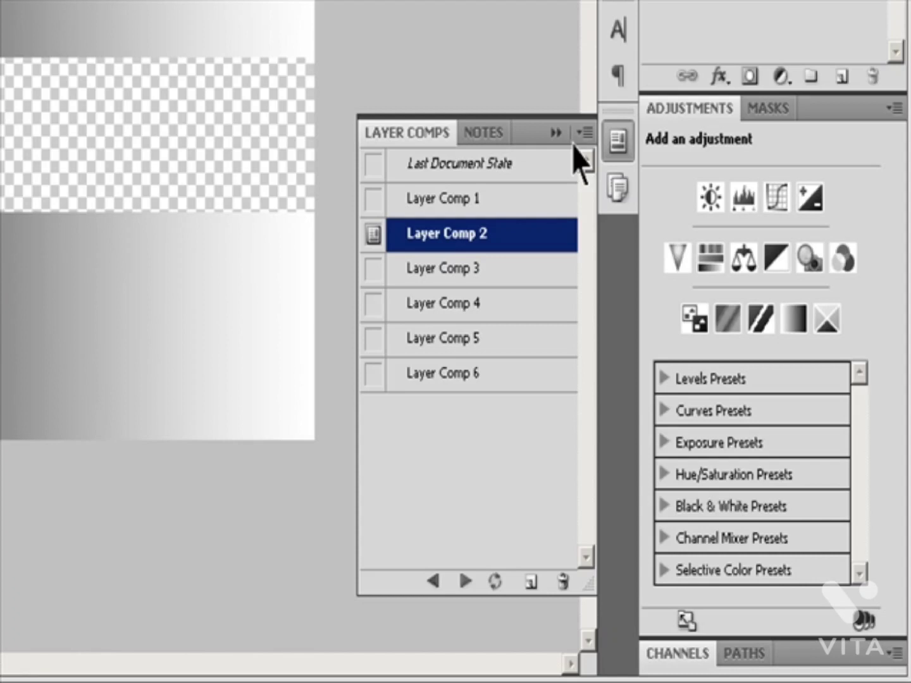
left_click(585, 132)
left_click(648, 259)
left_click(433, 579)
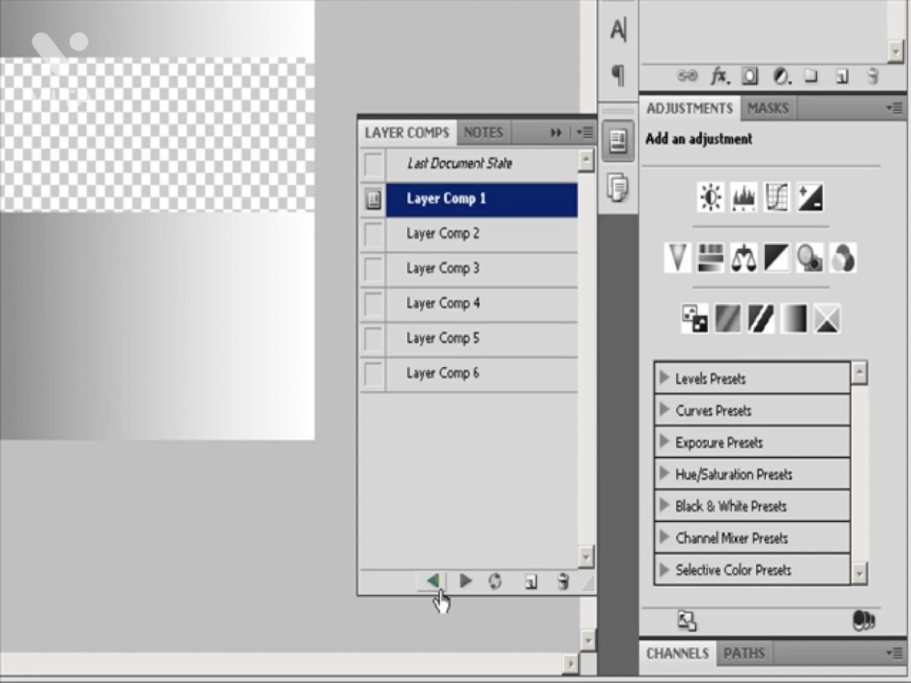
Step: Cycle forward through the layer comps as far as Layer Comp 5
left_click(467, 582)
left_click(467, 582)
left_click(467, 583)
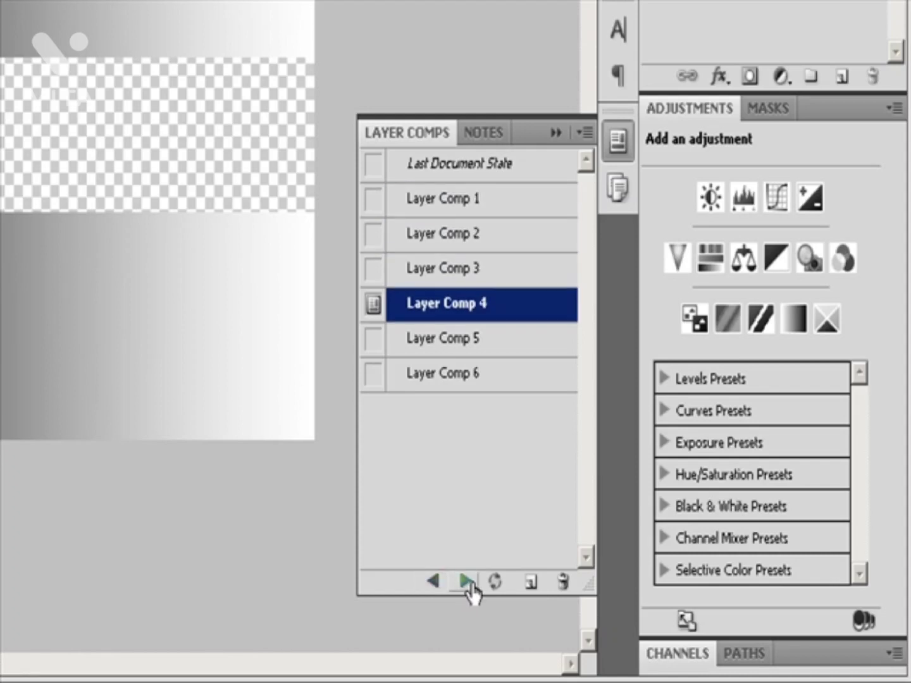
left_click(467, 582)
Step: Select only Layer Comps 2, 3, 4 and 6, and cycle repeatedly through just those comps
left_click(422, 243)
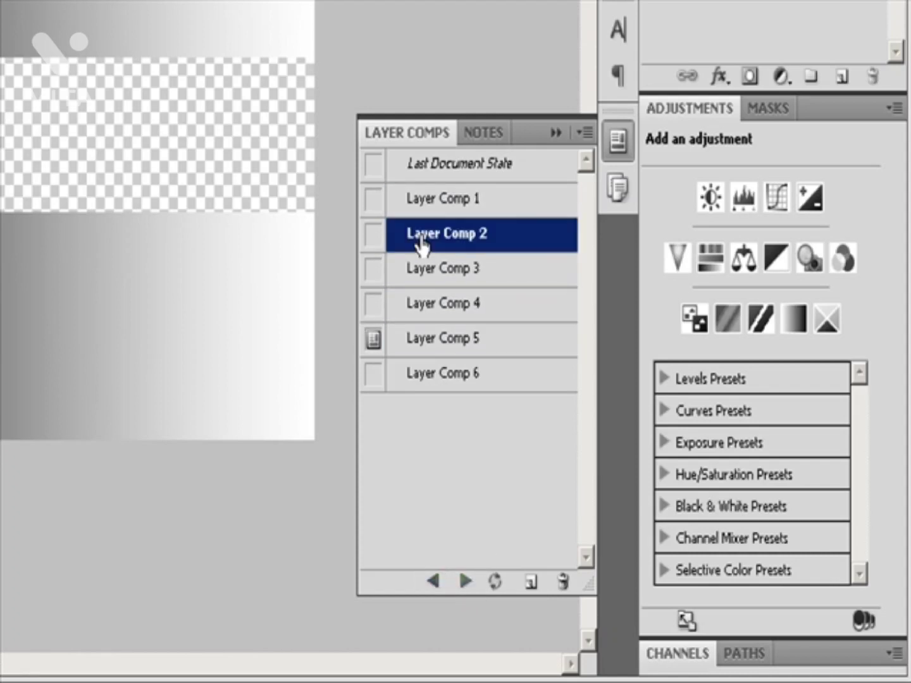
left_click(430, 311, "shift")
left_click(436, 380, "ctrl")
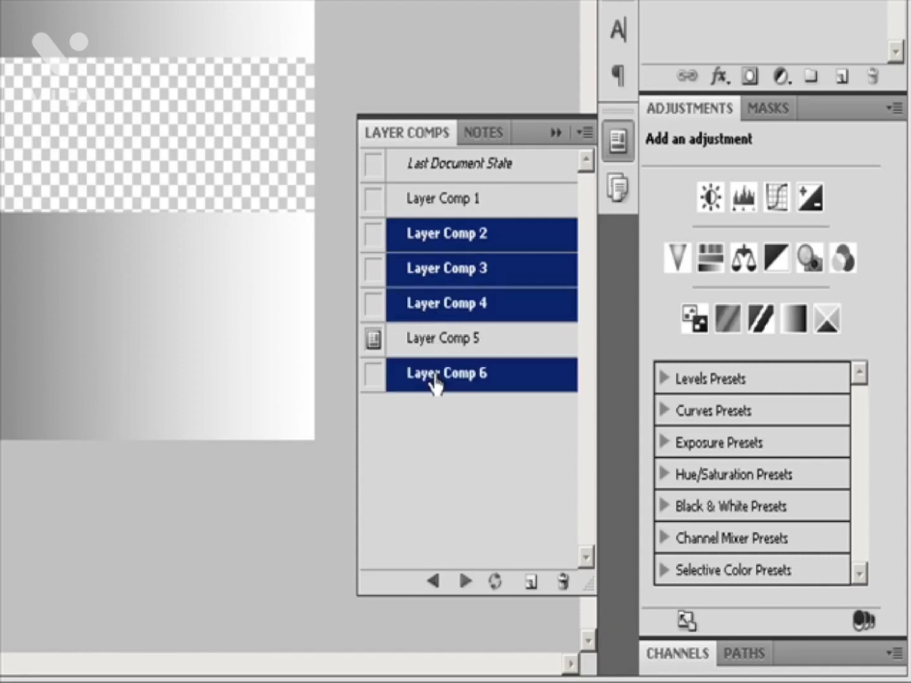
left_click(464, 584)
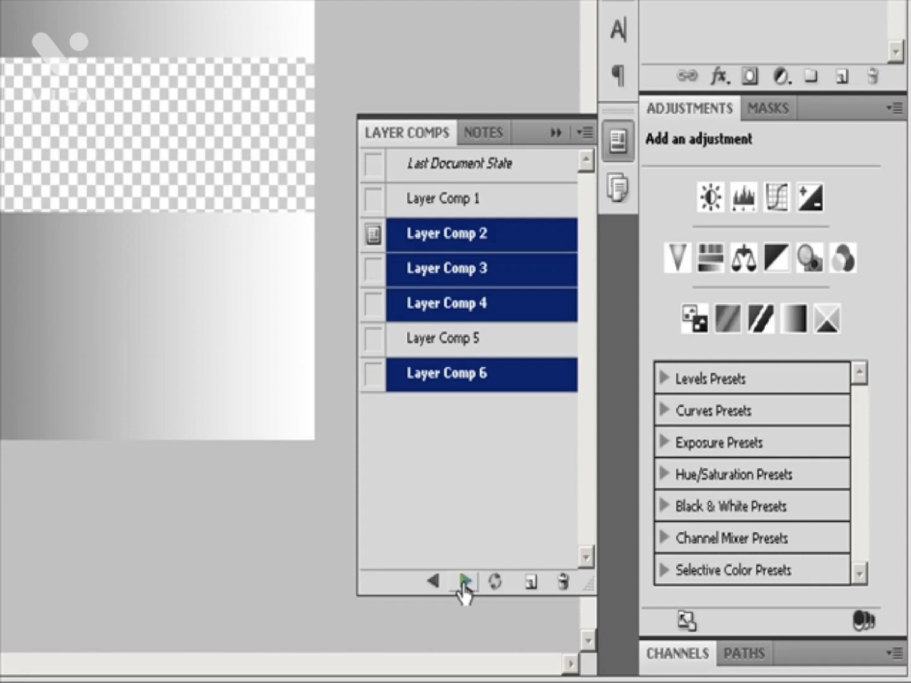
left_click(465, 583)
left_click(464, 582)
left_click(465, 582)
left_click(464, 582)
left_click(464, 583)
left_click(465, 582)
left_click(464, 582)
left_click(464, 583)
left_click(464, 583)
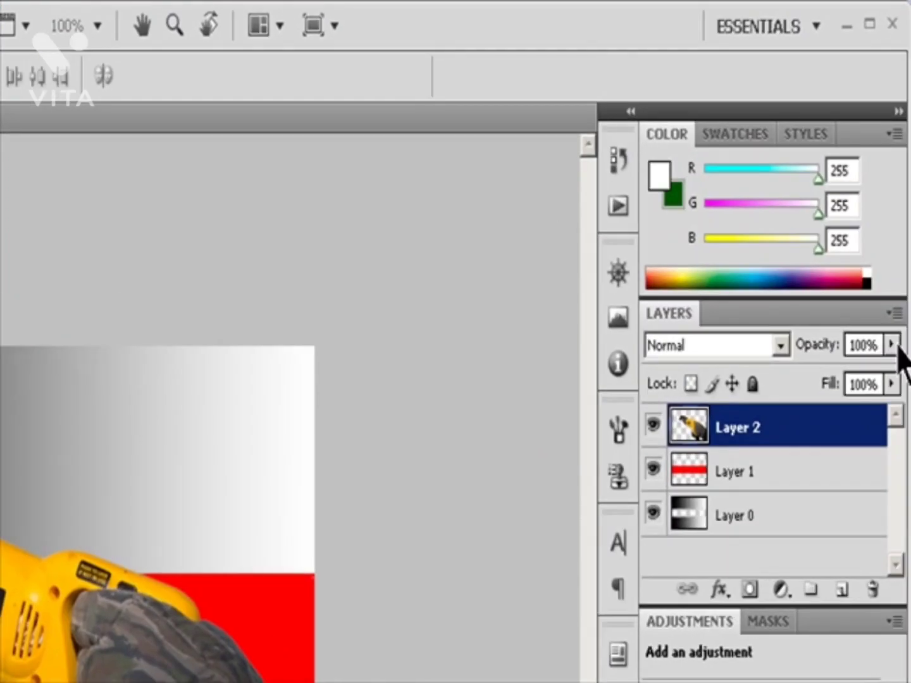
Step: Lower the opacity of Layer 2 containing the saw, and set Layer 1's opacity to 56%
left_click(898, 346)
left_click_drag(897, 370, 836, 381)
left_click(737, 471)
left_click(892, 346)
key("Return")
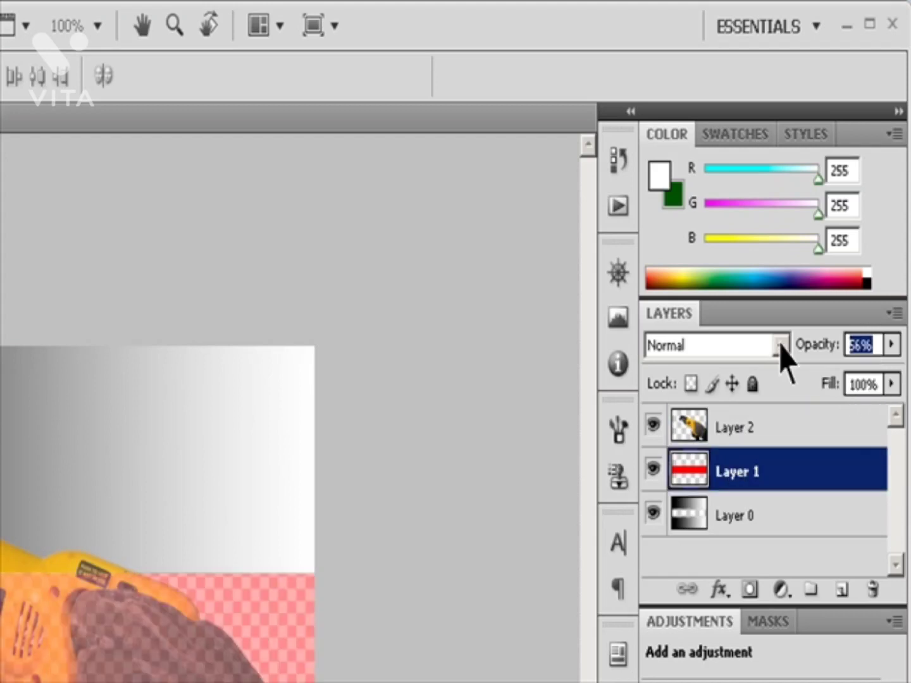
Step: Try 10% opacity on the red band's Layer 1, and settle on 20%
type("10")
key("BackSpace")
key("BackSpace")
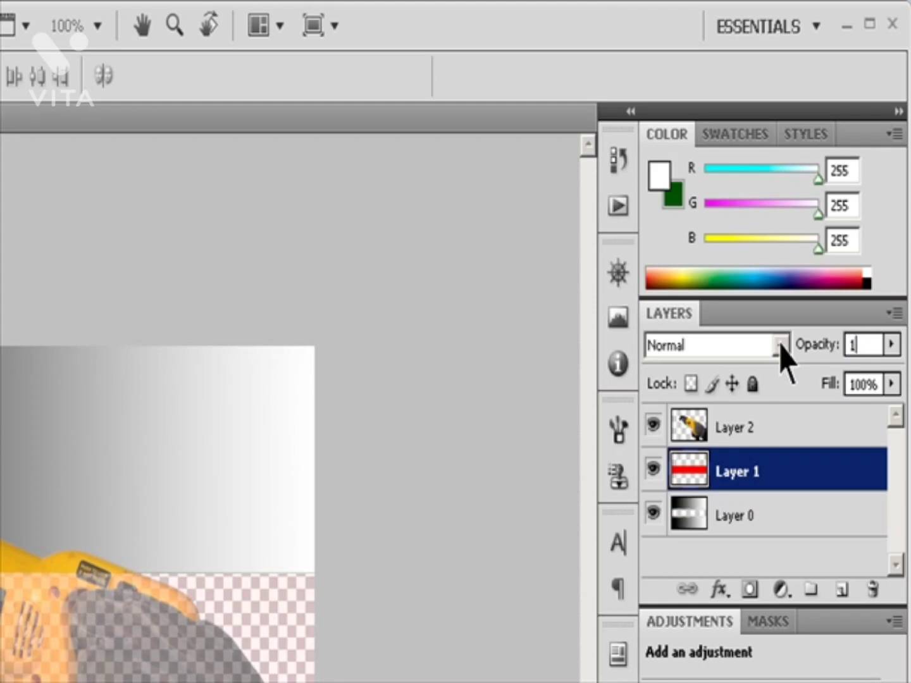
type("20")
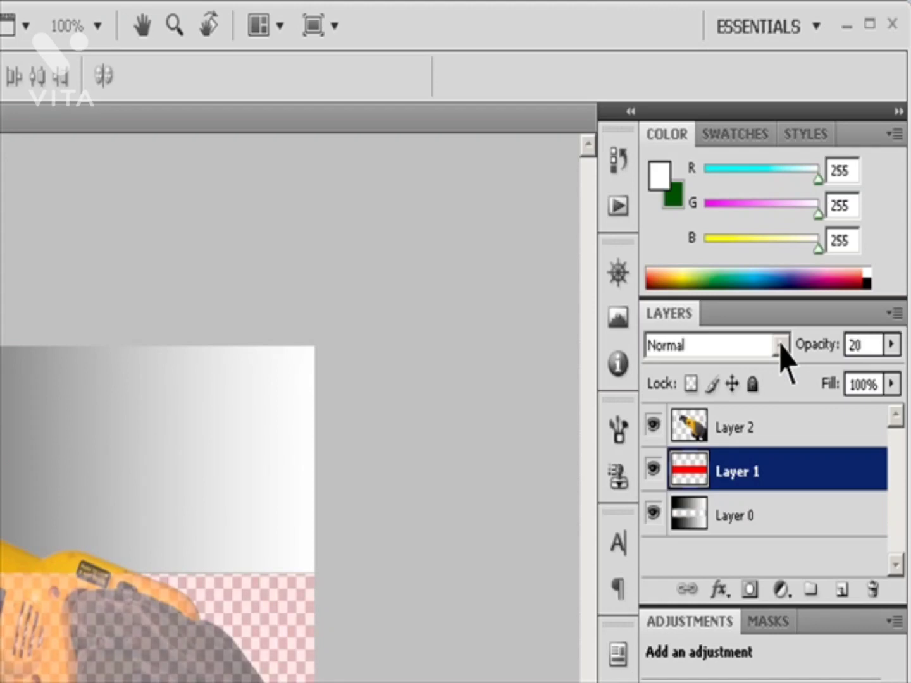
Step: Select Layer 0, try it at 74% opacity, and restore it to 100%
left_click(745, 513)
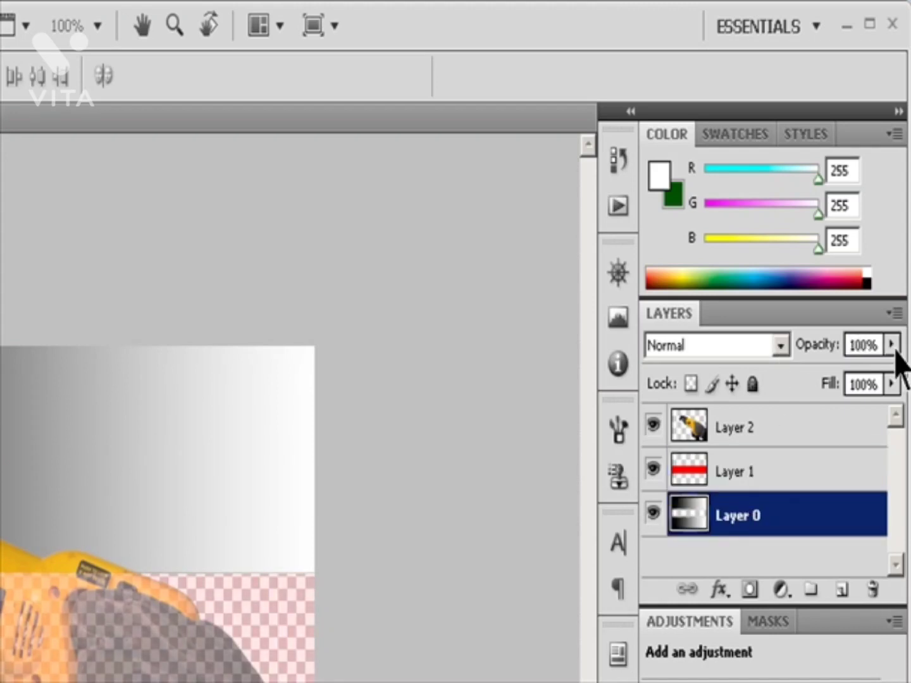
left_click_drag(892, 345, 864, 380)
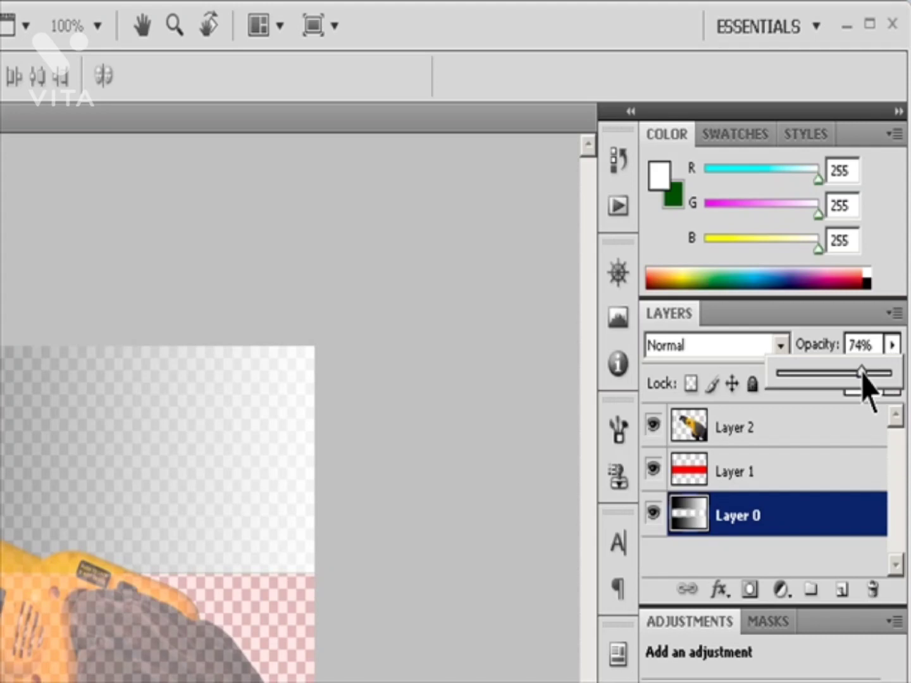
left_click_drag(864, 379, 908, 379)
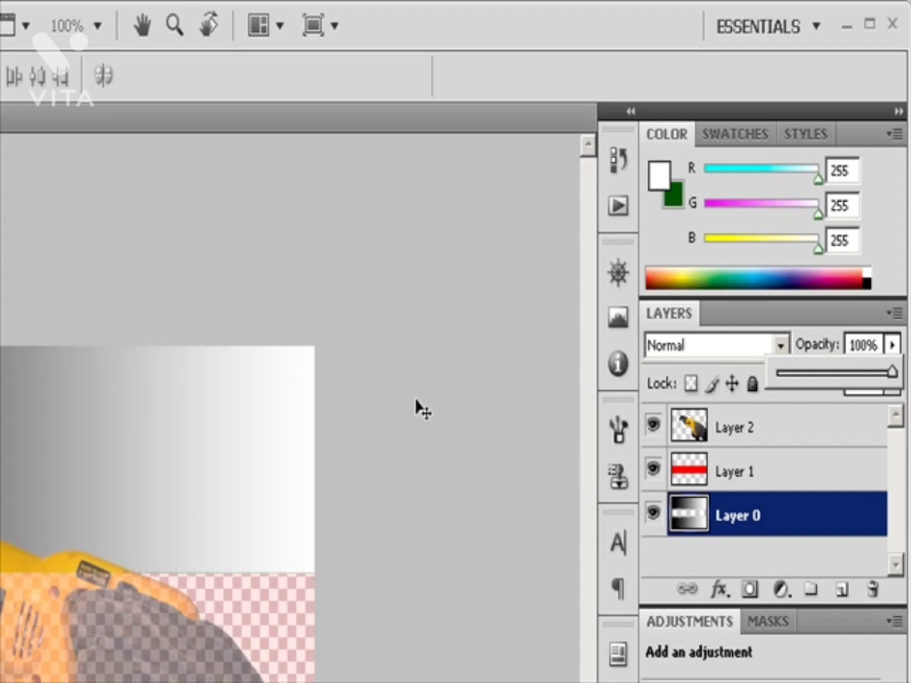
left_click(429, 441)
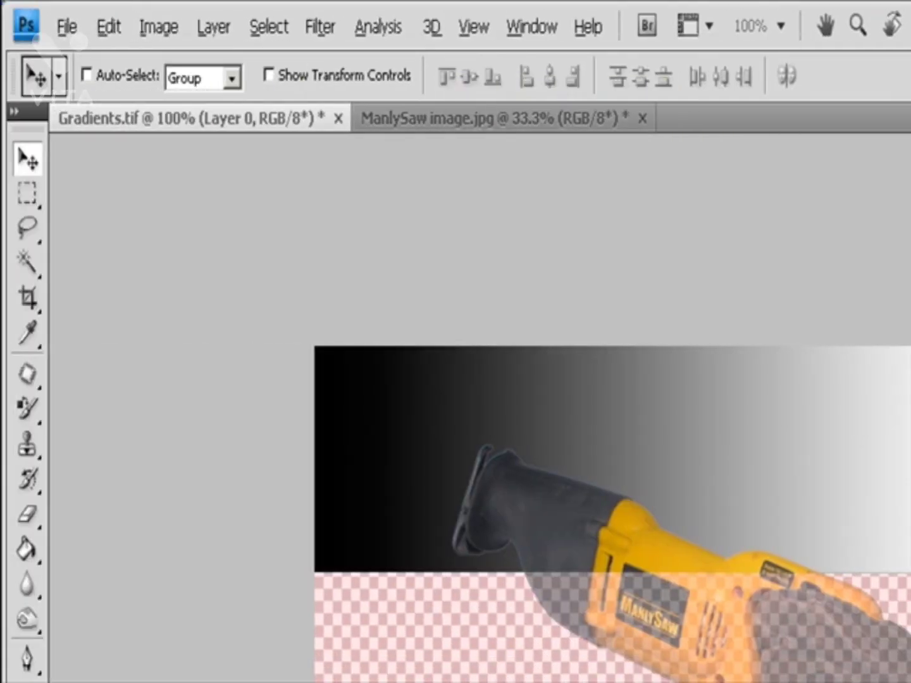
Step: Set Layer 0's general blending opacity to 67% in its layer style blending options
left_click(214, 28)
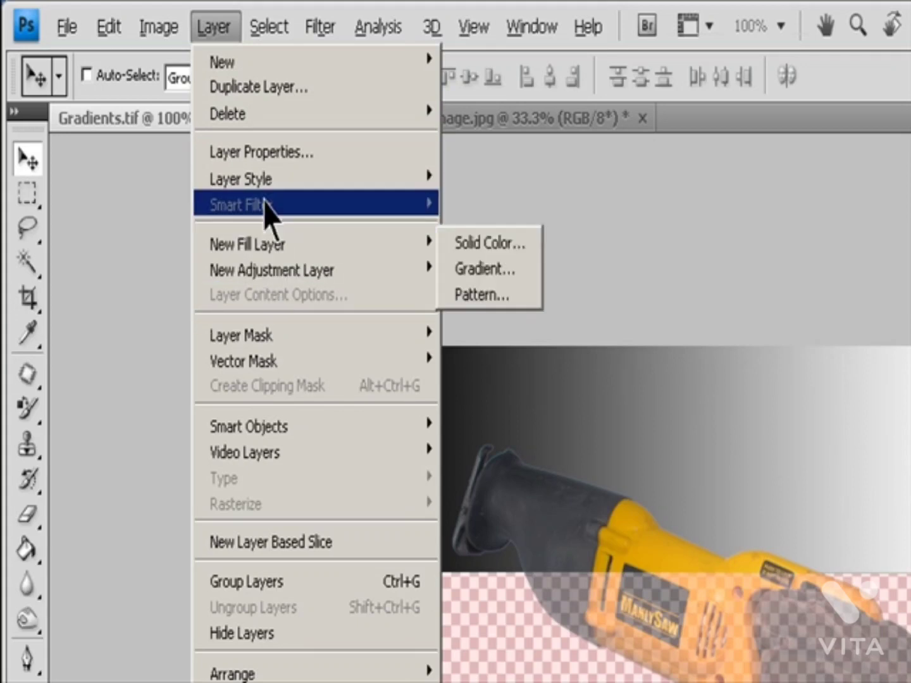
mouse_move(273, 188)
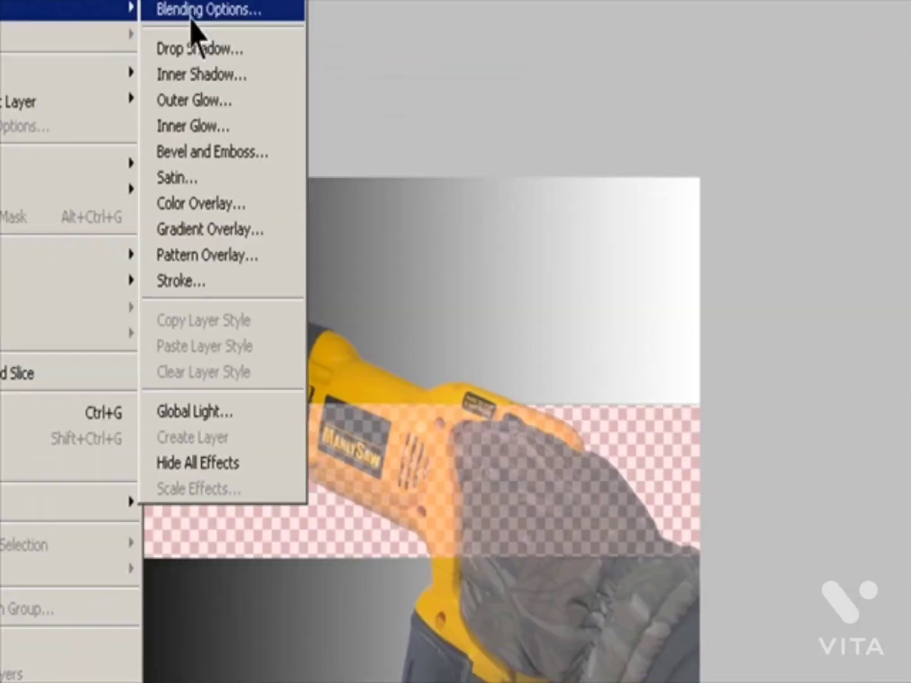
left_click(487, 184)
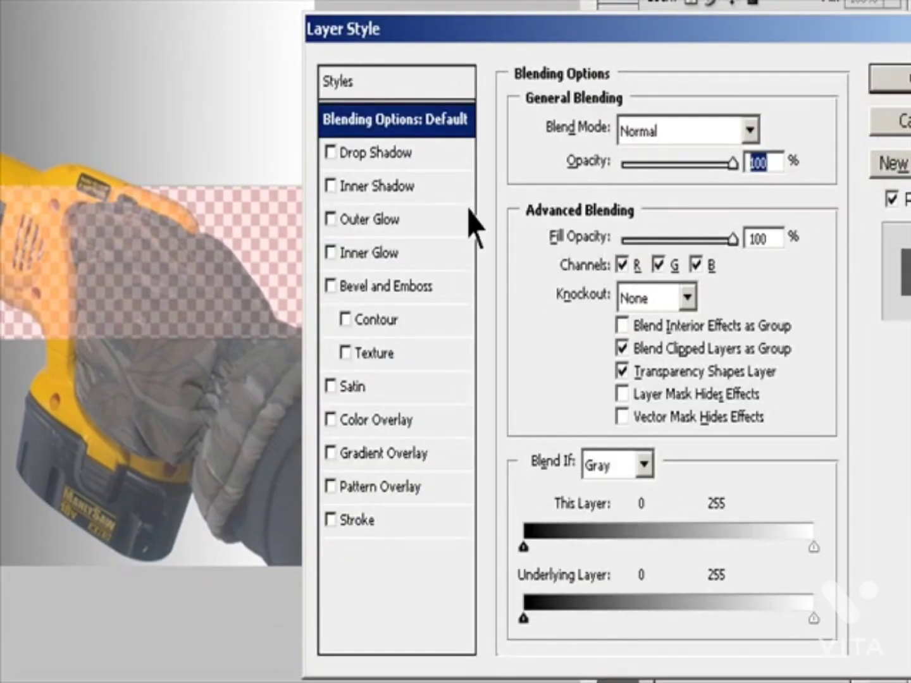
type("67")
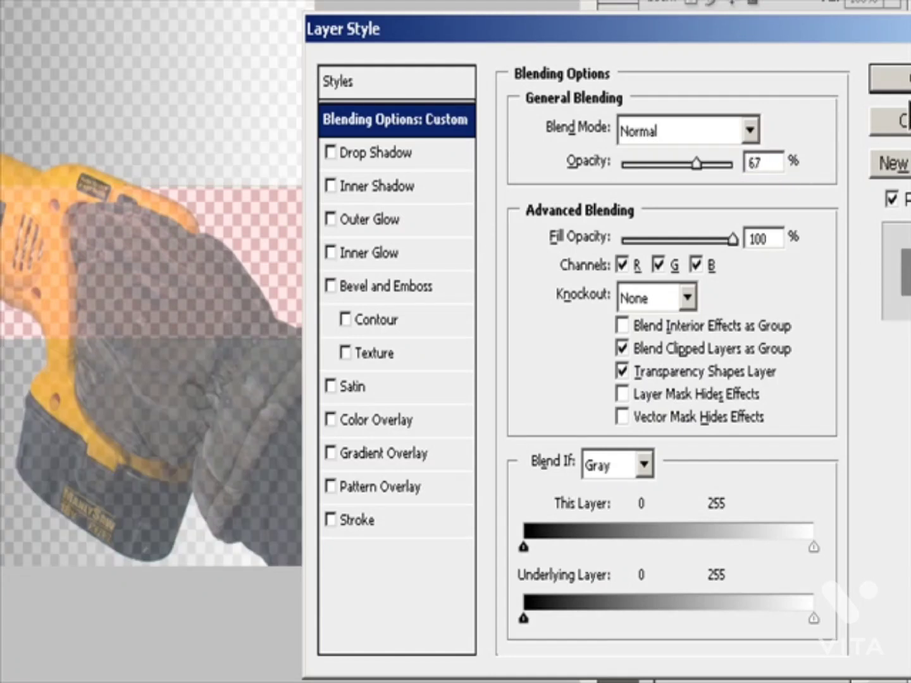
key("Return")
left_click(733, 53)
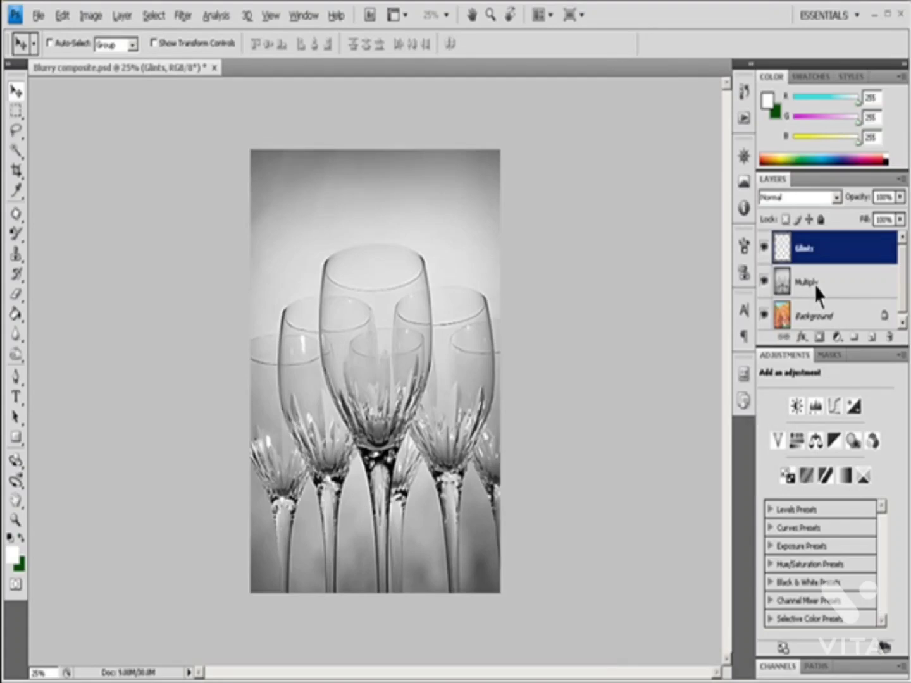
Step: Select the Multiply layer of wine glasses and look through the available blend modes without changing its mode
left_click(815, 289)
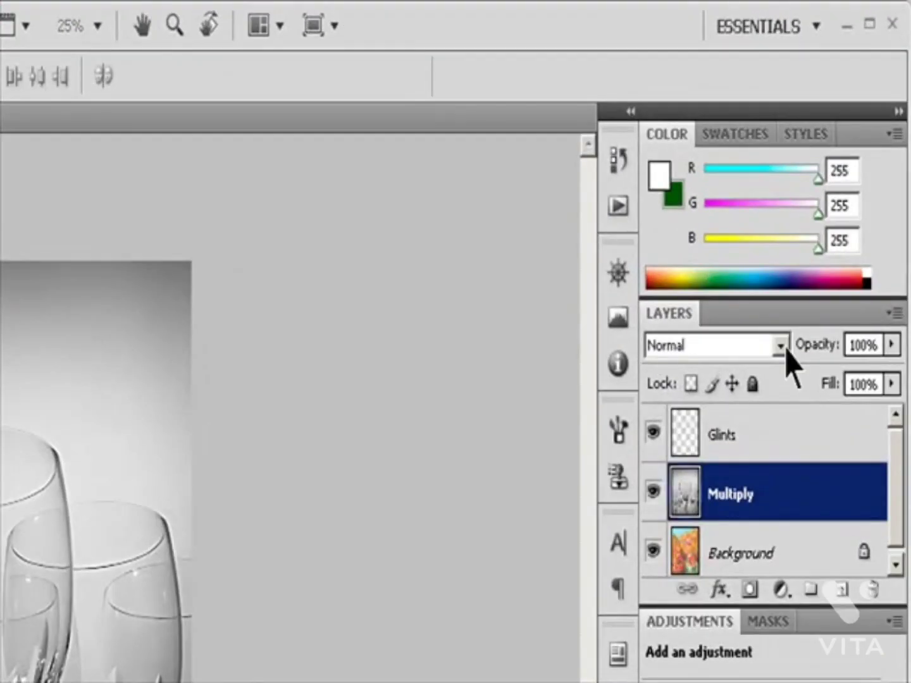
left_click(780, 346)
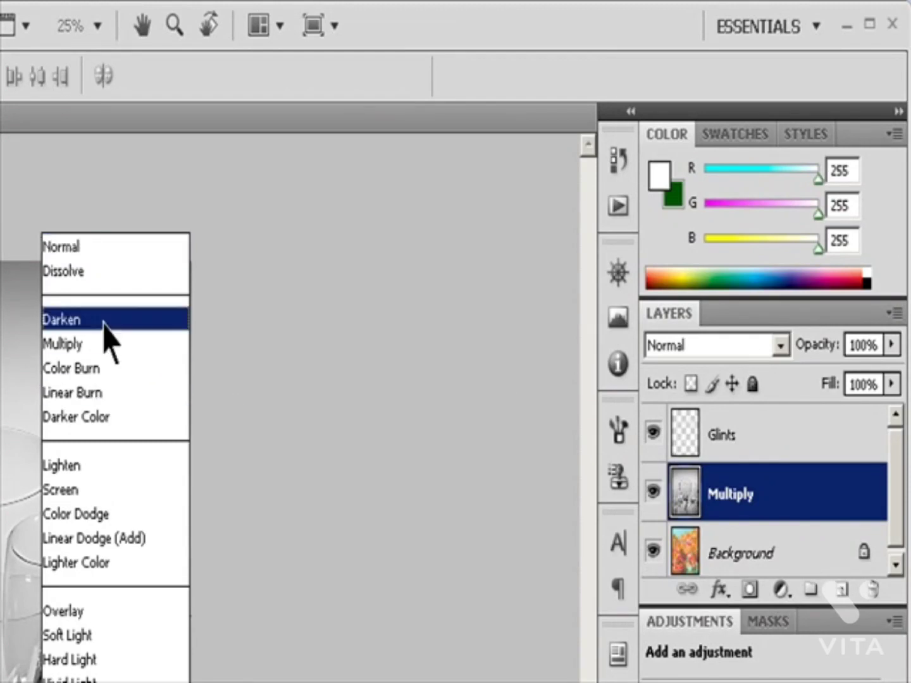
left_click(358, 348)
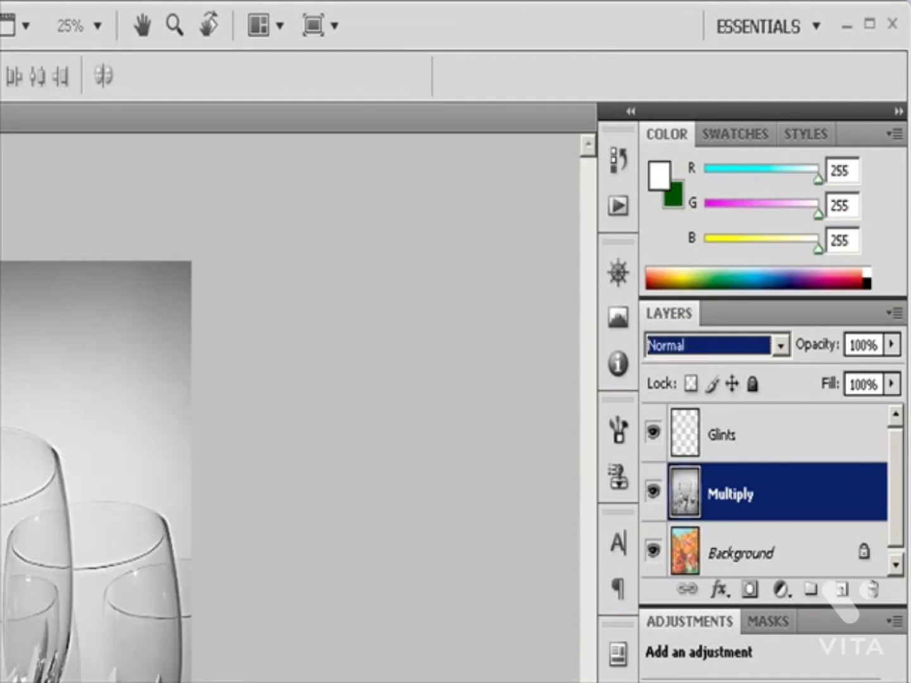
key("Escape")
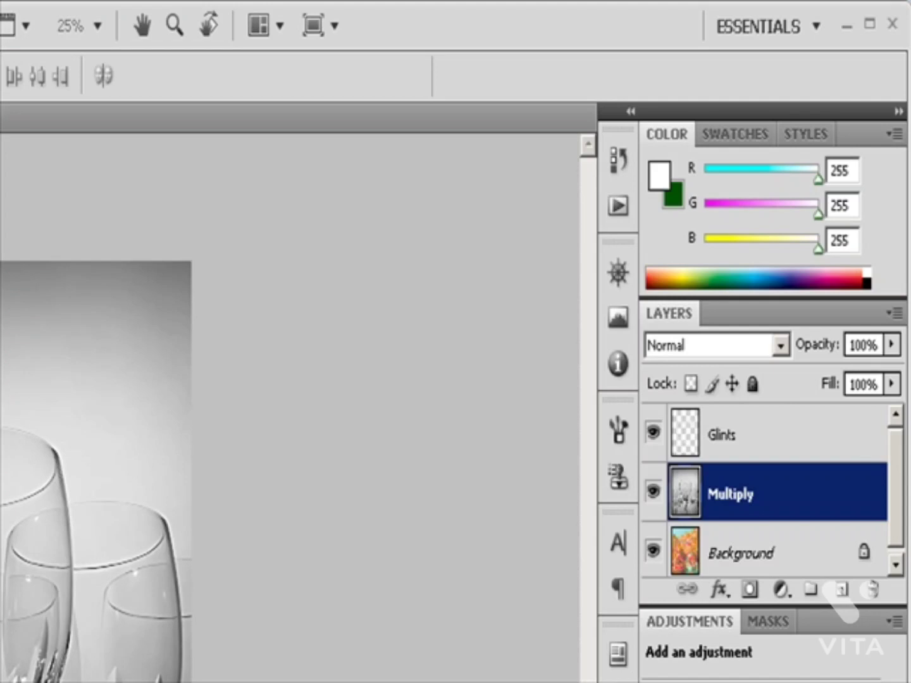
Step: Change the wine glass layer's blend mode to Multiply at 100% opacity through its layer style blending options
left_click(2, 152)
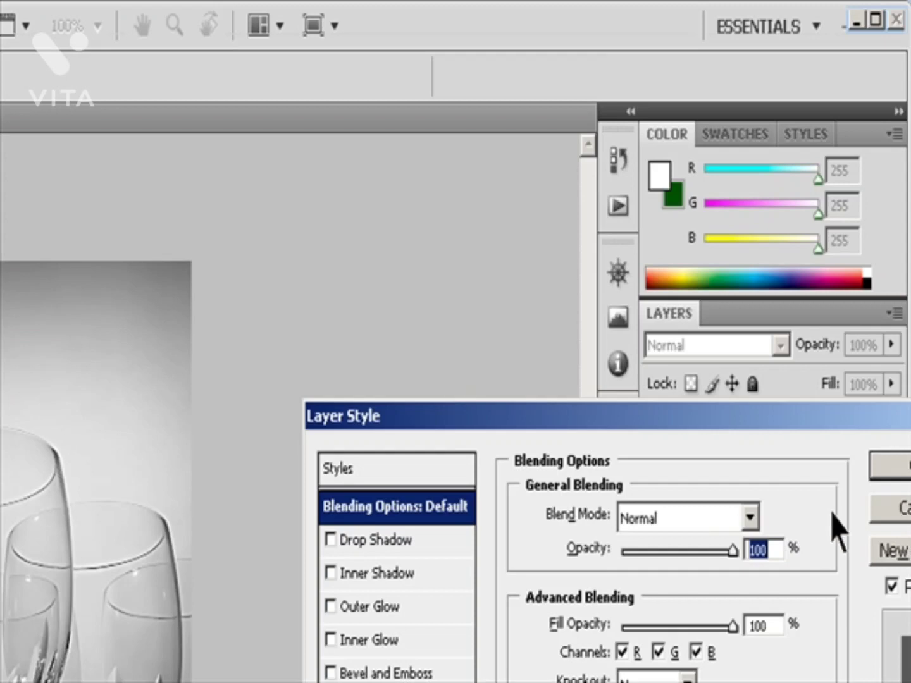
left_click(750, 519)
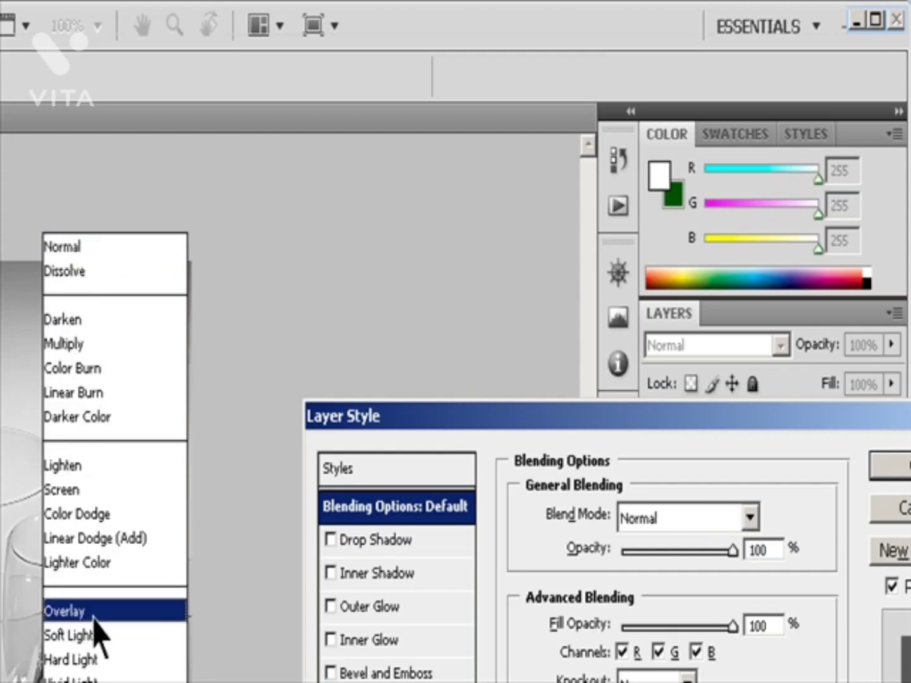
left_click(81, 345)
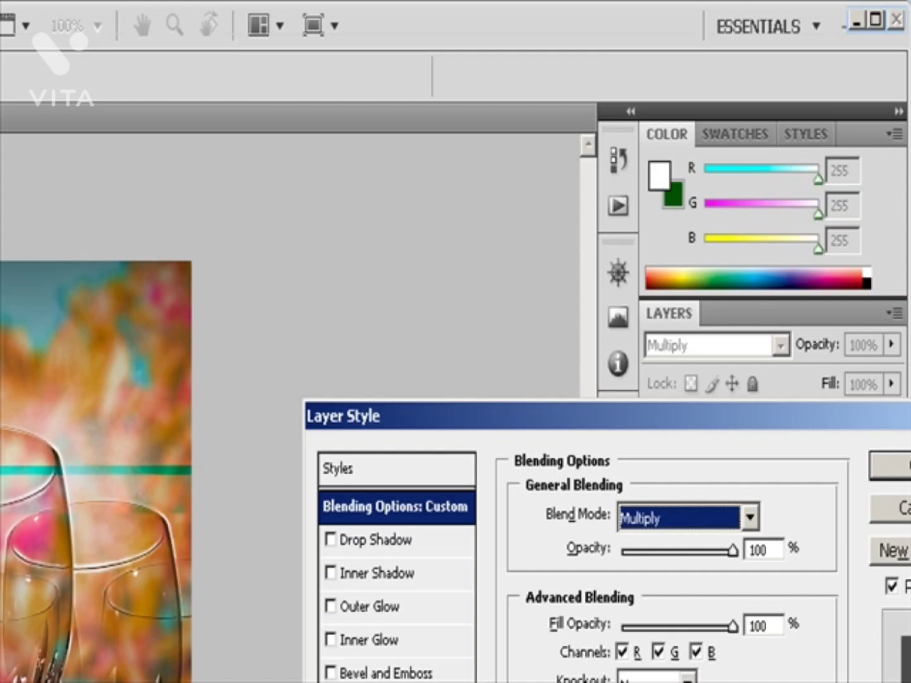
left_click_drag(855, 436, 753, 408)
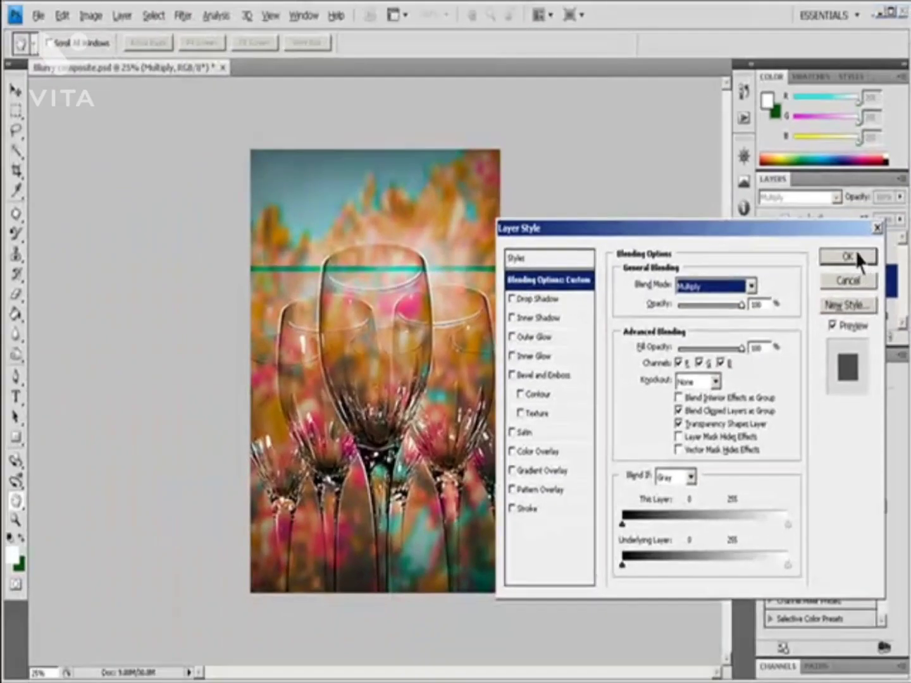
left_click(848, 256)
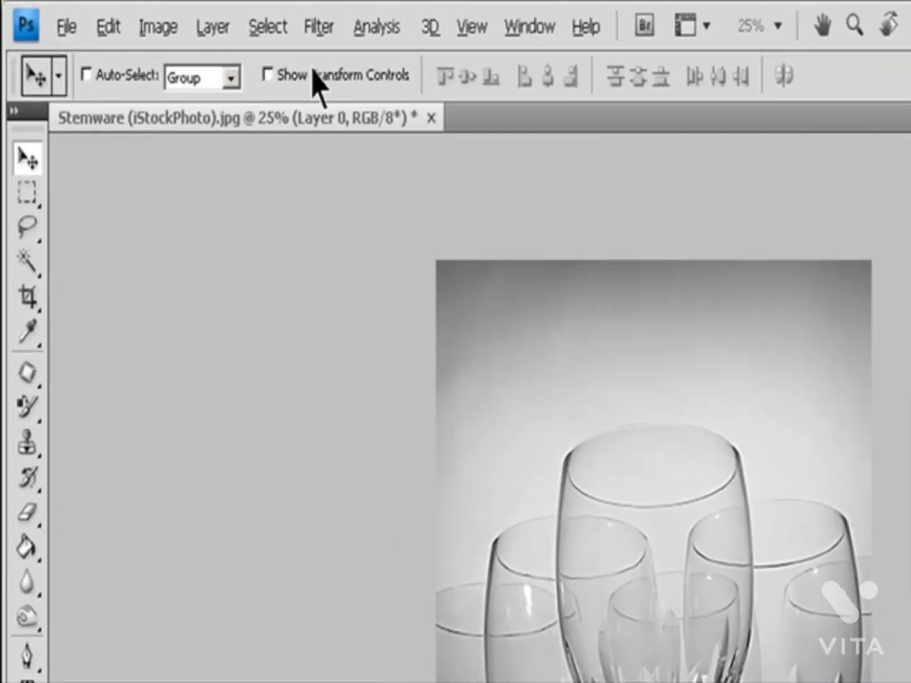
Step: Apply the Accented Edges brush strokes filter to the stemware photo with edge width 2, edge brightness 38 and smoothness 5
left_click(183, 16)
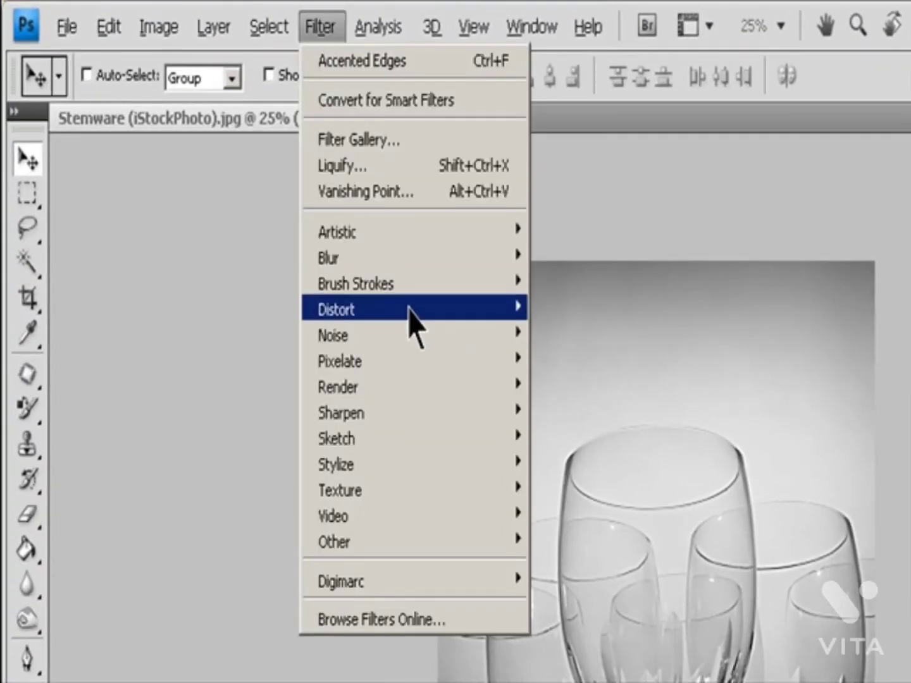
mouse_move(380, 283)
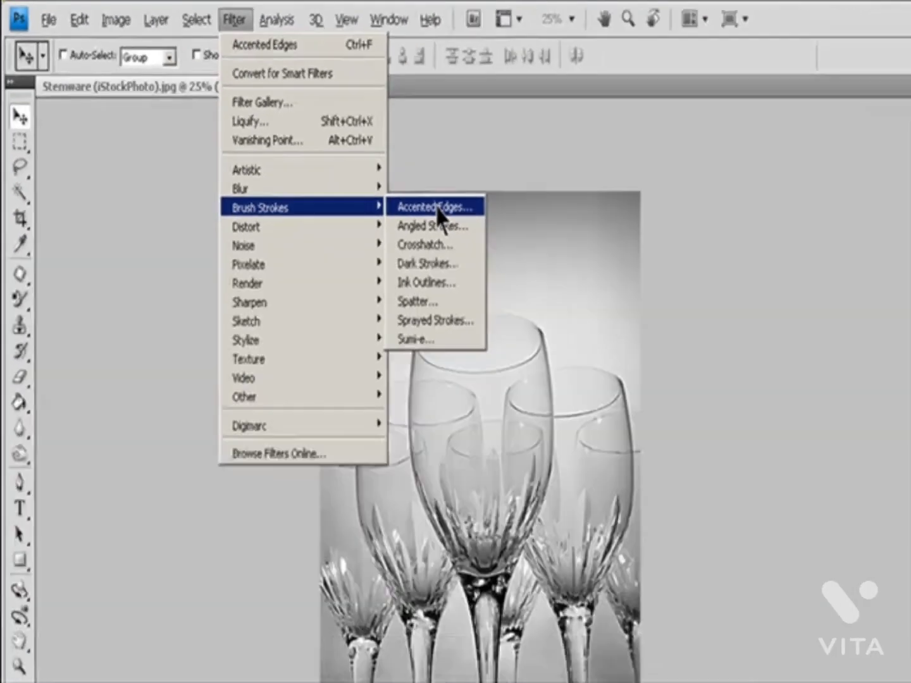
left_click(600, 294)
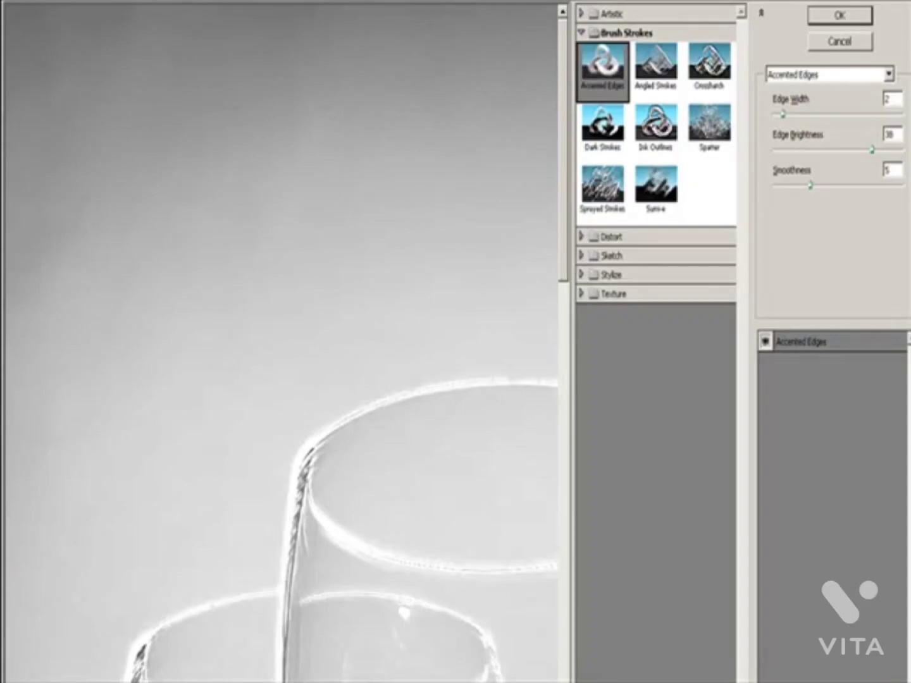
left_click(64, 682)
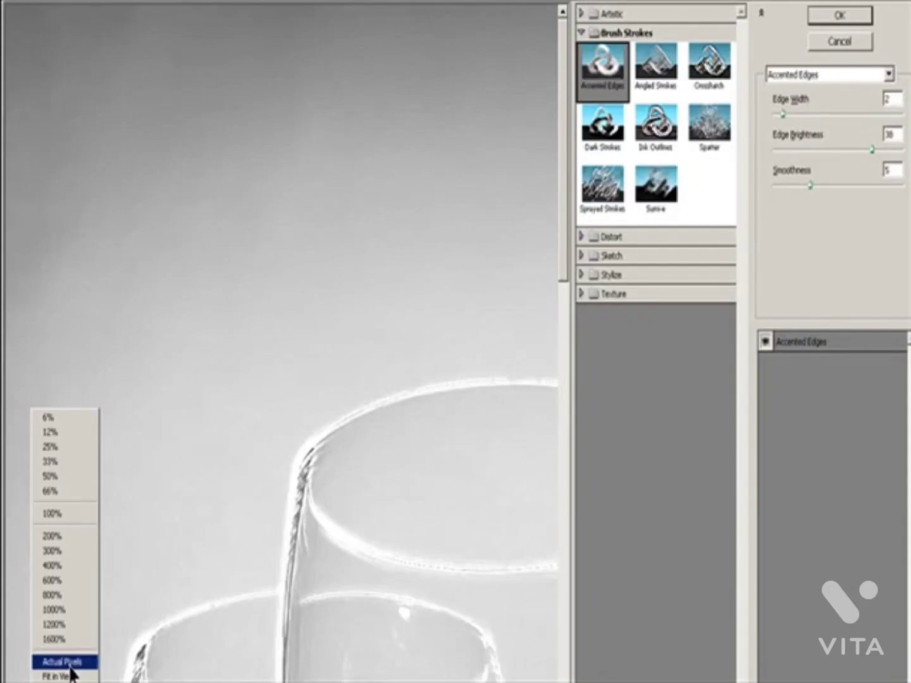
left_click(70, 675)
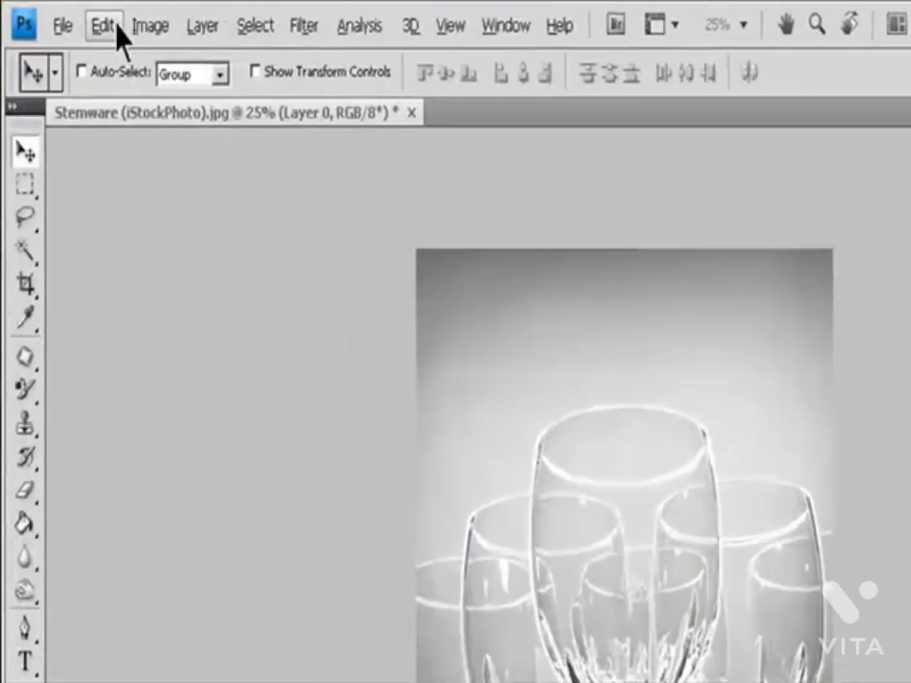
Step: Fade the Accented Edges filter to 58% opacity using the Screen mode
left_click(60, 17)
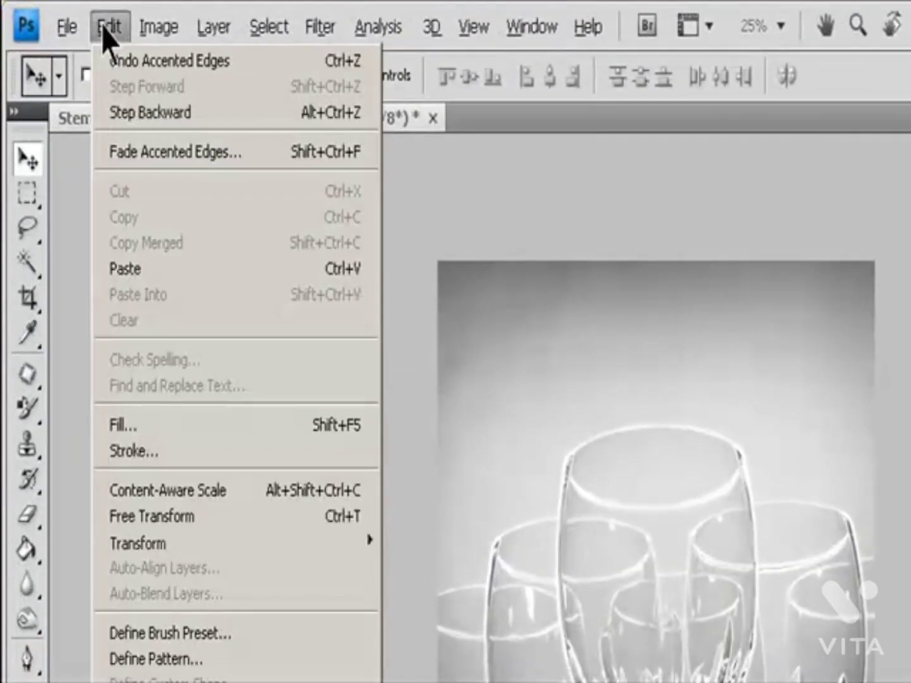
left_click(140, 159)
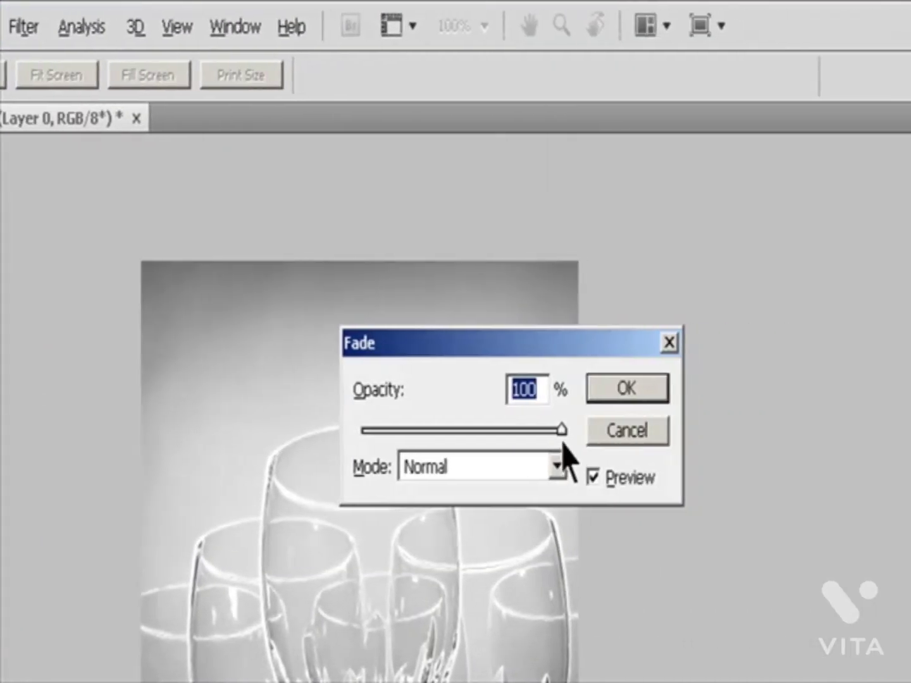
left_click_drag(560, 430, 509, 432)
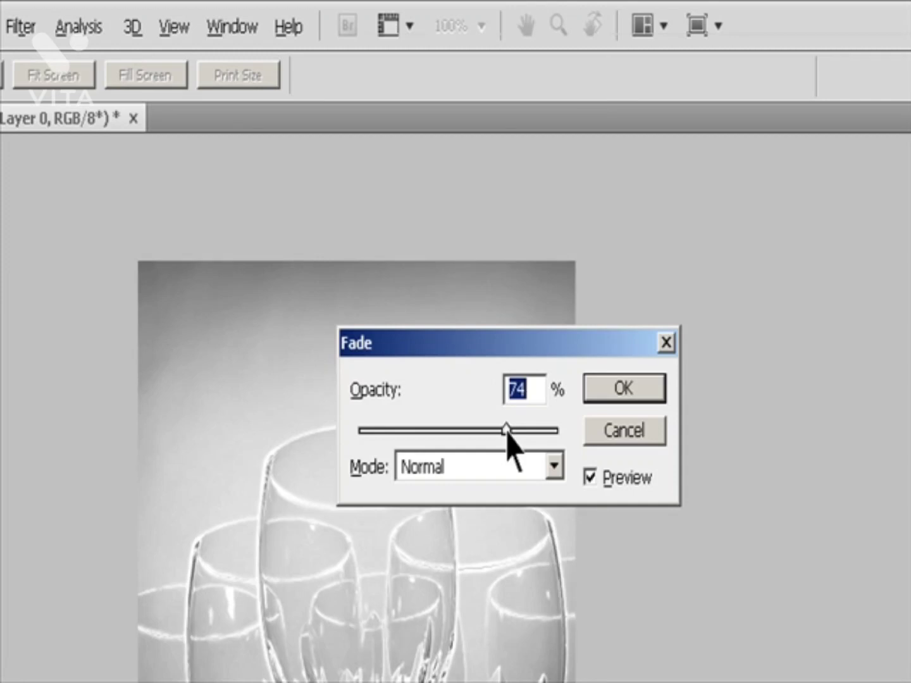
left_click_drag(506, 431, 475, 429)
left_click(556, 482)
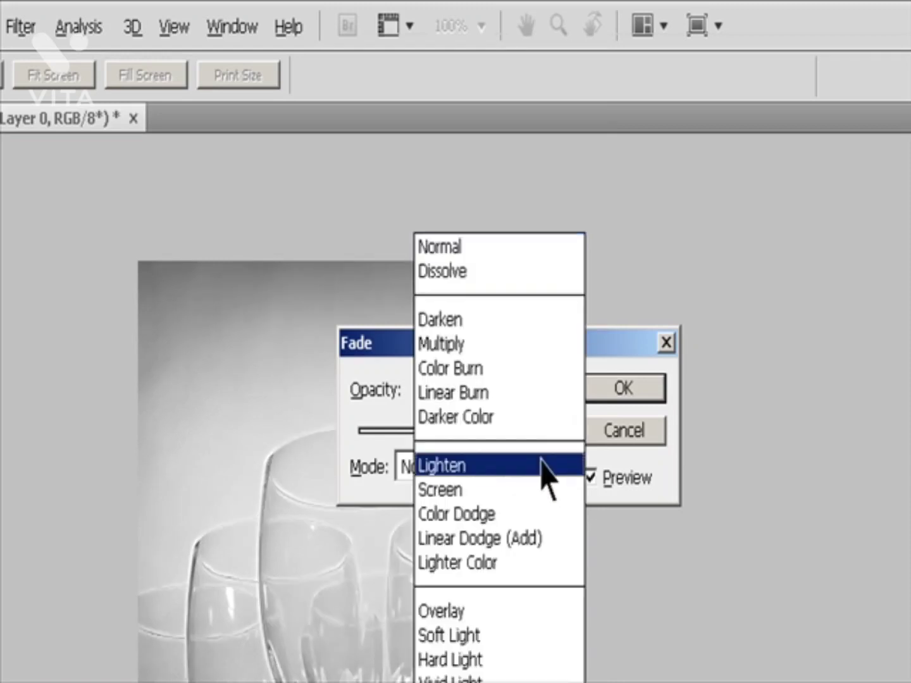
left_click(473, 491)
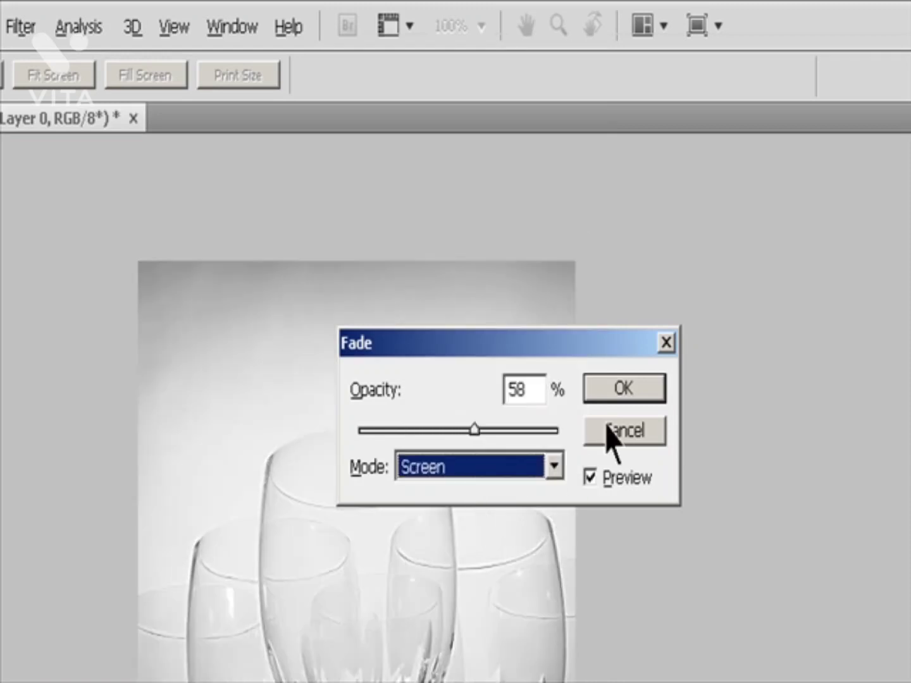
left_click(622, 392)
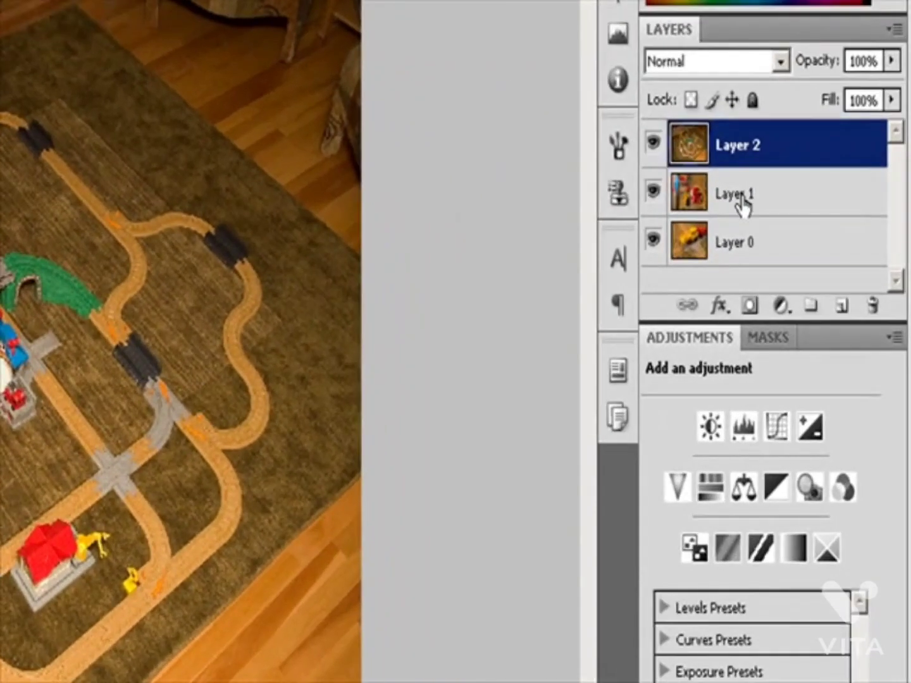
Step: Try adding a vector mask that reveals everything to Layer 1, and undo it
left_click(742, 203)
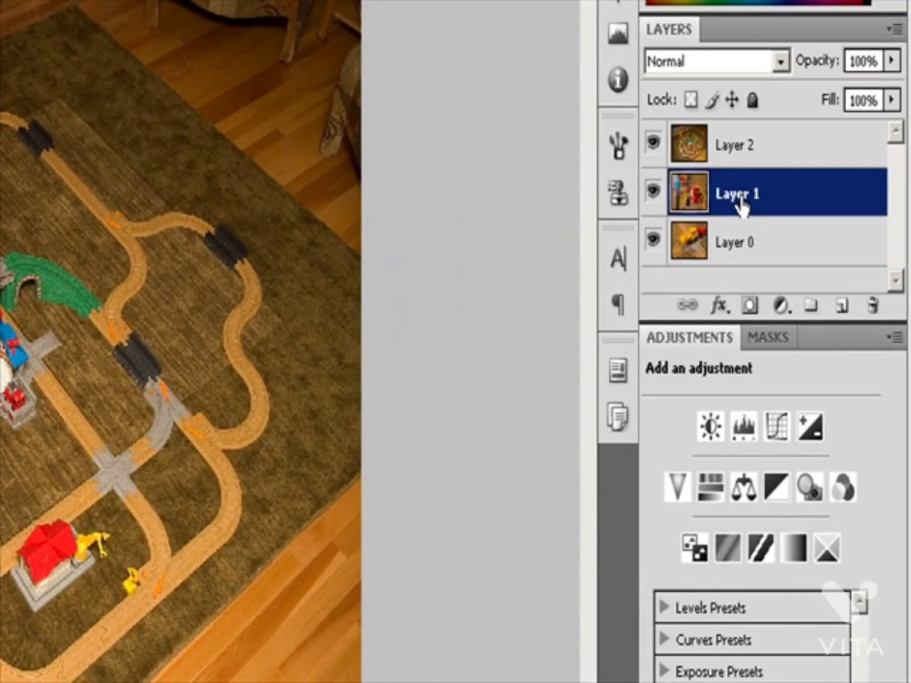
left_click(778, 341)
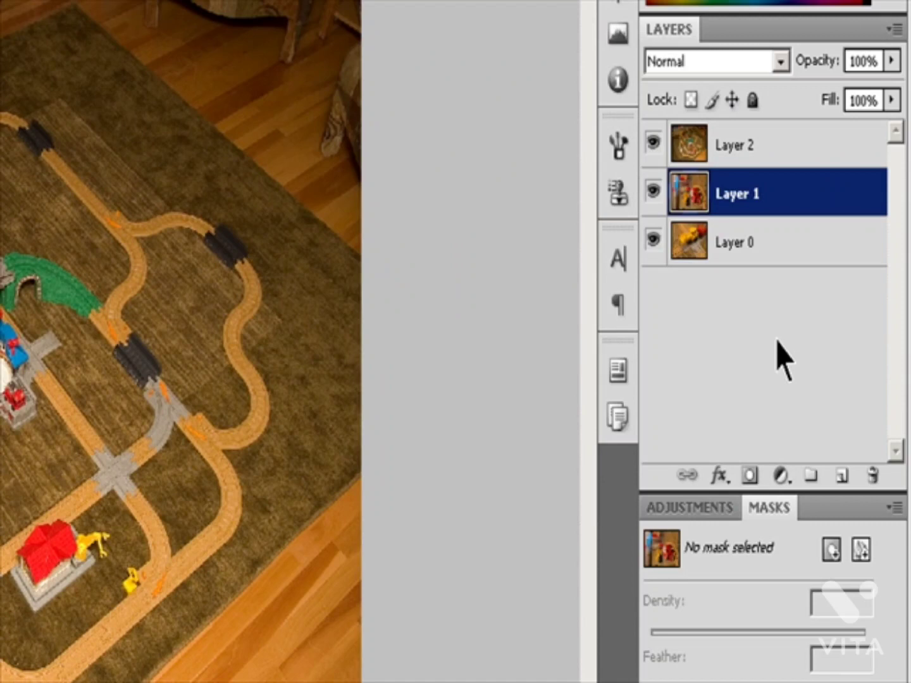
left_click(862, 549)
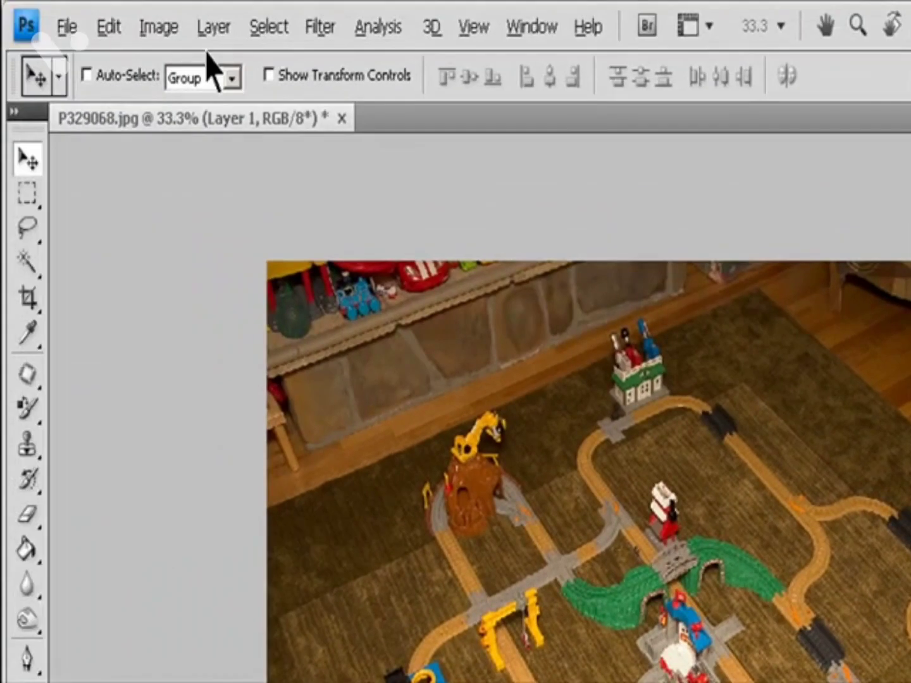
left_click(213, 28)
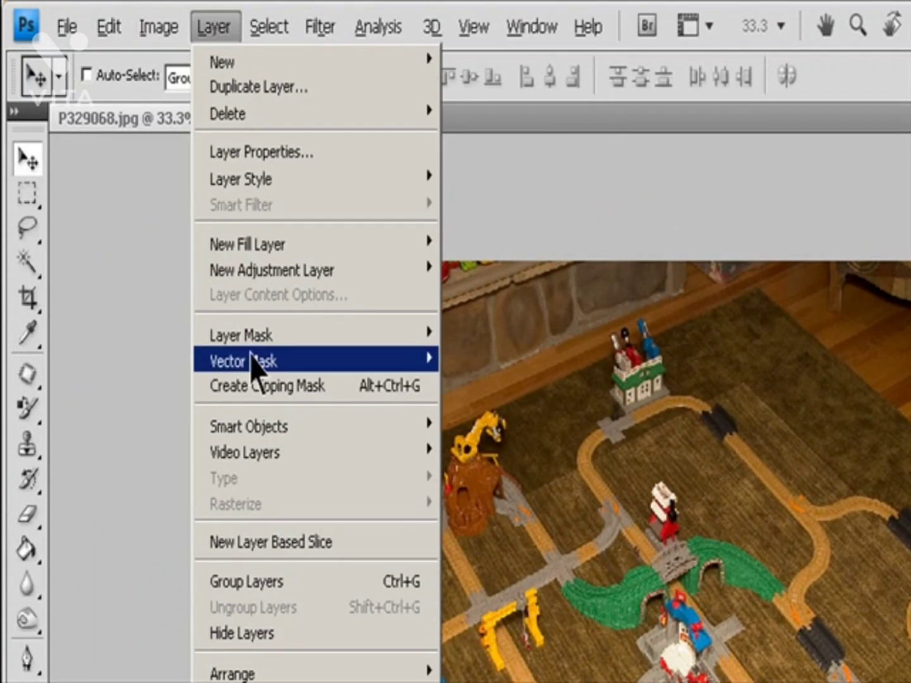
mouse_move(253, 367)
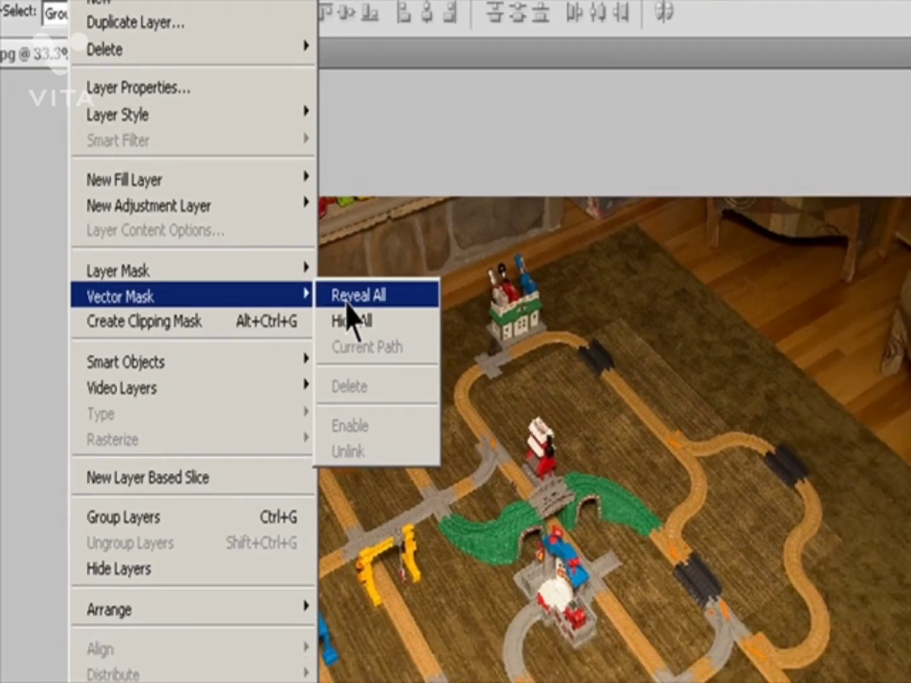
left_click(471, 362)
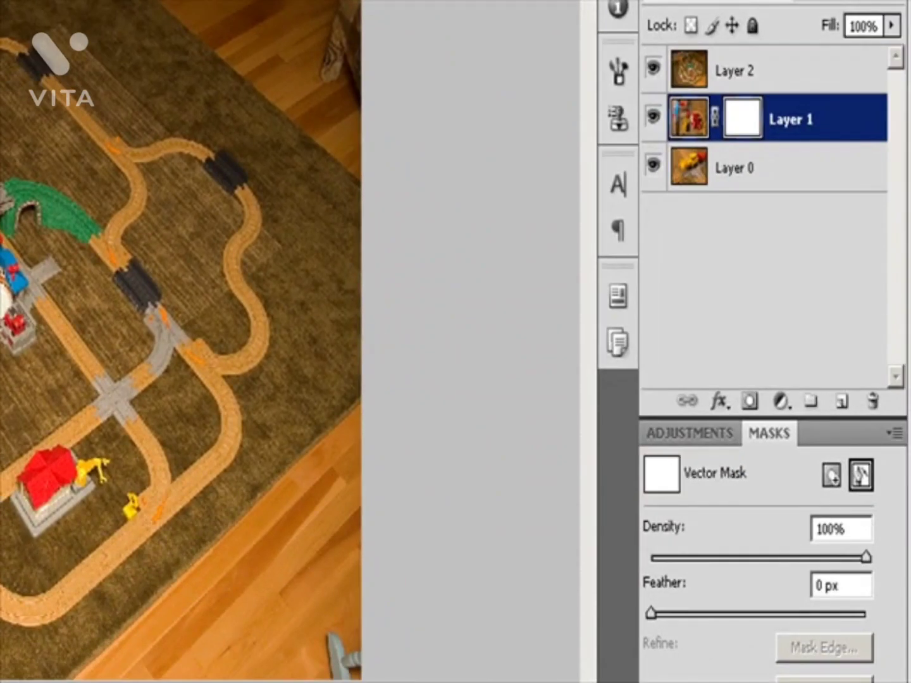
key("ctrl+z")
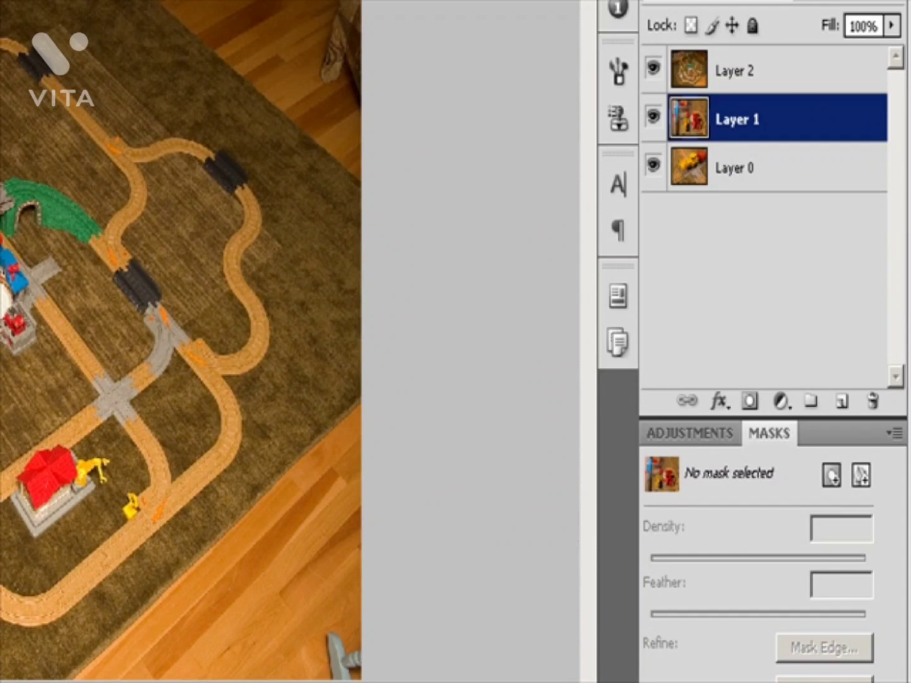
Step: Add a vector mask that hides everything to Layer 1
left_click(860, 473)
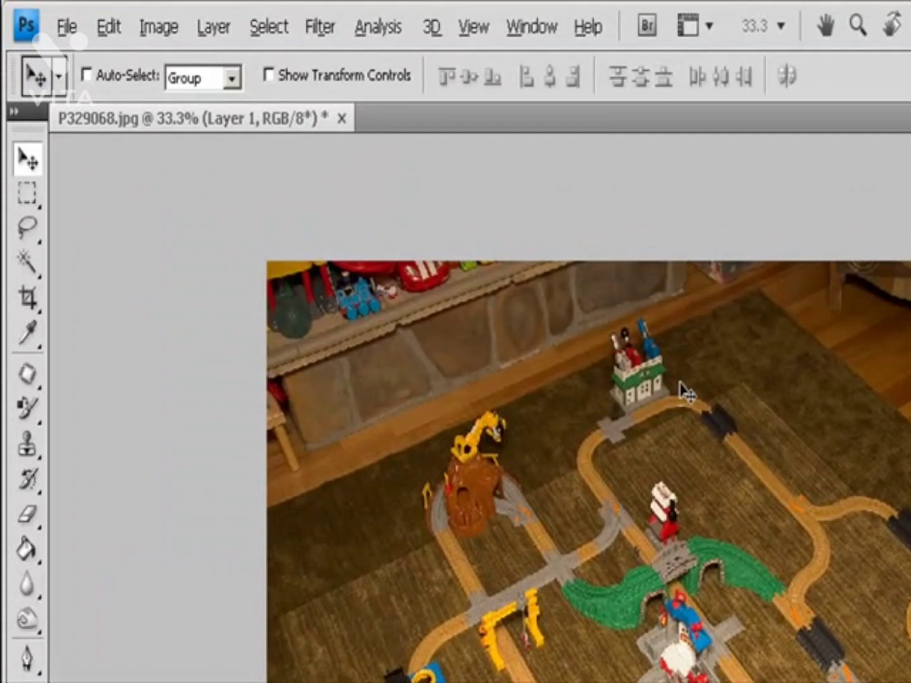
left_click(214, 27)
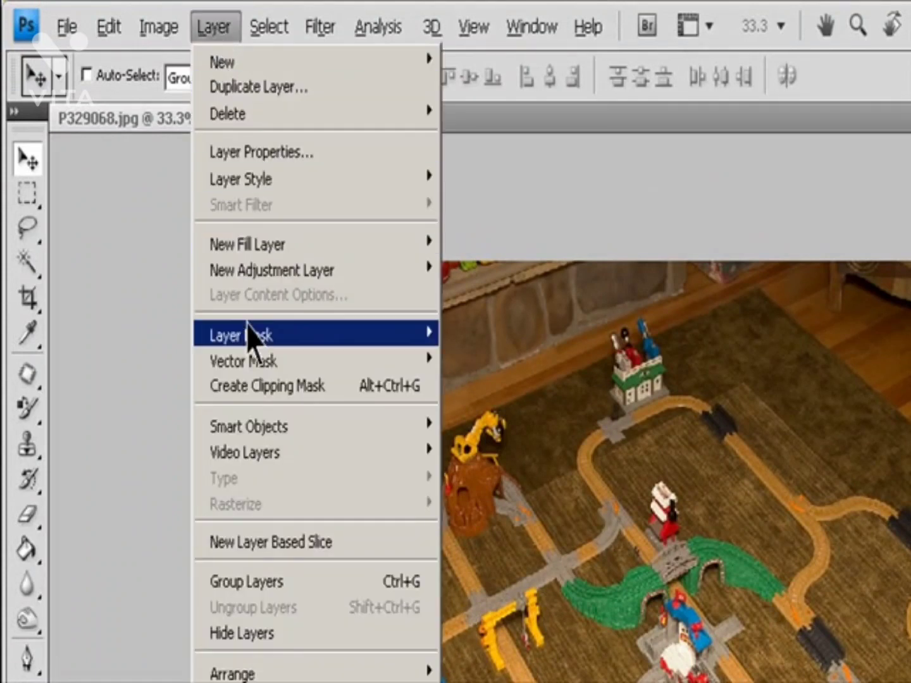
mouse_move(258, 361)
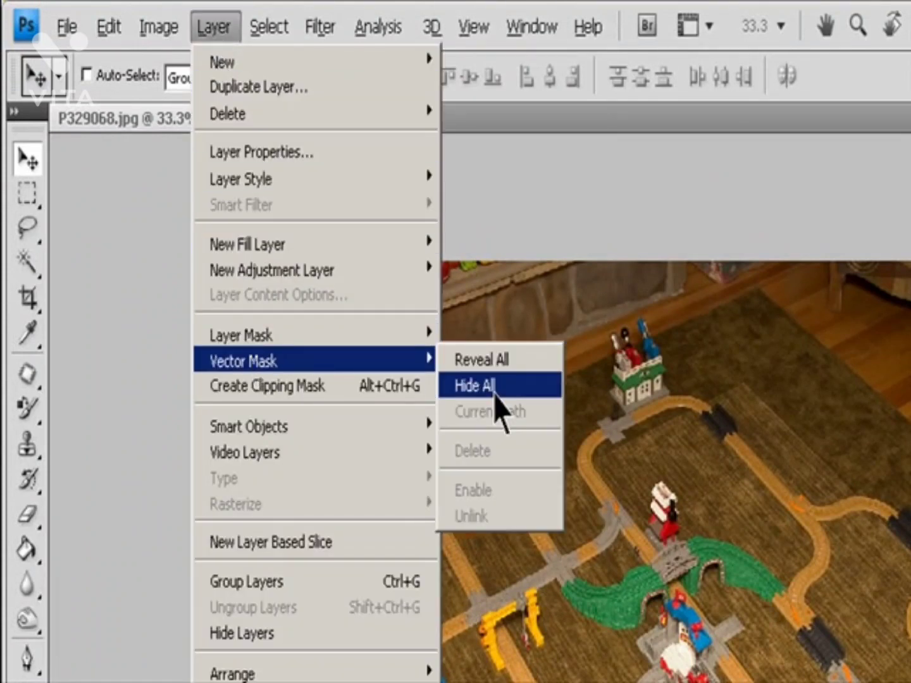
left_click(484, 386)
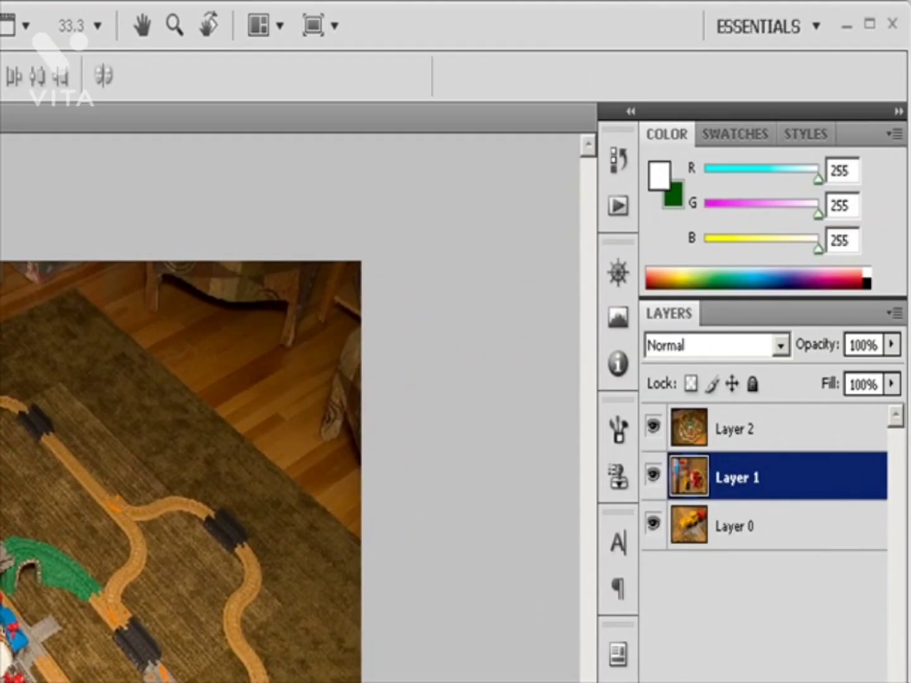
Step: Draw a rectangular shape path around the train tracks on Layer 2's vector mask
key("u")
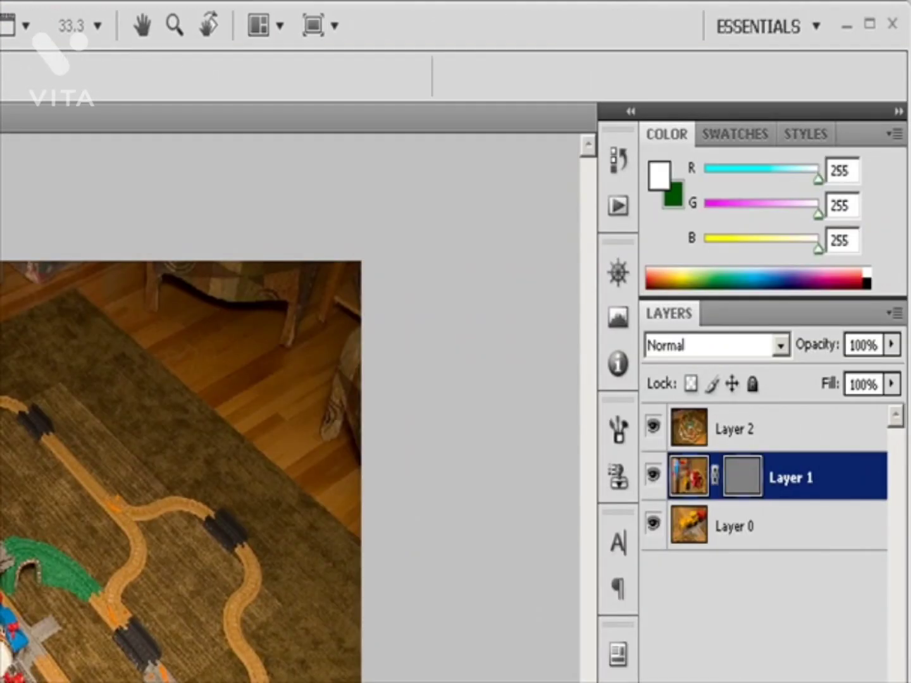
left_click_drag(86, 292, 525, 642)
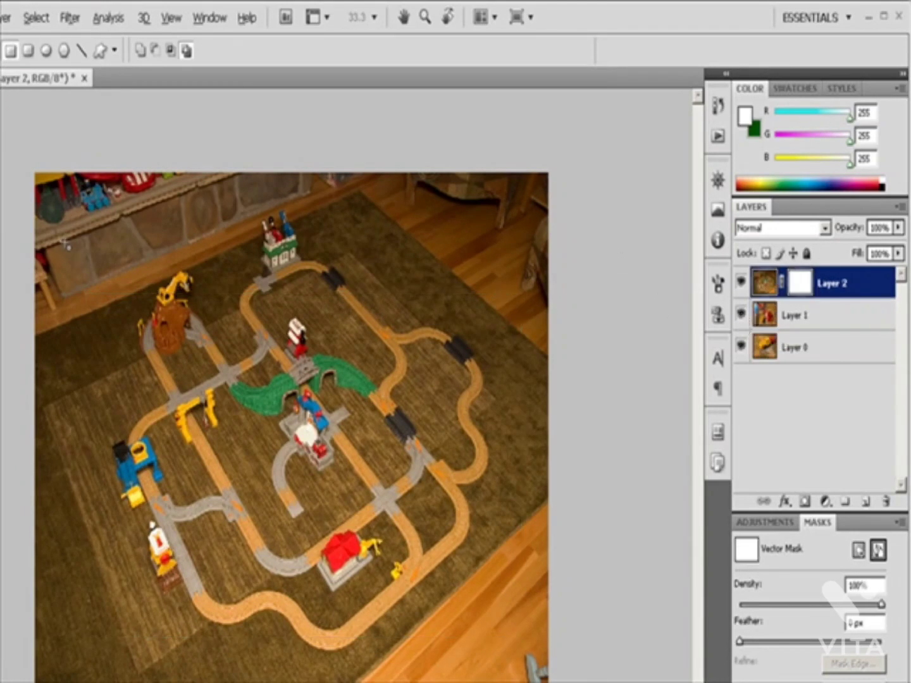
left_click_drag(67, 250, 536, 663)
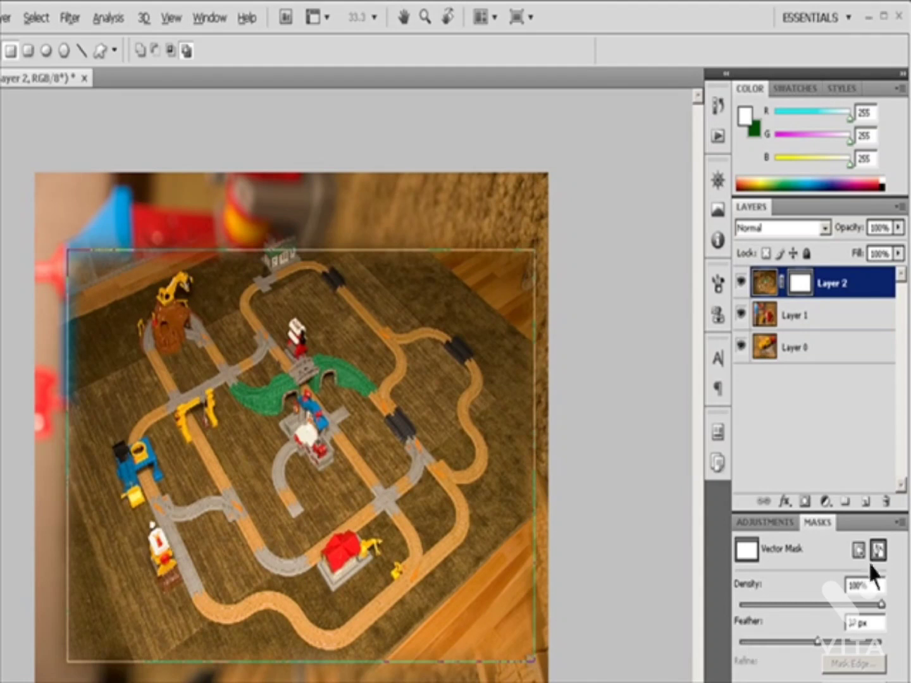
Step: Deselect Layer 2's vector mask and reselect it for editing
left_click(877, 549)
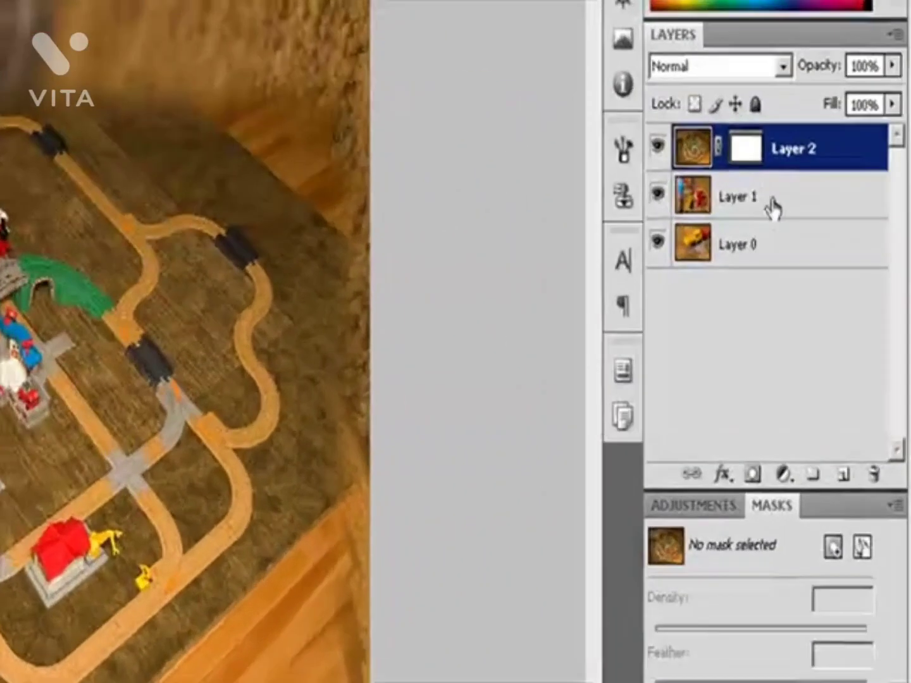
left_click(822, 253)
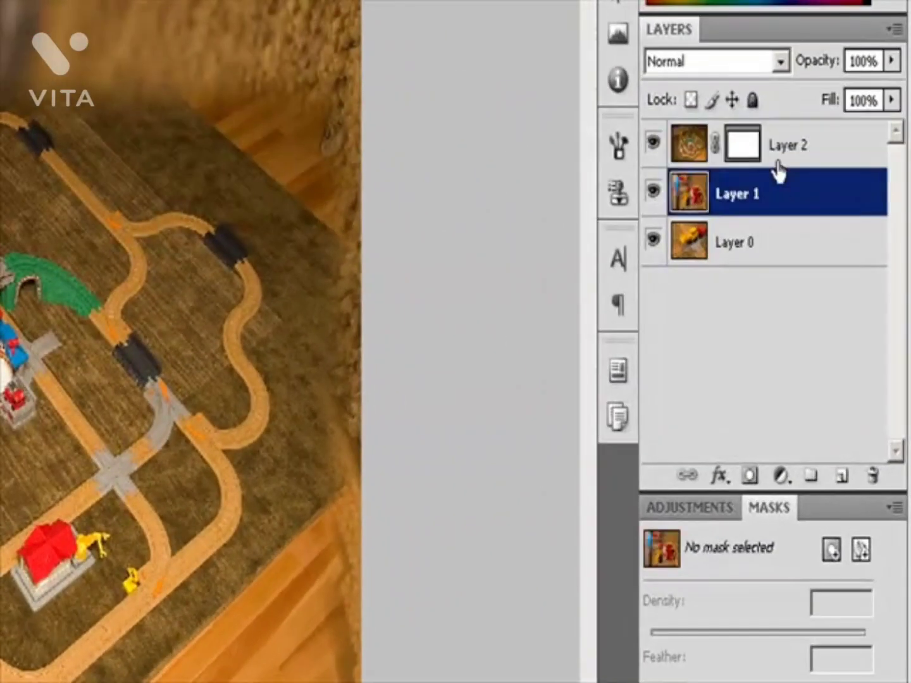
left_click(819, 233)
left_click(797, 225)
left_click(739, 150)
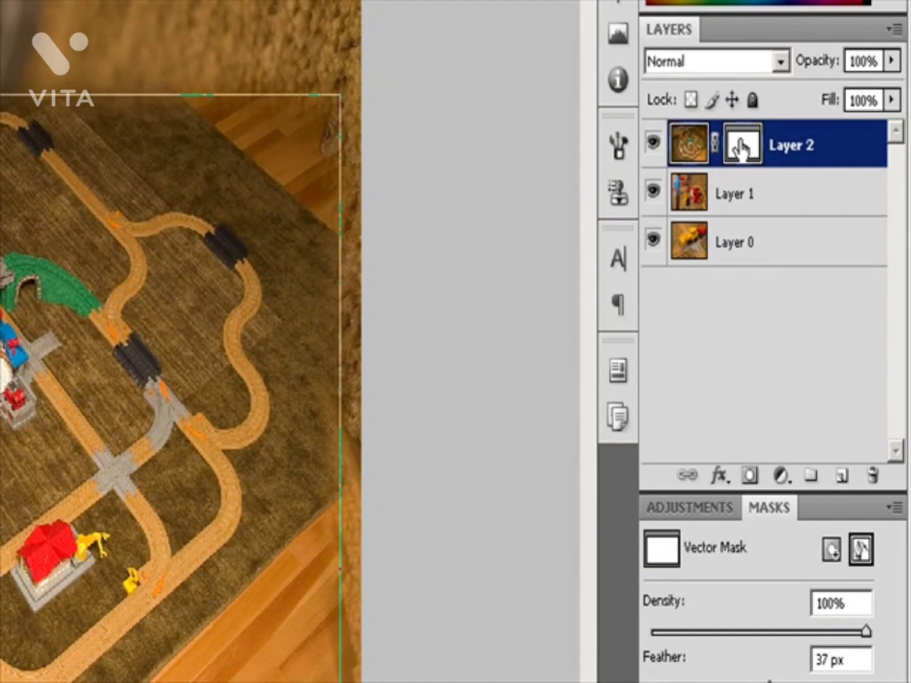
left_click(863, 549)
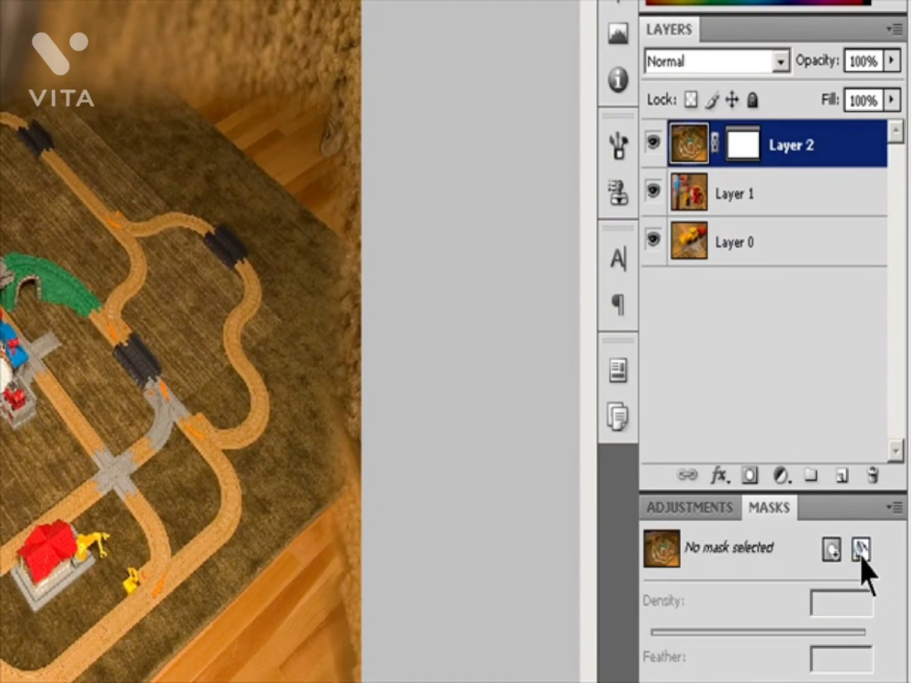
left_click(862, 550)
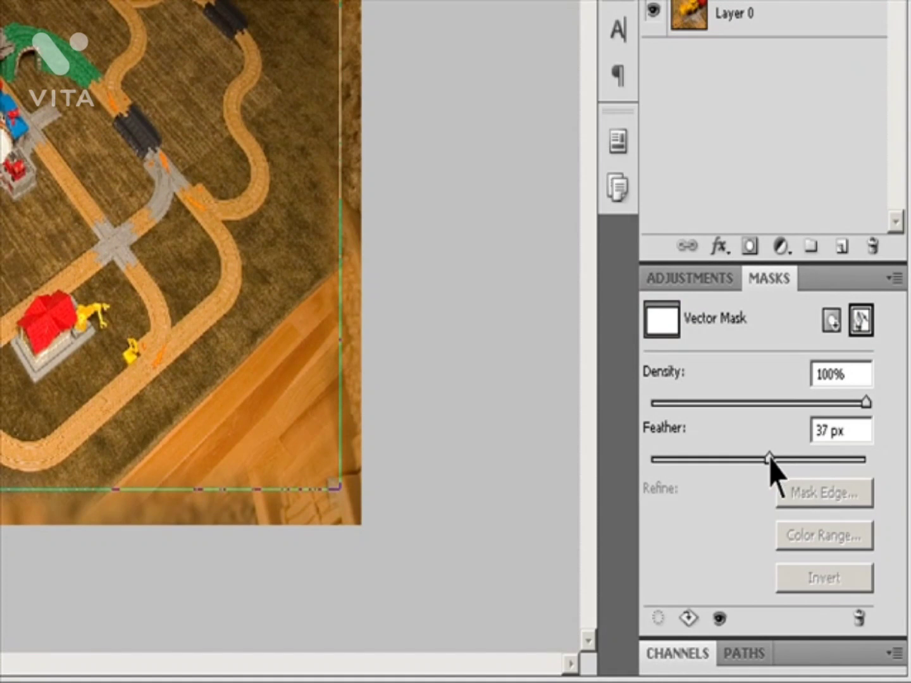
Step: Set the feather of Layer 2's vector mask to 10 px and its density to 76%
left_click_drag(768, 456, 684, 462)
double_click(829, 430)
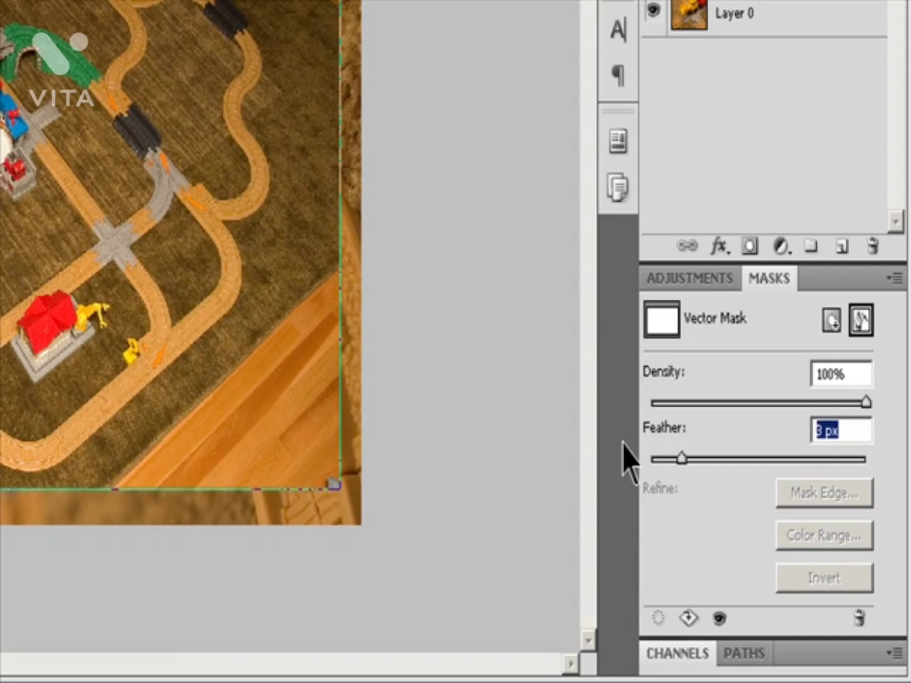
type("10")
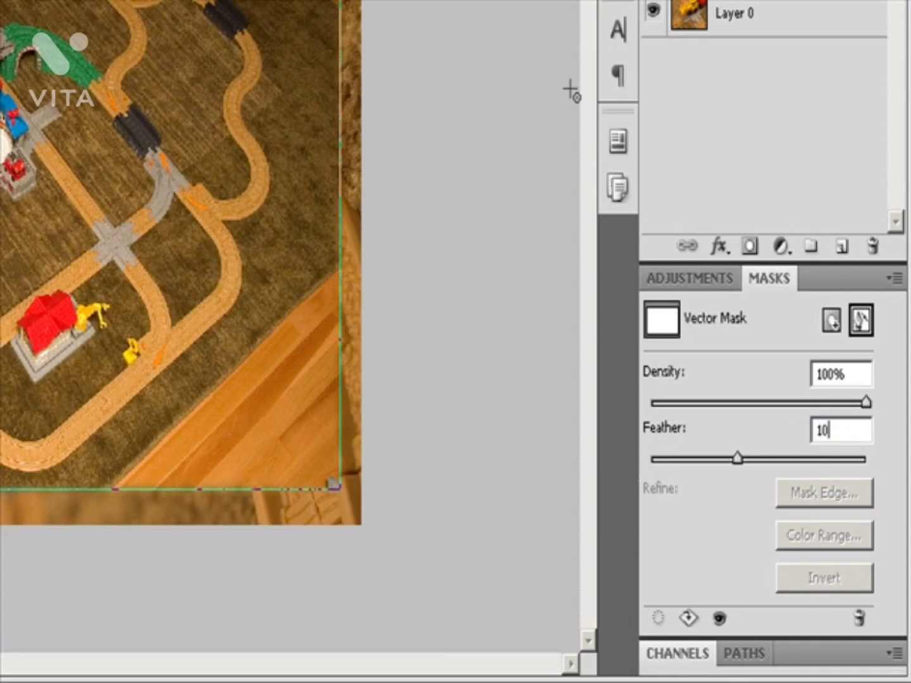
left_click_drag(866, 403, 816, 404)
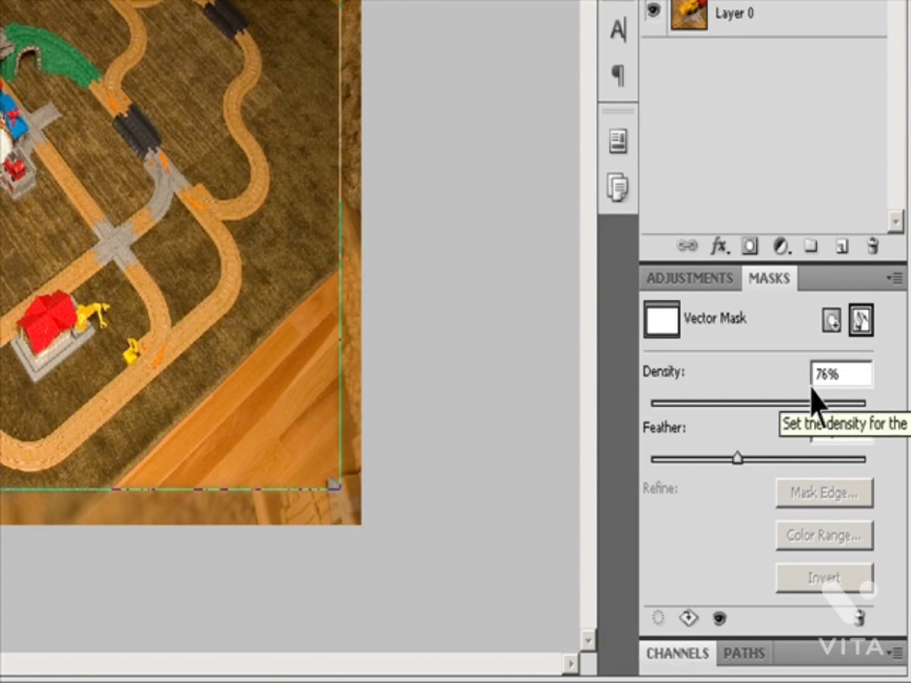
Step: Show the paths, and set Layer 2's vector mask to 86% density and 52 px feather
left_click(746, 655)
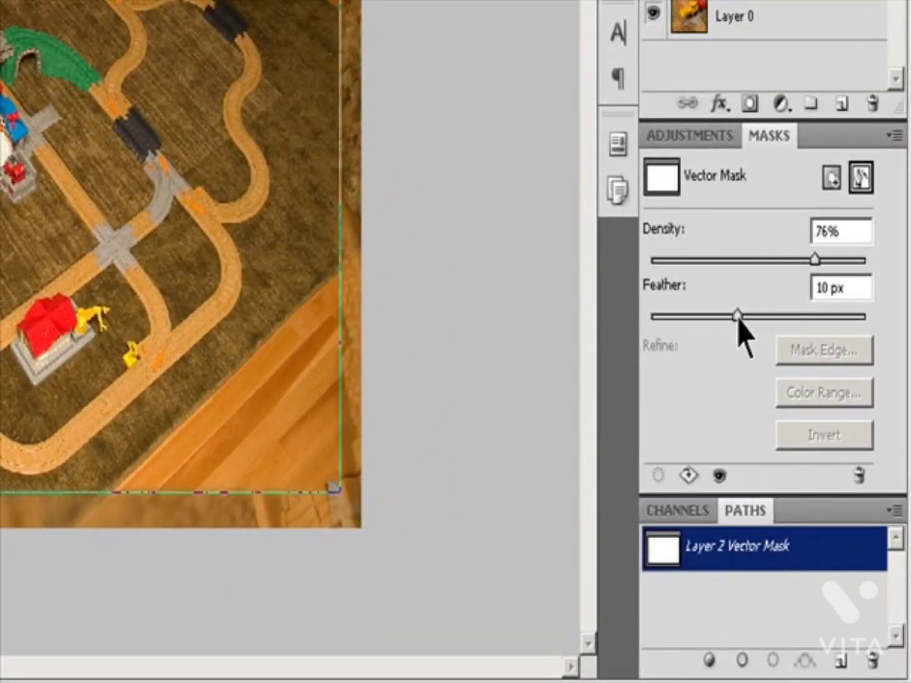
left_click_drag(815, 260, 836, 263)
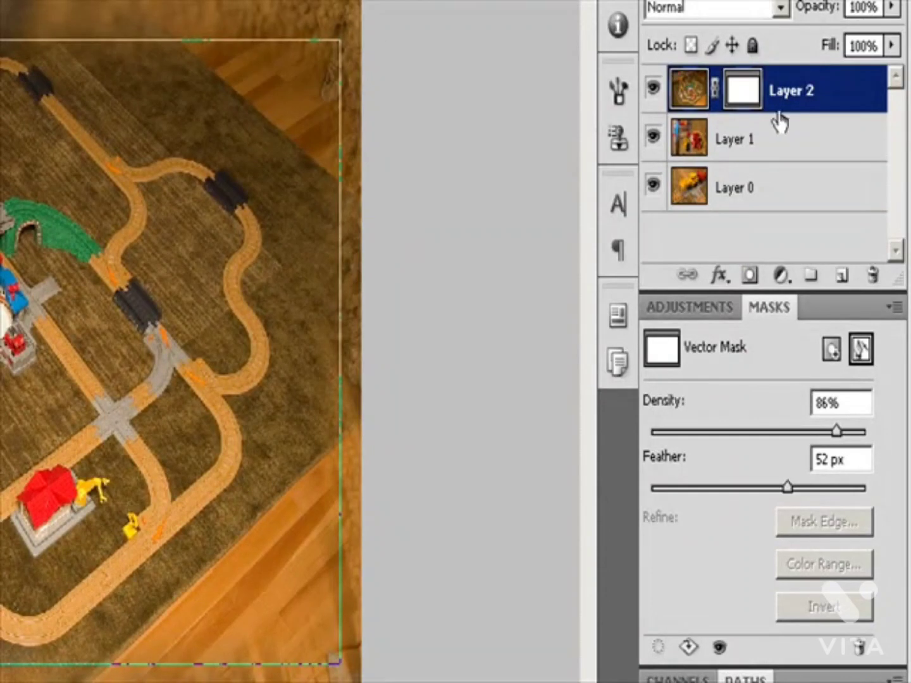
left_click(759, 154)
left_click(738, 106)
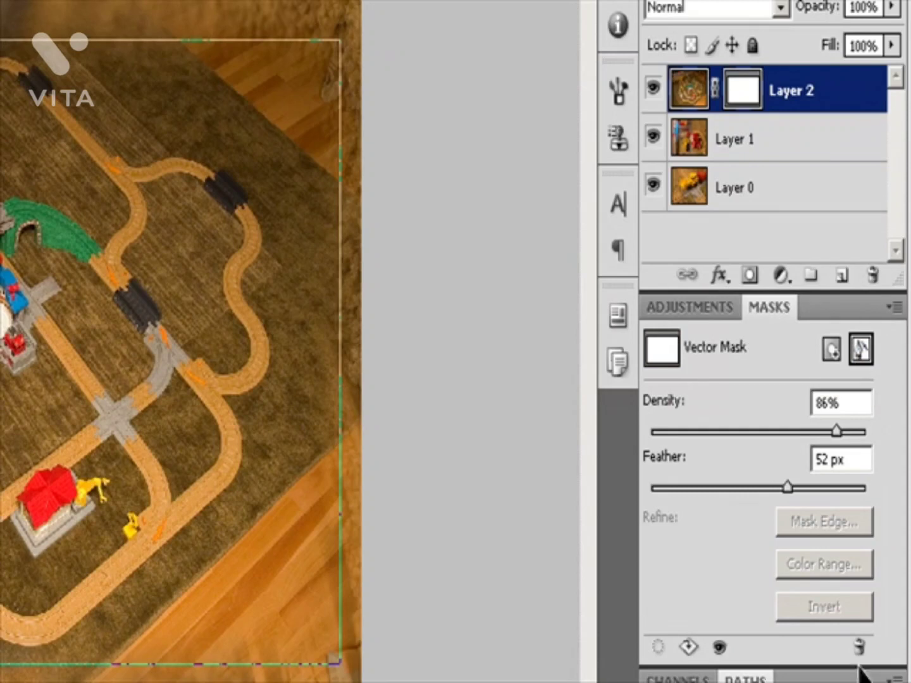
Step: Reselect Layer 2's vector mask, disable it and enable it again
left_click(858, 646)
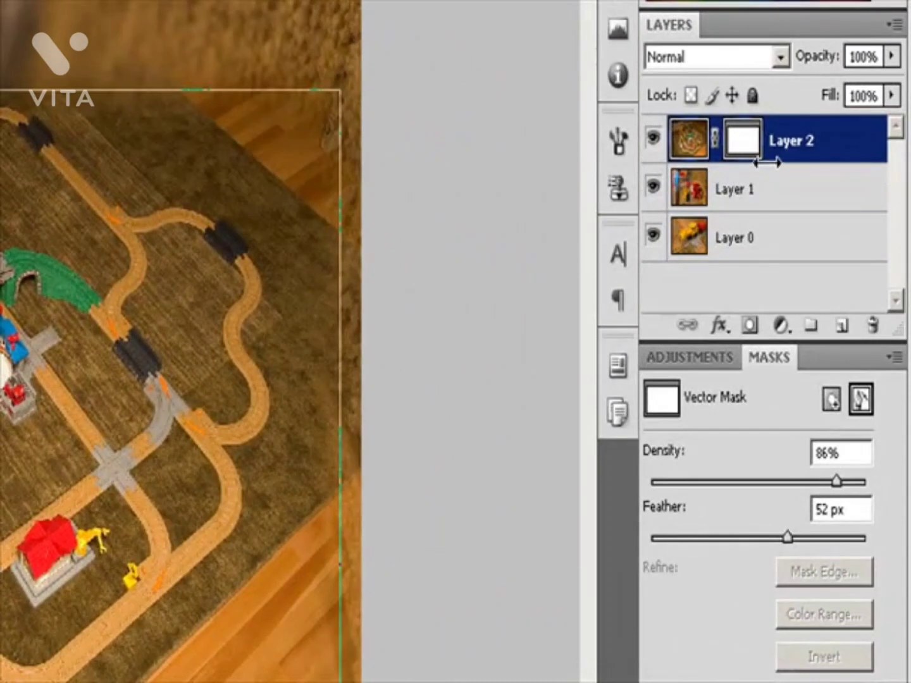
left_click(749, 190)
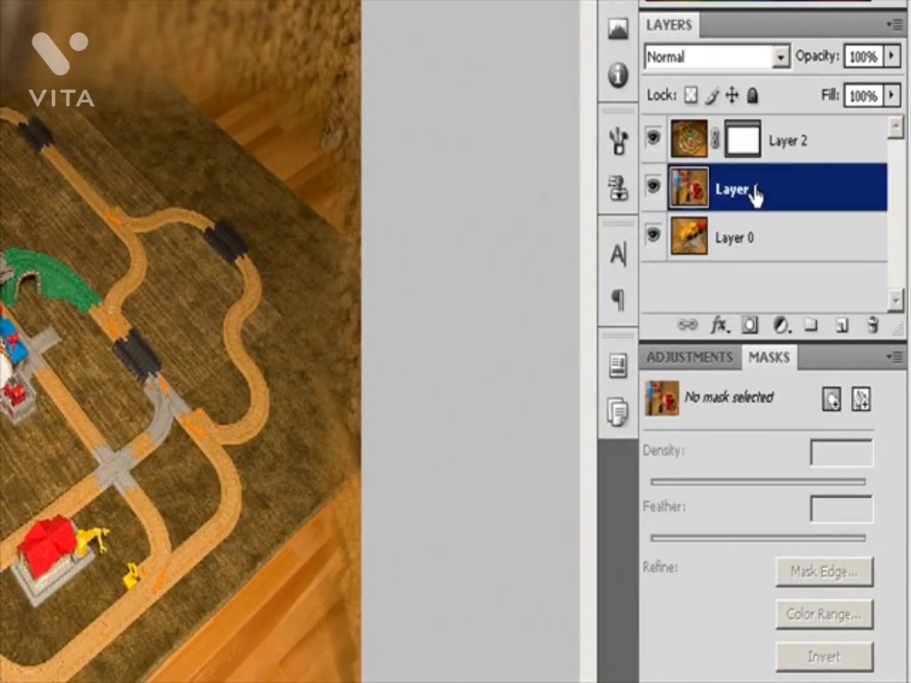
left_click(772, 156)
left_click(740, 152)
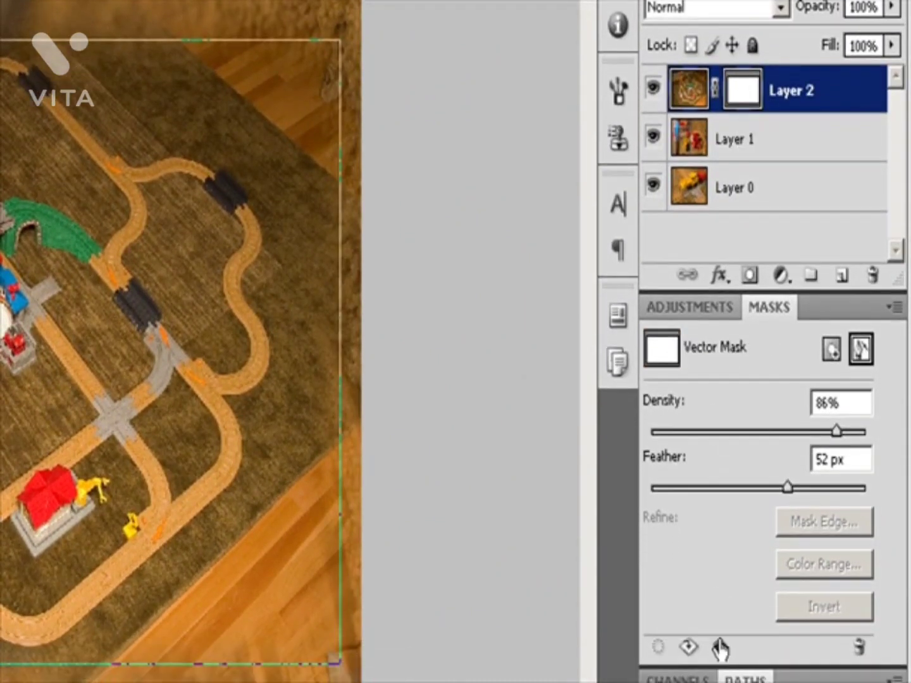
left_click(719, 647)
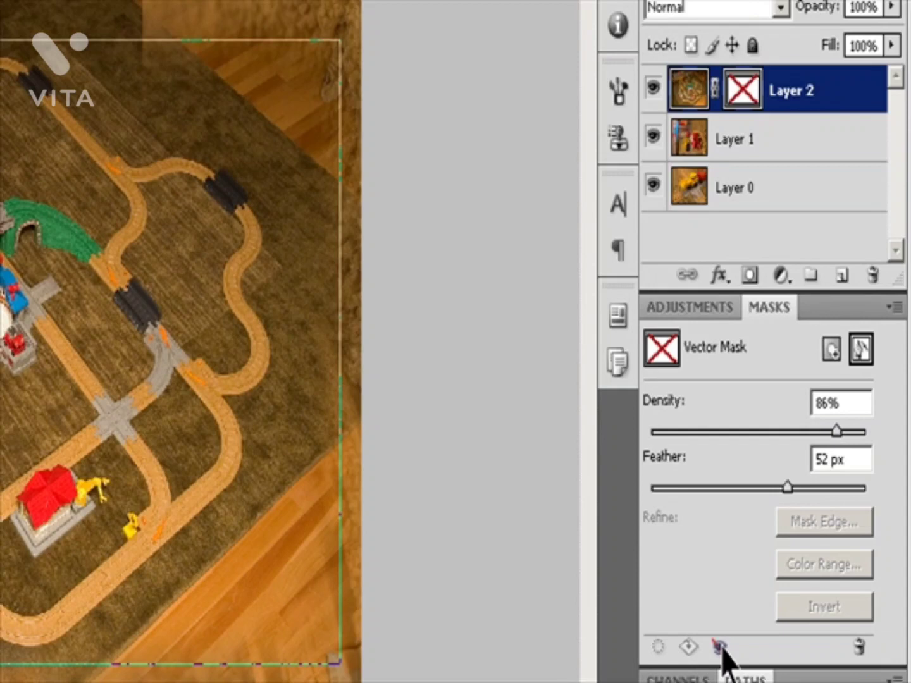
left_click(720, 646)
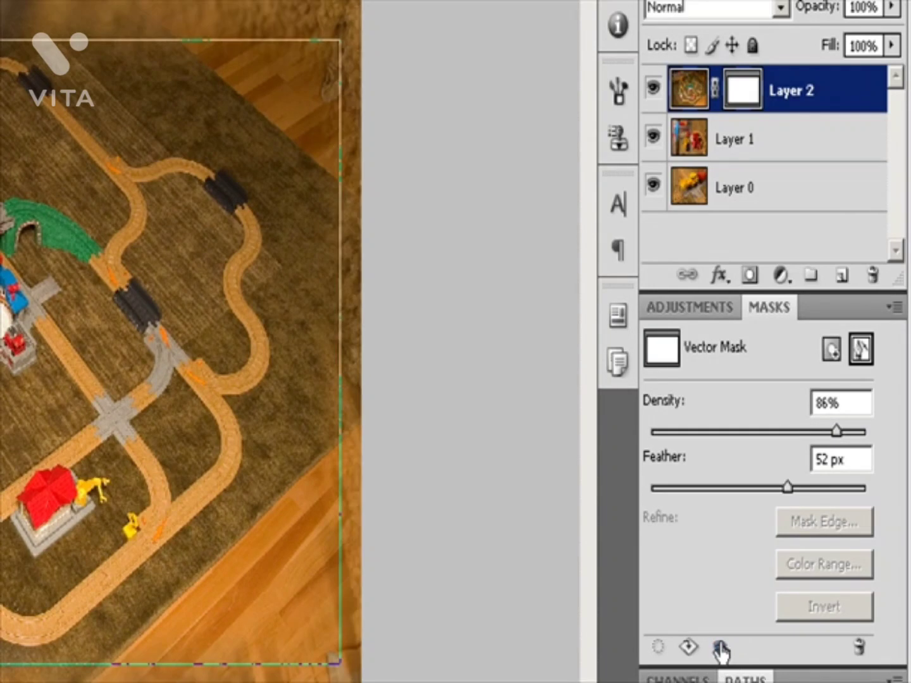
Step: Disable Layer 2's vector mask and enable it again, two times in a row
left_click(748, 103, "shift")
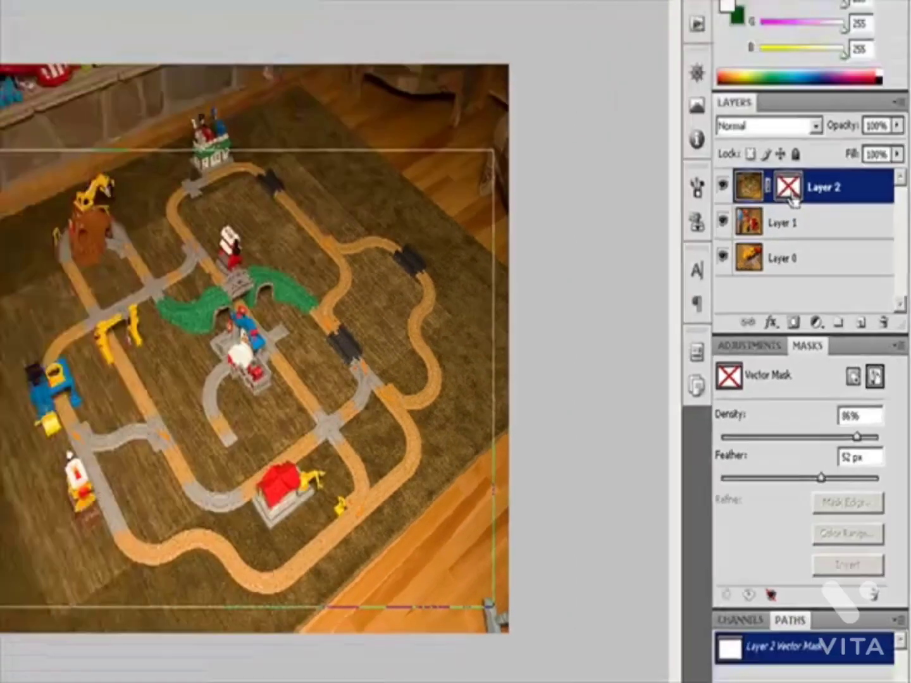
left_click(748, 103, "shift")
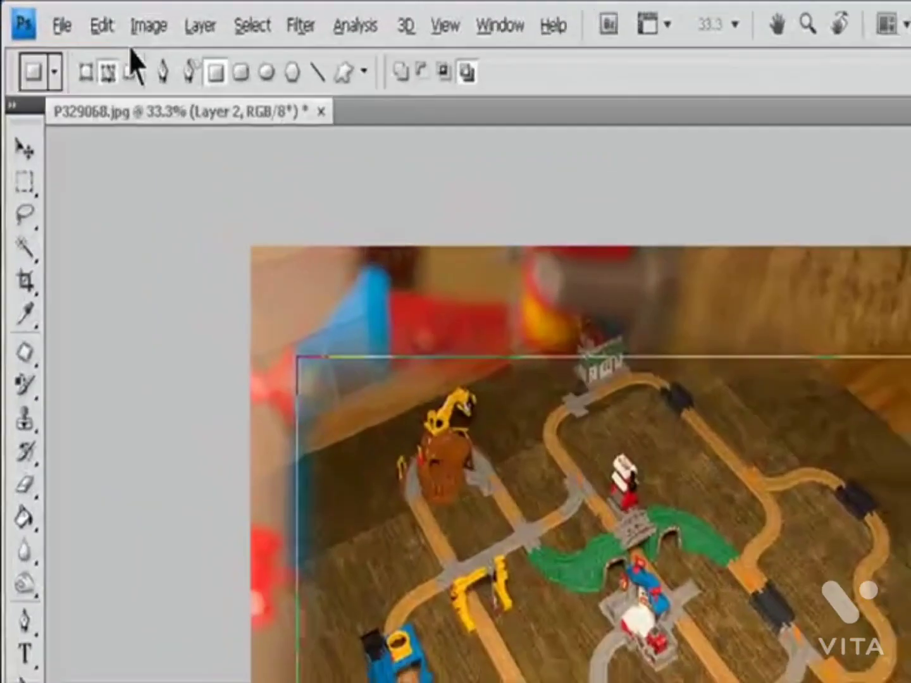
left_click(122, 15)
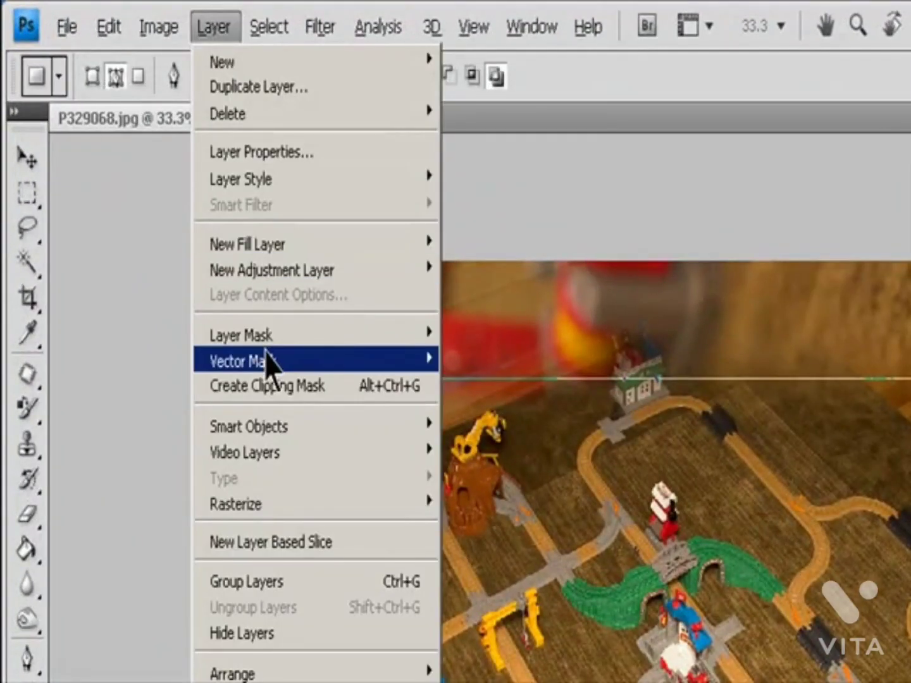
mouse_move(265, 358)
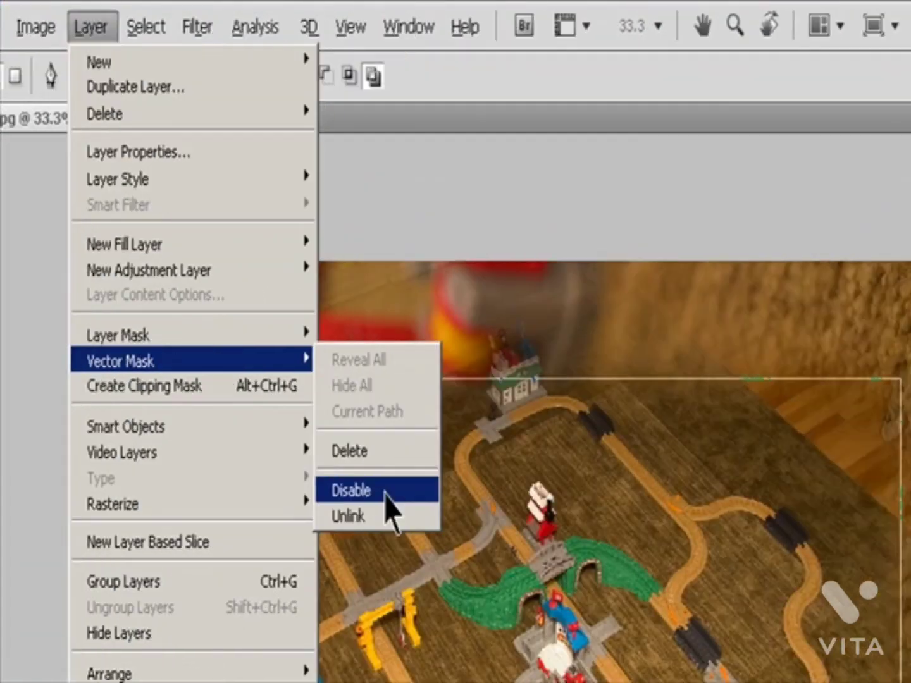
left_click(471, 490)
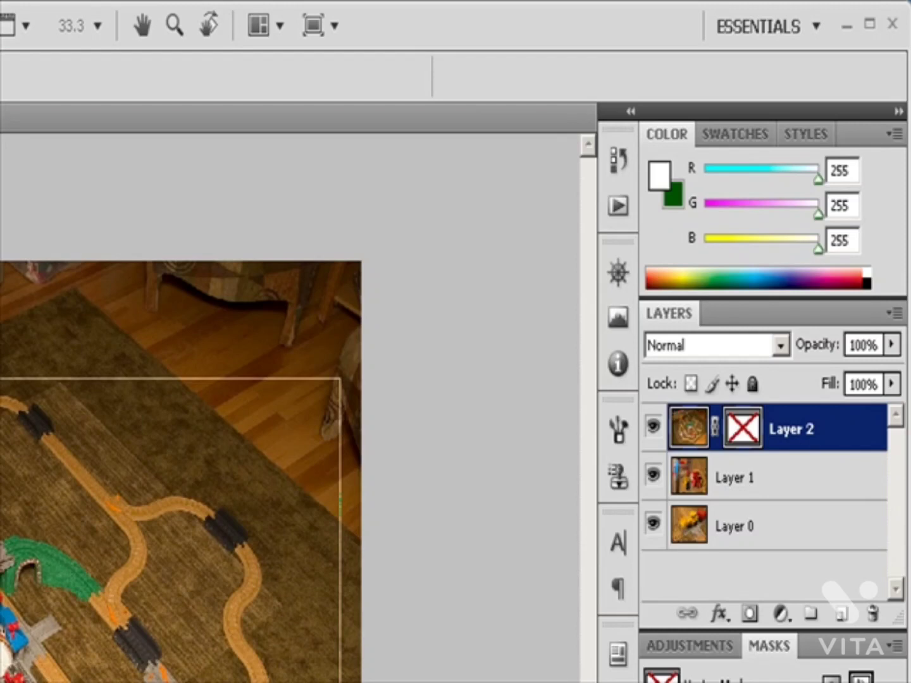
left_click(744, 429, "shift")
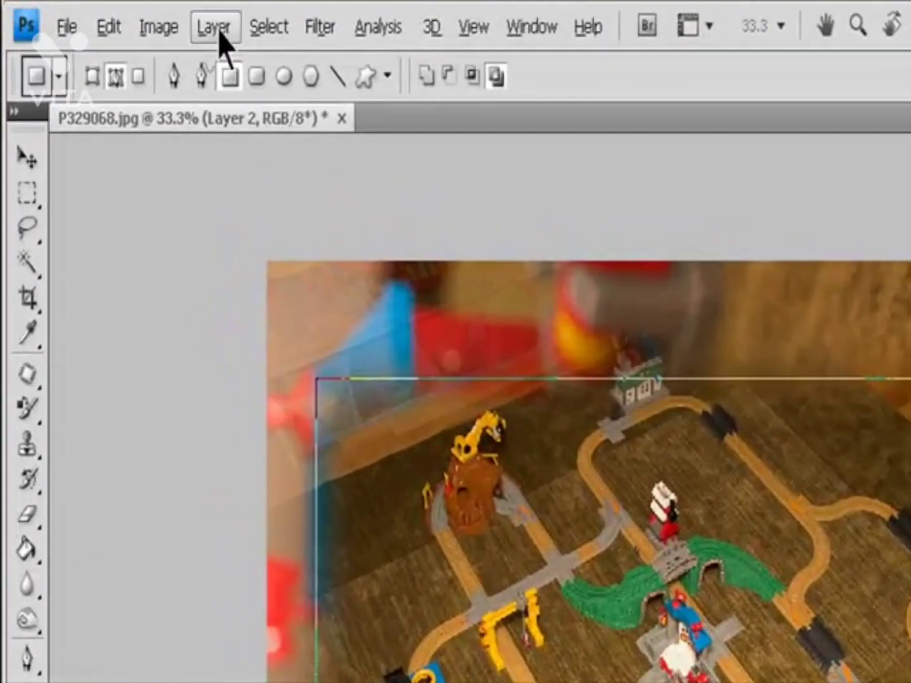
Step: Rasterize Layer 2's vector mask into a pixel layer mask and undo the conversion
left_click(122, 16)
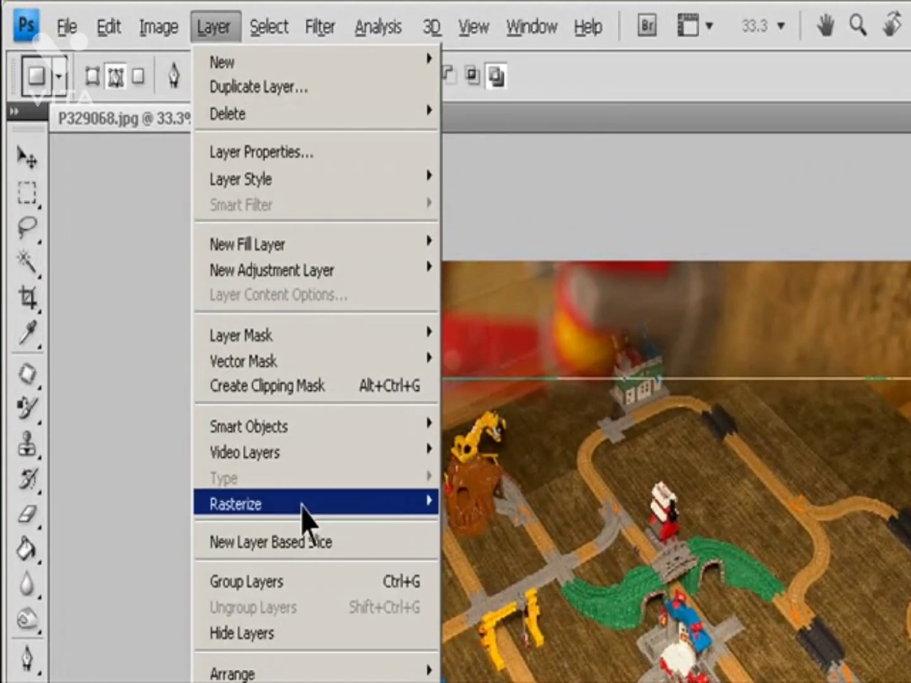
mouse_move(301, 516)
left_click(516, 581)
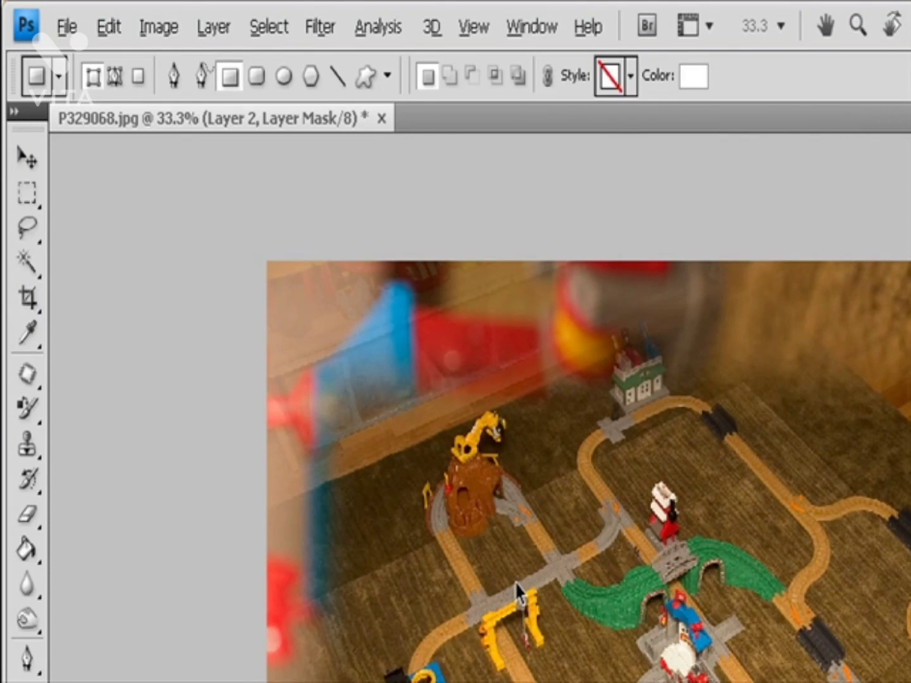
key("ctrl+z")
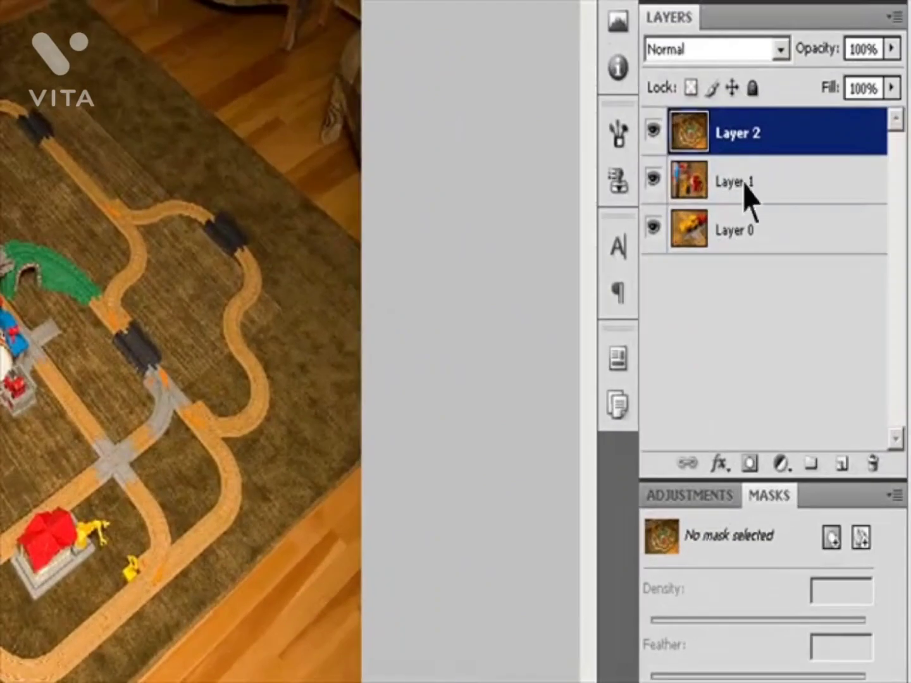
Step: Select Layer 2 and try adding a Reveal All pixel mask to it, undoing the mask each time
left_click(803, 257)
left_click(805, 227)
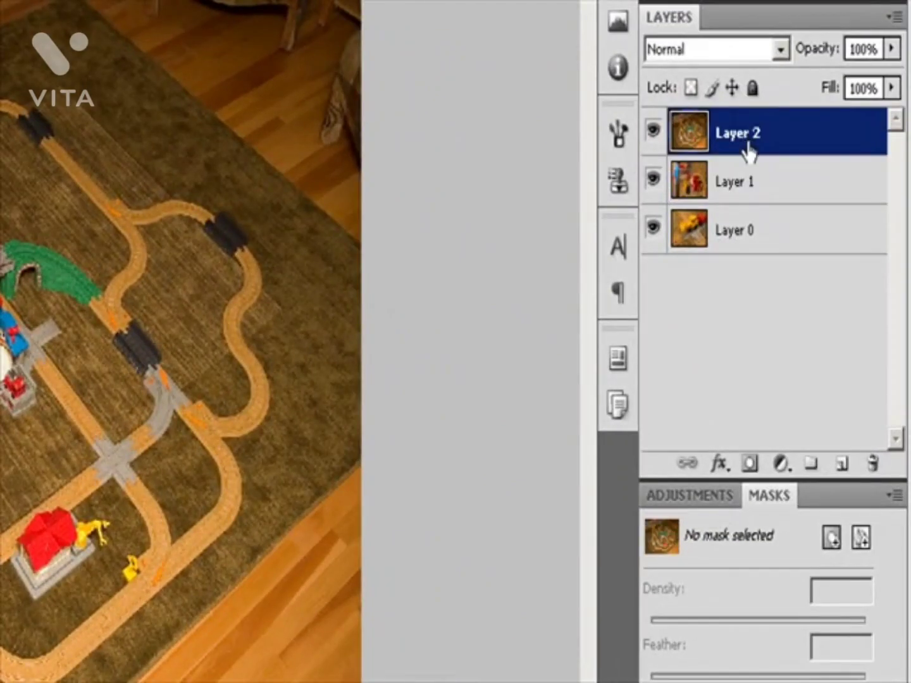
left_click(833, 538)
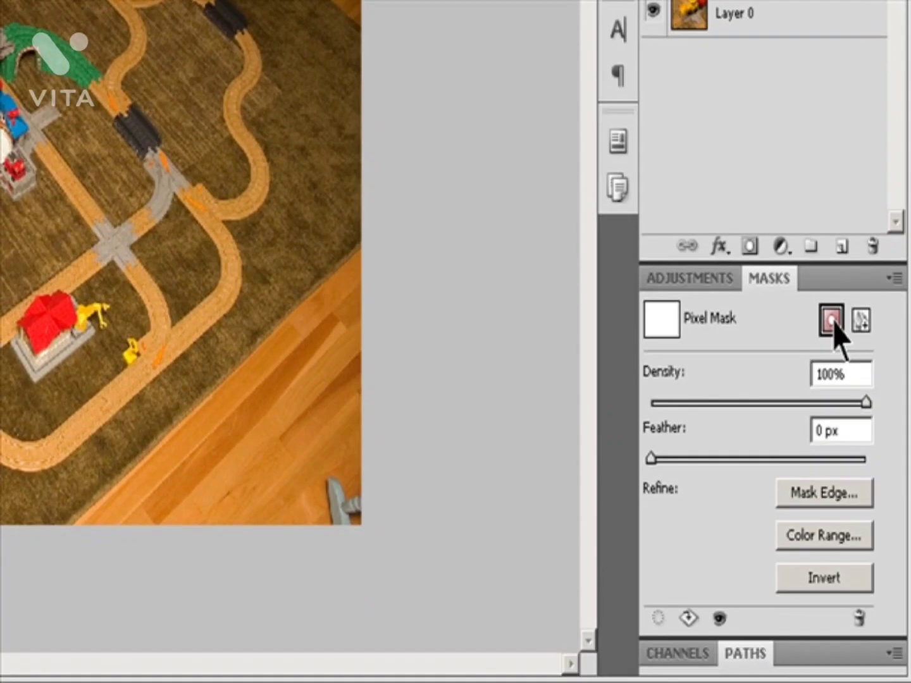
key("ctrl+z")
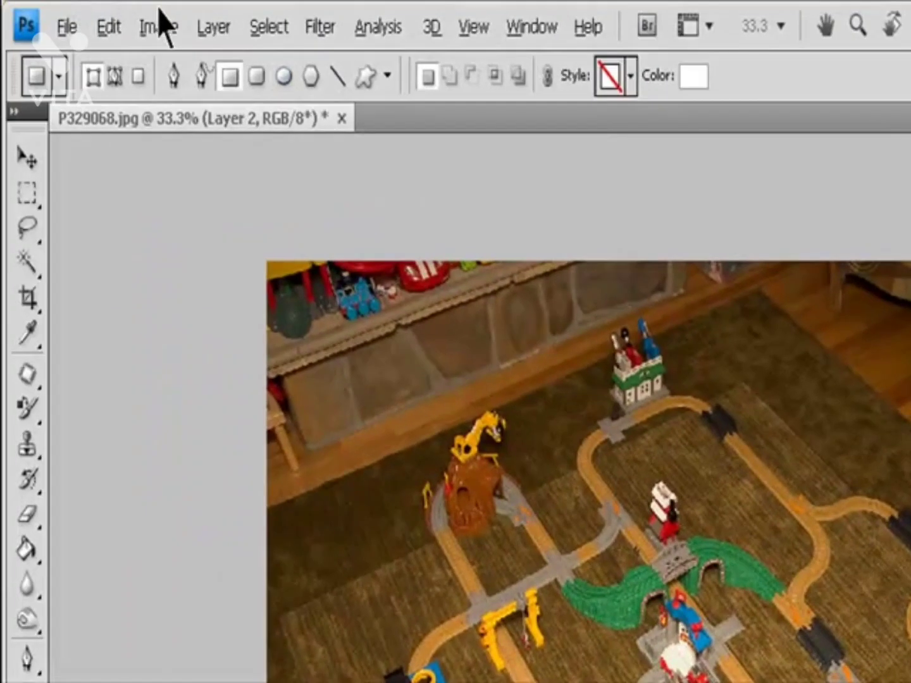
left_click(214, 27)
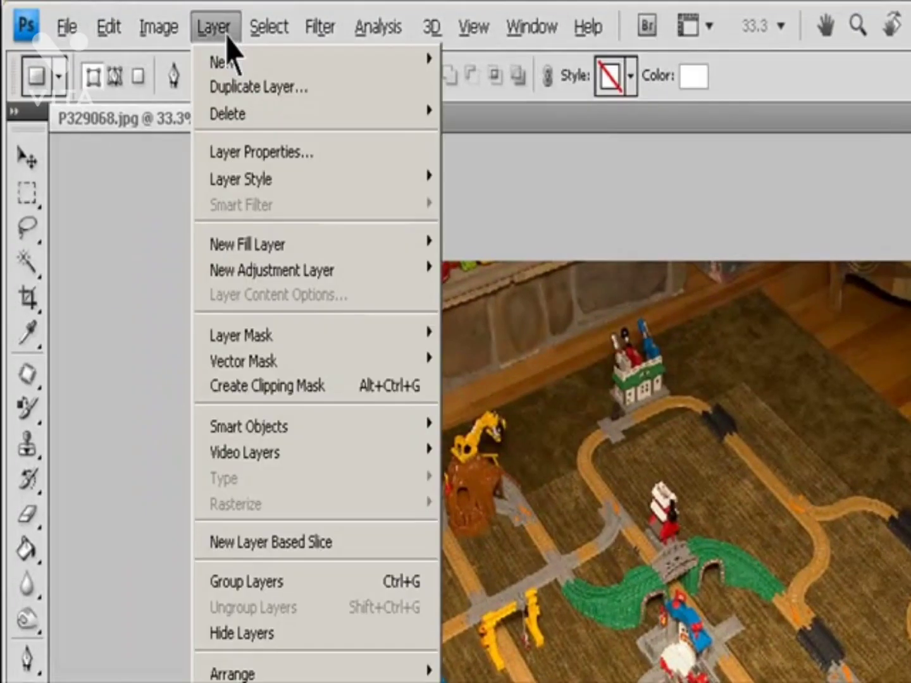
mouse_move(280, 335)
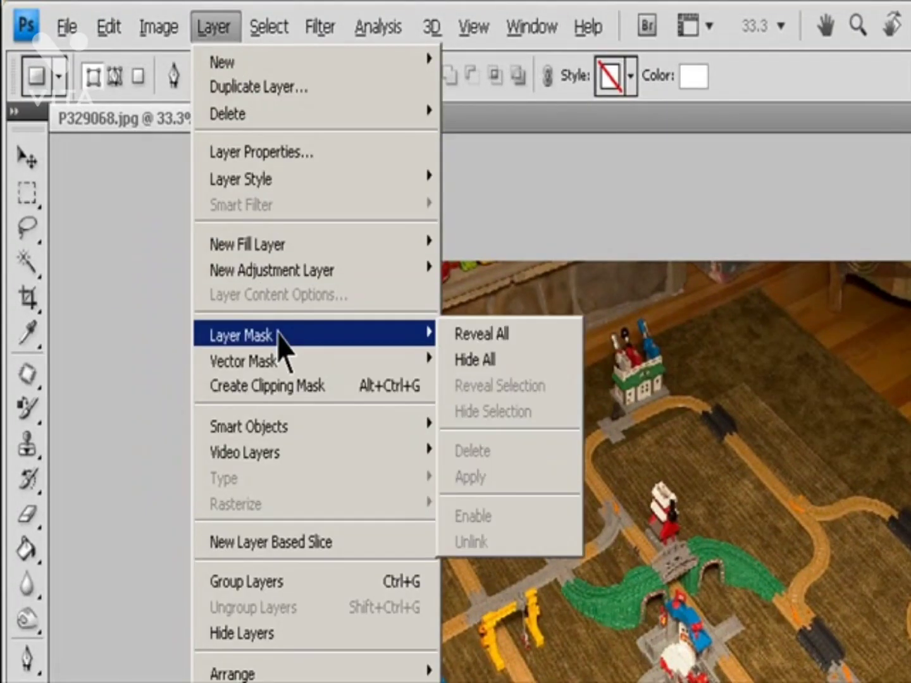
left_click(497, 345)
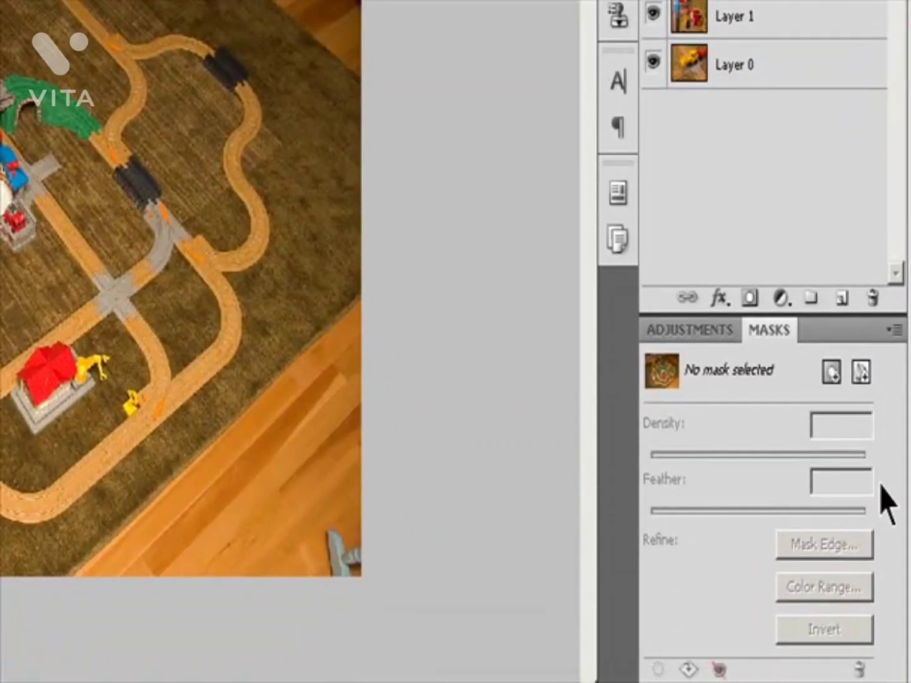
left_click(832, 372)
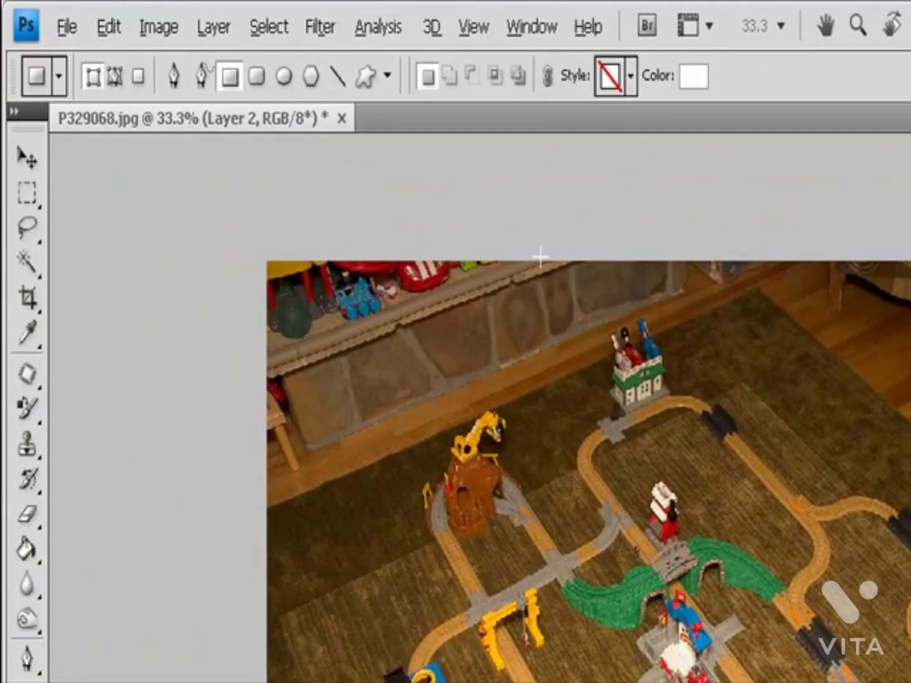
Step: Try a Hide All layer mask on Layer 2 and undo it
left_click(215, 27)
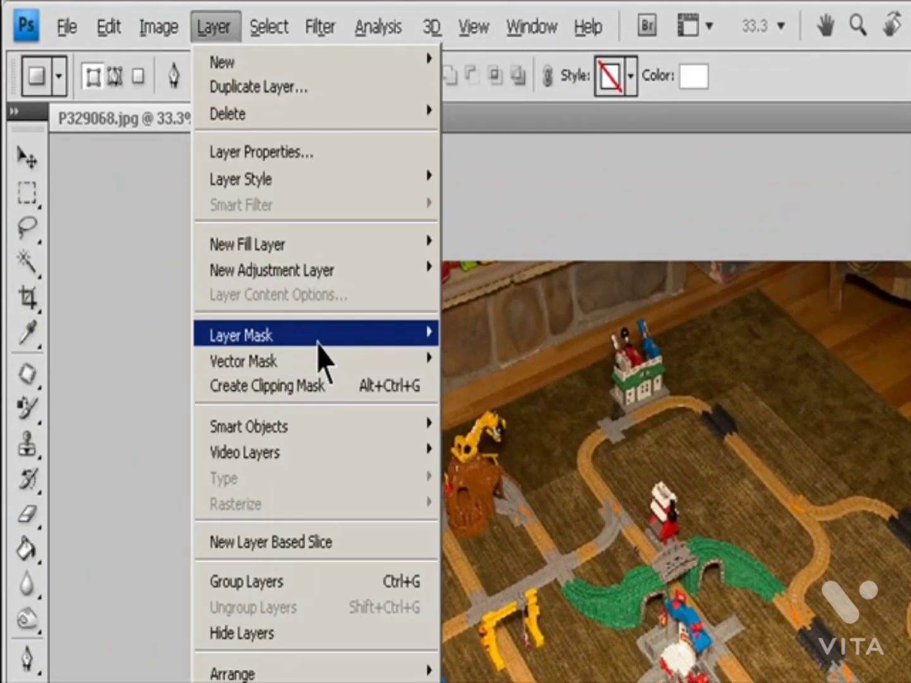
mouse_move(383, 329)
left_click(491, 358)
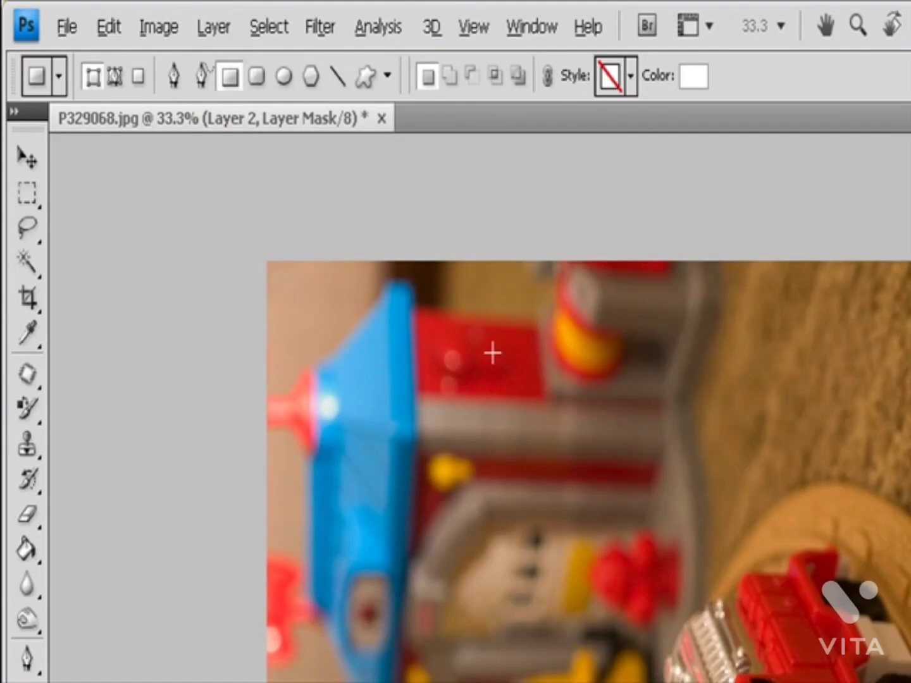
key("ctrl+z")
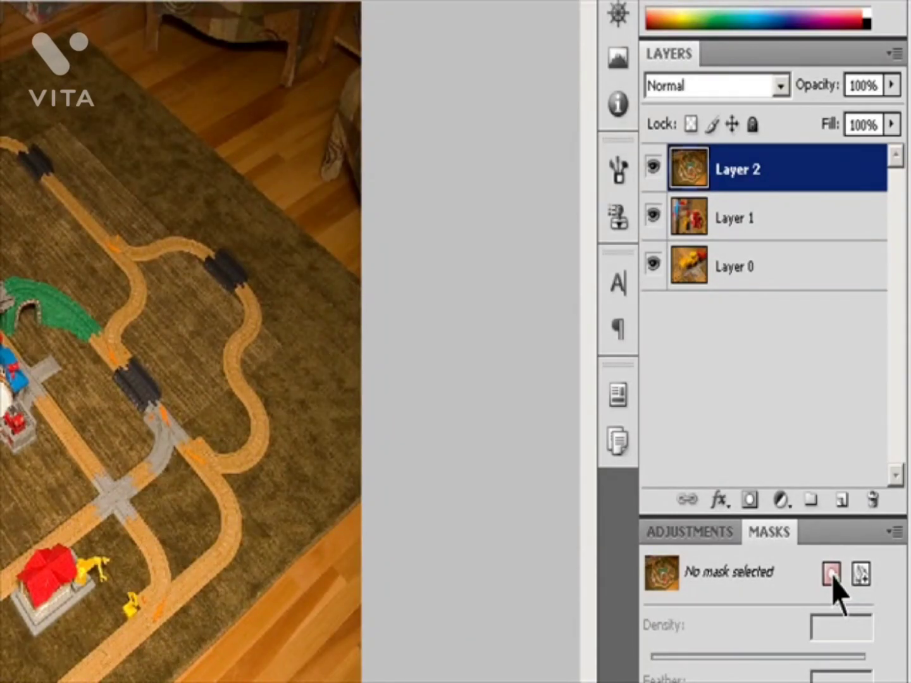
Step: Add a black pixel mask to Layer 2 that hides the whole layer
left_click(833, 574)
key("ctrl+z")
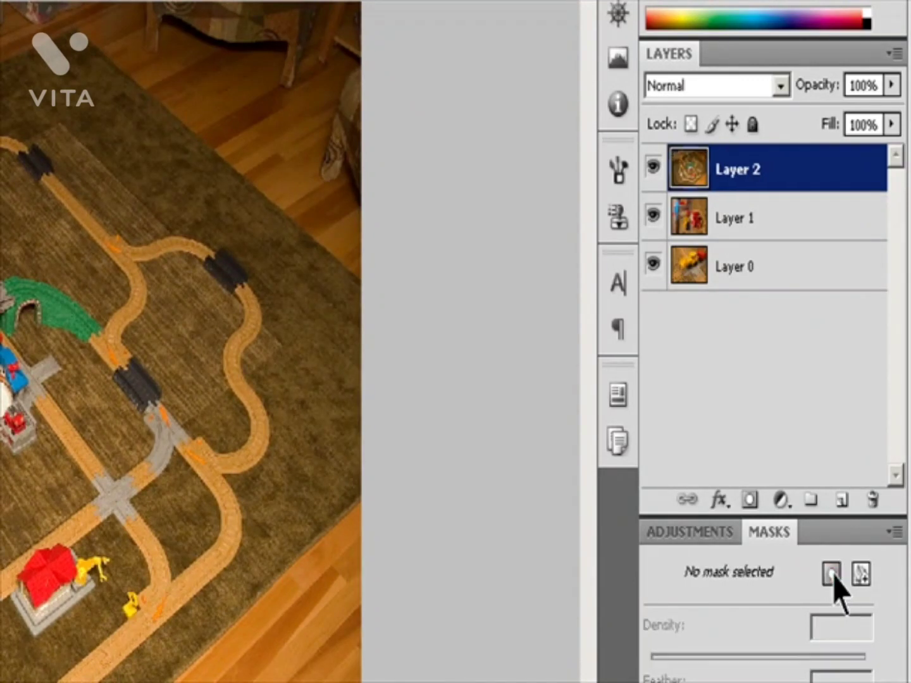
left_click(833, 574, "alt")
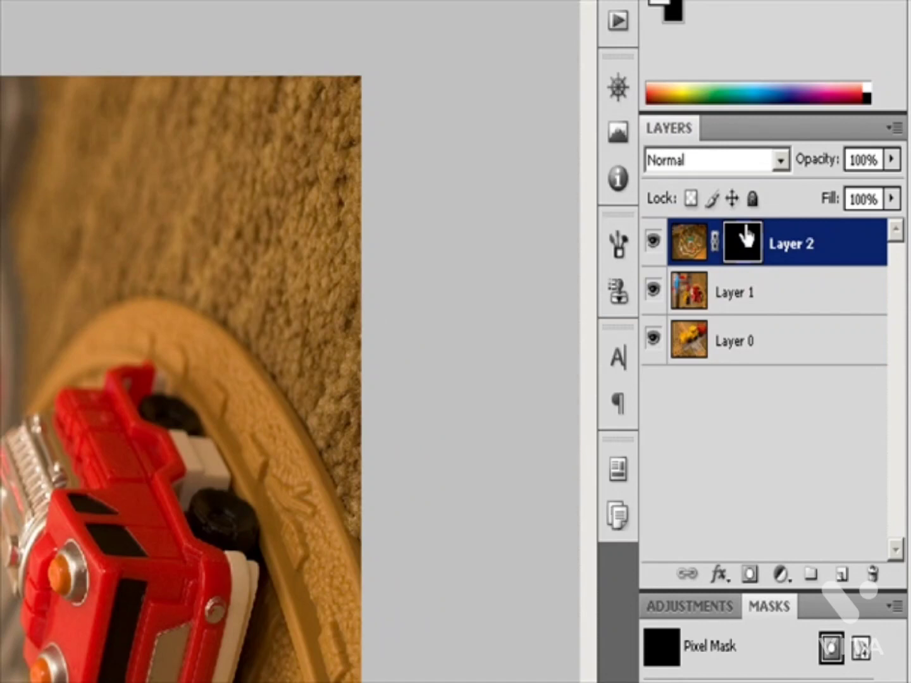
Step: Move Layer 2's pixel mask to Layer 1, undo the move, and copy the mask to Layer 1 instead
left_click_drag(747, 237, 757, 310)
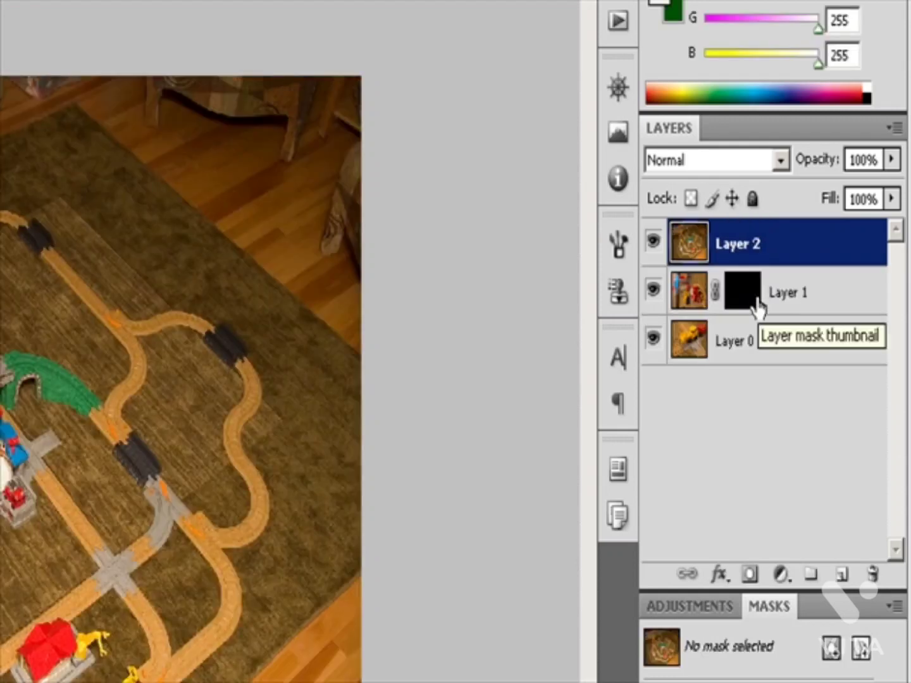
key("ctrl+z")
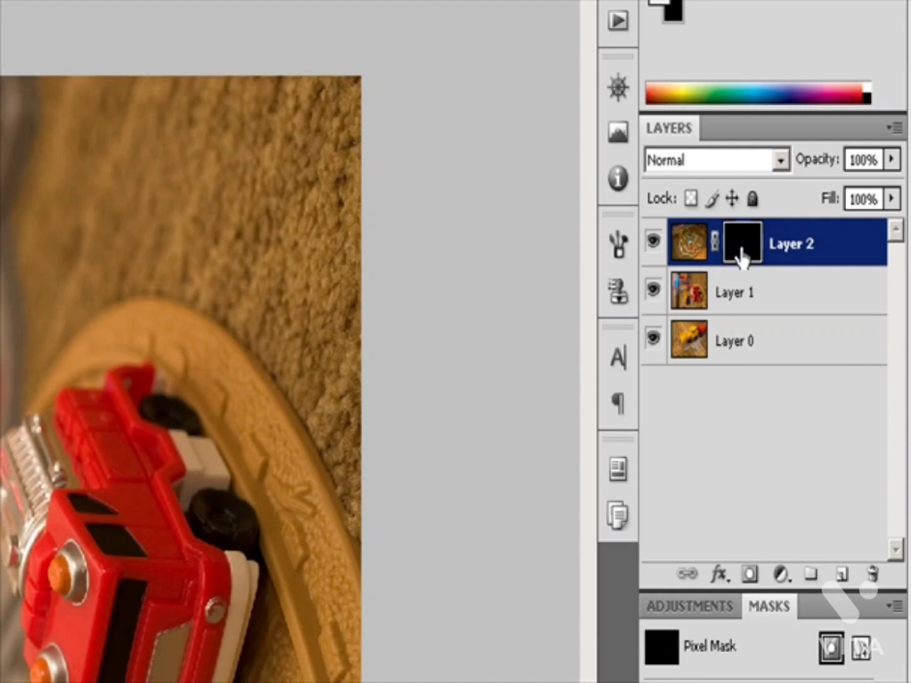
left_click_drag(744, 253, 757, 294)
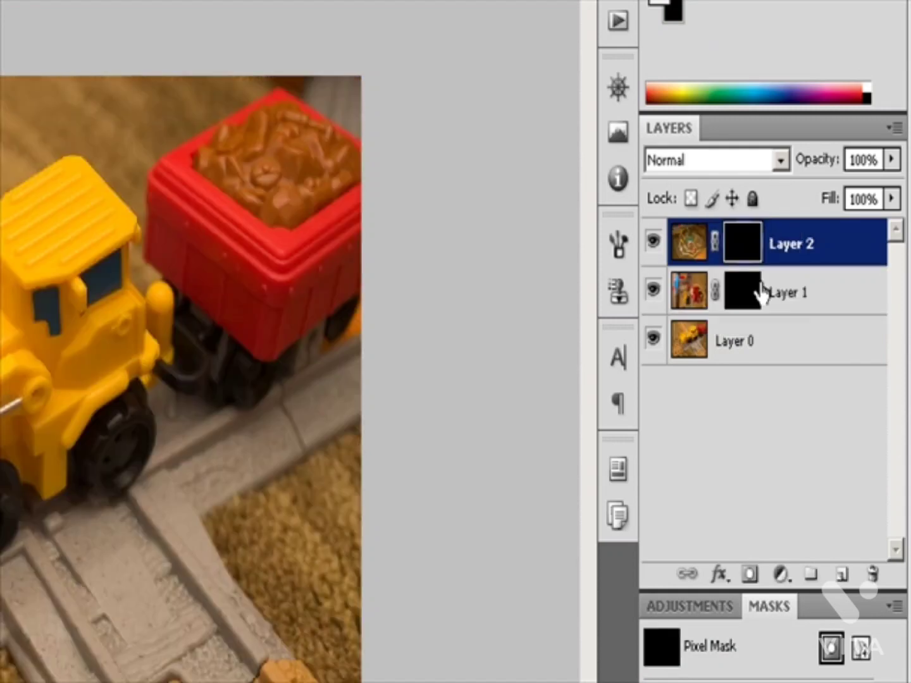